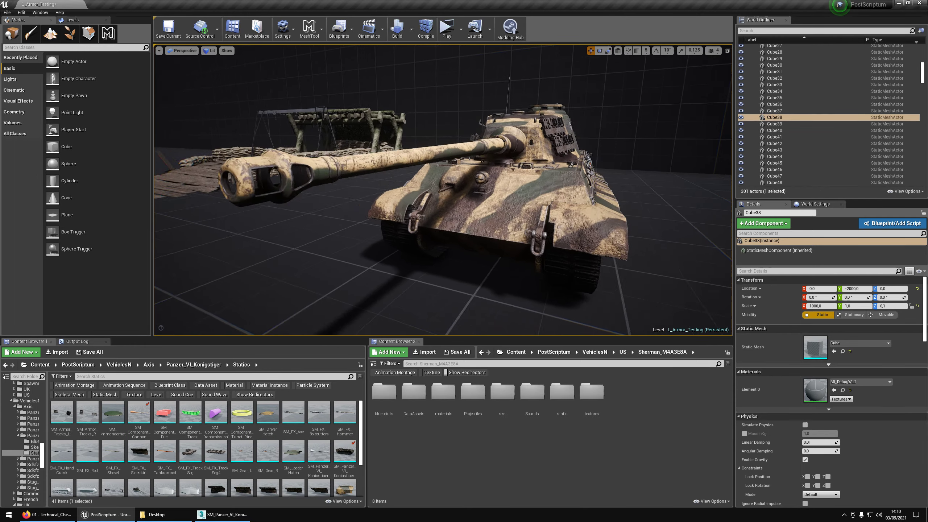
Step: Turn off game view so the editor helpers around the Königstiger's hull are shown, and examine the front crew positions
{"action": "key", "text": "g"}
{"action": "key", "text": "g"}
{"action": "key", "text": "g"}
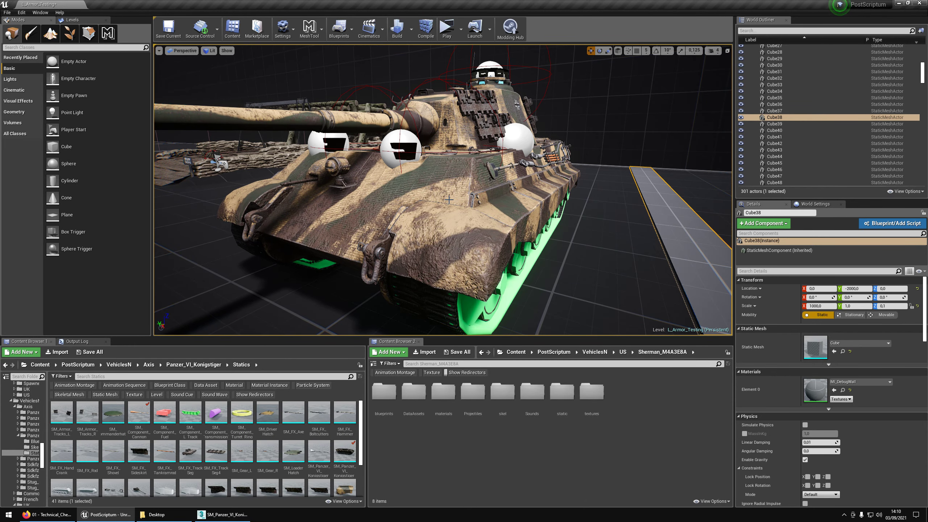
{"action": "scroll", "coordinate": [402, 131], "scroll_direction": "up", "scroll_amount": 6}
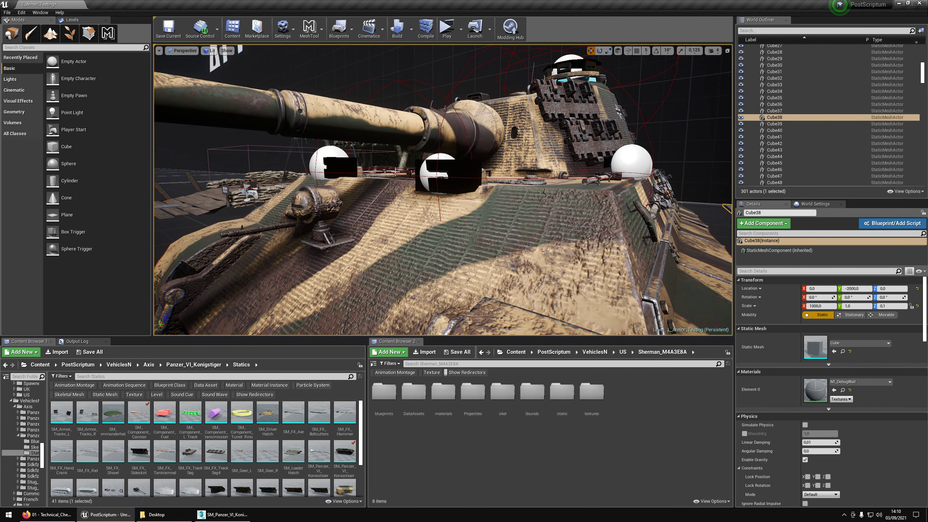
{"action": "right_click_drag", "start_coordinate": [445, 226], "coordinate": [475, 231]}
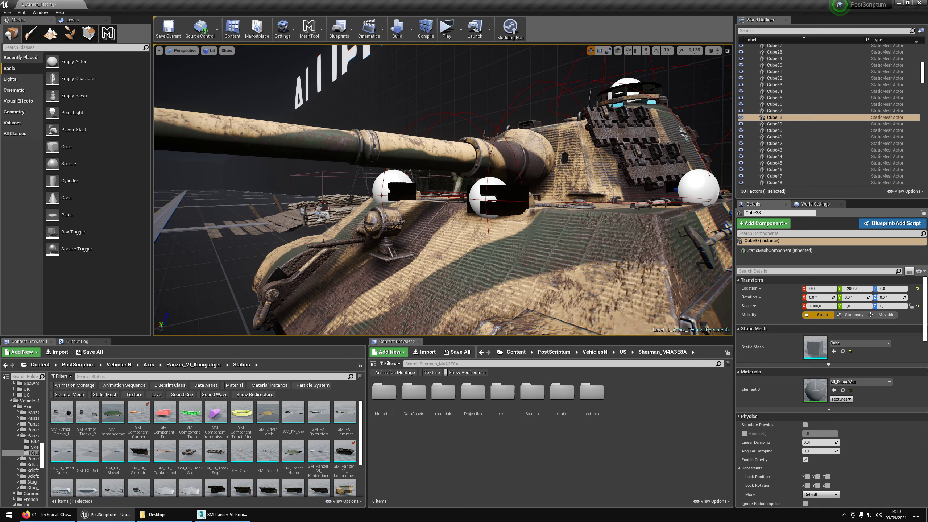
Step: Open the BP_Panzer_VI_Konigstiger blueprint from the tank in the level, reduce its window and minimize it
{"action": "right_click", "coordinate": [581, 167]}
{"action": "left_click", "coordinate": [603, 171]}
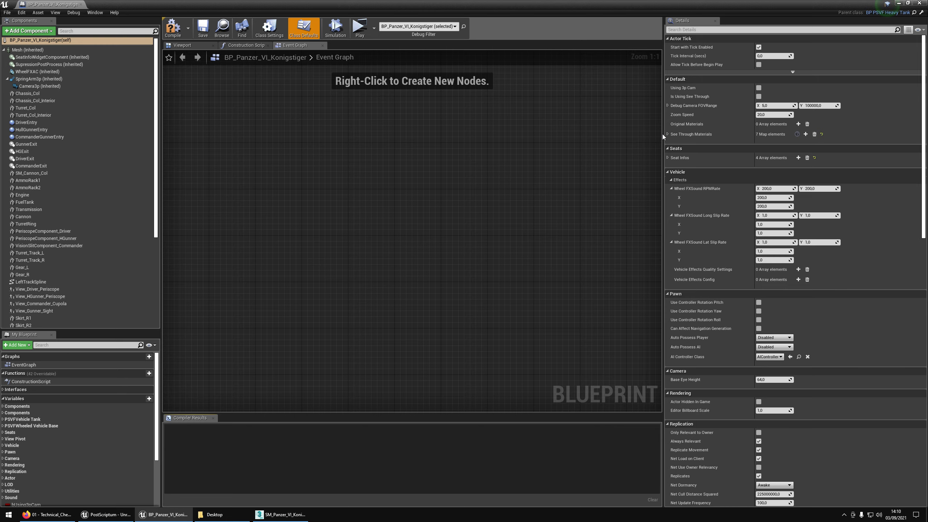
{"action": "left_click_drag", "start_coordinate": [623, 9], "coordinate": [506, 40]}
{"action": "left_click_drag", "start_coordinate": [704, 37], "coordinate": [523, 13]}
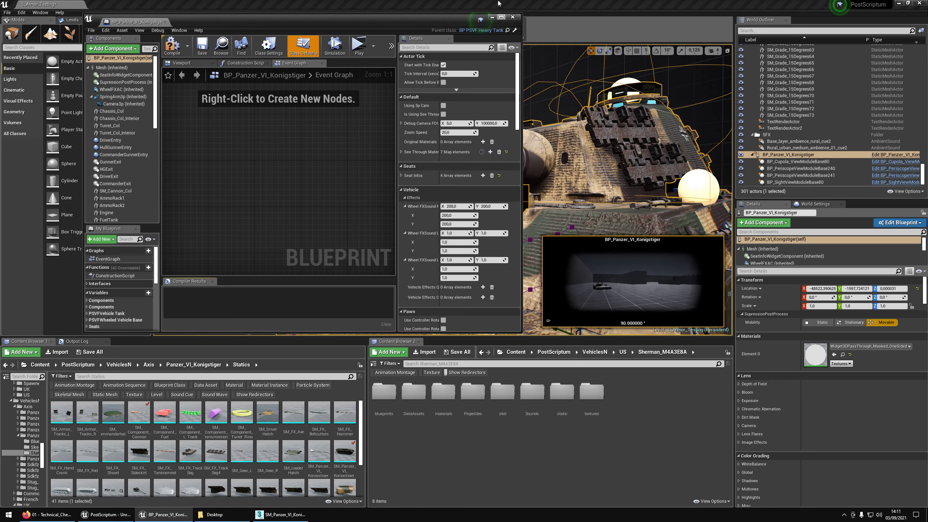
{"action": "left_click", "coordinate": [492, 17]}
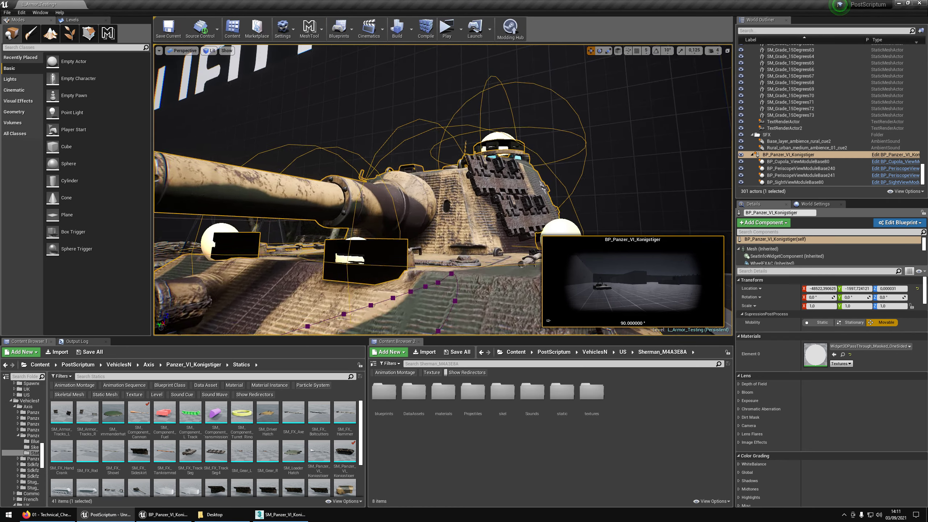
Step: Capture the hull roof as a screenshot, sketch red marks around the front hatch and copy the annotated image
{"action": "right_click_drag", "start_coordinate": [390, 162], "coordinate": [390, 162]}
{"action": "key", "text": "Print"}
{"action": "left_click_drag", "start_coordinate": [271, 145], "coordinate": [575, 309]}
{"action": "mouse_move", "coordinate": [469, 218]}
{"action": "left_mouse_down"}
{"action": "mouse_move", "coordinate": [480, 210]}
{"action": "mouse_move", "coordinate": [469, 218]}
{"action": "mouse_move", "coordinate": [458, 207]}
{"action": "mouse_move", "coordinate": [508, 198]}
{"action": "mouse_move", "coordinate": [535, 211]}
{"action": "left_mouse_up"}
{"action": "left_click_drag", "start_coordinate": [535, 211], "coordinate": [509, 211]}
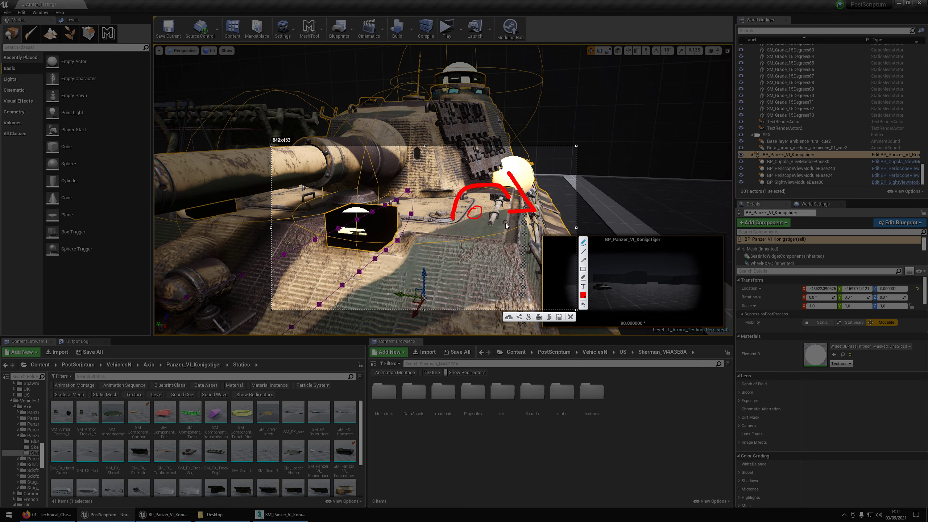
{"action": "key", "text": "ctrl+c"}
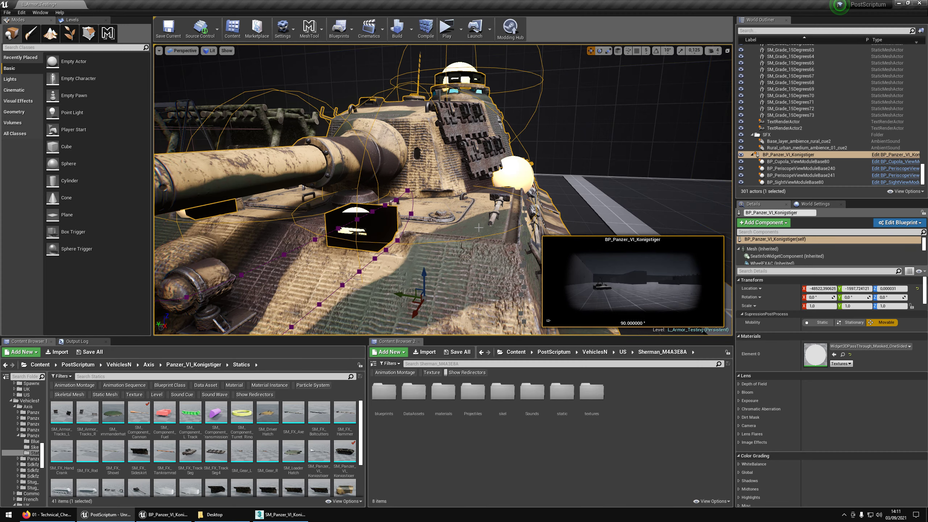
Step: Capture the turret and hull roof, sketch red arrows showing the hatch lifting and swinging aside, and discard the capture
{"action": "key", "text": "Print"}
{"action": "left_click_drag", "start_coordinate": [237, 93], "coordinate": [549, 298]}
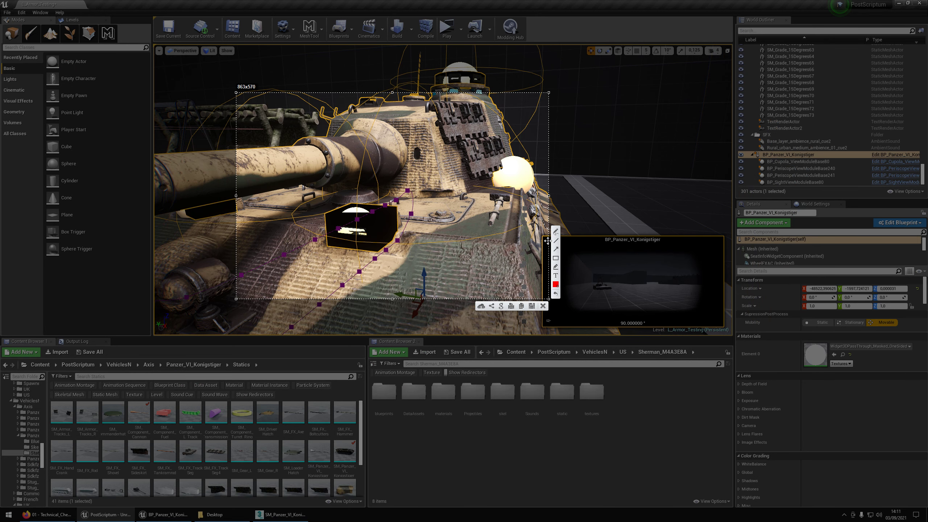
{"action": "mouse_move", "coordinate": [439, 249]}
{"action": "left_mouse_down"}
{"action": "mouse_move", "coordinate": [437, 200]}
{"action": "mouse_move", "coordinate": [474, 200]}
{"action": "mouse_move", "coordinate": [463, 205]}
{"action": "left_mouse_up"}
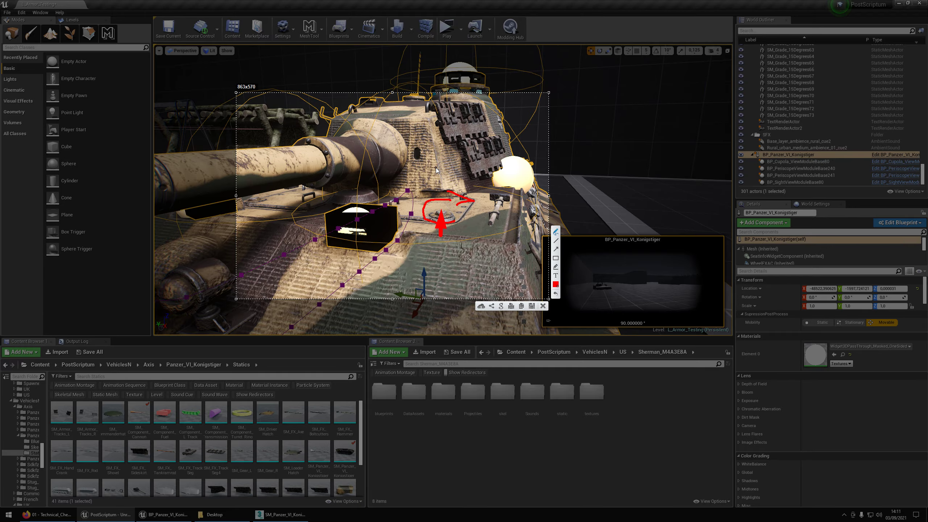
{"action": "left_click", "coordinate": [542, 306]}
Step: Examine the Königstiger's hull hatch, turret and crew entry spheres from several distances and angles
{"action": "right_click_drag", "start_coordinate": [527, 287], "coordinate": [442, 274]}
{"action": "right_click_drag", "start_coordinate": [515, 318], "coordinate": [481, 242]}
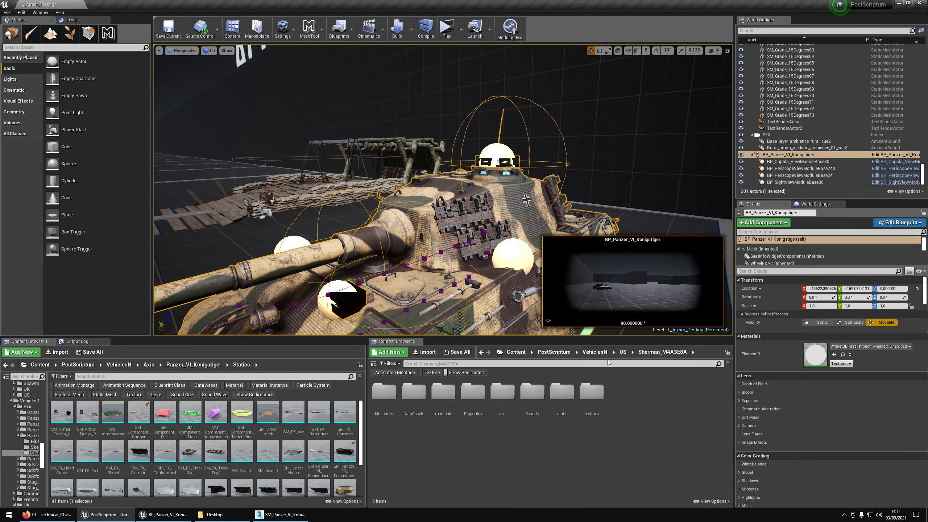
{"action": "key", "text": "w"}
{"action": "mouse_move", "coordinate": [518, 318]}
{"action": "right_mouse_down"}
{"action": "mouse_move", "coordinate": [497, 333]}
{"action": "mouse_move", "coordinate": [511, 322]}
{"action": "right_mouse_up"}
{"action": "key", "text": "s"}
{"action": "mouse_move", "coordinate": [404, 199]}
{"action": "right_mouse_down"}
{"action": "mouse_move", "coordinate": [416, 200]}
{"action": "mouse_move", "coordinate": [405, 199]}
{"action": "right_mouse_up"}
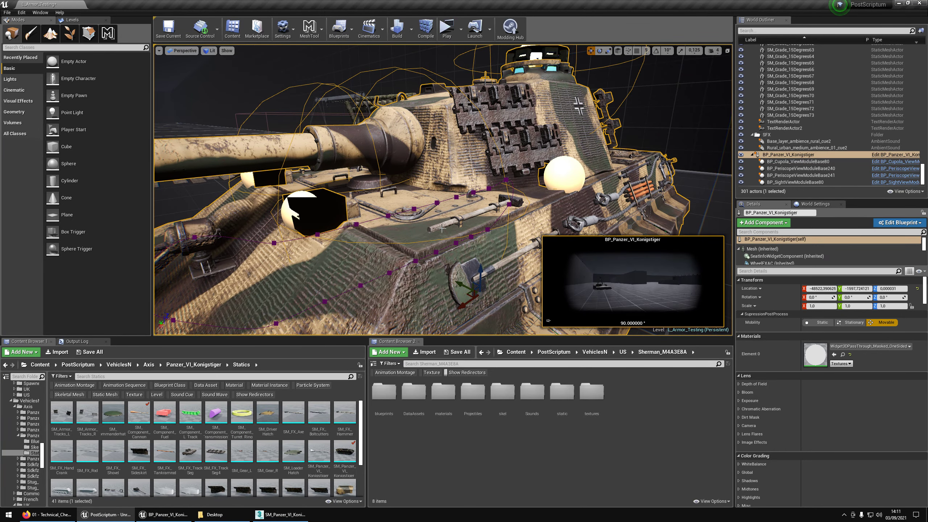
{"action": "key", "text": "s"}
{"action": "right_click_drag", "start_coordinate": [461, 200], "coordinate": [484, 199]}
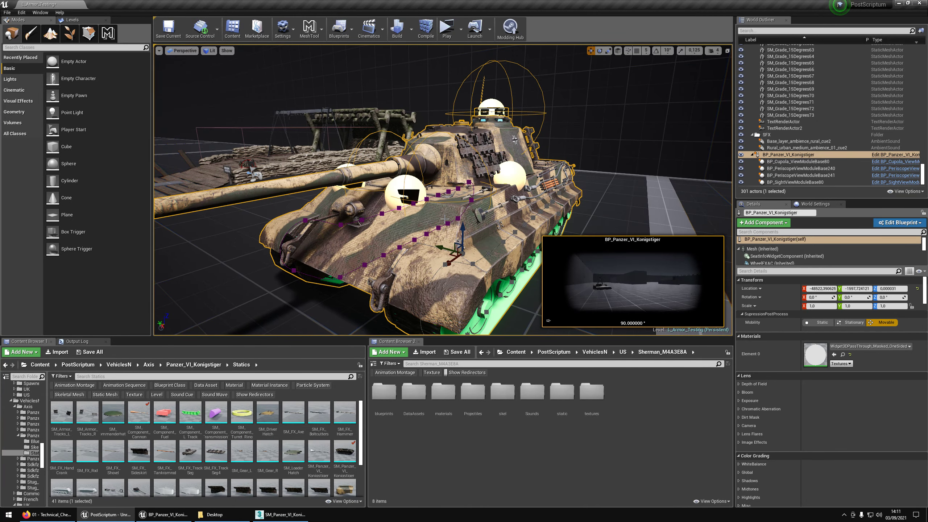
Step: Bring the tank's blueprint back up full screen and select its root, BP_Panzer_VI_Konigstiger (self)
{"action": "right_click", "coordinate": [446, 207]}
{"action": "left_click", "coordinate": [456, 222]}
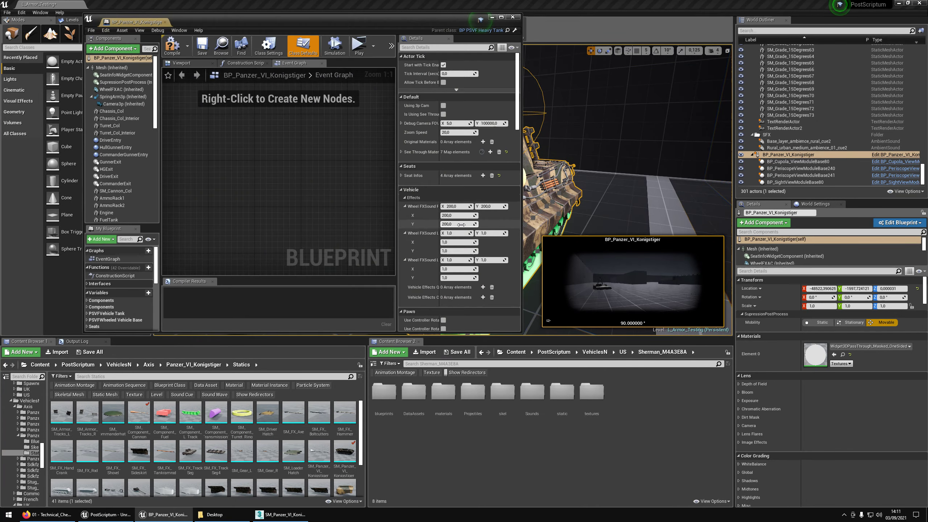
{"action": "left_click_drag", "start_coordinate": [450, 19], "coordinate": [511, 0]}
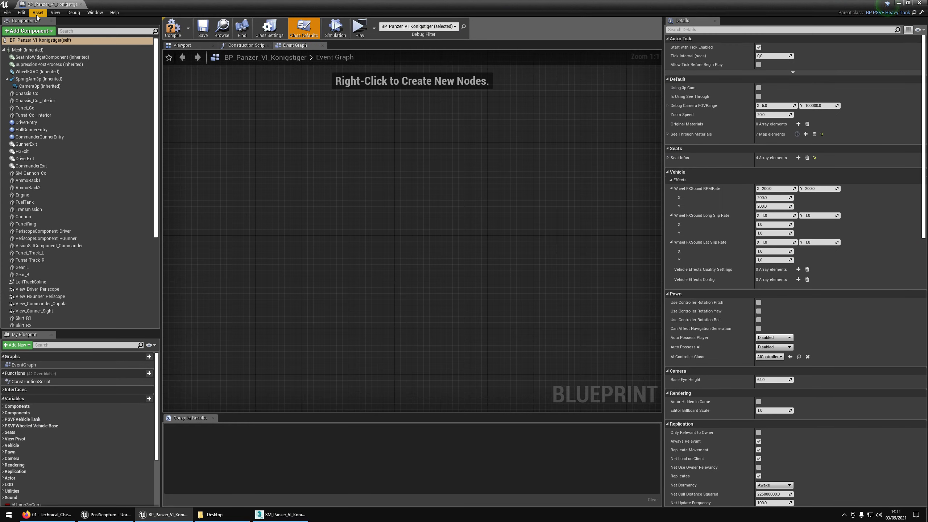
{"action": "left_click", "coordinate": [16, 40]}
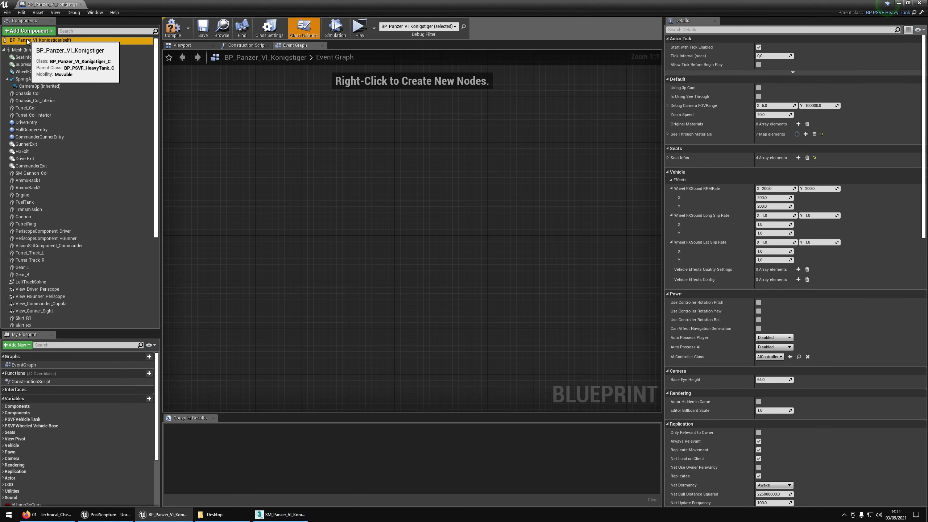
Step: Collapse the detail categories from Actor Tick through PSVFVehicle Tank, leaving Seats expanded
{"action": "left_click", "coordinate": [680, 39]}
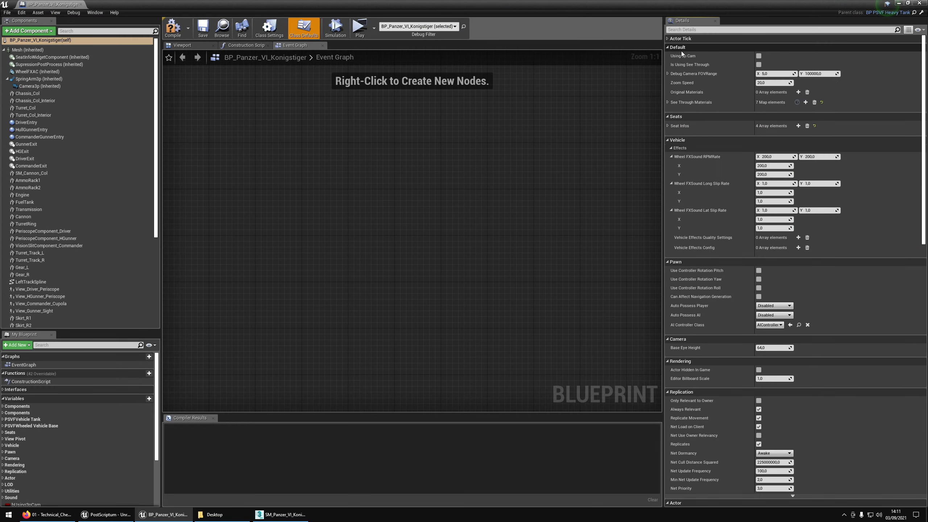
{"action": "left_click", "coordinate": [682, 47]}
{"action": "left_click", "coordinate": [669, 80]}
{"action": "left_click", "coordinate": [671, 88]}
{"action": "left_click", "coordinate": [673, 96]}
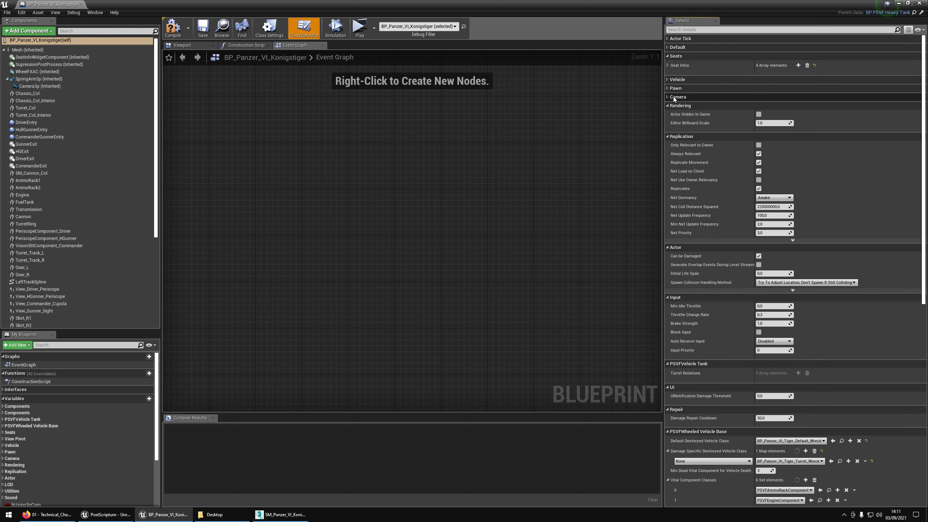
{"action": "left_click", "coordinate": [677, 105]}
{"action": "left_click", "coordinate": [679, 114]}
{"action": "left_click", "coordinate": [680, 124]}
{"action": "left_click", "coordinate": [679, 133]}
{"action": "left_click", "coordinate": [678, 141]}
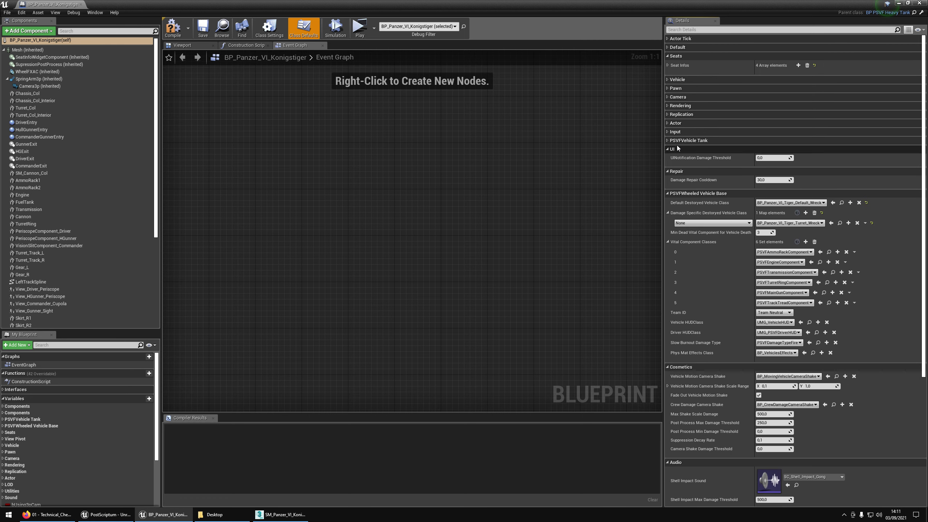
Step: Collapse the remaining categories from UI through Cooking and expand the Seat Infos array
{"action": "left_click", "coordinate": [677, 150]}
{"action": "left_click", "coordinate": [679, 159]}
{"action": "left_click", "coordinate": [678, 167]}
{"action": "left_click", "coordinate": [677, 176]}
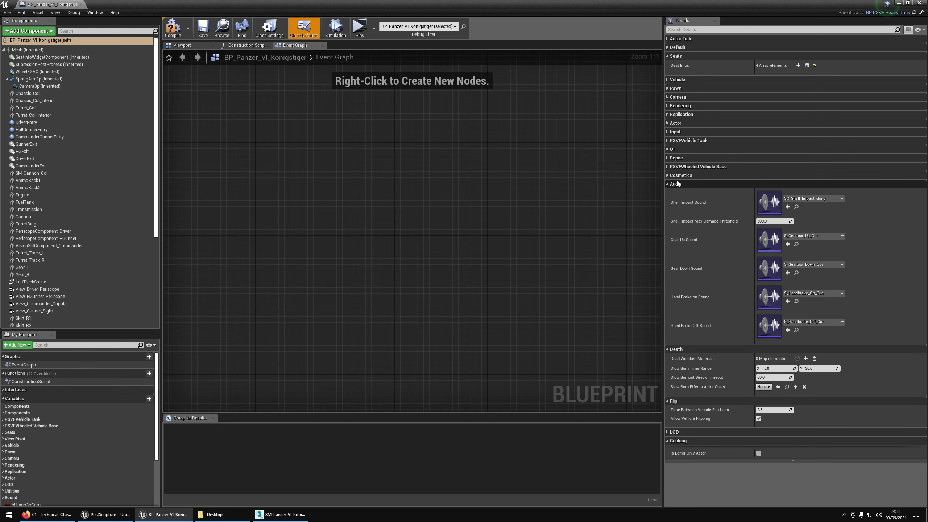
{"action": "left_click", "coordinate": [677, 184]}
{"action": "left_click", "coordinate": [677, 193]}
{"action": "left_click", "coordinate": [677, 193]}
{"action": "left_click", "coordinate": [677, 194]}
{"action": "left_click", "coordinate": [676, 202]}
{"action": "left_click", "coordinate": [677, 211]}
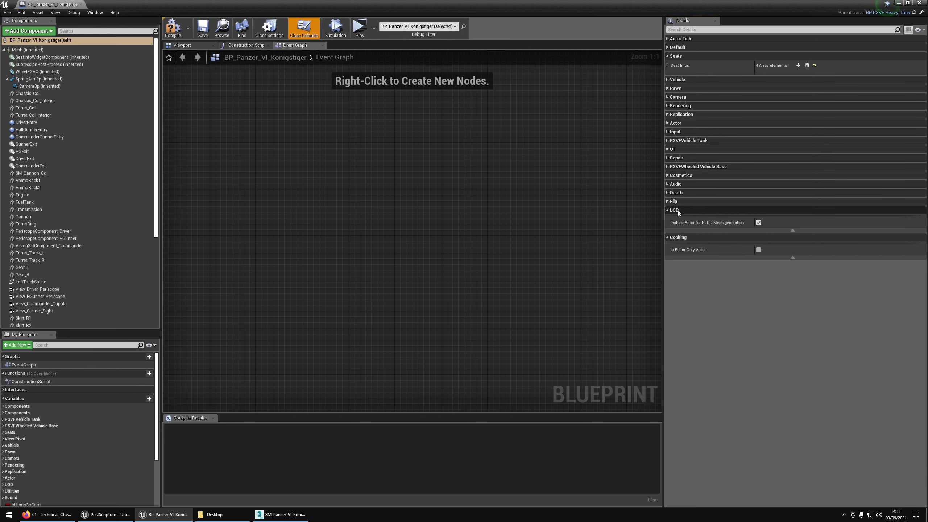
{"action": "left_click", "coordinate": [677, 211]}
{"action": "left_click", "coordinate": [678, 219]}
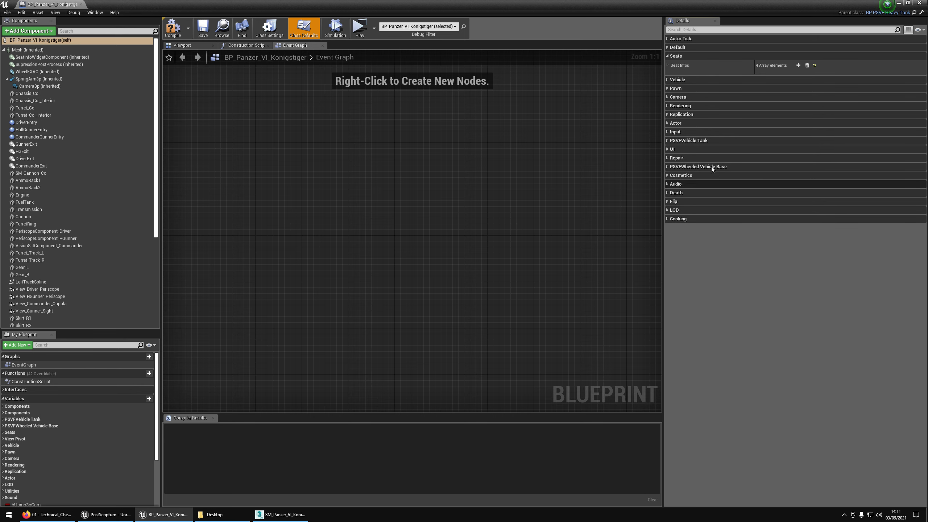
{"action": "left_click", "coordinate": [667, 66]}
Step: Shrink the blueprint window to reveal the level and examine the tank's crew positions from the side and front
{"action": "left_click_drag", "start_coordinate": [642, 10], "coordinate": [699, 203]}
{"action": "right_click_drag", "start_coordinate": [548, 180], "coordinate": [548, 180]}
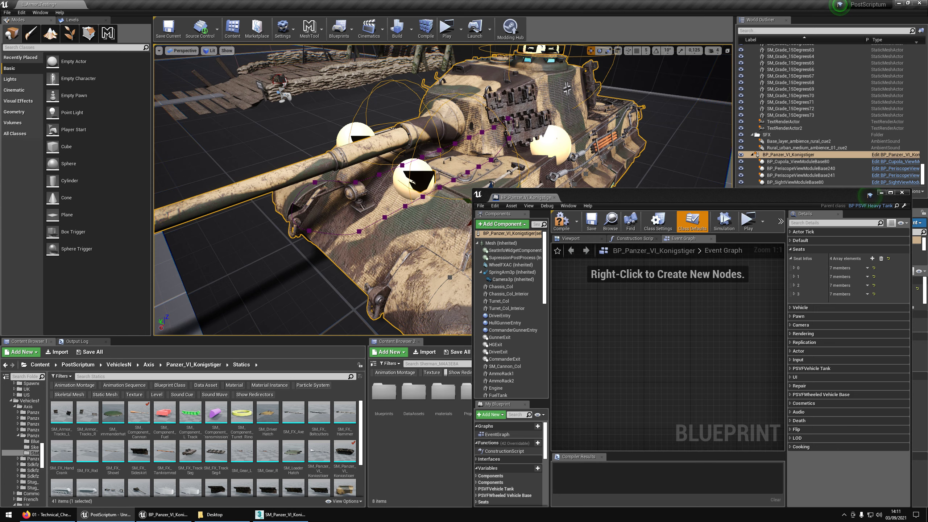
{"action": "right_click_drag", "start_coordinate": [467, 96], "coordinate": [467, 95]}
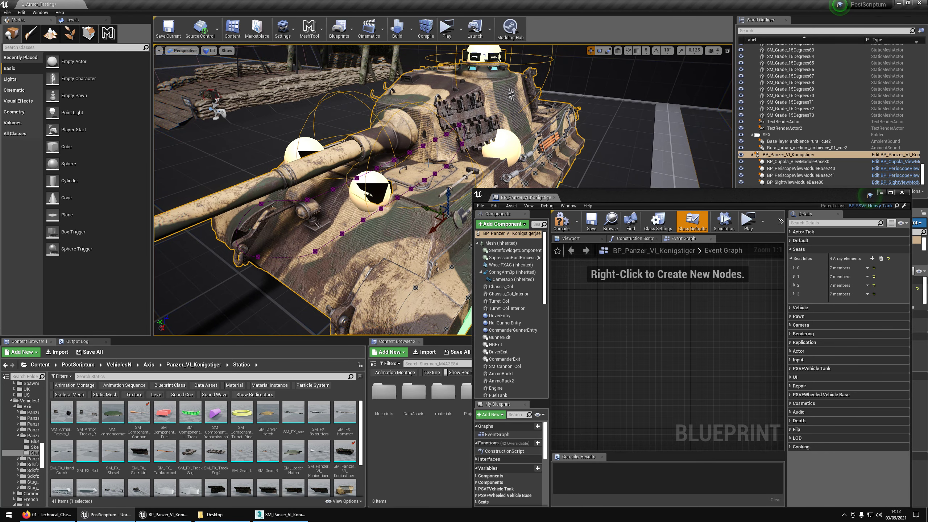
{"action": "right_click_drag", "start_coordinate": [429, 218], "coordinate": [428, 218]}
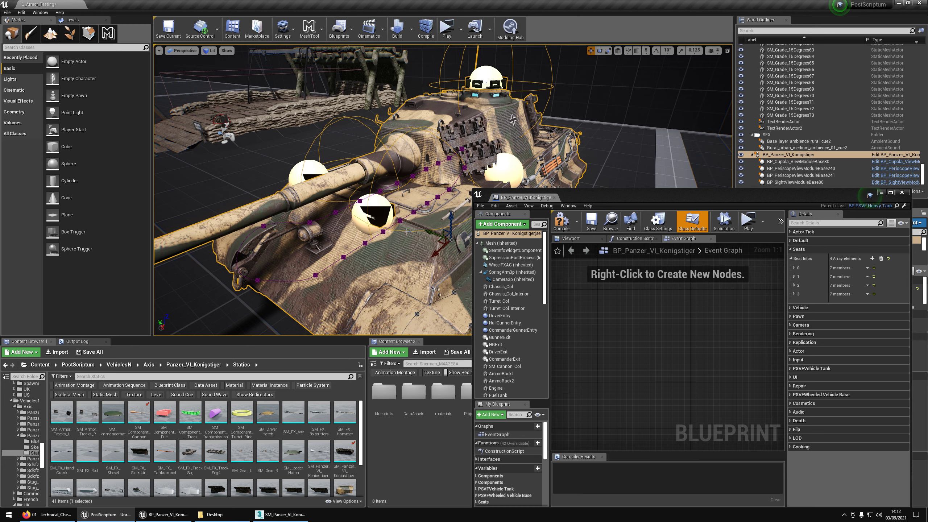
{"action": "right_click_drag", "start_coordinate": [397, 238], "coordinate": [396, 238]}
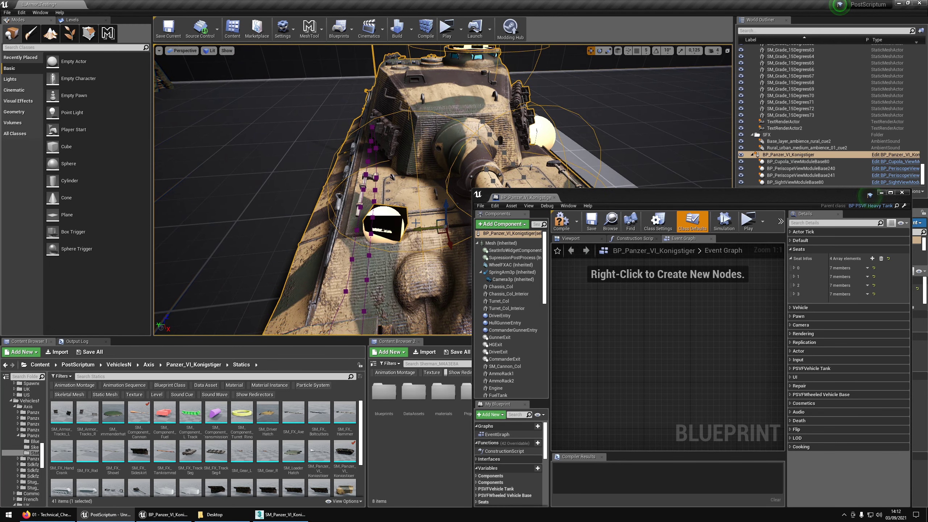
{"action": "right_click_drag", "start_coordinate": [498, 257], "coordinate": [498, 232]}
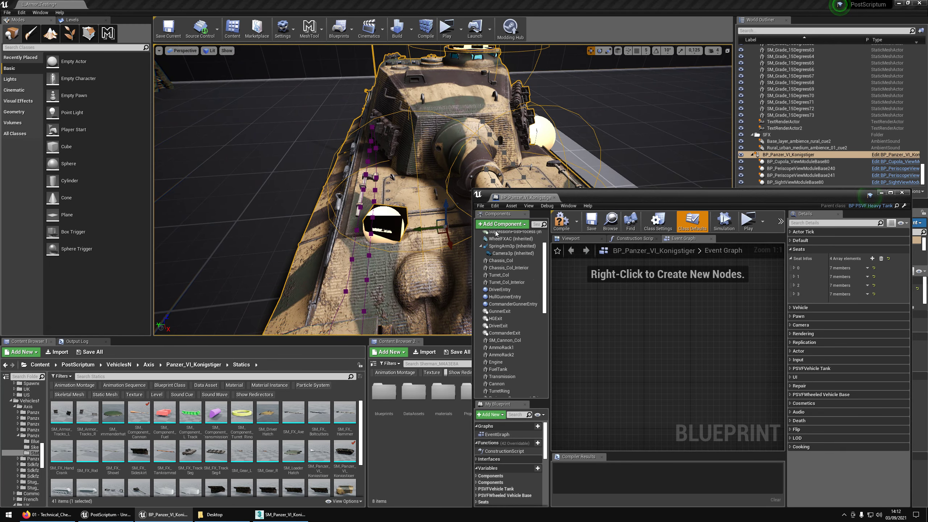
{"action": "right_click_drag", "start_coordinate": [420, 234], "coordinate": [420, 205]}
{"action": "right_click_drag", "start_coordinate": [433, 274], "coordinate": [406, 293]}
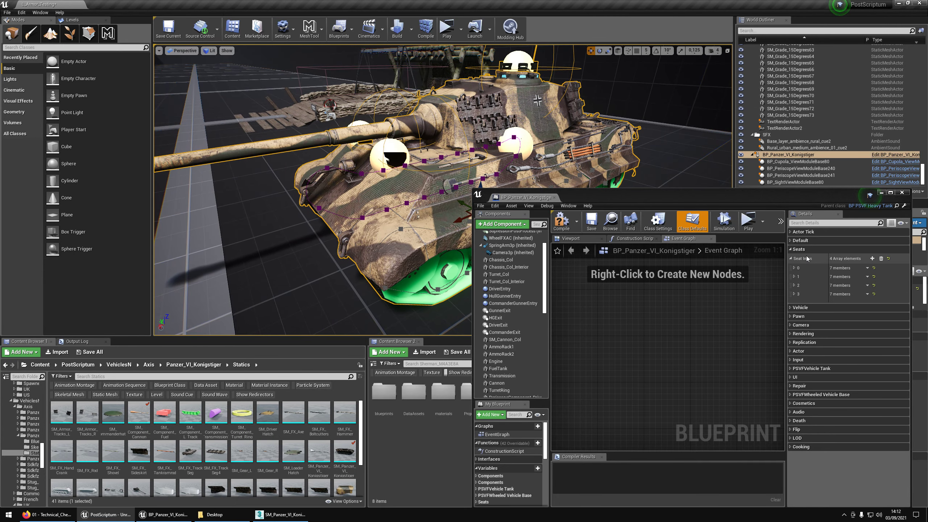
Step: Expand seat 0 in Seat Infos, review its driver seat settings against the tank, and minimize the blueprint
{"action": "left_click", "coordinate": [795, 268]}
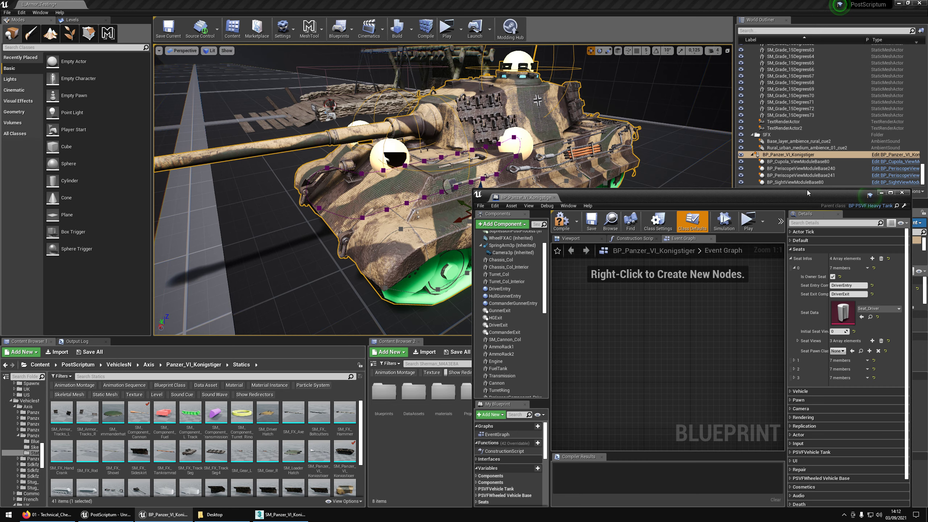
{"action": "left_click_drag", "start_coordinate": [812, 192], "coordinate": [811, 91]}
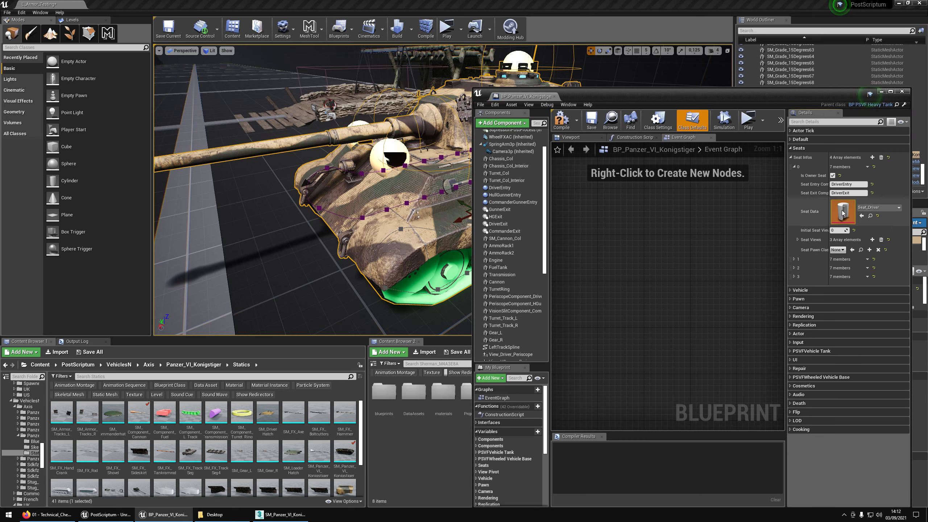
{"action": "right_click_drag", "start_coordinate": [438, 157], "coordinate": [453, 124]}
{"action": "left_click_drag", "start_coordinate": [664, 101], "coordinate": [645, 53]}
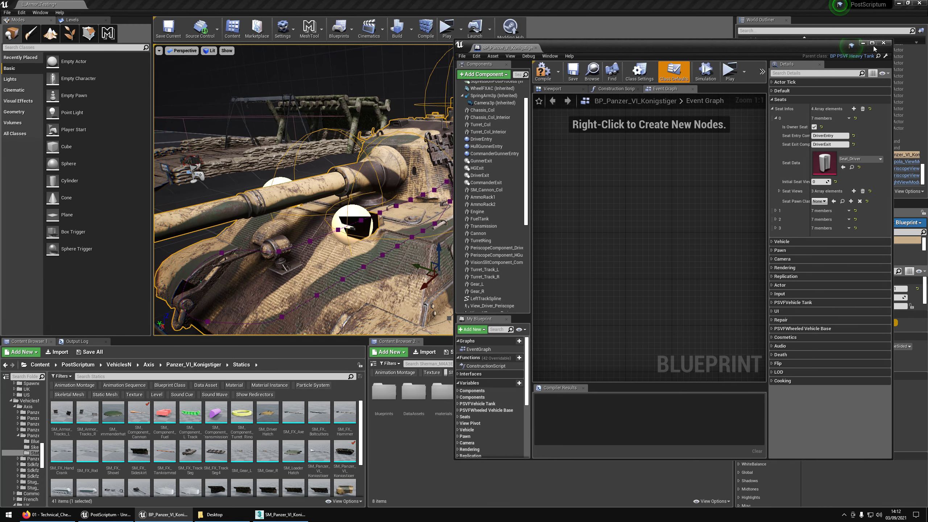
{"action": "left_click", "coordinate": [863, 43]}
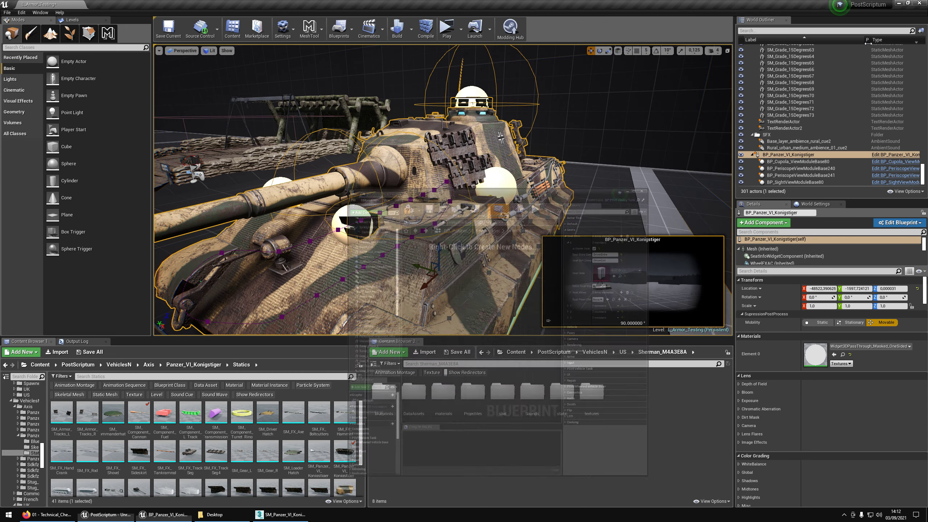
Step: Browse to VehiclesN/Axis/Panzer_38t/Blueprints and place BP_Panzer_38t in the level beside the Königstiger
{"action": "left_click", "coordinate": [586, 354]}
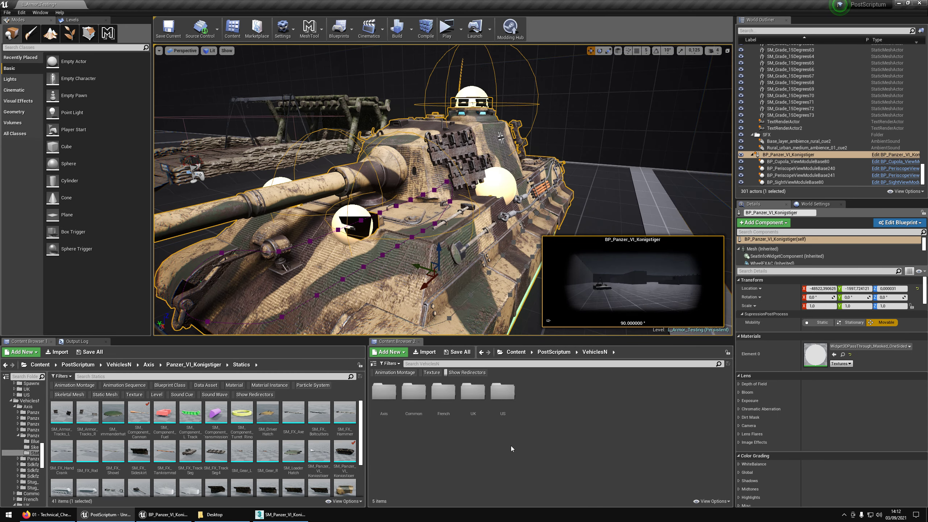
{"action": "double_click", "coordinate": [396, 407]}
{"action": "left_click", "coordinate": [397, 407]}
{"action": "double_click", "coordinate": [396, 407]}
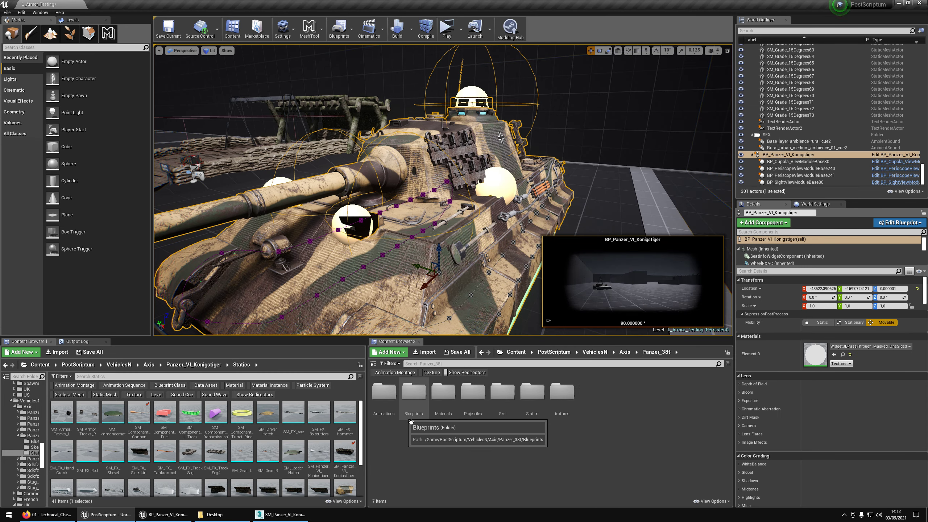
{"action": "double_click", "coordinate": [396, 407]}
{"action": "left_click_drag", "start_coordinate": [414, 393], "coordinate": [546, 188]}
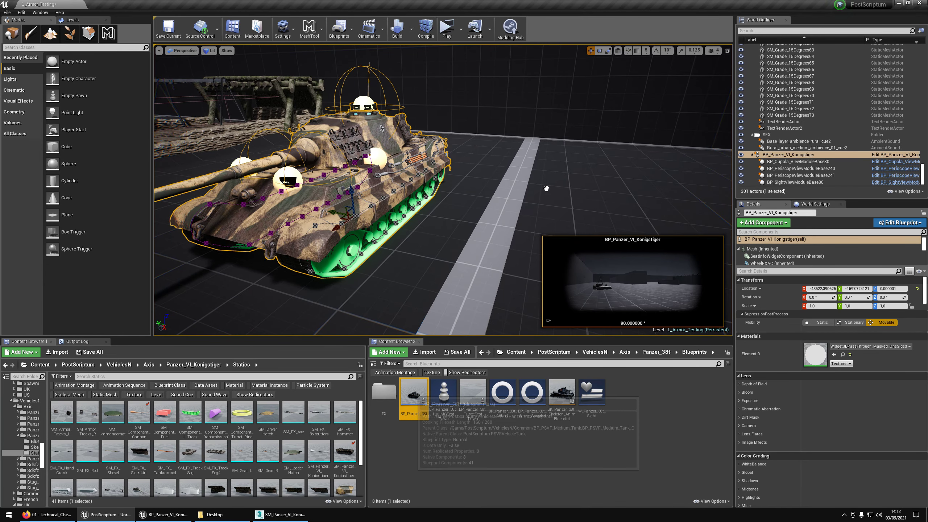
Step: Hide the editor overlays and examine the placed Panzer 38t from the front
{"action": "left_click_drag", "start_coordinate": [550, 222], "coordinate": [549, 219]}
{"action": "scroll", "coordinate": [477, 215], "scroll_direction": "up", "scroll_amount": 3}
{"action": "key", "text": "g"}
{"action": "mouse_move", "coordinate": [478, 215]}
{"action": "right_mouse_down"}
{"action": "mouse_move", "coordinate": [468, 196]}
{"action": "mouse_move", "coordinate": [474, 241]}
{"action": "mouse_move", "coordinate": [461, 240]}
{"action": "mouse_move", "coordinate": [469, 211]}
{"action": "right_mouse_up"}
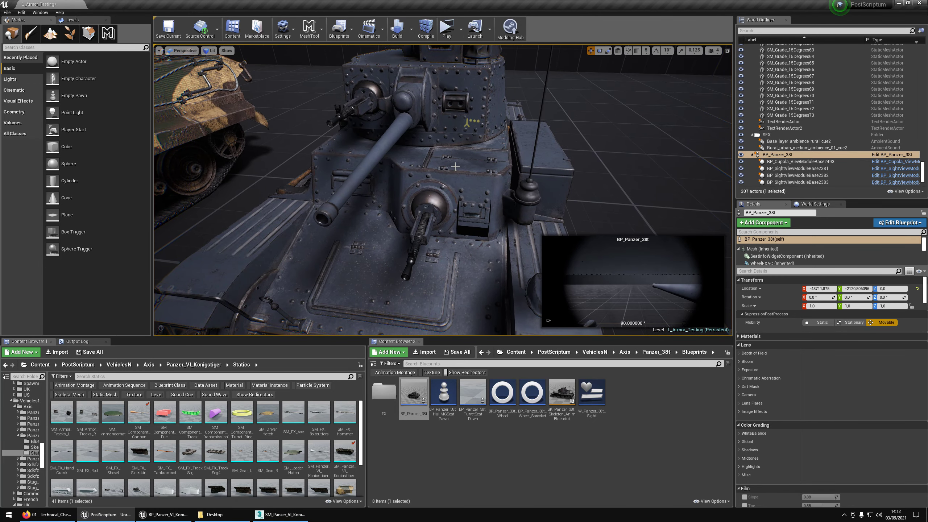
{"action": "scroll", "coordinate": [470, 177], "scroll_direction": "down", "scroll_amount": 5}
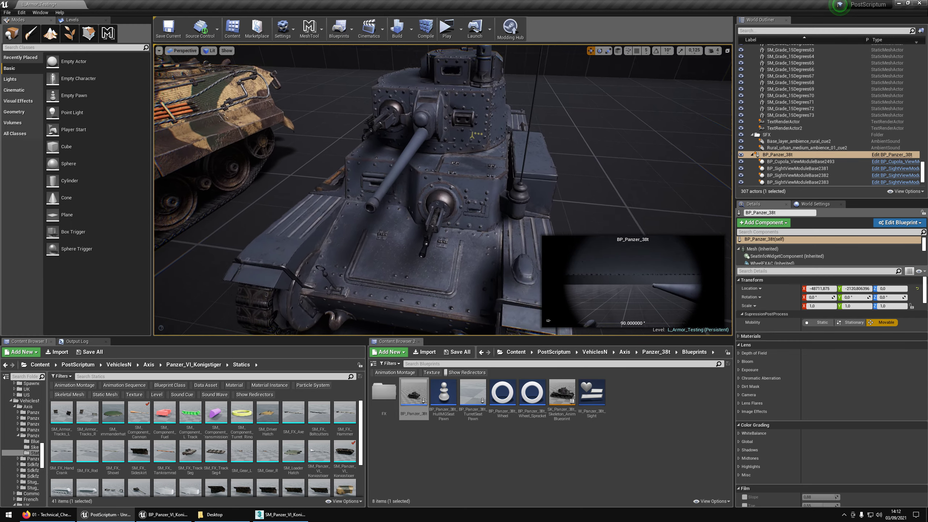
Step: Capture a screen region around the Panzer 38t, circle its hull roof hatch and the two front crew positions in red, and copy the image
{"action": "key", "text": "Print"}
{"action": "left_click_drag", "start_coordinate": [215, 50], "coordinate": [586, 354]}
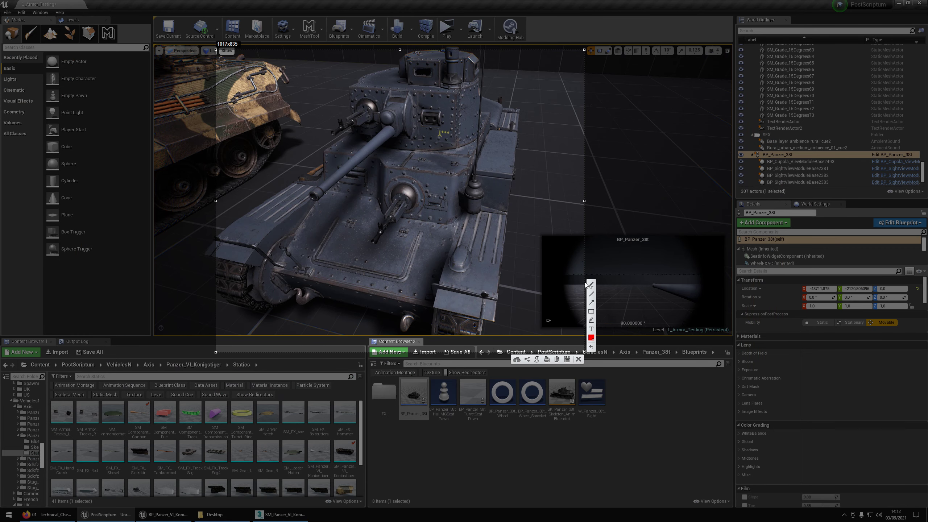
{"action": "left_click_drag", "start_coordinate": [434, 147], "coordinate": [391, 172]}
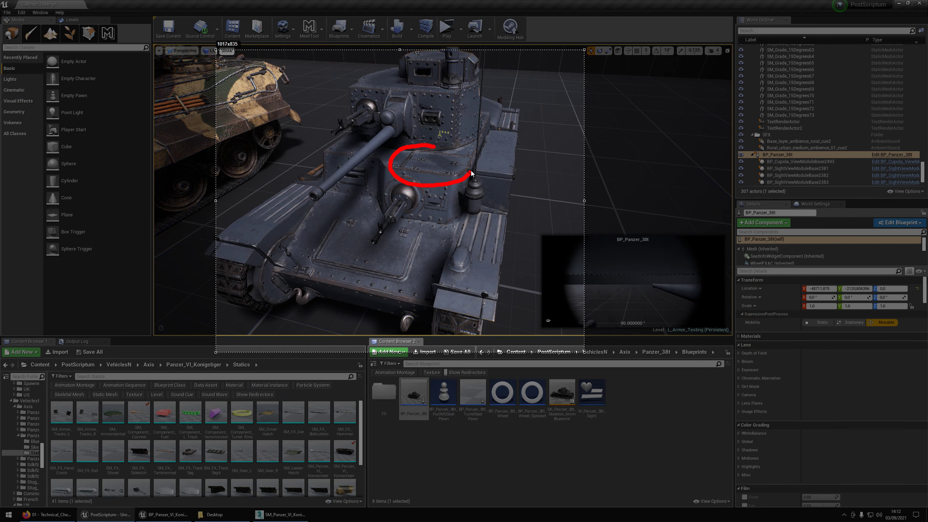
{"action": "left_click_drag", "start_coordinate": [471, 173], "coordinate": [430, 143]}
{"action": "left_click_drag", "start_coordinate": [352, 175], "coordinate": [361, 176]}
{"action": "left_click_drag", "start_coordinate": [423, 193], "coordinate": [420, 195]}
{"action": "left_click", "coordinate": [412, 262]}
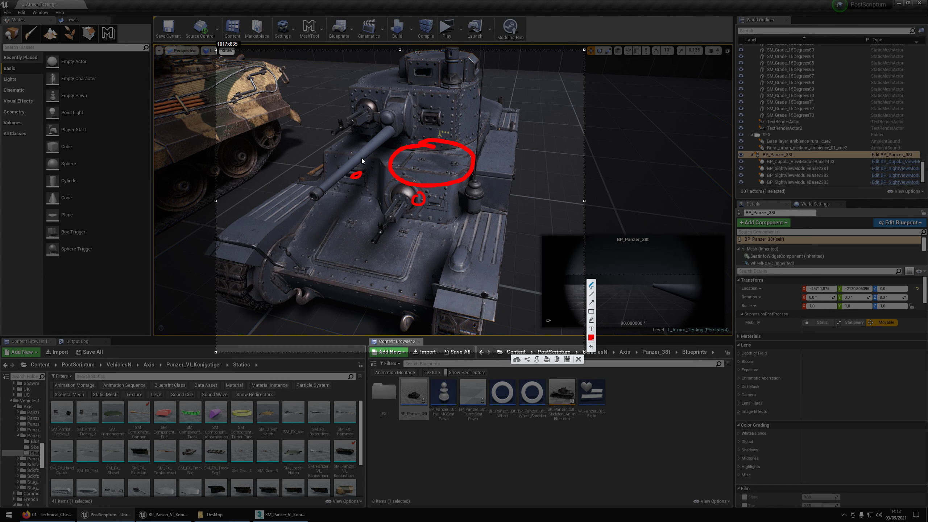
{"action": "mouse_move", "coordinate": [428, 161]}
{"action": "left_mouse_down"}
{"action": "mouse_move", "coordinate": [443, 159]}
{"action": "mouse_move", "coordinate": [435, 171]}
{"action": "mouse_move", "coordinate": [362, 178]}
{"action": "mouse_move", "coordinate": [365, 164]}
{"action": "left_mouse_up"}
{"action": "key", "text": "ctrl+c"}
Step: Open the placed Panzer 38t's blueprint and arrange it in its own window beside the Königstiger blueprint
{"action": "right_click", "coordinate": [432, 181]}
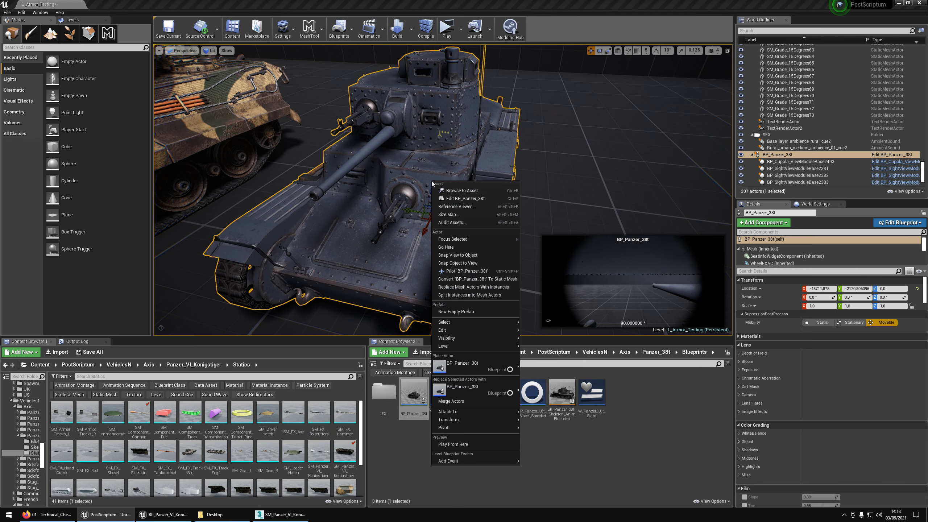
{"action": "left_click", "coordinate": [441, 201]}
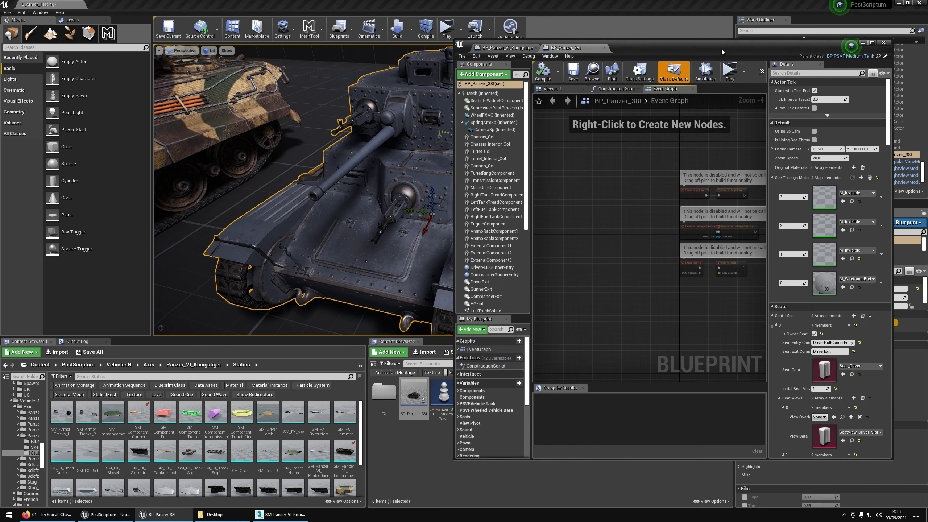
{"action": "left_click_drag", "start_coordinate": [553, 12], "coordinate": [139, 4]}
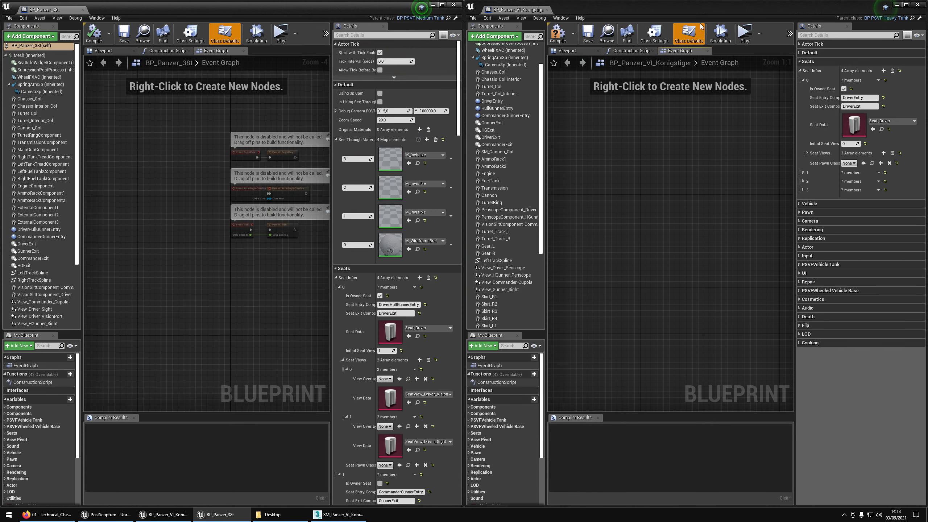
{"action": "scroll", "coordinate": [328, 77], "scroll_direction": "up", "scroll_amount": 2}
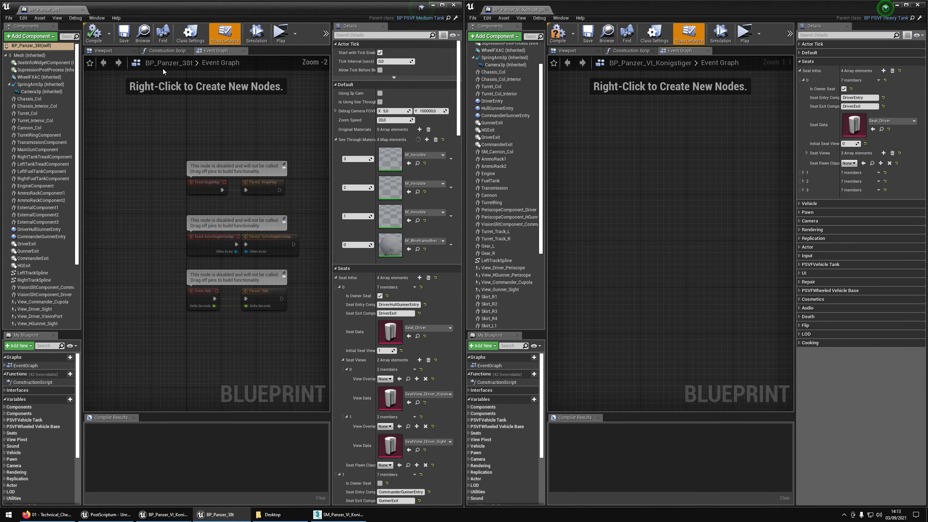
Step: Collapse Default in the Panzer 38t details, expand only seat 0 in Seat Infos, and compare its entry component name with the Königstiger's
{"action": "left_click", "coordinate": [341, 87]}
{"action": "left_click", "coordinate": [336, 103]}
{"action": "left_click", "coordinate": [335, 102]}
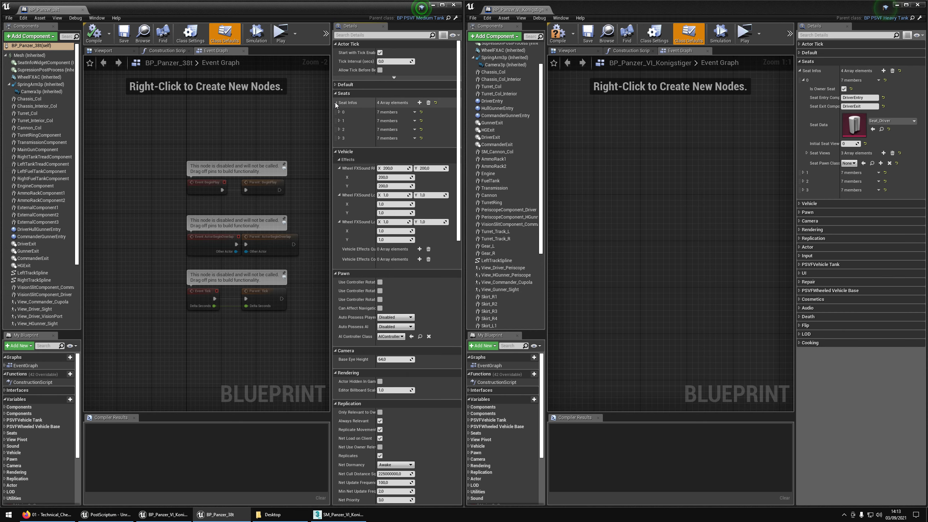
{"action": "left_click", "coordinate": [339, 112]}
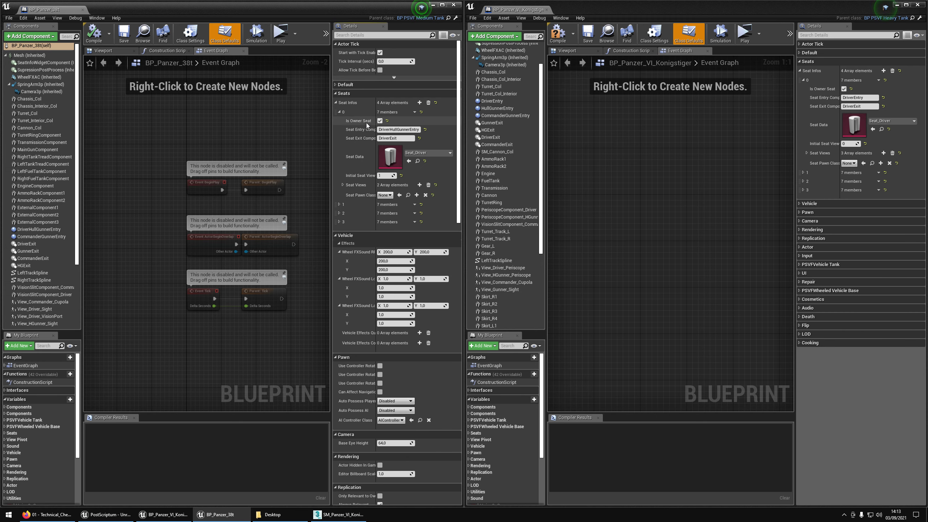
{"action": "left_click_drag", "start_coordinate": [382, 133], "coordinate": [378, 133]}
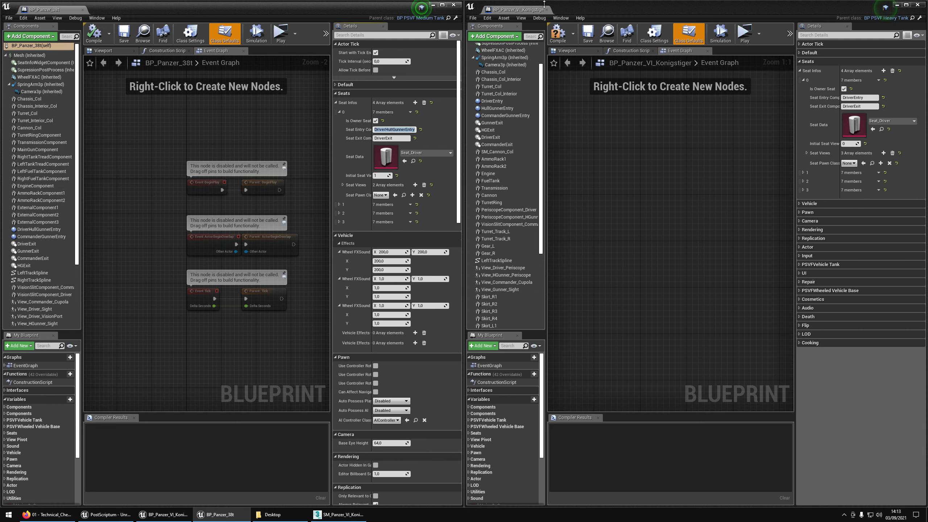
{"action": "left_click", "coordinate": [859, 97]}
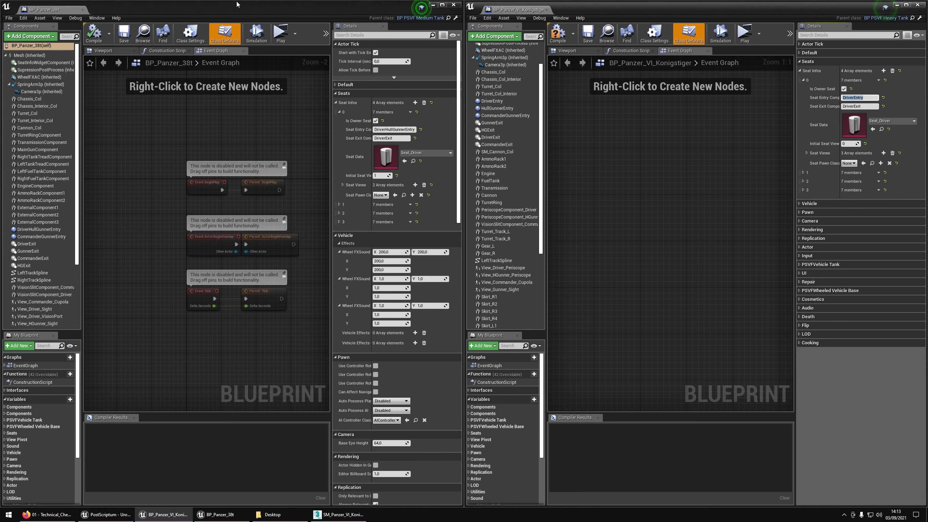
Step: Show the Panzer 38t model in its blueprint and focus on the DriverHullGunnerEntry sphere
{"action": "left_click", "coordinate": [108, 51]}
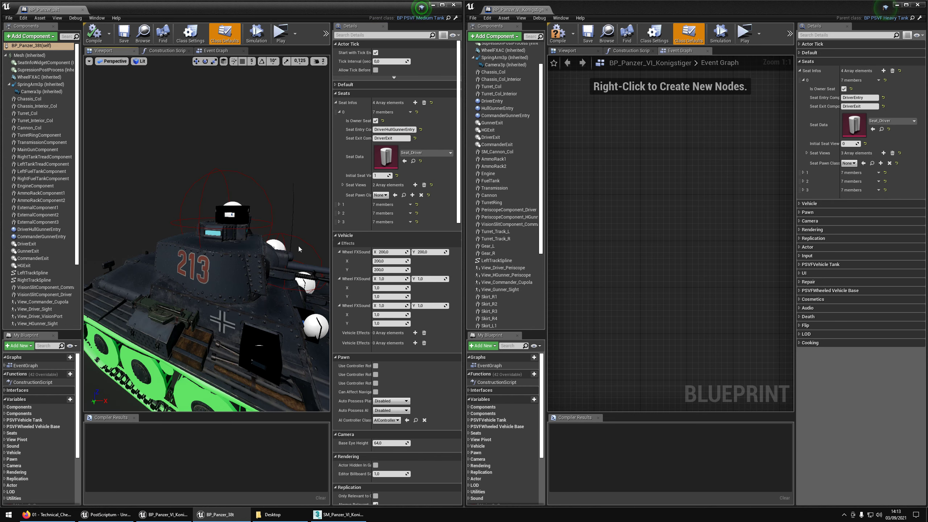
{"action": "left_click", "coordinate": [274, 248]}
{"action": "key", "text": "f"}
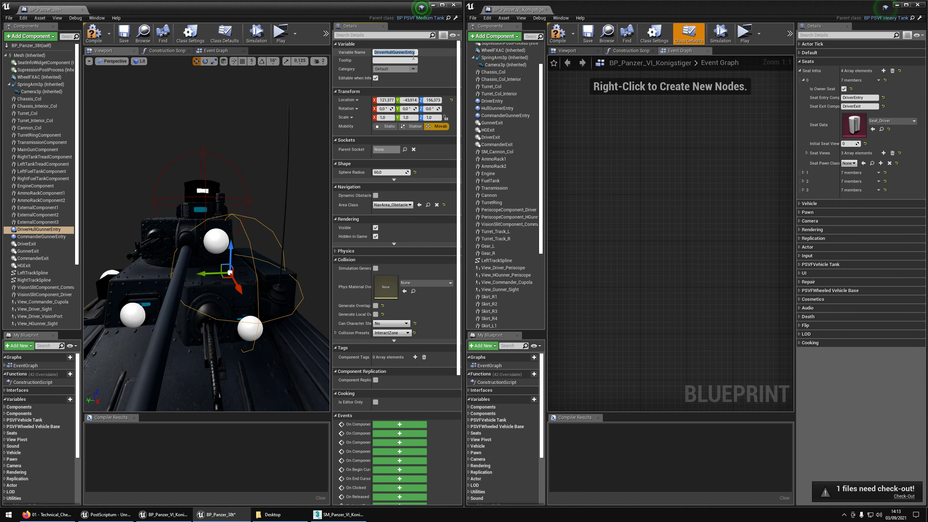
Step: Return to the Panzer 38t's class defaults and review seat 0's entry and exit component names against the model
{"action": "left_click", "coordinate": [31, 46]}
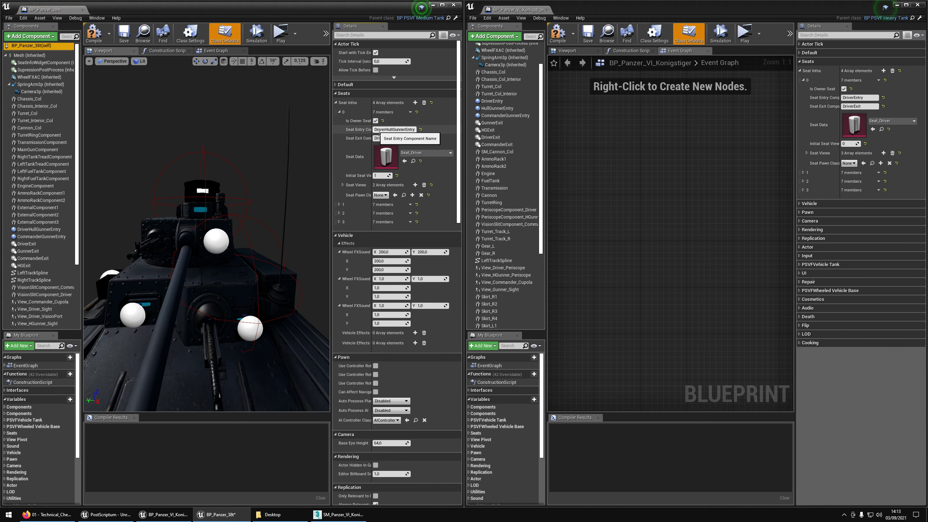
{"action": "left_click_drag", "start_coordinate": [375, 129], "coordinate": [424, 134]}
{"action": "left_click", "coordinate": [401, 137]}
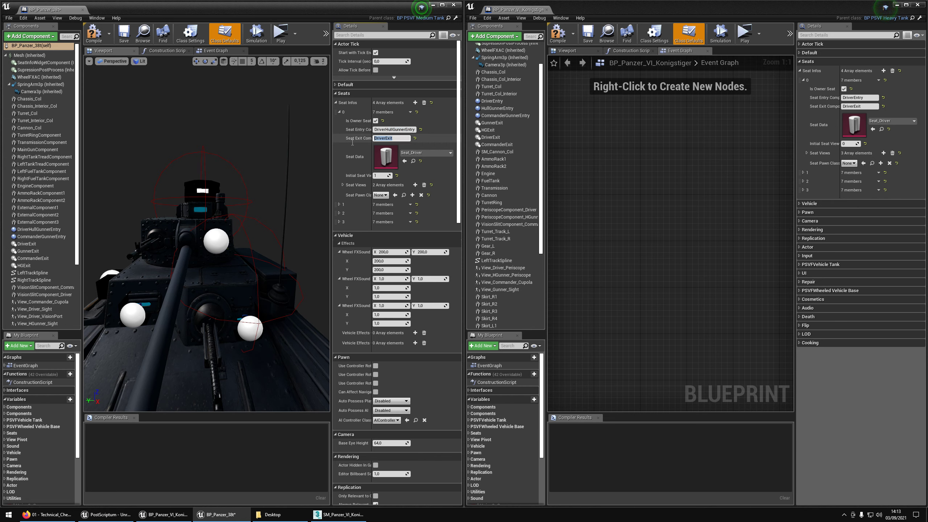
{"action": "right_click_drag", "start_coordinate": [256, 205], "coordinate": [239, 215]}
{"action": "right_click_drag", "start_coordinate": [239, 325], "coordinate": [277, 329]}
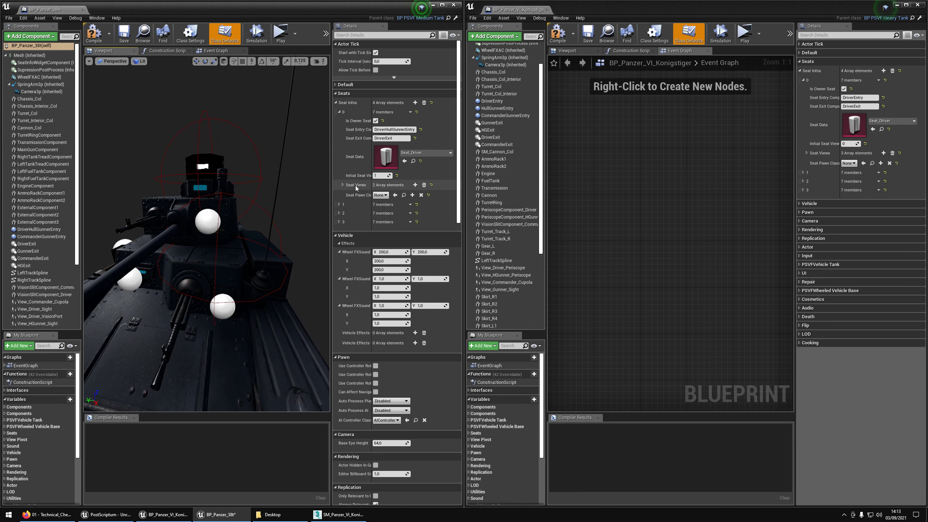
{"action": "left_click", "coordinate": [392, 130]}
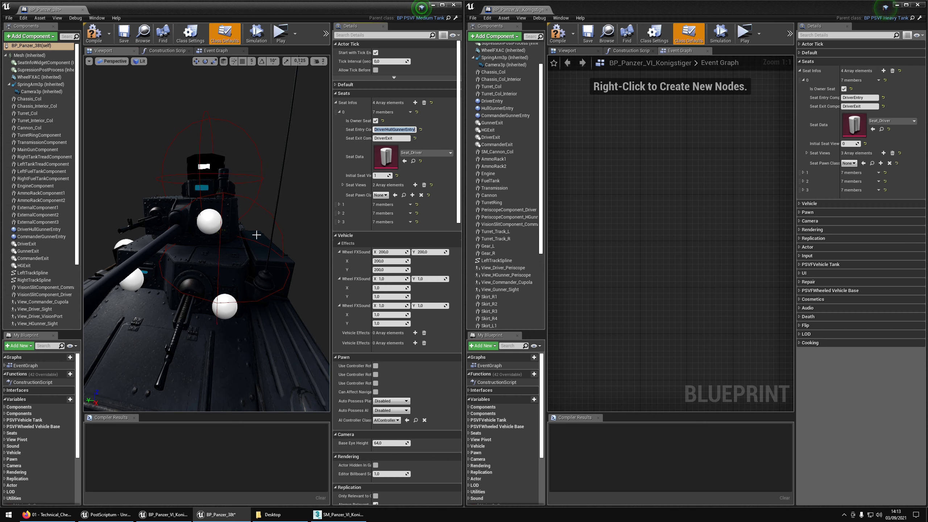
Step: Show the Königstiger model in its blueprint and select the DriverEntry sphere above the driver's hatch
{"action": "left_click", "coordinate": [564, 51]}
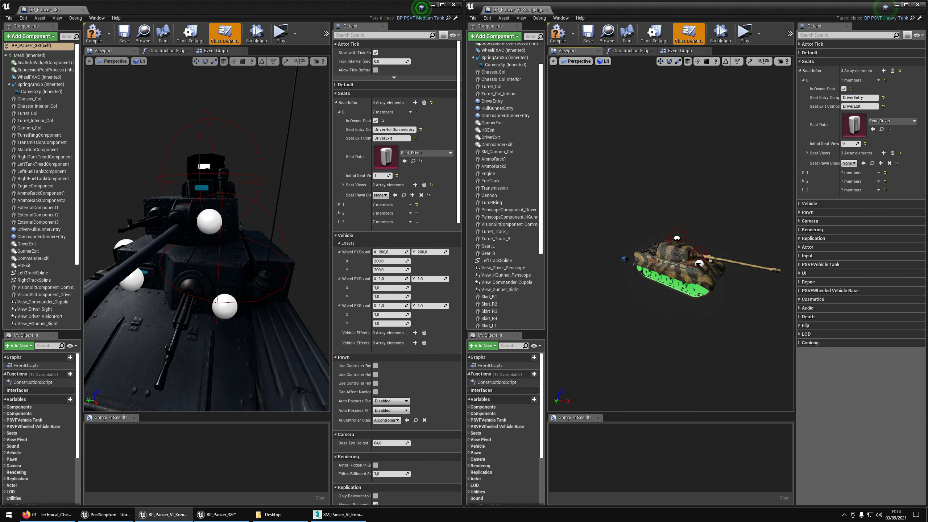
{"action": "right_click_drag", "start_coordinate": [754, 280], "coordinate": [681, 281]}
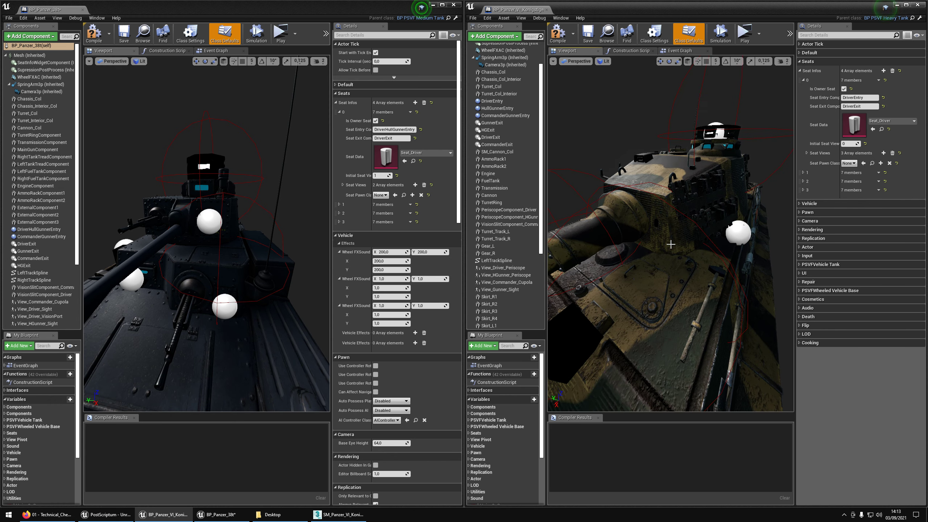
{"action": "right_click_drag", "start_coordinate": [670, 244], "coordinate": [746, 204]}
{"action": "left_click", "coordinate": [741, 212]}
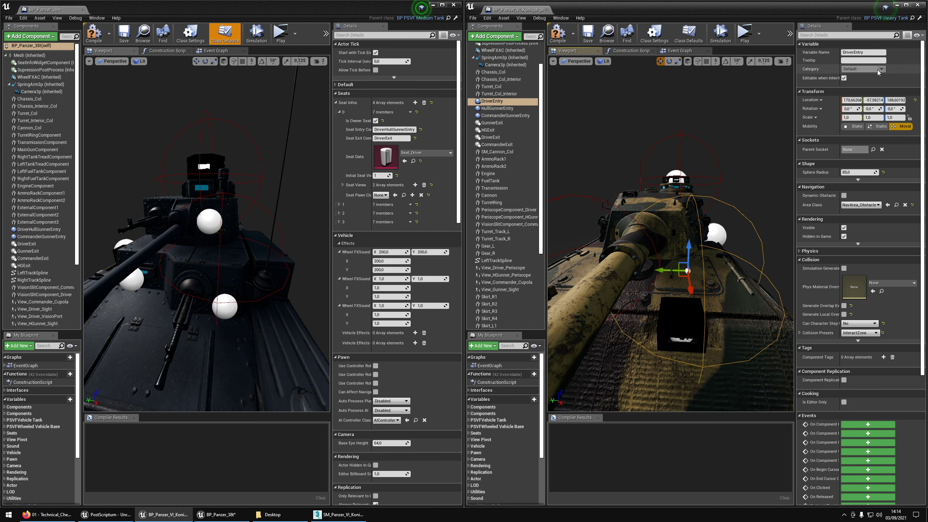
Step: Return to the Königstiger's class defaults and check seat 0's exit component name against the component list
{"action": "scroll", "coordinate": [497, 73], "scroll_direction": "up", "scroll_amount": 2}
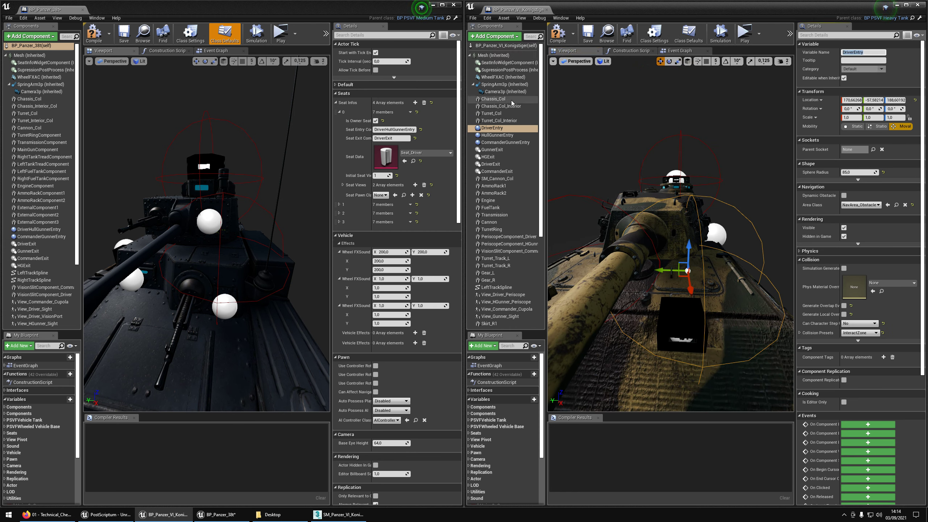
{"action": "left_click", "coordinate": [494, 46]}
{"action": "left_click", "coordinate": [856, 106]}
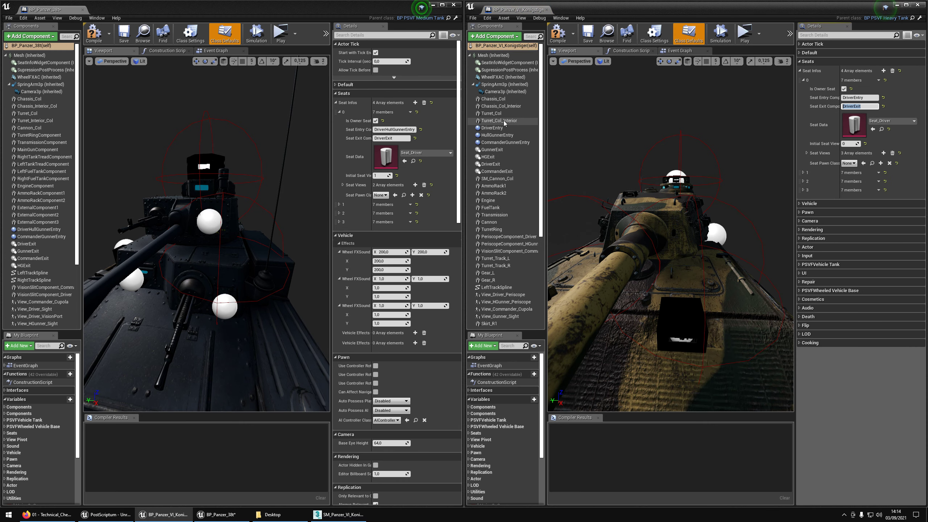
{"action": "scroll", "coordinate": [505, 122], "scroll_direction": "down", "scroll_amount": 1}
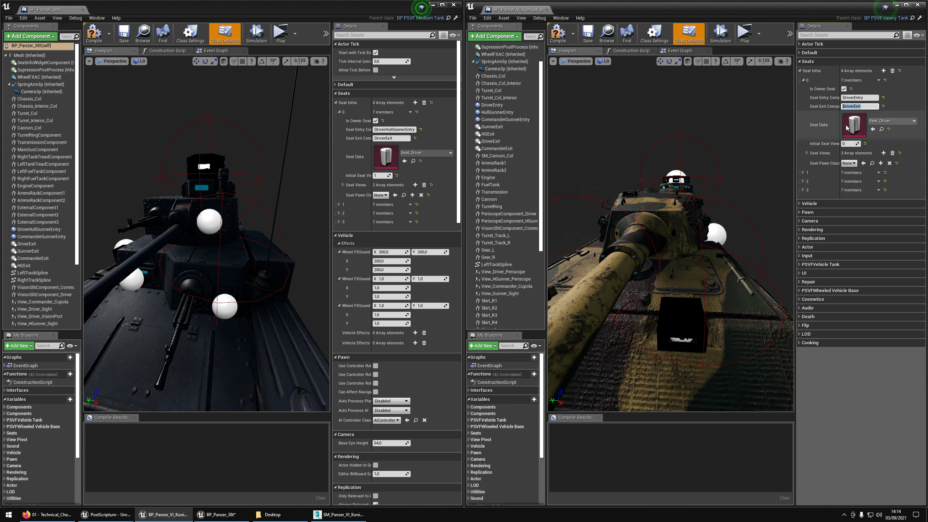
Step: Close the Panzer 38t blueprint and locate the Königstiger's Seat_Driver data asset in the Content Browser
{"action": "right_click_drag", "start_coordinate": [772, 128], "coordinate": [745, 129]}
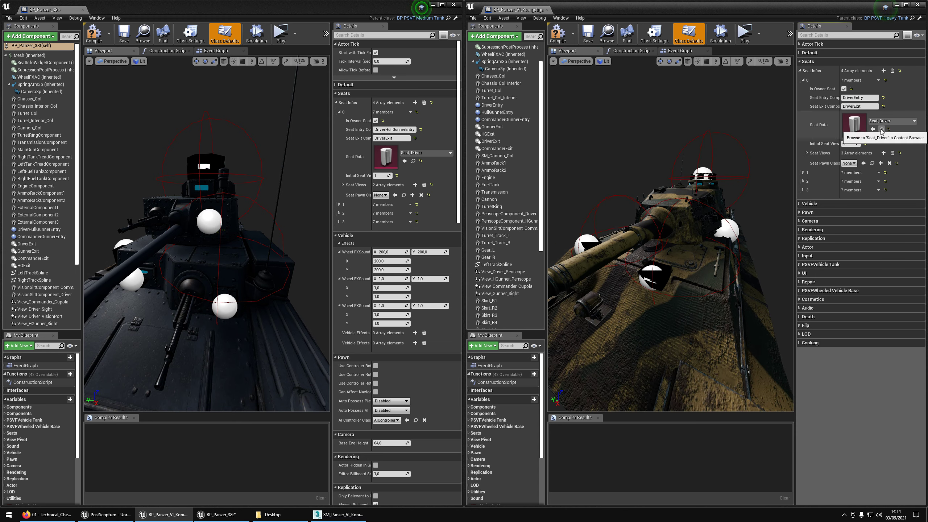
{"action": "left_click", "coordinate": [454, 5]}
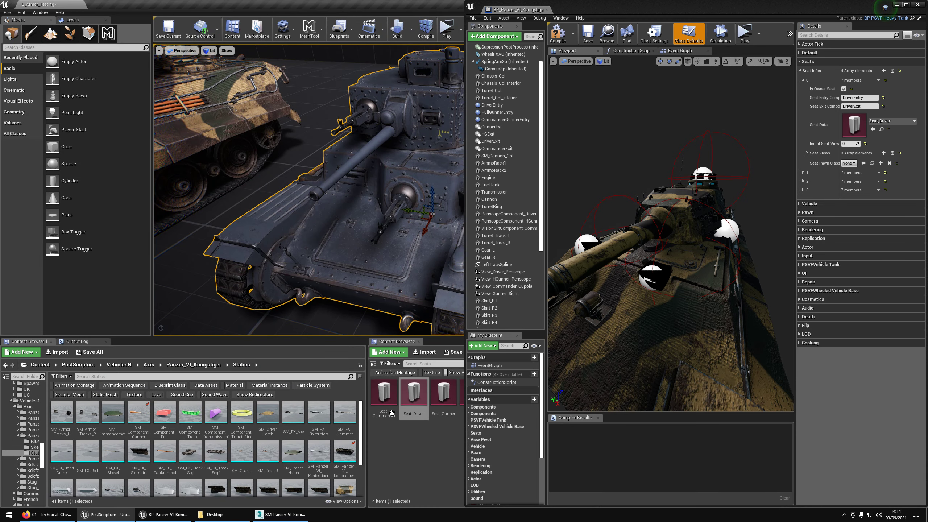
{"action": "left_click", "coordinate": [882, 129]}
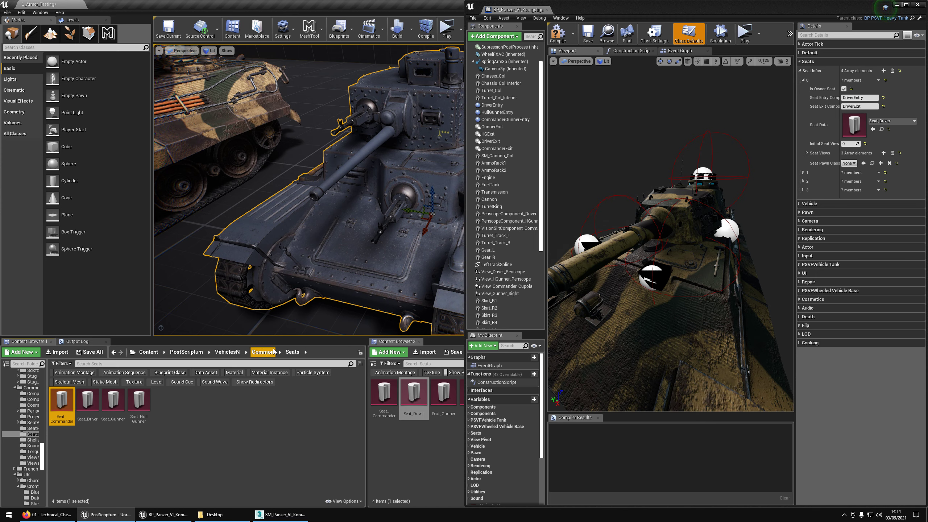
Step: Browse from VehiclesN to Common/Seats and go through the Commander, Driver and Gunner seat assets
{"action": "left_click", "coordinate": [228, 352]}
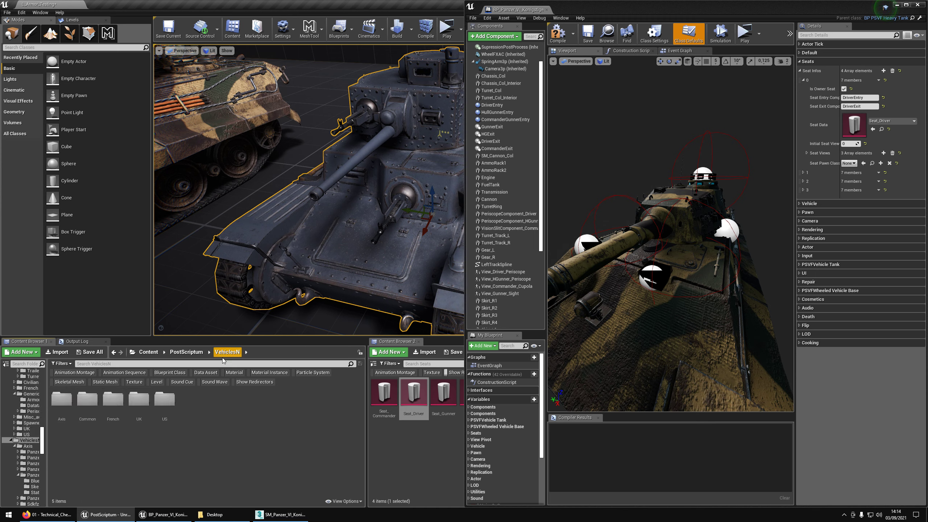
{"action": "double_click", "coordinate": [140, 402]}
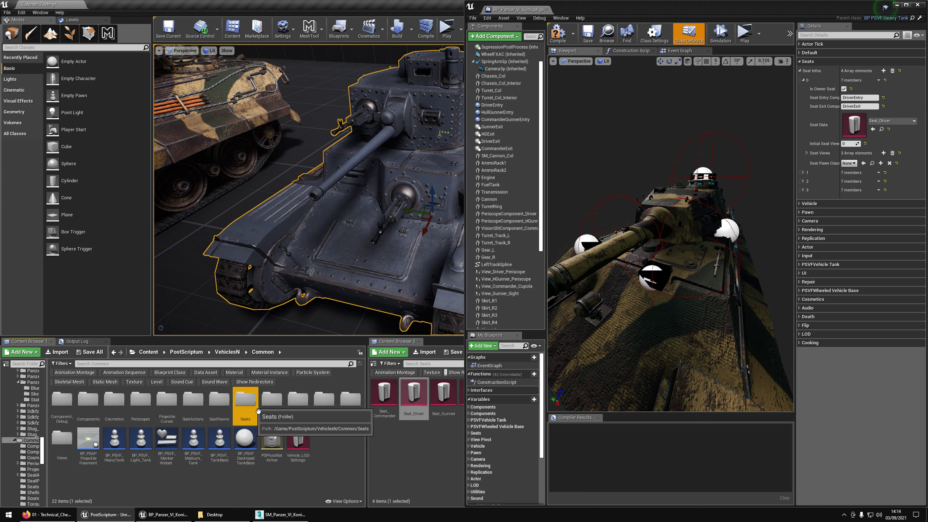
{"action": "double_click", "coordinate": [255, 409]}
{"action": "left_click", "coordinate": [61, 400]}
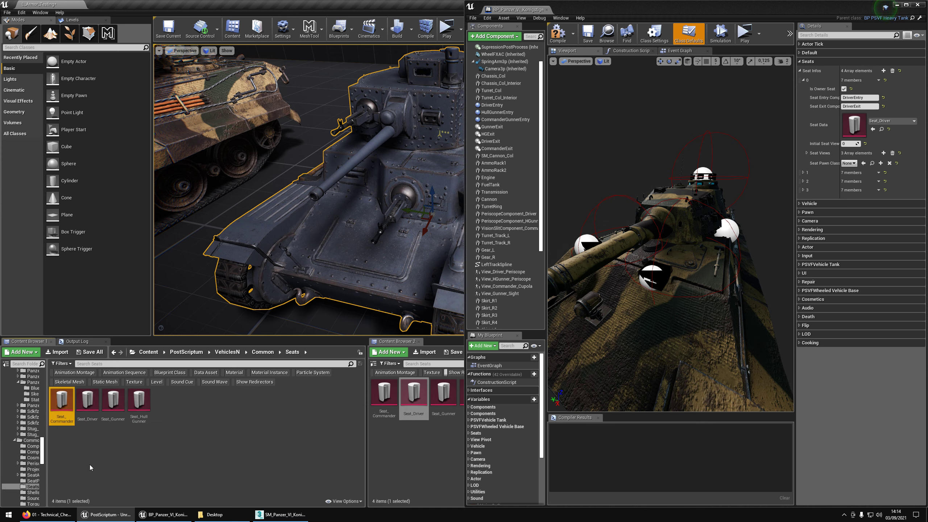
{"action": "left_click", "coordinate": [61, 399]}
{"action": "left_click", "coordinate": [87, 399]}
{"action": "left_click", "coordinate": [113, 399]}
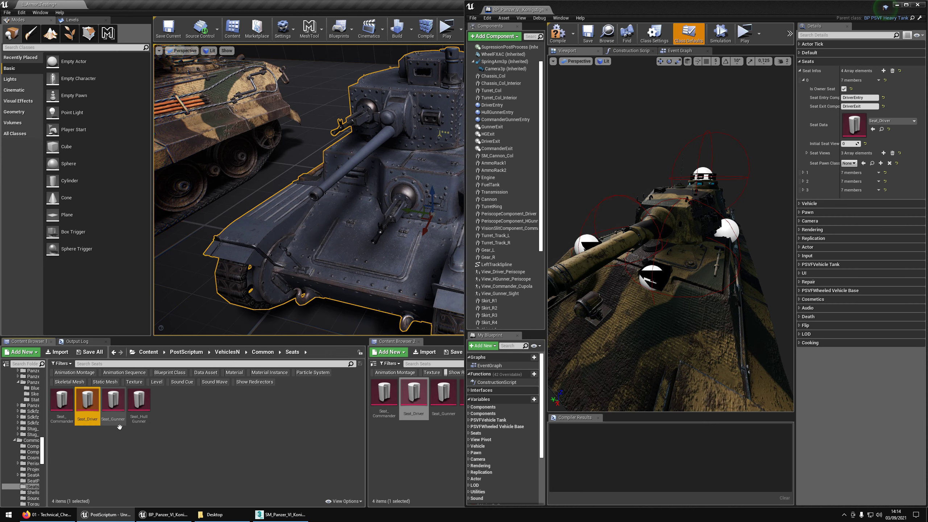
Step: Open the Seat_Driver data asset, review its seat name and entry time settings, and close it
{"action": "left_click", "coordinate": [140, 406]}
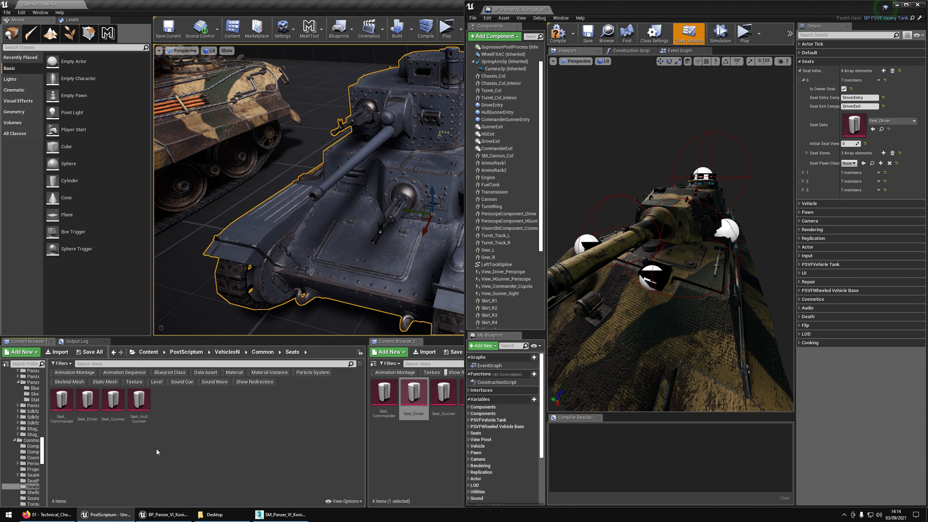
{"action": "double_click", "coordinate": [94, 411]}
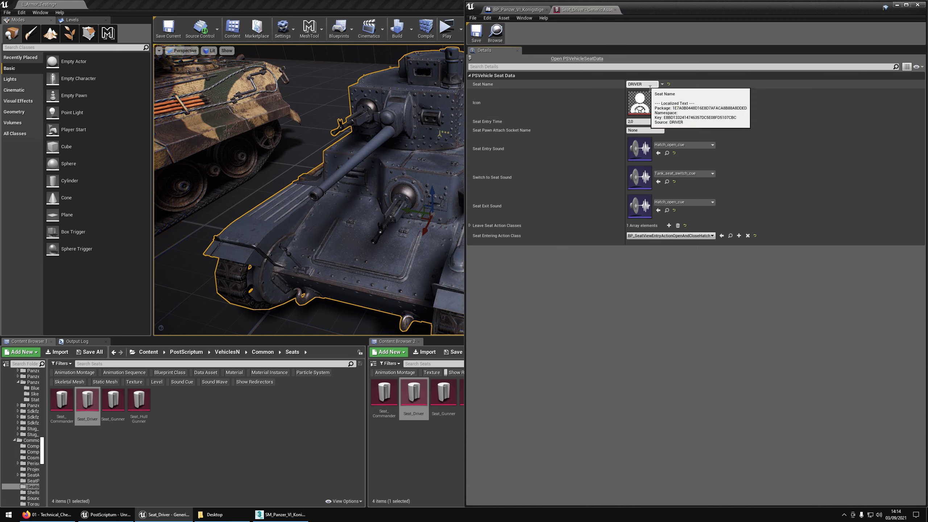
{"action": "left_click_drag", "start_coordinate": [647, 86], "coordinate": [623, 86]}
{"action": "left_click", "coordinate": [648, 85]}
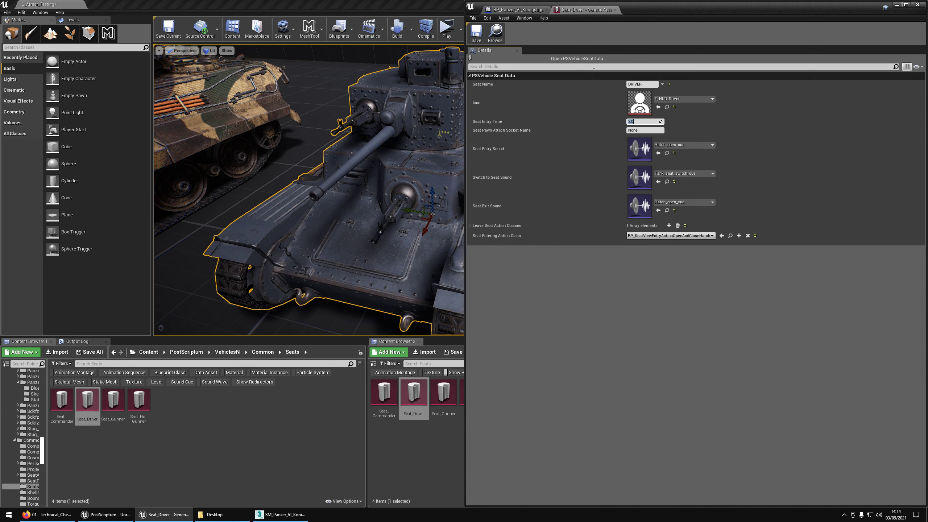
{"action": "middle_click", "coordinate": [584, 12]}
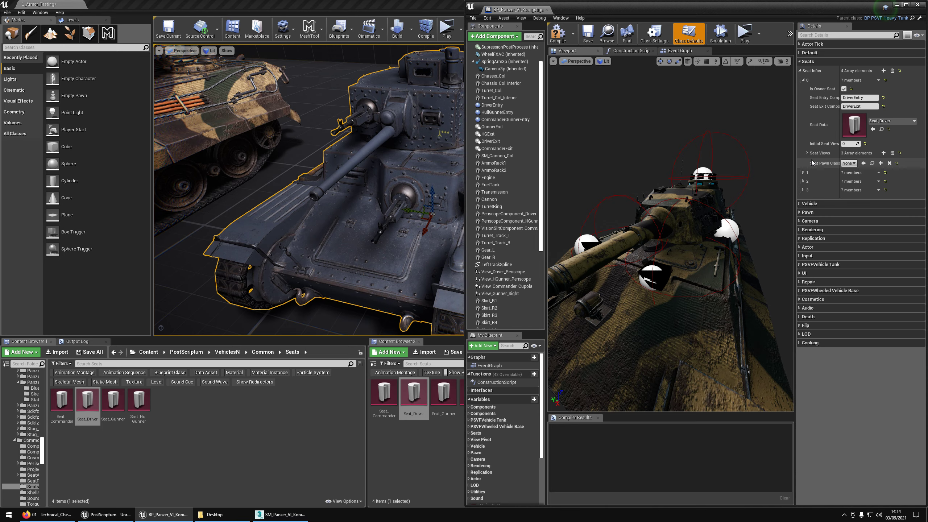
Step: Expand seat 0's Seat Views in the Königstiger's class defaults and delete the SeatView_Driver_VisionPort element
{"action": "left_click_drag", "start_coordinate": [796, 163], "coordinate": [765, 163]}
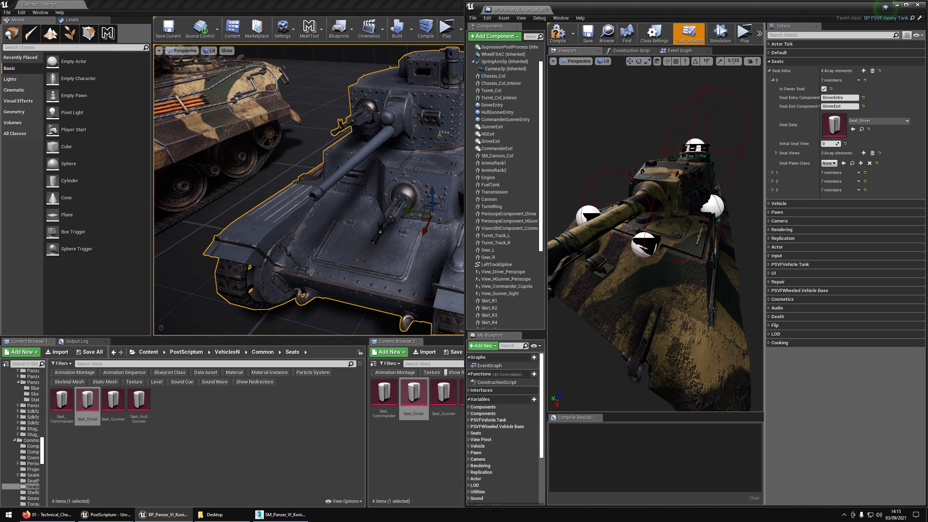
{"action": "left_click", "coordinate": [776, 153]}
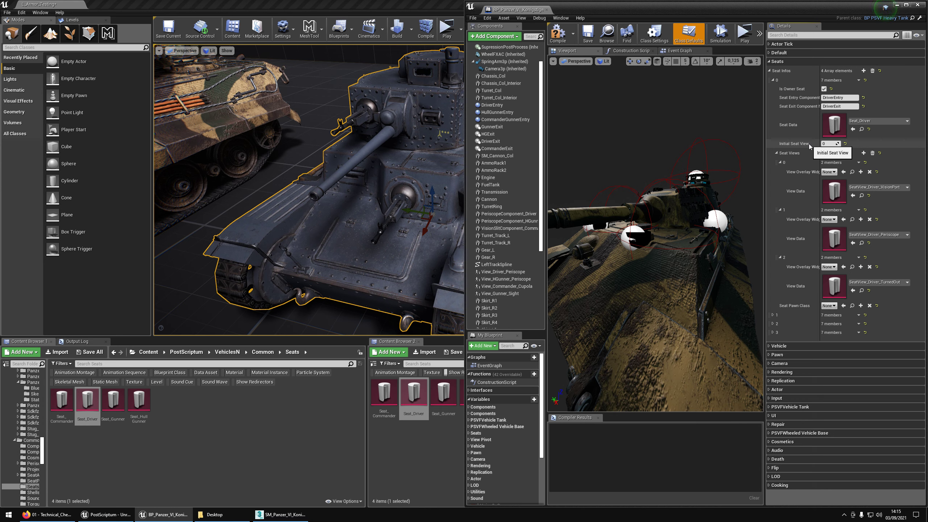
{"action": "left_click", "coordinate": [832, 143]}
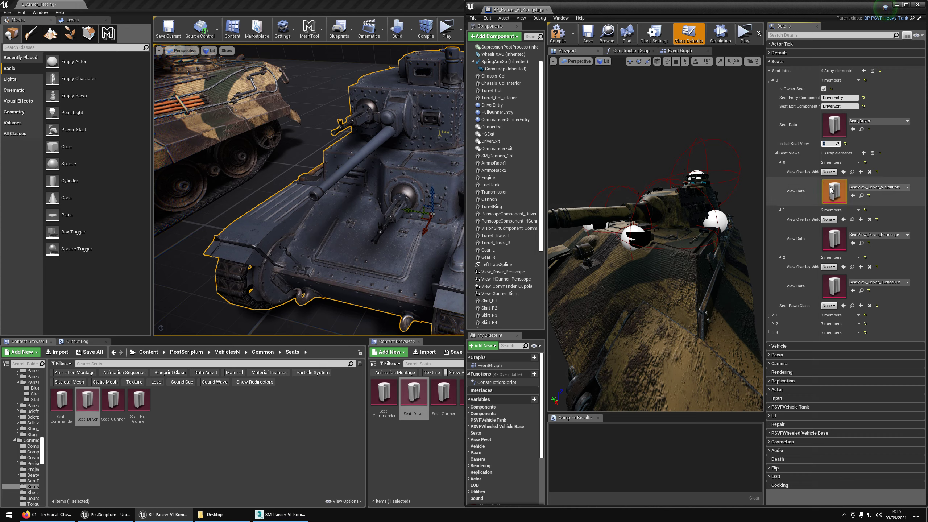
{"action": "mouse_move", "coordinate": [390, 199]}
{"action": "right_mouse_down"}
{"action": "mouse_move", "coordinate": [278, 193]}
{"action": "mouse_move", "coordinate": [293, 208]}
{"action": "mouse_move", "coordinate": [277, 226]}
{"action": "mouse_move", "coordinate": [292, 212]}
{"action": "mouse_move", "coordinate": [278, 197]}
{"action": "mouse_move", "coordinate": [285, 201]}
{"action": "right_mouse_up"}
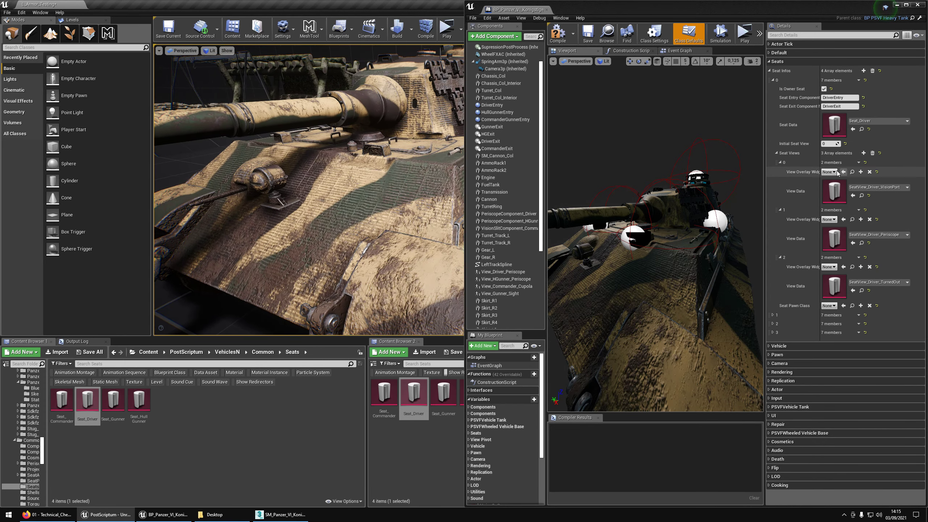
{"action": "left_click", "coordinate": [859, 162]}
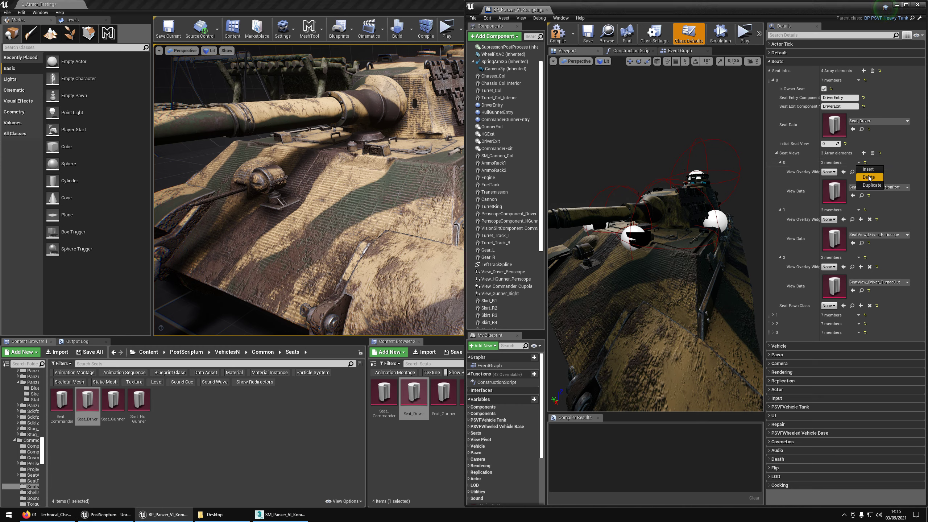
{"action": "left_click", "coordinate": [868, 177]}
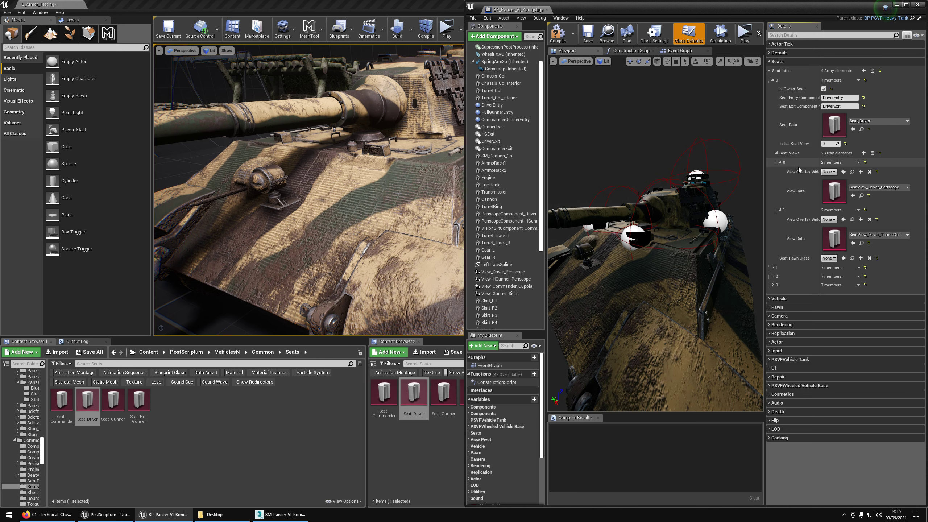
Step: Examine the driver's periscope and the hull around it on the Königstiger model, both in the level and in the blueprint
{"action": "right_click_drag", "start_coordinate": [309, 190], "coordinate": [354, 159]}
{"action": "key", "text": "w"}
{"action": "right_click_drag", "start_coordinate": [713, 247], "coordinate": [633, 258]}
{"action": "key", "text": "d"}
{"action": "right_click_drag", "start_coordinate": [716, 262], "coordinate": [682, 260]}
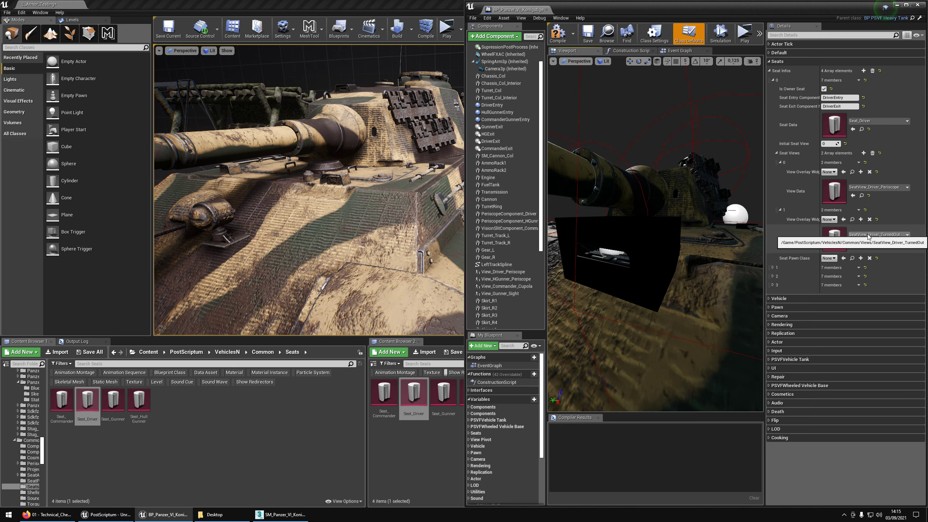
{"action": "key", "text": "w"}
{"action": "right_click_drag", "start_coordinate": [687, 256], "coordinate": [606, 256]}
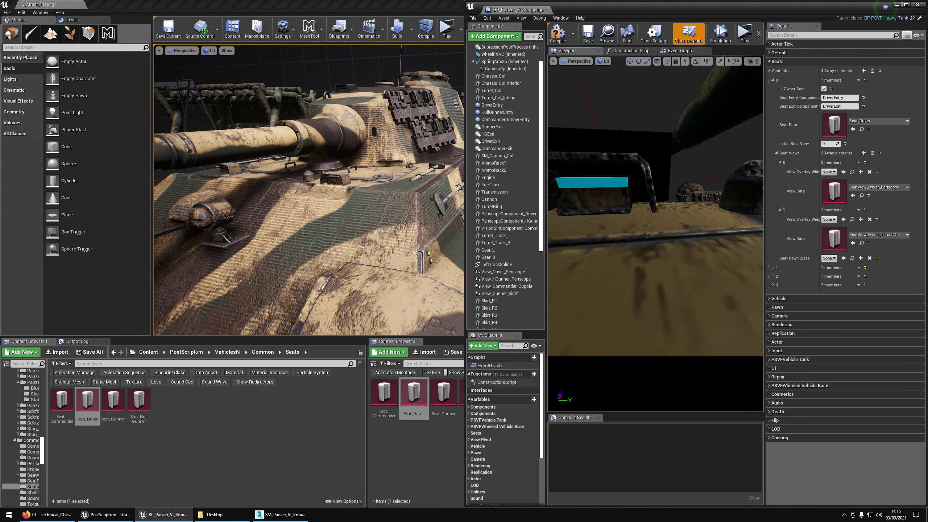
{"action": "key", "text": "w"}
{"action": "right_click_drag", "start_coordinate": [743, 278], "coordinate": [759, 242]}
{"action": "key", "text": "e"}
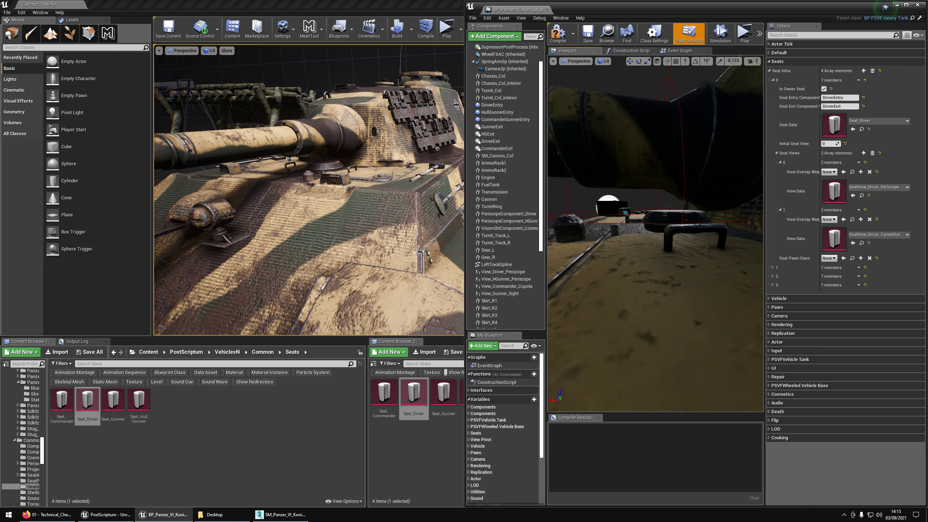
{"action": "key", "text": "w"}
{"action": "right_click_drag", "start_coordinate": [655, 233], "coordinate": [661, 212]}
{"action": "key", "text": "s"}
{"action": "key", "text": "w"}
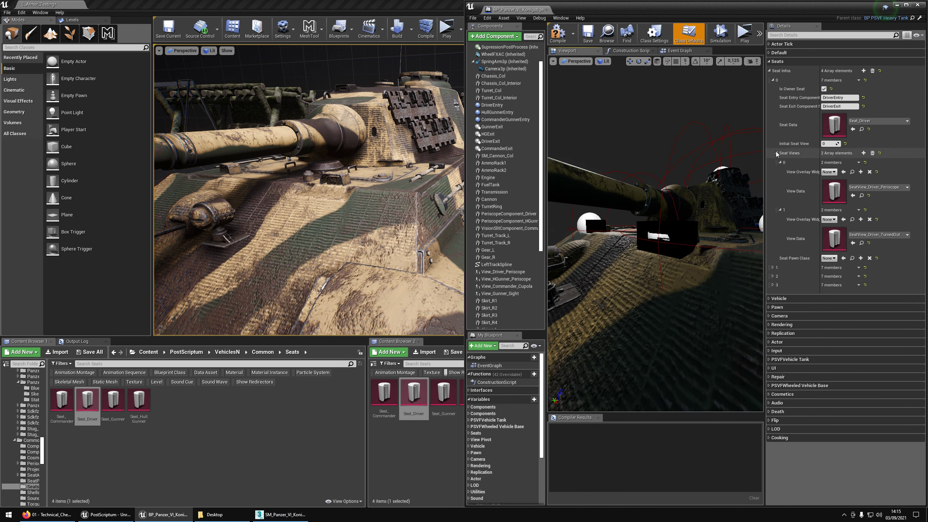
Step: Collapse and reopen seat views 0 and 1 to review their Periscope and TurnedOut view data
{"action": "left_click", "coordinate": [780, 162]}
{"action": "left_click", "coordinate": [780, 171]}
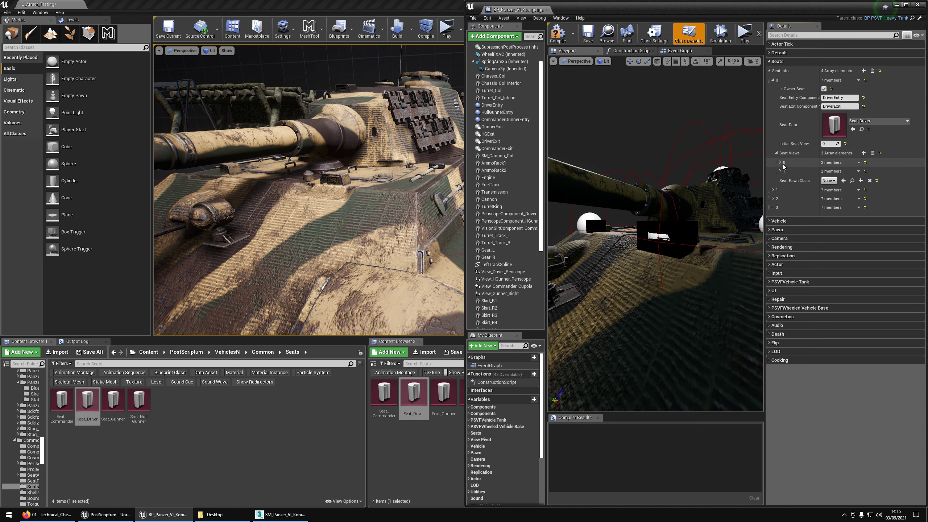
{"action": "left_click", "coordinate": [780, 162]}
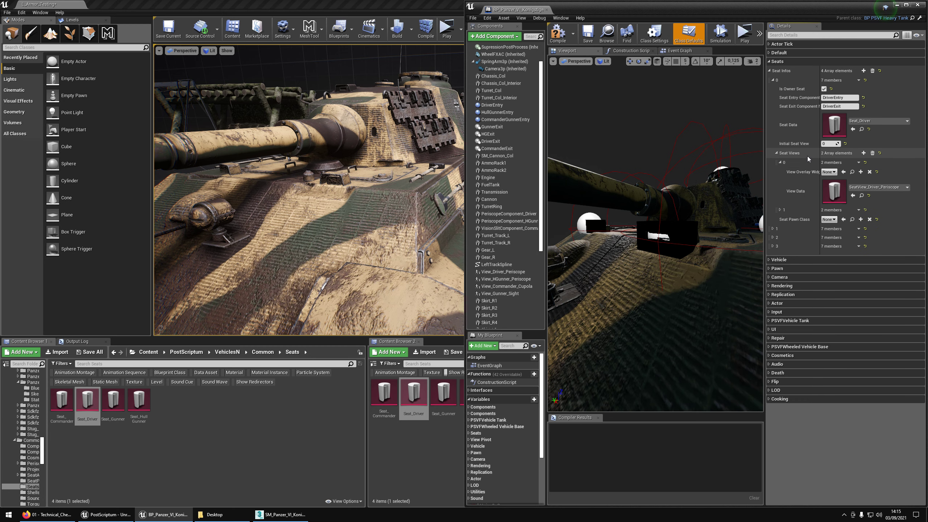
{"action": "left_click", "coordinate": [780, 210]}
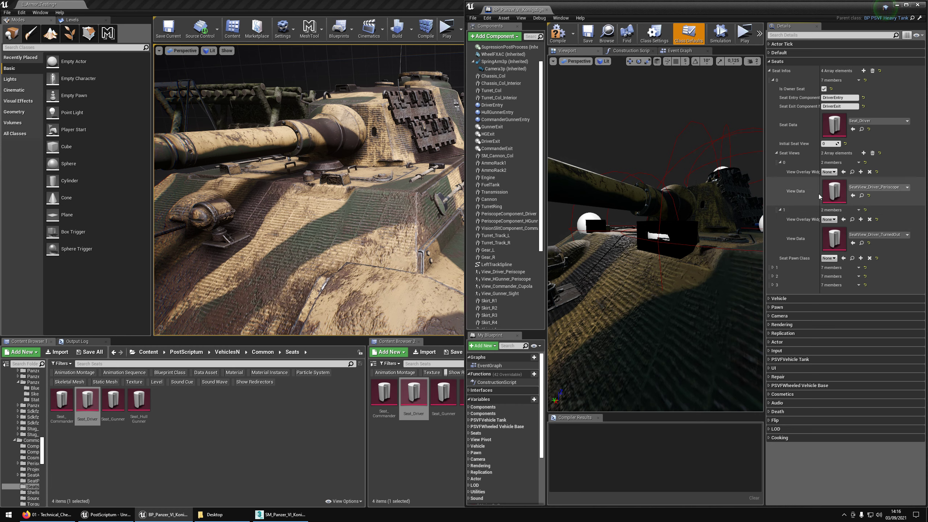
Step: Locate the SeatView_Driver_Periscope asset, filter the Views folder by "driver" and go through the driver view assets
{"action": "left_click", "coordinate": [861, 195]}
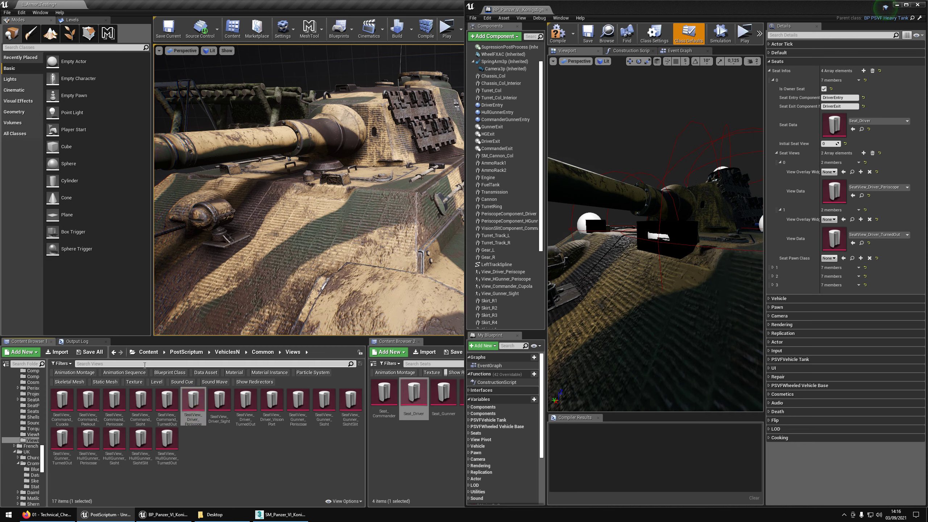
{"action": "type", "text": "iver"}
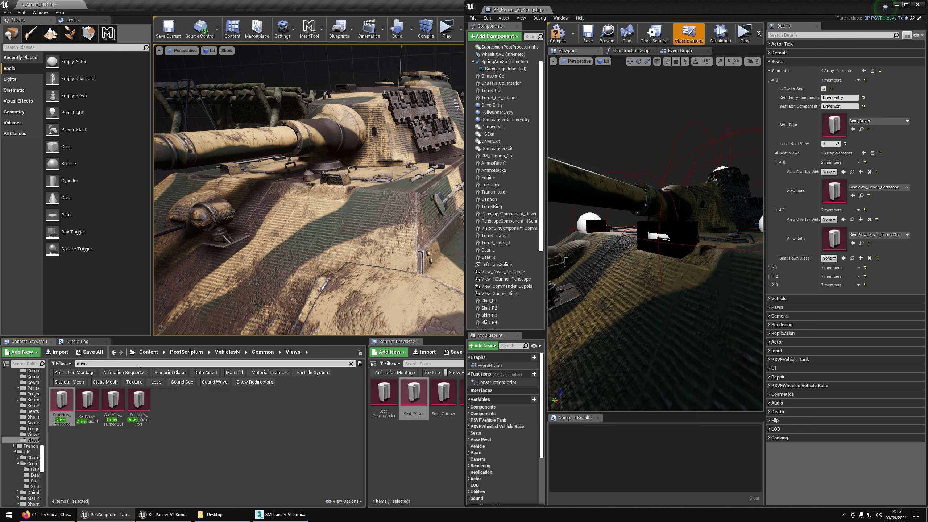
{"action": "left_click", "coordinate": [57, 413]}
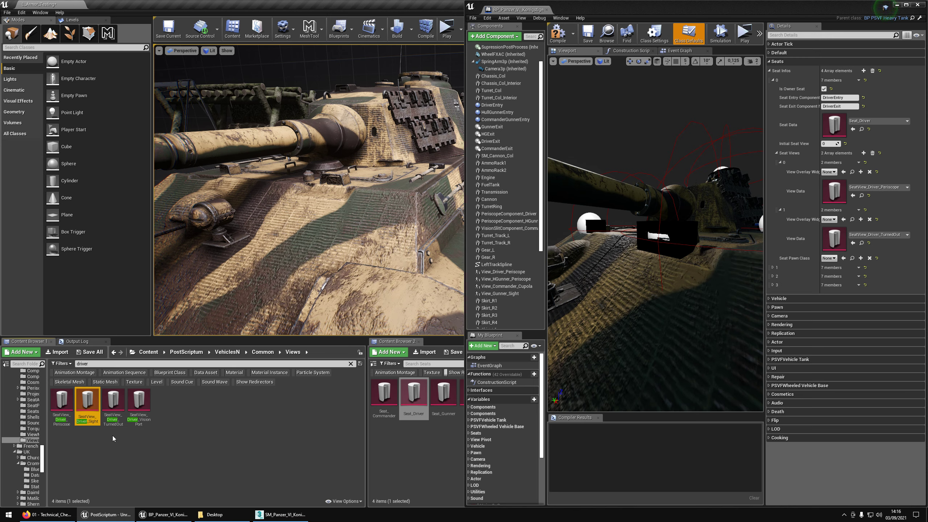
{"action": "left_click", "coordinate": [117, 424]}
{"action": "left_click", "coordinate": [139, 423]}
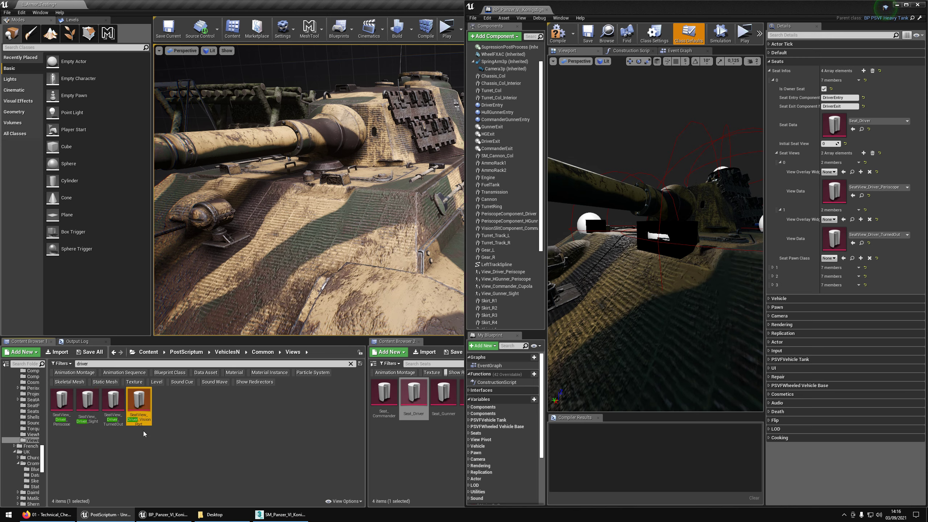
Step: Minimize the blueprint editor and examine the driver's vision port on the Panzer 38t in the level
{"action": "left_click_drag", "start_coordinate": [220, 293], "coordinate": [204, 318]}
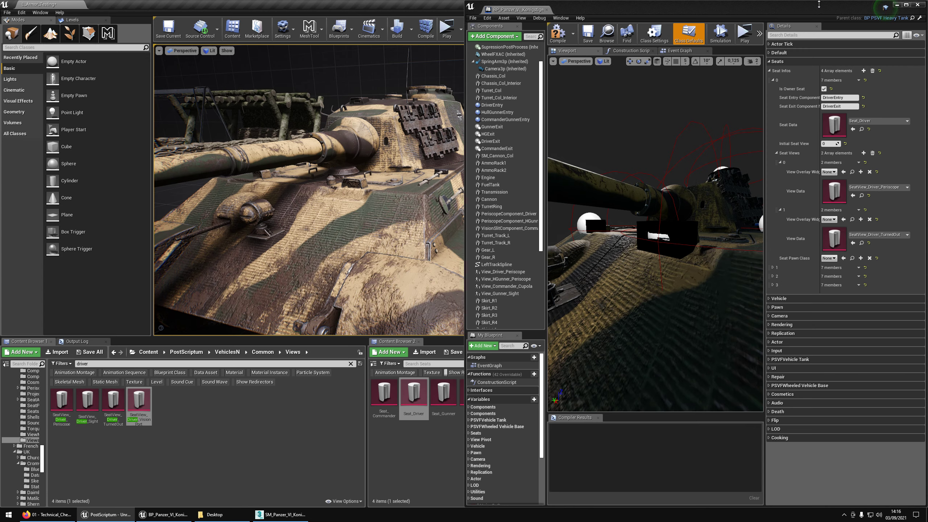
{"action": "left_click", "coordinate": [896, 5]}
{"action": "right_click_drag", "start_coordinate": [570, 193], "coordinate": [161, 278]}
{"action": "key", "text": "g"}
{"action": "left_click", "coordinate": [598, 179]}
{"action": "key", "text": "g"}
{"action": "key", "text": "w"}
{"action": "key", "text": "w"}
{"action": "key", "text": "w"}
{"action": "key", "text": "d"}
{"action": "key", "text": "s"}
{"action": "key", "text": "w"}
{"action": "key", "text": "a"}
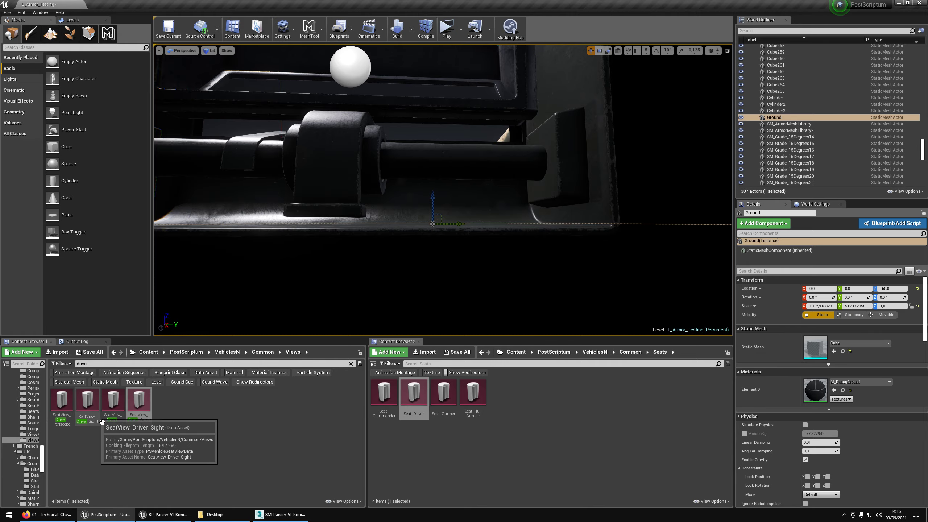
Step: Return to the Königstiger in the level and examine its driver periscope area from outside
{"action": "key", "text": "e"}
{"action": "right_click_drag", "start_coordinate": [255, 182], "coordinate": [690, 190]}
{"action": "key", "text": "s"}
{"action": "key", "text": "s"}
{"action": "right_click", "coordinate": [547, 186]}
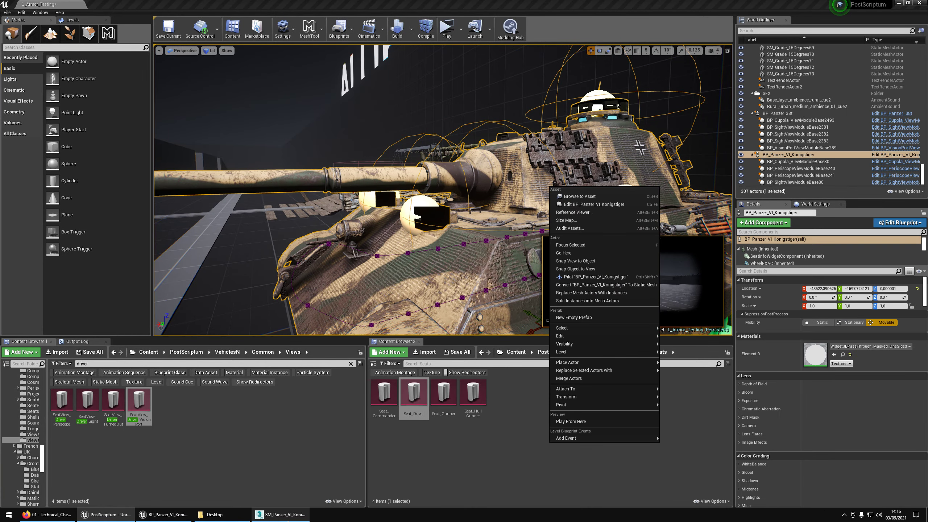
Step: Bring back the Königstiger blueprint, collapse seat 0's Seat Views and save the blueprint
{"action": "left_click", "coordinate": [165, 514]}
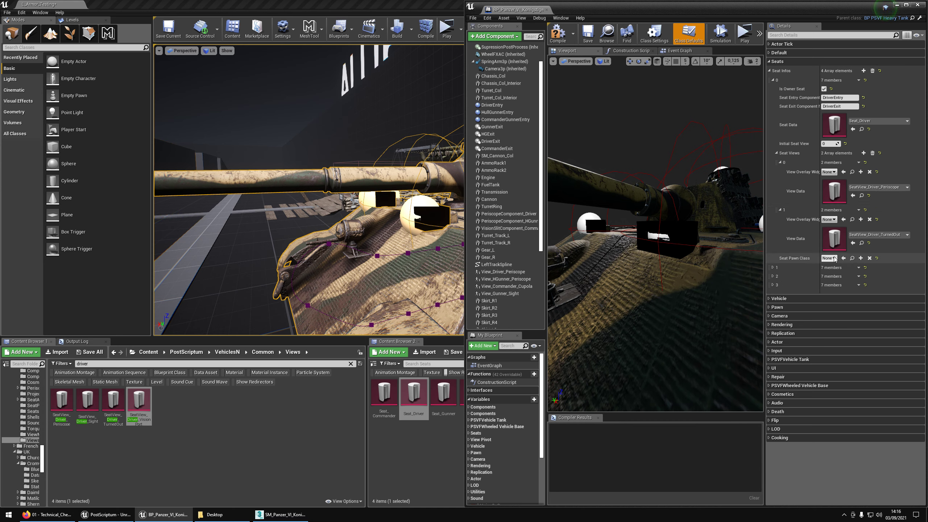
{"action": "left_click", "coordinate": [776, 153]}
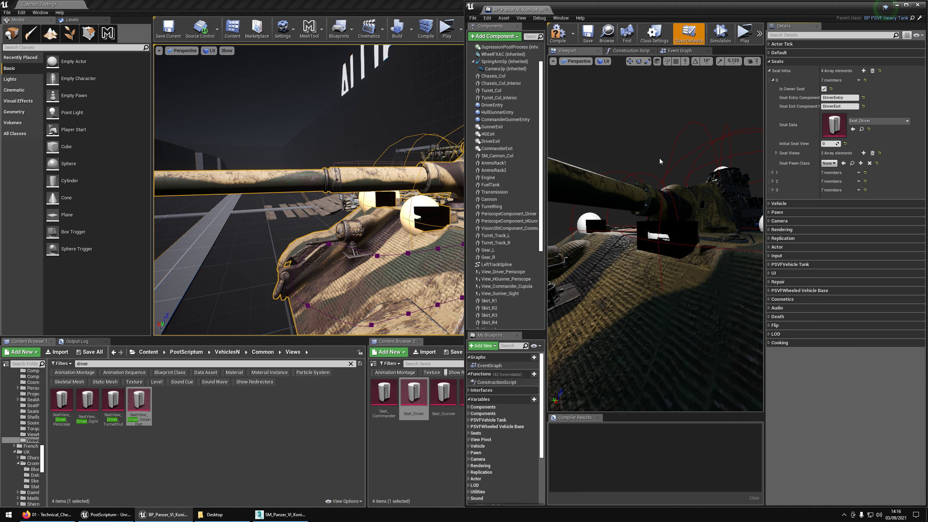
{"action": "left_click", "coordinate": [588, 34]}
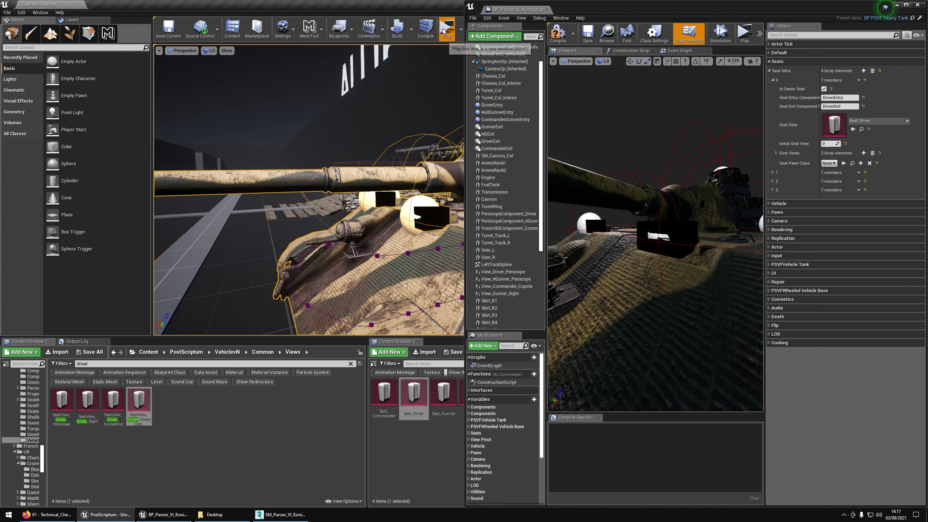
Step: Play the level in a new window and spawn with an armored section on the Proving Ground
{"action": "left_click", "coordinate": [444, 31]}
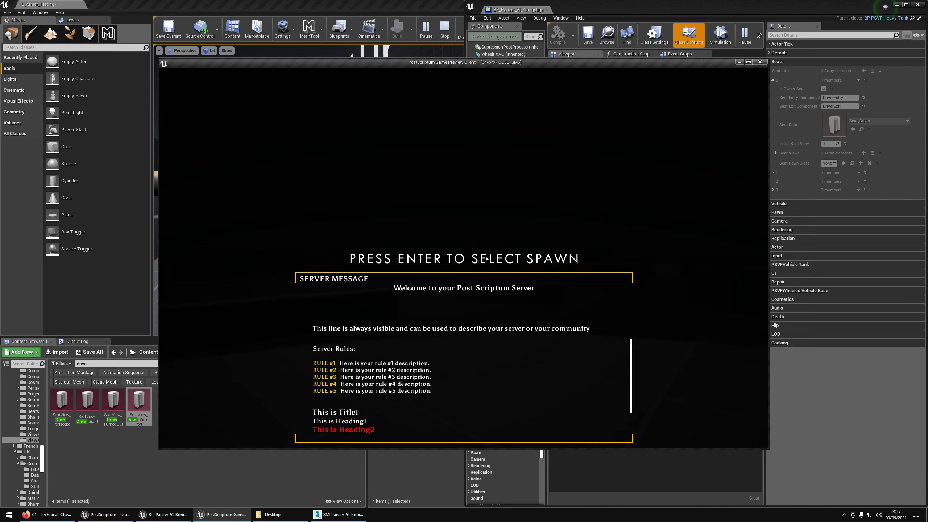
{"action": "key", "text": "Return"}
{"action": "left_click", "coordinate": [461, 352]}
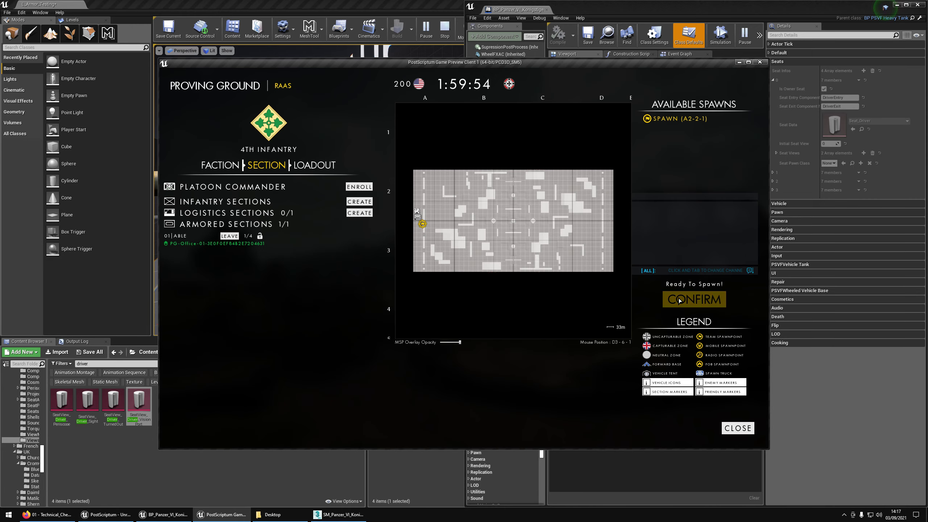
{"action": "left_click", "coordinate": [679, 300]}
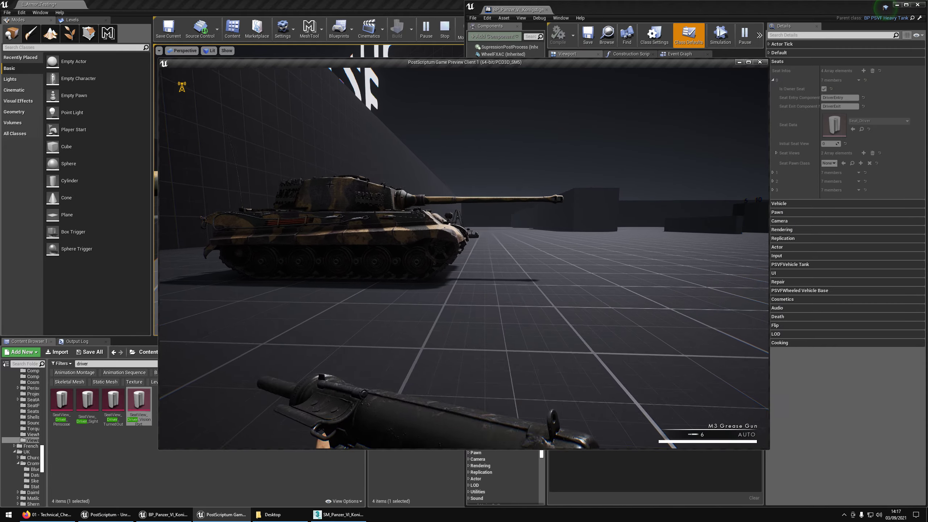
Step: Climb onto the Königstiger, enter as driver through the hull hatch to check the seat views, and end the play session
{"action": "key", "text": "w"}
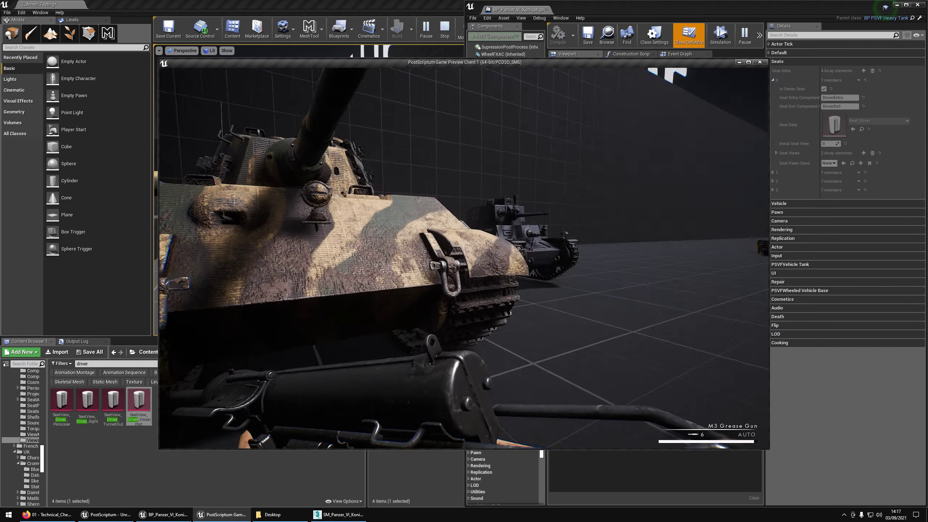
{"action": "key", "text": "w"}
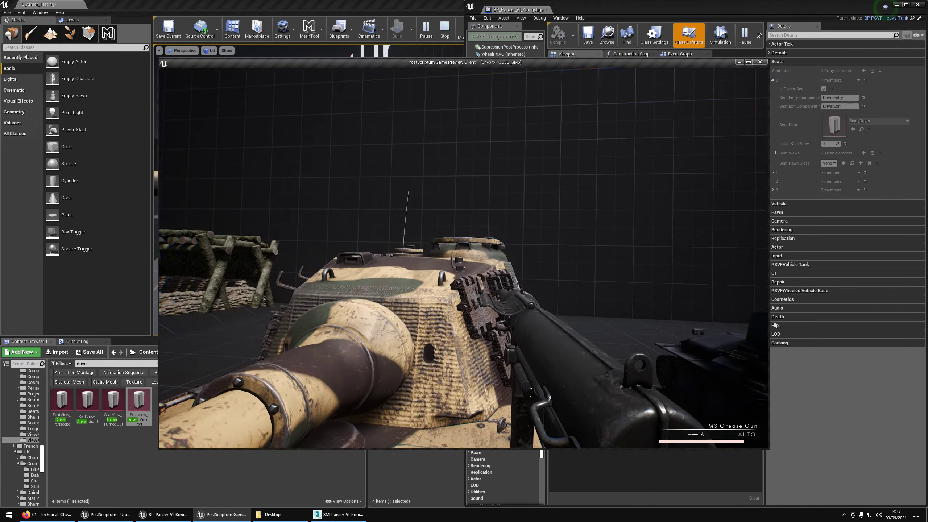
{"action": "key", "text": "w"}
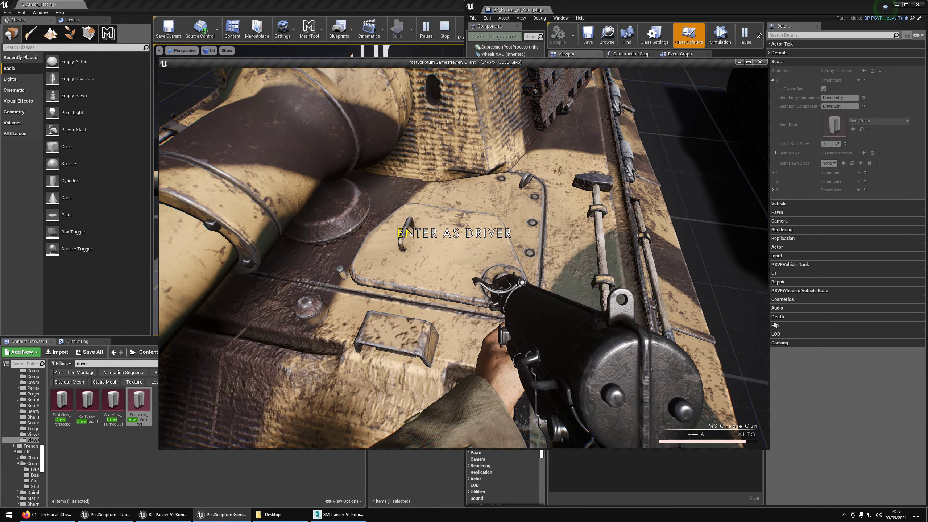
{"action": "key", "text": "e"}
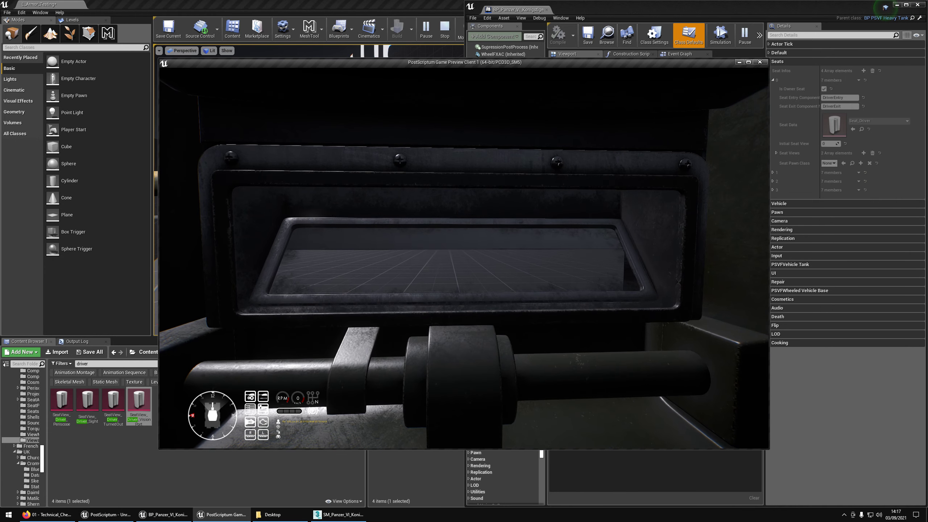
{"action": "key", "text": "Escape"}
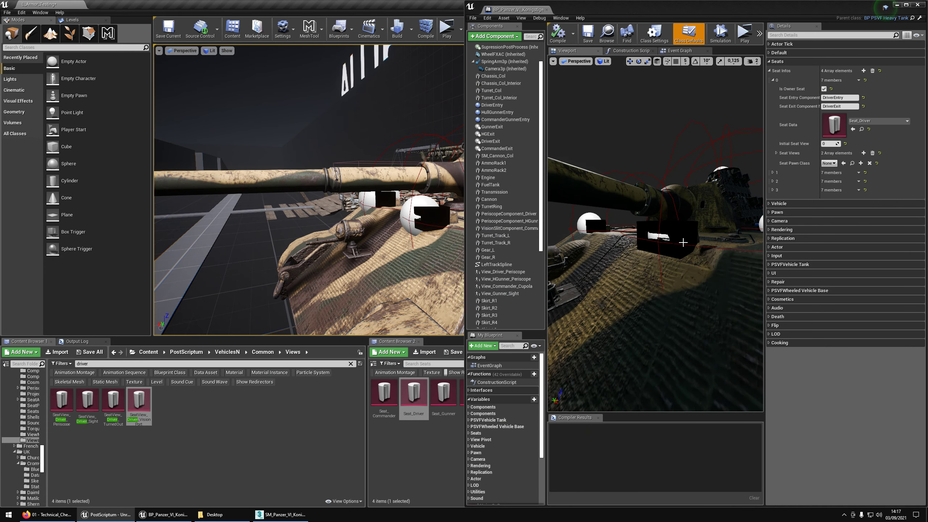
Step: Raise the View_Driver_Periscope component to inspect the periscope mesh beneath it, and undo the move
{"action": "left_click", "coordinate": [681, 230]}
{"action": "left_click_drag", "start_coordinate": [660, 214], "coordinate": [671, 230]}
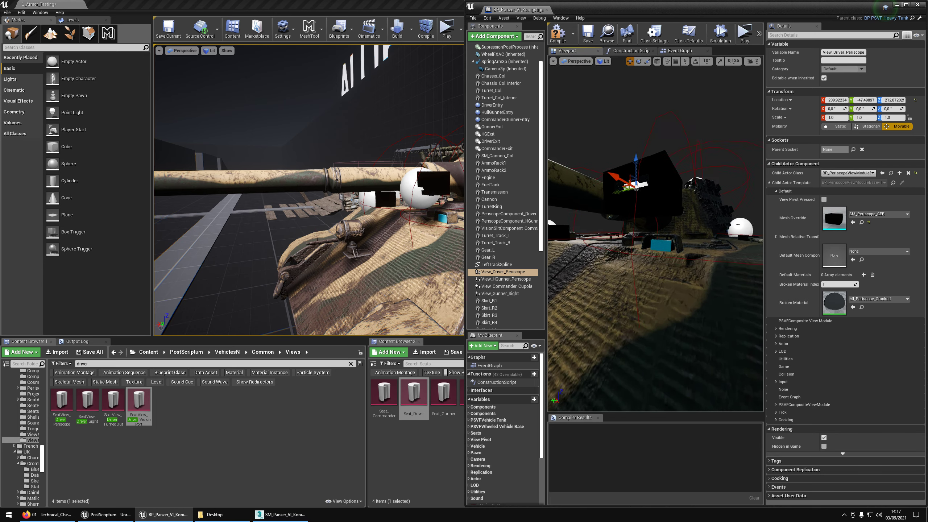
{"action": "key", "text": "w"}
{"action": "right_click_drag", "start_coordinate": [676, 240], "coordinate": [676, 240]}
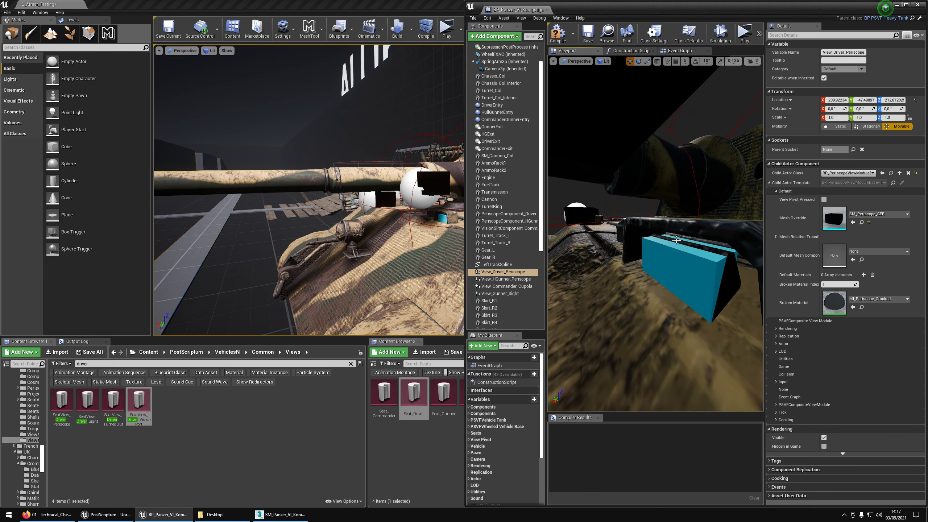
{"action": "left_click", "coordinate": [693, 268]}
{"action": "key", "text": "a"}
{"action": "right_click_drag", "start_coordinate": [650, 307], "coordinate": [658, 300]}
{"action": "key", "text": "ctrl+z"}
{"action": "key", "text": "ctrl+z"}
{"action": "key", "text": "d"}
{"action": "key", "text": "s"}
Step: Select the View_Driver_Periscope component, filter its details for "allow", and clear the filter
{"action": "left_click", "coordinate": [502, 271]}
{"action": "key", "text": "w"}
{"action": "key", "text": "s"}
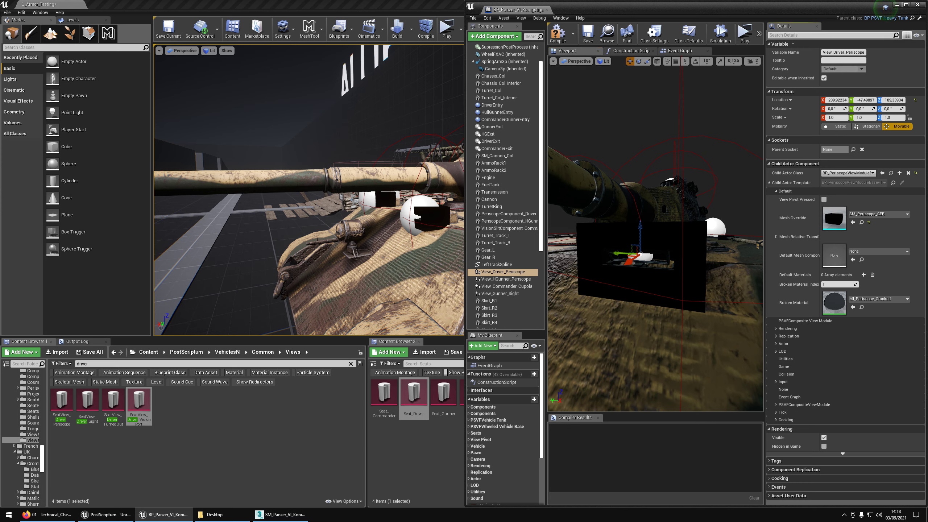
{"action": "type", "text": "allow"}
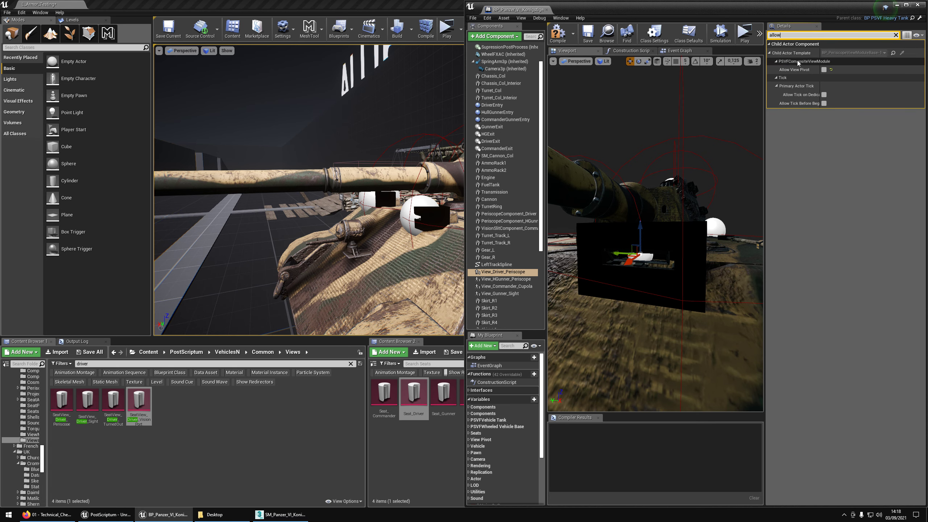
{"action": "key", "text": "BackSpace"}
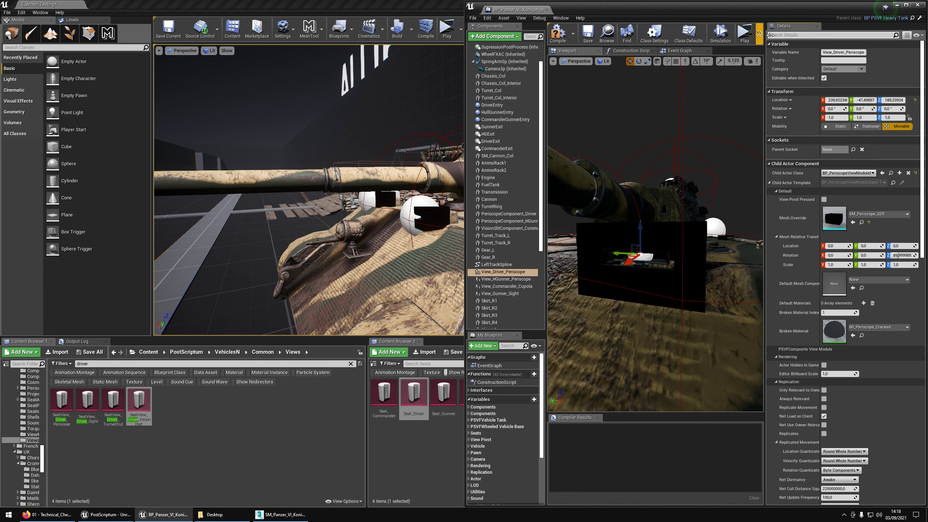
Step: Collapse the Rendering, Replication, Actor, LOD and Input categories of the child actor template and examine the Allow View Pivot option
{"action": "scroll", "coordinate": [812, 232], "scroll_direction": "down", "scroll_amount": 5}
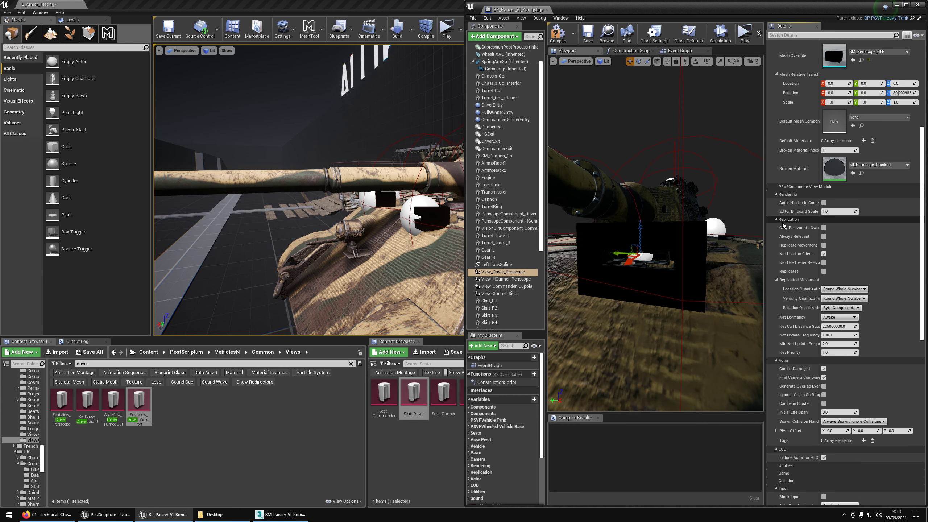
{"action": "left_click", "coordinate": [785, 219]}
{"action": "left_click", "coordinate": [788, 194]}
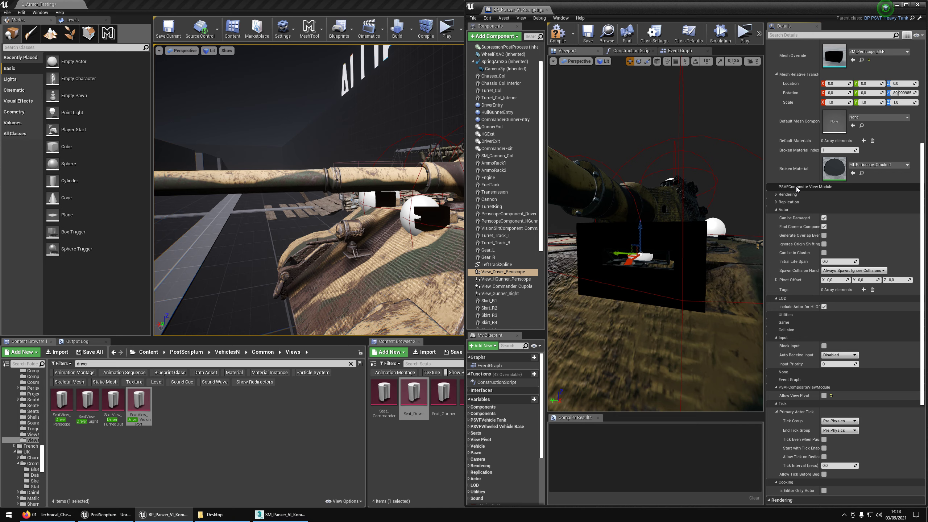
{"action": "left_click", "coordinate": [782, 210]}
{"action": "left_click", "coordinate": [782, 217]}
{"action": "left_click", "coordinate": [782, 248]}
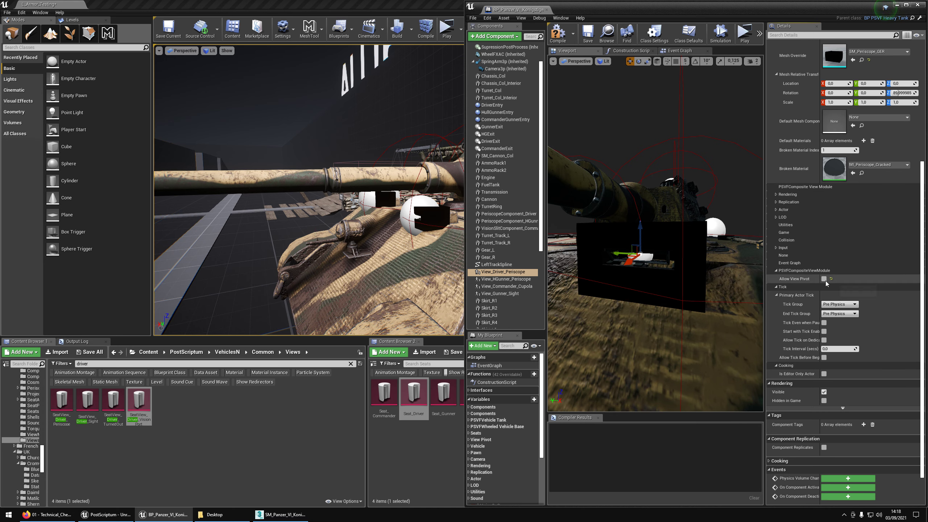
{"action": "scroll", "coordinate": [826, 283], "scroll_direction": "up", "scroll_amount": 2}
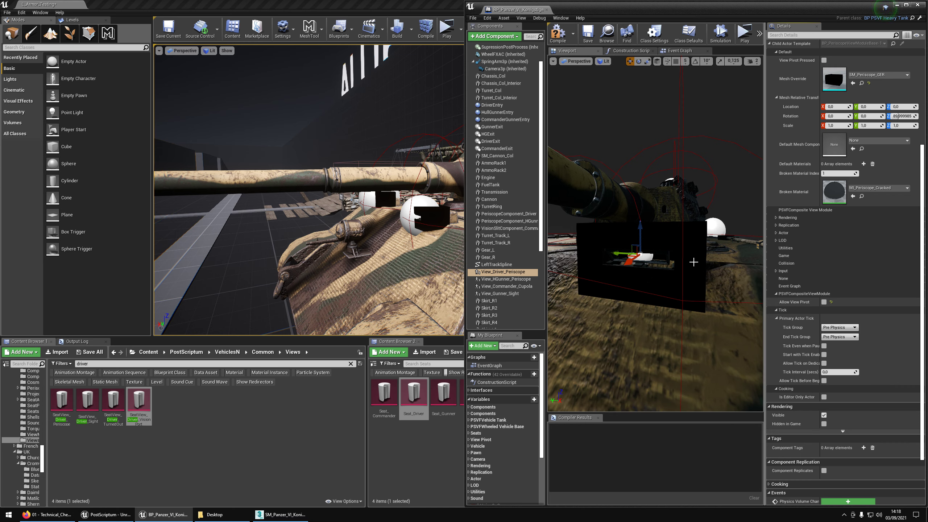
Step: Save the Königstiger blueprint, maximize its editor window and widen the viewport area
{"action": "left_click_drag", "start_coordinate": [694, 261], "coordinate": [663, 225]}
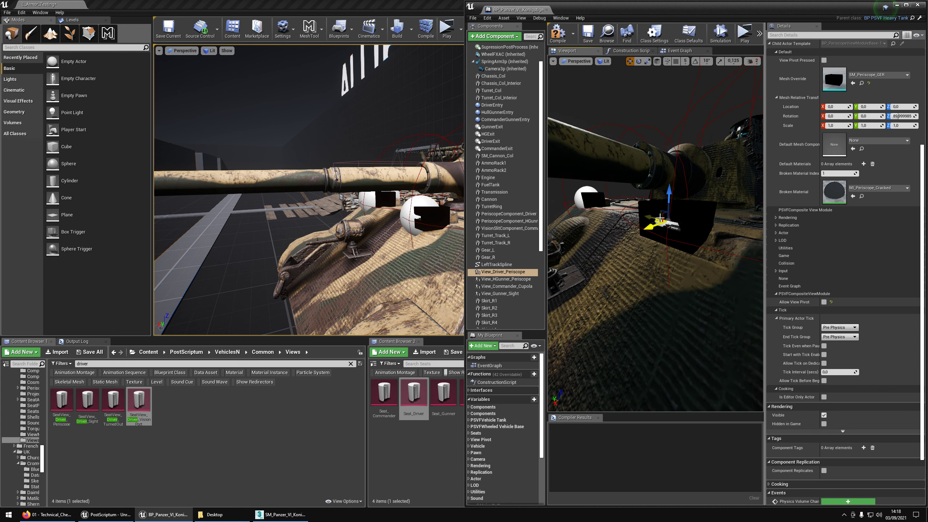
{"action": "key", "text": "ctrl+s"}
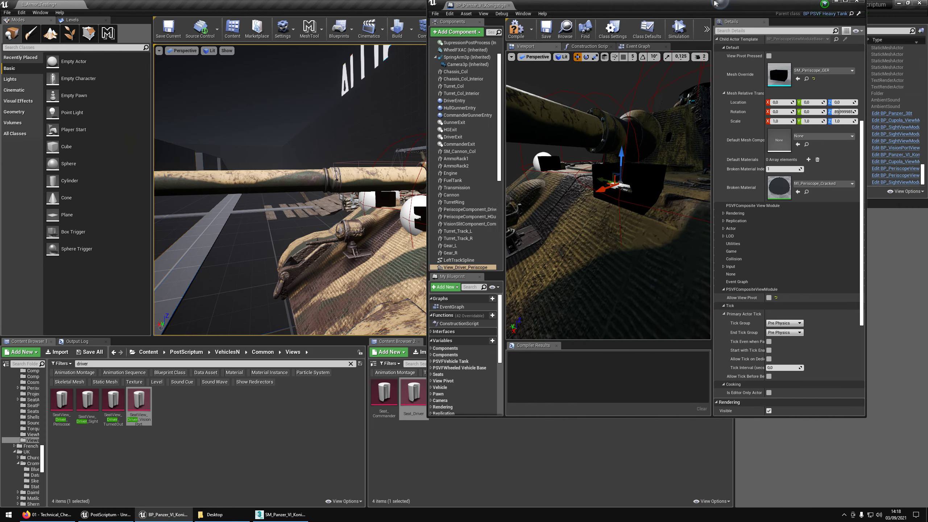
{"action": "double_click", "coordinate": [781, 5]}
{"action": "left_click_drag", "start_coordinate": [606, 150], "coordinate": [671, 150]}
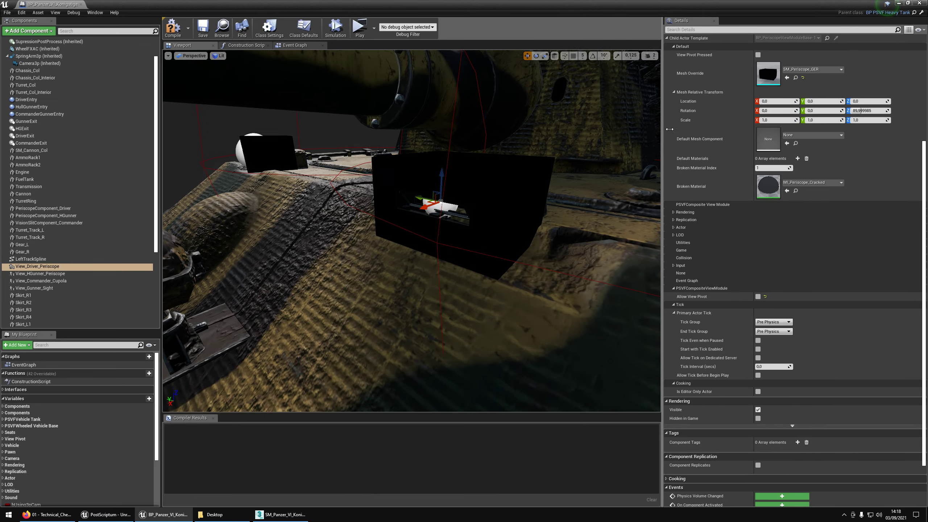
Step: Look over the driver and hull gunner periscope views from the tank's front, and close the blueprint editor
{"action": "scroll", "coordinate": [475, 357], "scroll_direction": "down", "scroll_amount": 10}
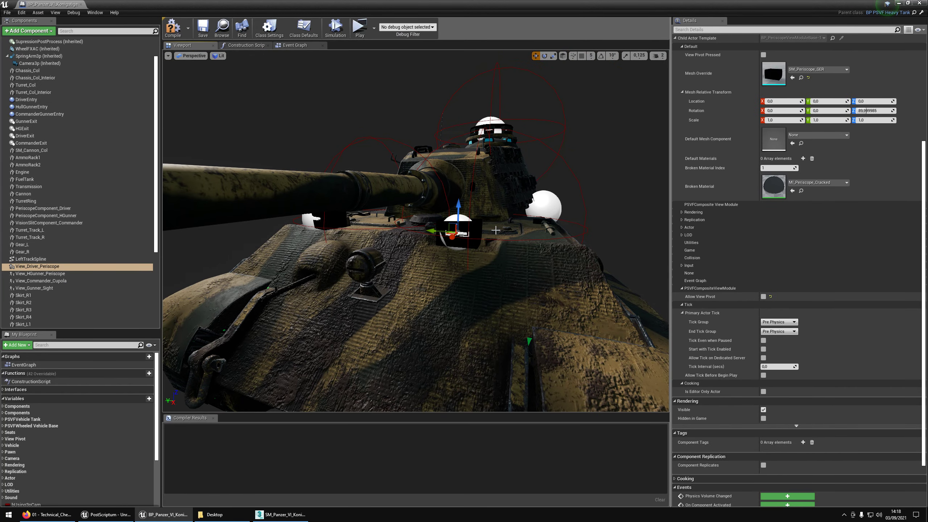
{"action": "right_click_drag", "start_coordinate": [434, 240], "coordinate": [508, 234]}
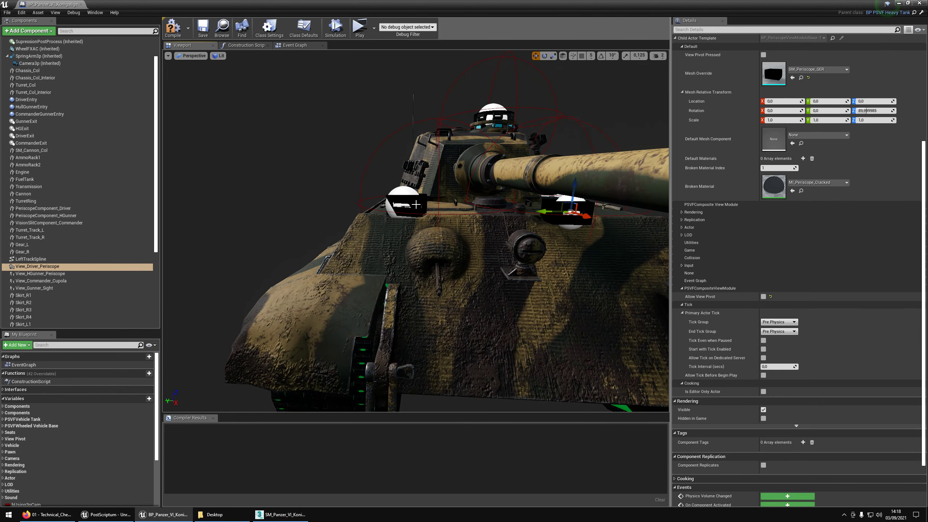
{"action": "right_click_drag", "start_coordinate": [411, 203], "coordinate": [365, 220]}
{"action": "left_click_drag", "start_coordinate": [310, 4], "coordinate": [377, 48]}
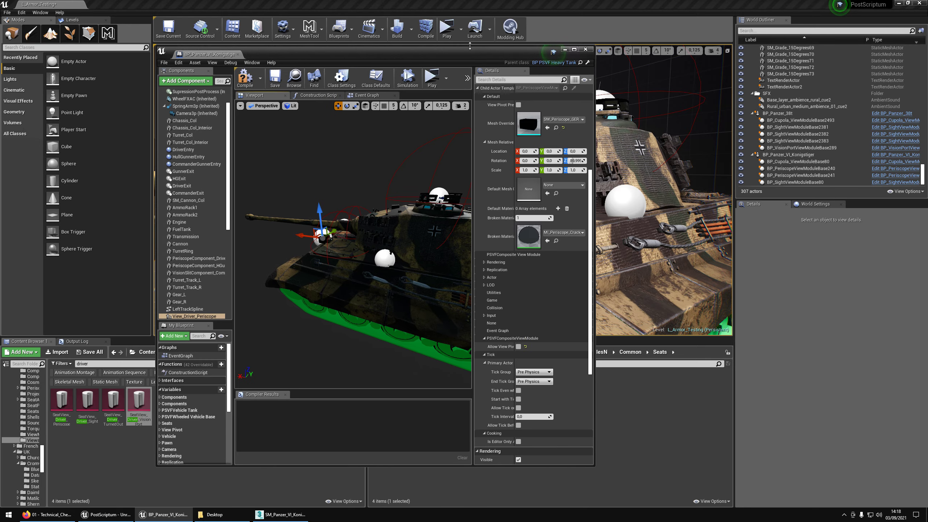
{"action": "left_click", "coordinate": [586, 51]}
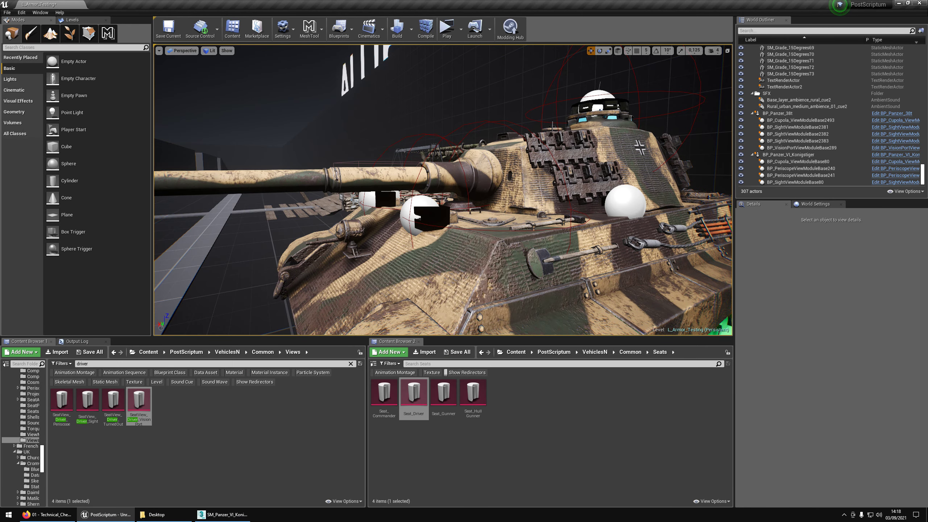
Step: Locate the level's Königstiger in its Panzer_VI_Konigstiger content folder, open the skeleton asset from Skel and minimize its editor
{"action": "left_click", "coordinate": [578, 211]}
{"action": "right_click", "coordinate": [559, 170]}
{"action": "left_click", "coordinate": [581, 182]}
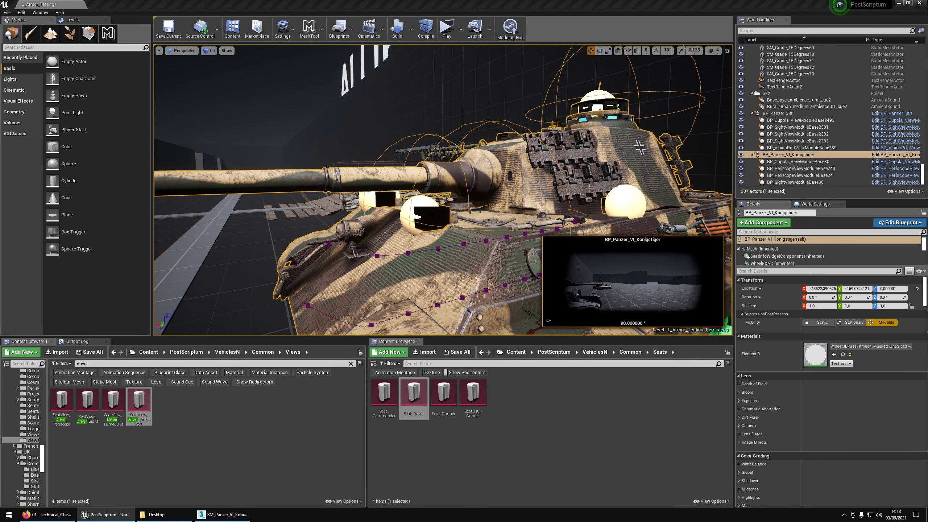
{"action": "left_click", "coordinate": [206, 369]}
{"action": "left_click", "coordinate": [87, 413]}
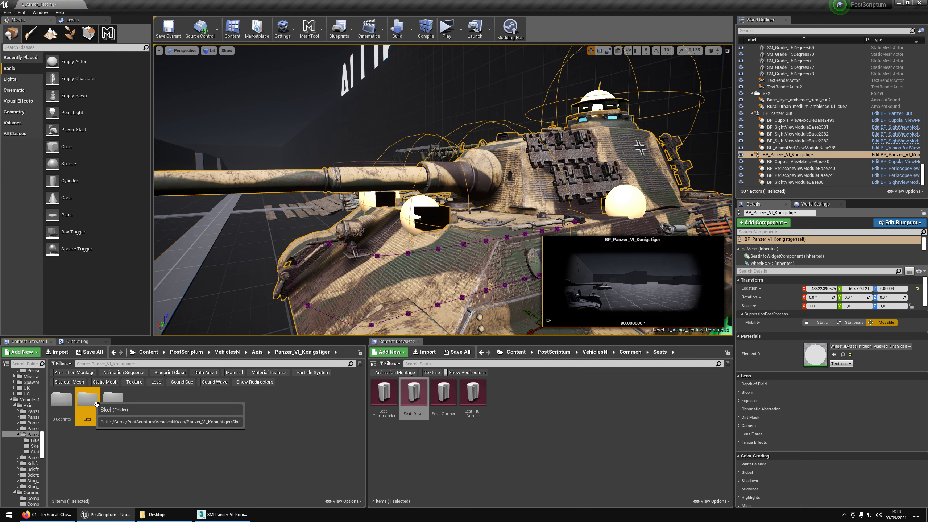
{"action": "double_click", "coordinate": [88, 412]}
{"action": "left_click", "coordinate": [113, 417]}
{"action": "double_click", "coordinate": [117, 415]}
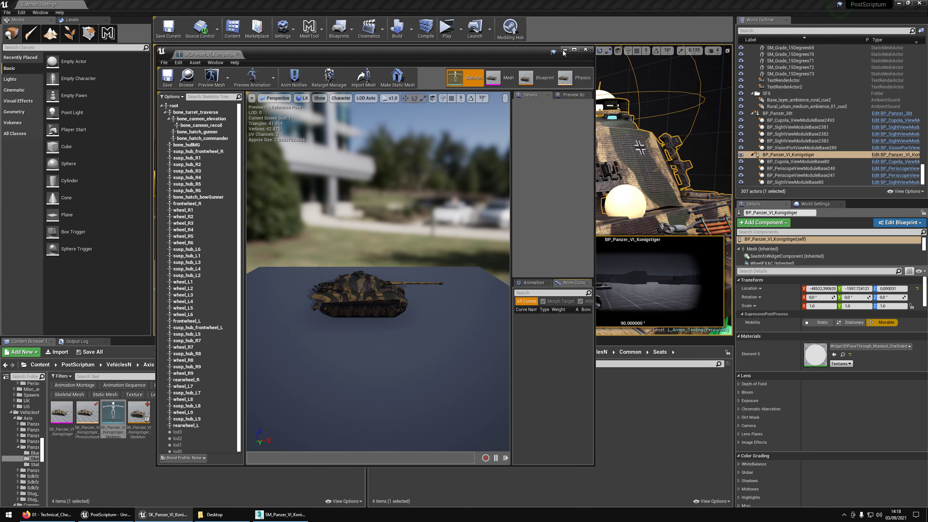
{"action": "left_click", "coordinate": [564, 50]}
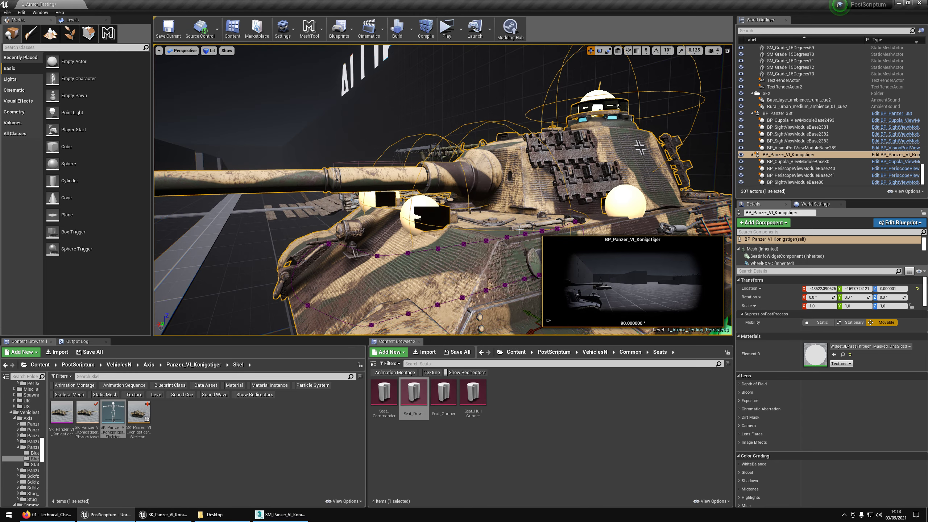
Step: Browse the second content browser to Axis/Panzer_VI_Tiger_E/skel and open the Tiger's skeleton
{"action": "left_click", "coordinate": [595, 352]}
{"action": "double_click", "coordinate": [396, 399]}
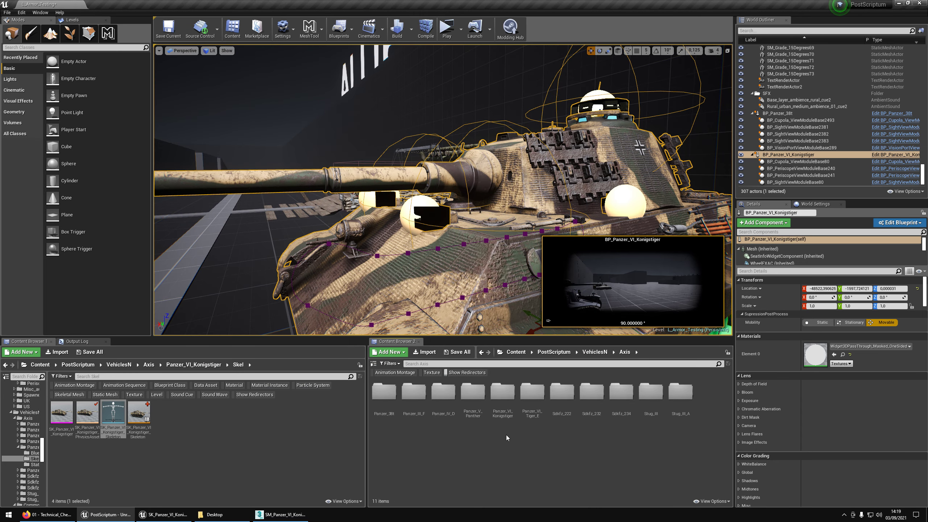
{"action": "double_click", "coordinate": [532, 396]}
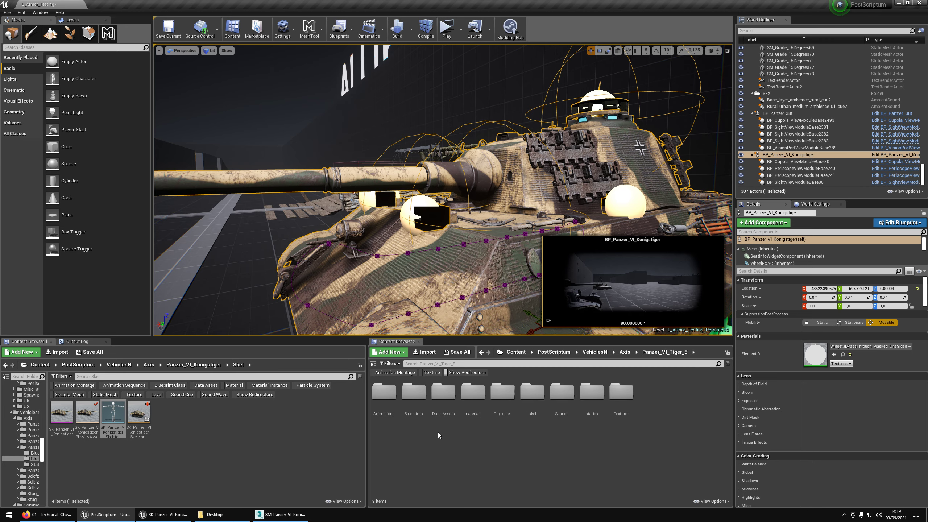
{"action": "double_click", "coordinate": [530, 395]}
{"action": "double_click", "coordinate": [442, 397]}
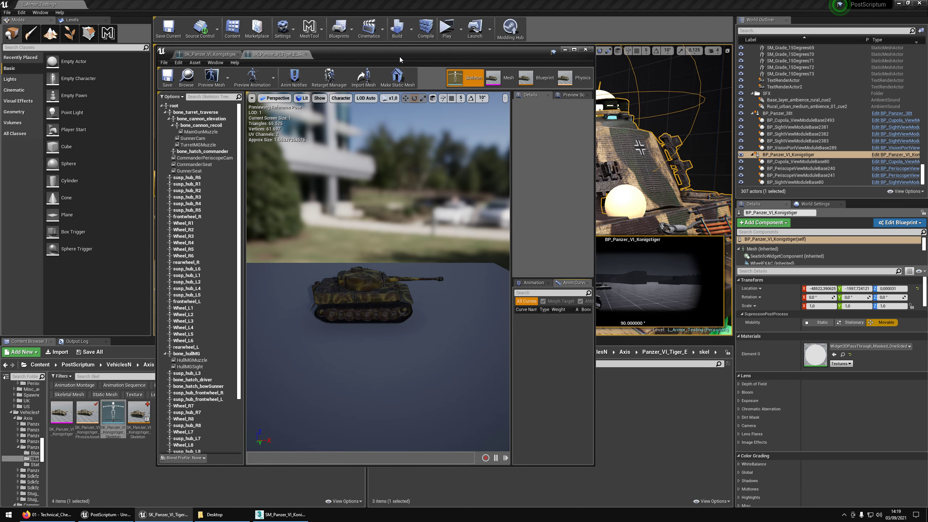
Step: Separate the two skeleton editors and arrange the Tiger and Königstiger windows side by side
{"action": "key", "text": "super+Left"}
{"action": "left_click", "coordinate": [204, 4]}
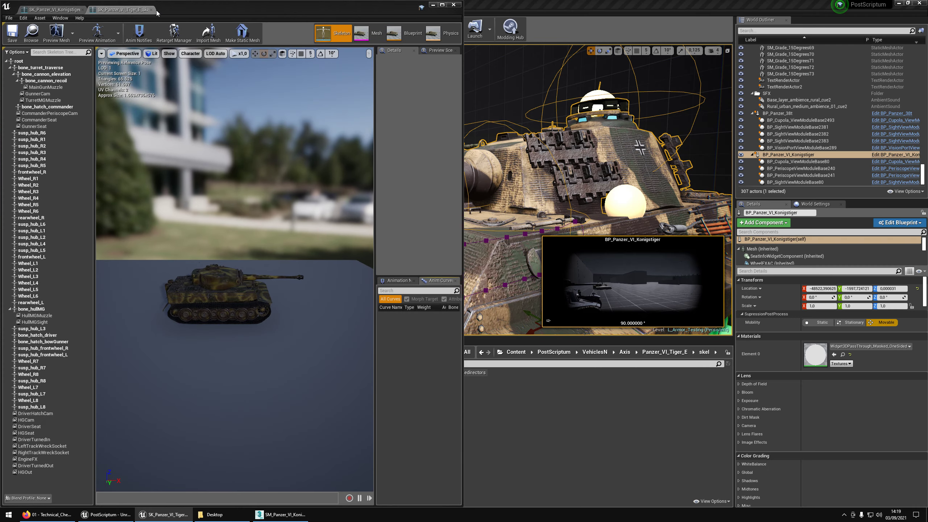
{"action": "left_click_drag", "start_coordinate": [53, 9], "coordinate": [612, 167]}
{"action": "left_click_drag", "start_coordinate": [684, 165], "coordinate": [927, 171]}
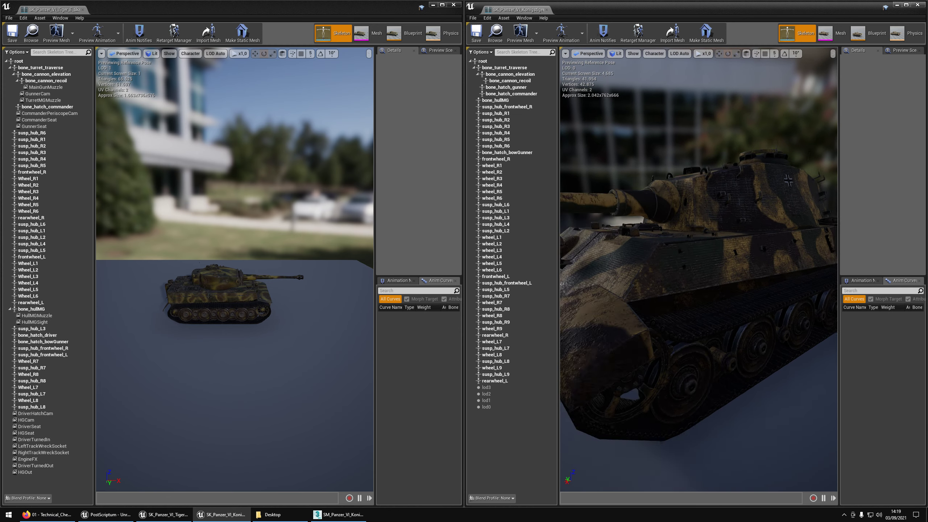
Step: Copy the MainGunMuzzle socket from the Tiger's skeleton onto the Königstiger's bone_cannon_recoil bone
{"action": "left_click", "coordinate": [42, 88]}
{"action": "key", "text": "f"}
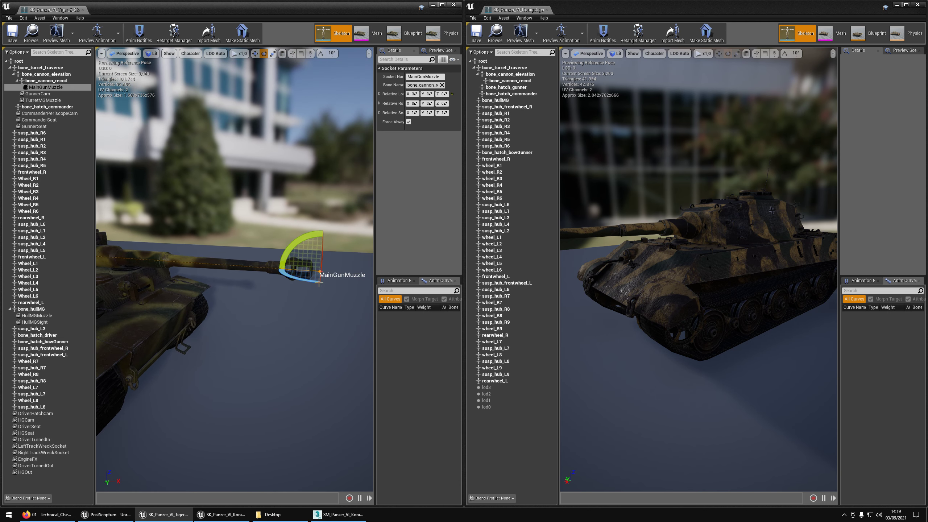
{"action": "left_click", "coordinate": [36, 87]}
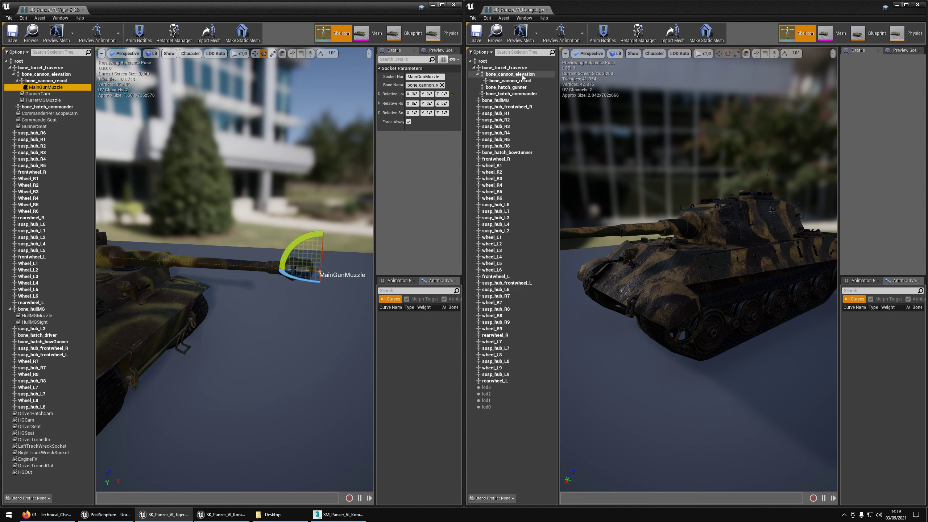
{"action": "left_click", "coordinate": [507, 80]}
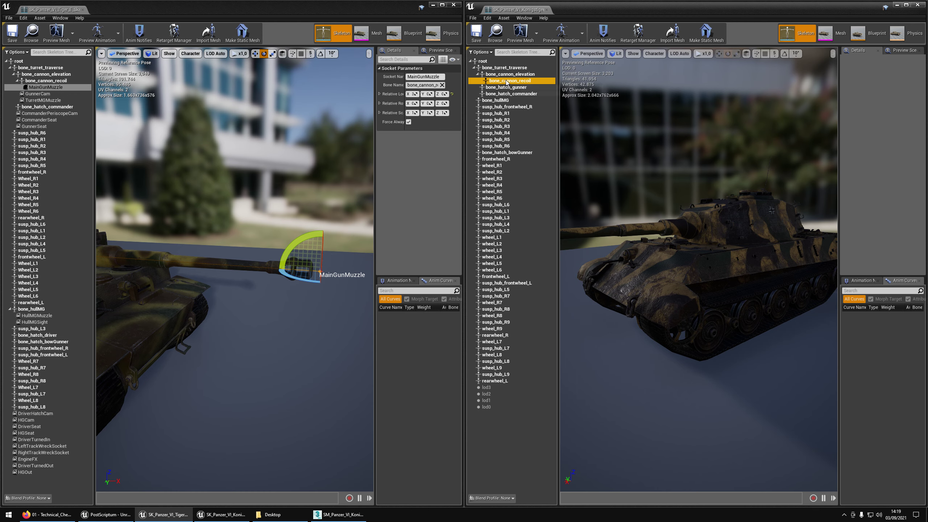
{"action": "key", "text": "ctrl+v"}
Step: Move the Königstiger's MainGunMuzzle socket to just in front of the gun's muzzle brake
{"action": "left_click", "coordinate": [508, 87]}
{"action": "key", "text": "f"}
{"action": "left_click_drag", "start_coordinate": [642, 219], "coordinate": [683, 219], "text": "alt"}
{"action": "mouse_move", "coordinate": [698, 205]}
{"action": "right_mouse_down"}
{"action": "mouse_move", "coordinate": [679, 234]}
{"action": "mouse_move", "coordinate": [690, 216]}
{"action": "right_mouse_up"}
{"action": "key", "text": "w"}
{"action": "left_click_drag", "start_coordinate": [687, 183], "coordinate": [681, 183]}
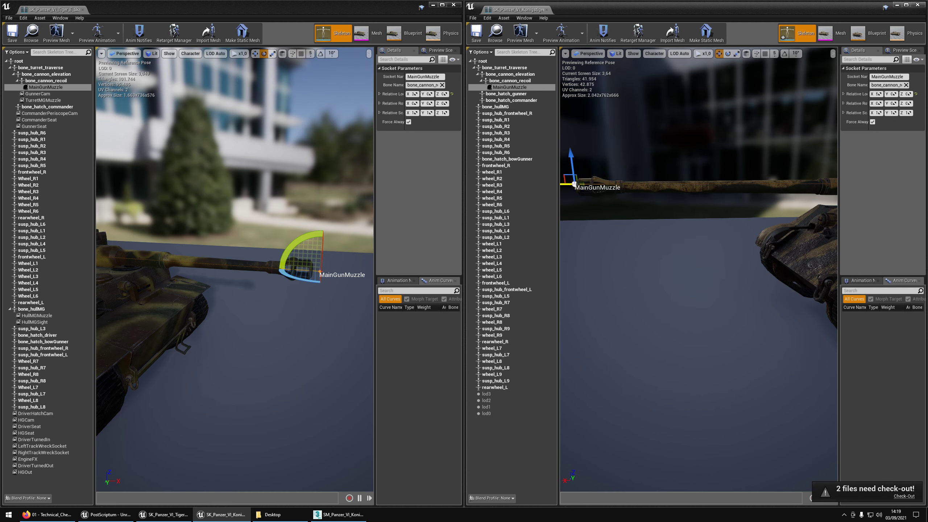
{"action": "right_click_drag", "start_coordinate": [694, 205], "coordinate": [658, 210]}
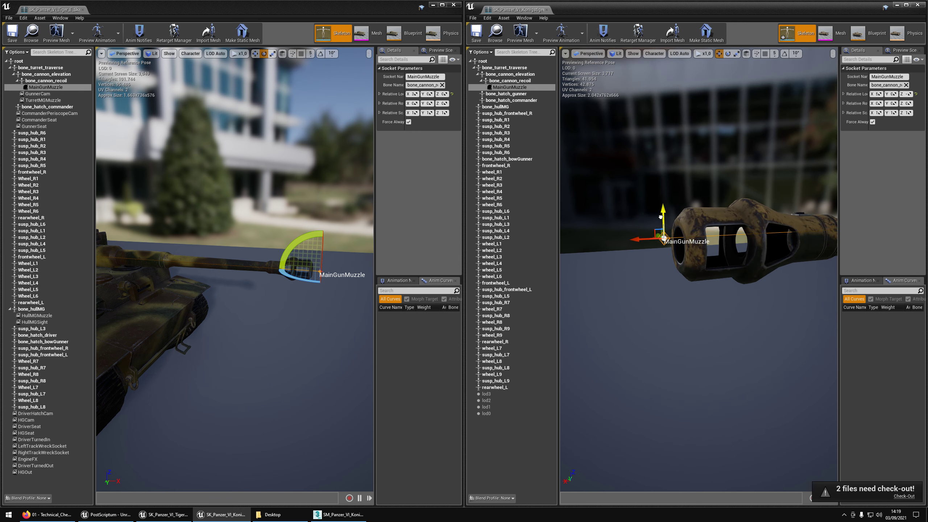
{"action": "scroll", "coordinate": [654, 245], "scroll_direction": "down", "scroll_amount": 5}
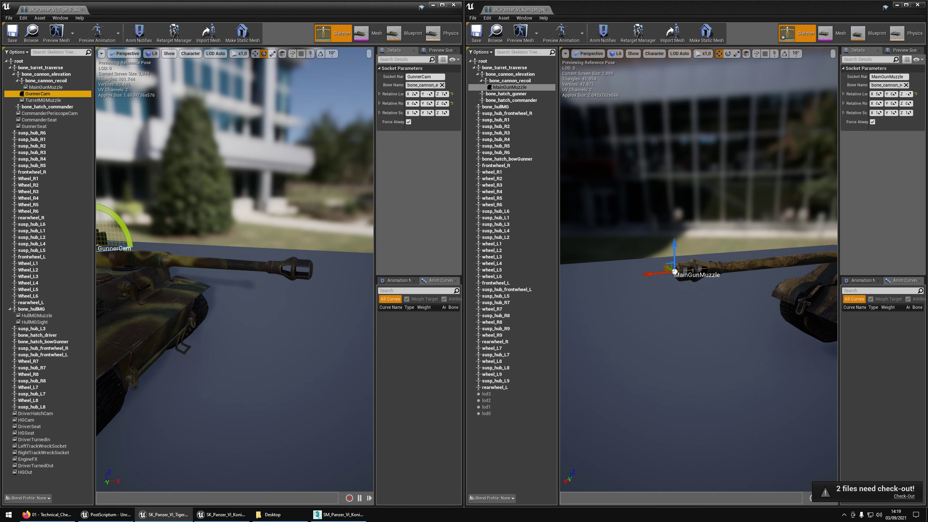
Step: Copy the Tiger's GunnerCam socket onto the Königstiger's bone_cannon_elevation bone and select the pasted socket for inspection
{"action": "double_click", "coordinate": [40, 94]}
{"action": "right_click_drag", "start_coordinate": [234, 269], "coordinate": [343, 263]}
{"action": "mouse_move", "coordinate": [211, 204]}
{"action": "right_mouse_down"}
{"action": "mouse_move", "coordinate": [190, 201]}
{"action": "mouse_move", "coordinate": [263, 212]}
{"action": "mouse_move", "coordinate": [211, 203]}
{"action": "right_mouse_up"}
{"action": "scroll", "coordinate": [211, 204], "scroll_direction": "down", "scroll_amount": 4}
{"action": "left_click", "coordinate": [42, 94]}
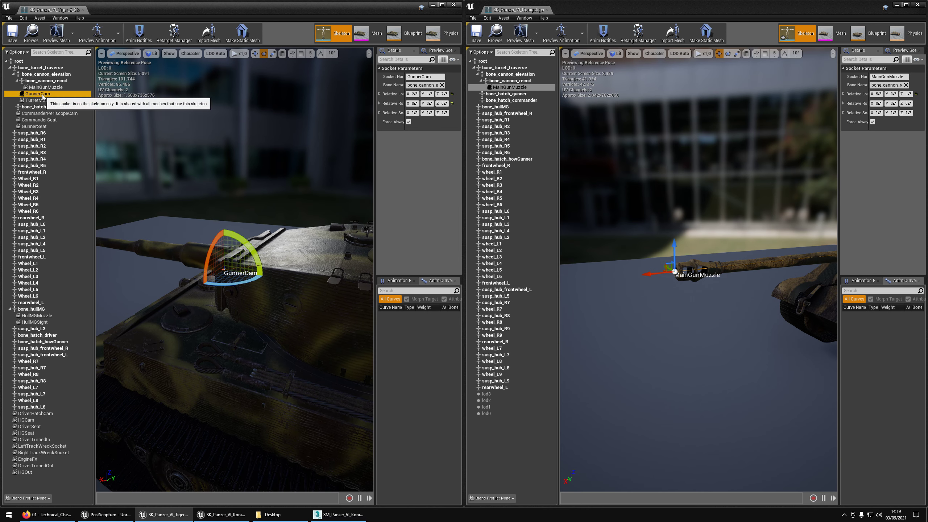
{"action": "left_click", "coordinate": [508, 75]}
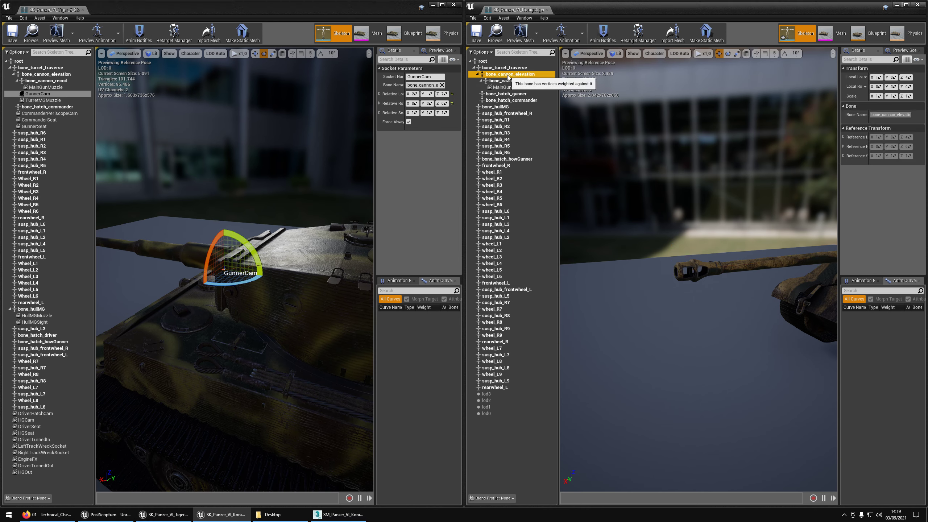
{"action": "key", "text": "ctrl+v"}
{"action": "left_click", "coordinate": [506, 95]}
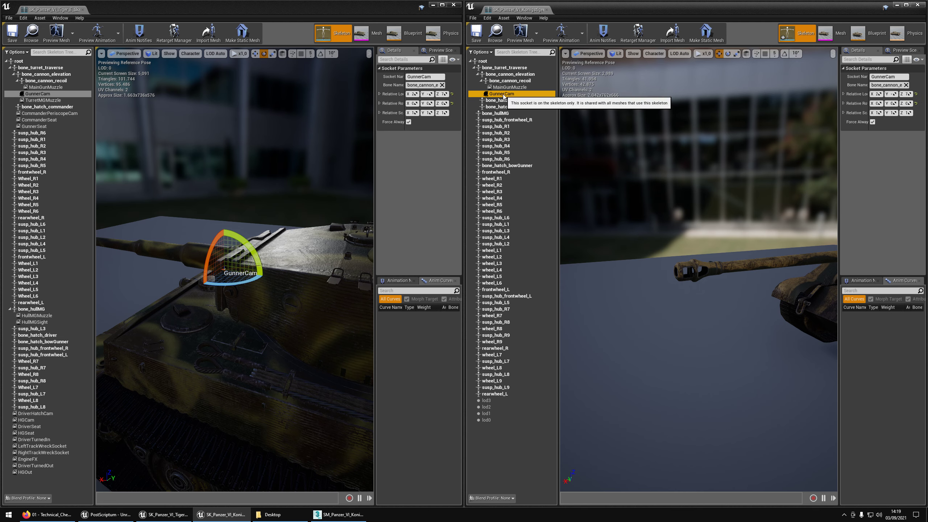
{"action": "right_click_drag", "start_coordinate": [621, 201], "coordinate": [754, 239]}
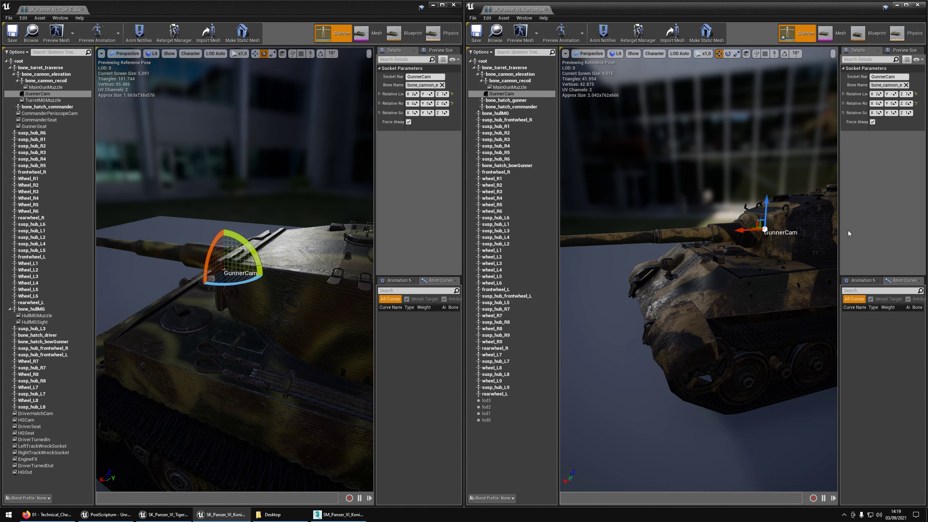
Step: Move the Königstiger's GunnerCam socket to the gunner's sight opening in the turret face, just in front of the armour
{"action": "right_click_drag", "start_coordinate": [621, 201], "coordinate": [759, 220]}
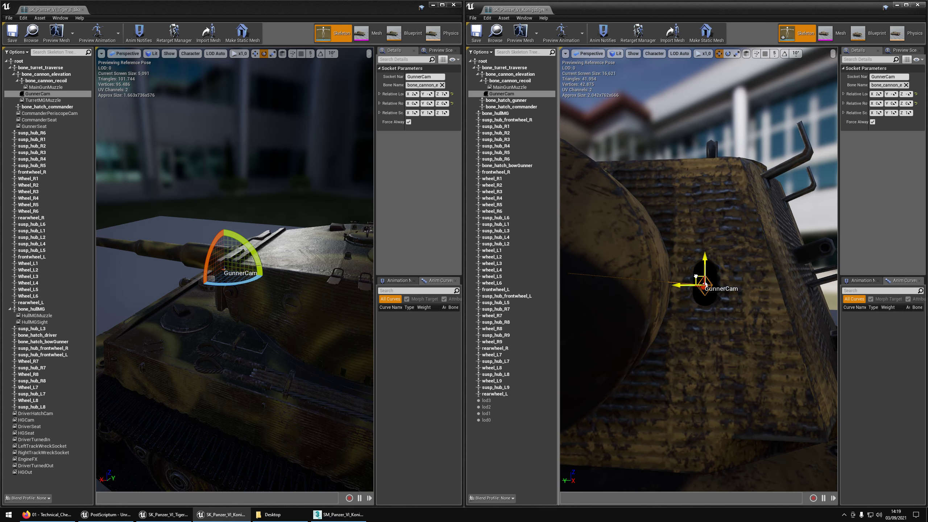
{"action": "right_click_drag", "start_coordinate": [696, 276], "coordinate": [682, 271]}
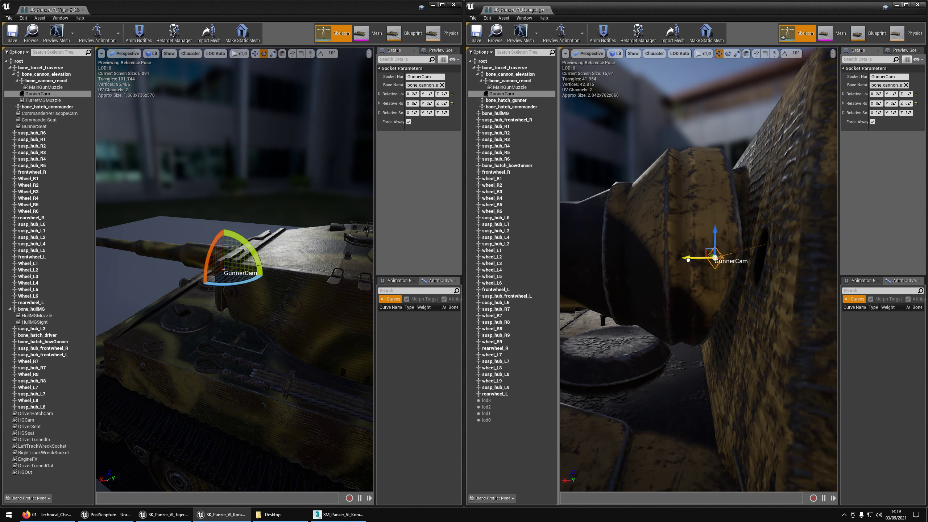
Step: Copy the Tiger's TurretMGMuzzle socket onto the Königstiger's bone_cannon_elevation bone and select the pasted socket
{"action": "left_click", "coordinate": [41, 102]}
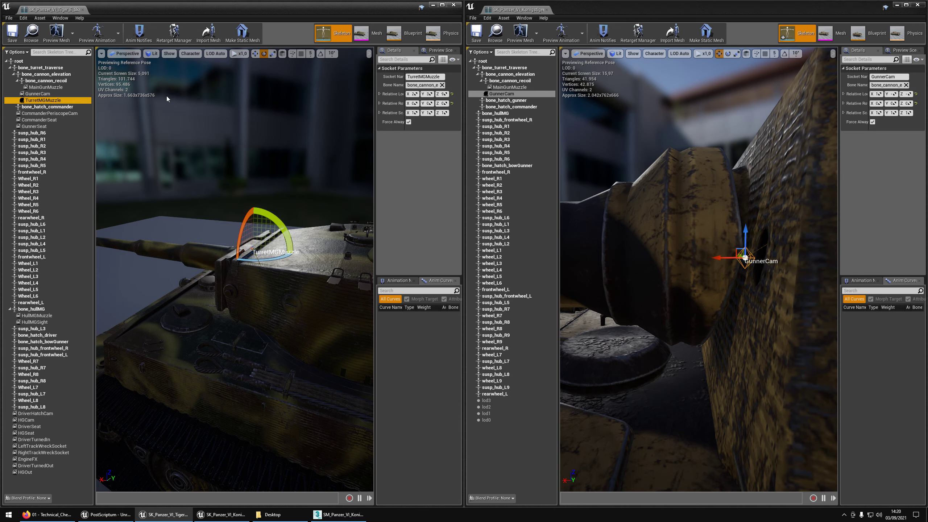
{"action": "right_click", "coordinate": [494, 75]}
{"action": "left_click", "coordinate": [517, 78]}
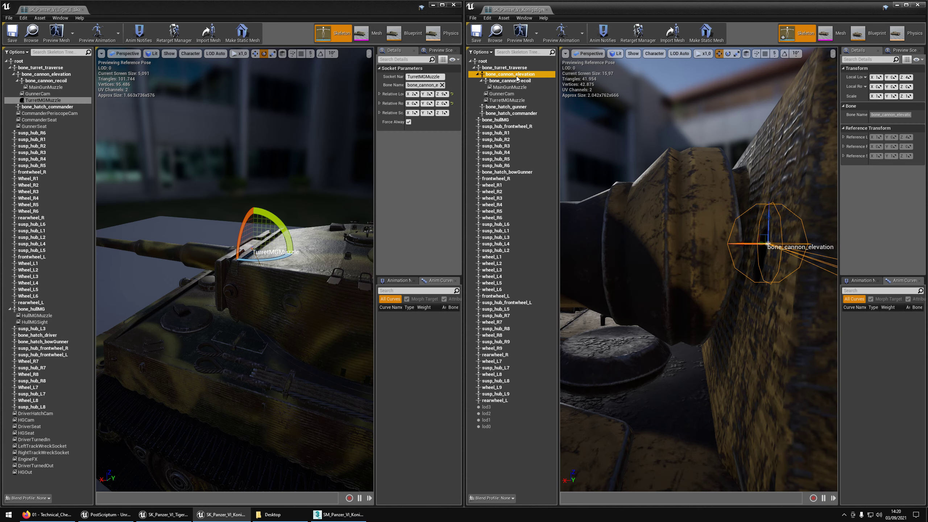
{"action": "double_click", "coordinate": [506, 100]}
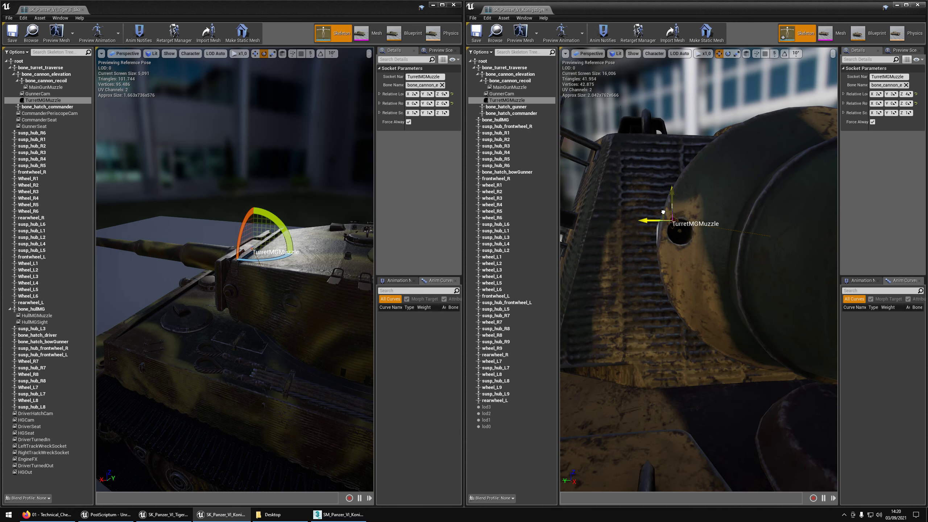
Step: Move the Königstiger's TurretMGMuzzle socket to the coaxial machine gun opening in the gun mantlet
{"action": "left_click_drag", "start_coordinate": [663, 212], "coordinate": [667, 224]}
{"action": "left_click_drag", "start_coordinate": [667, 223], "coordinate": [726, 228], "text": "alt"}
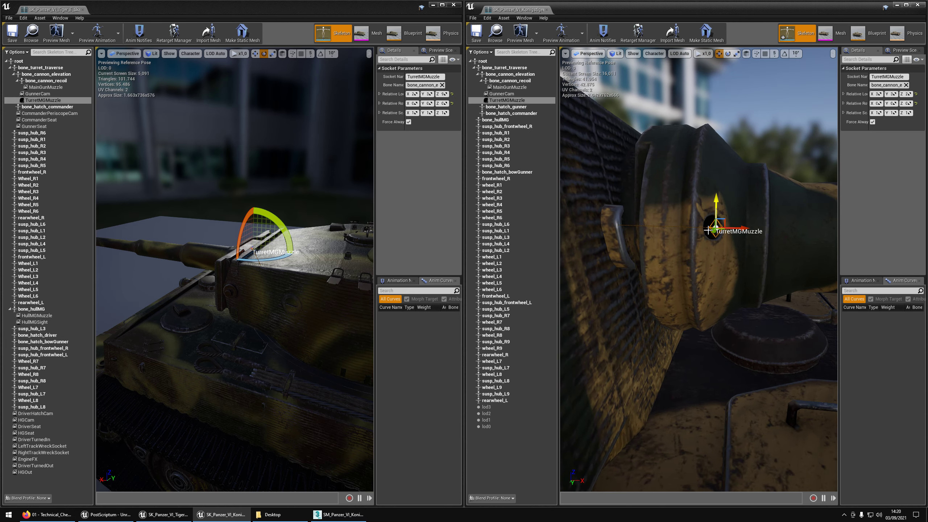
{"action": "right_click_drag", "start_coordinate": [673, 104], "coordinate": [562, 121]}
Step: Copy the Tiger's CommanderPeriscopeCam socket onto the Königstiger's bone_turret_traverse bone and select the pasted socket
{"action": "left_click", "coordinate": [47, 113]}
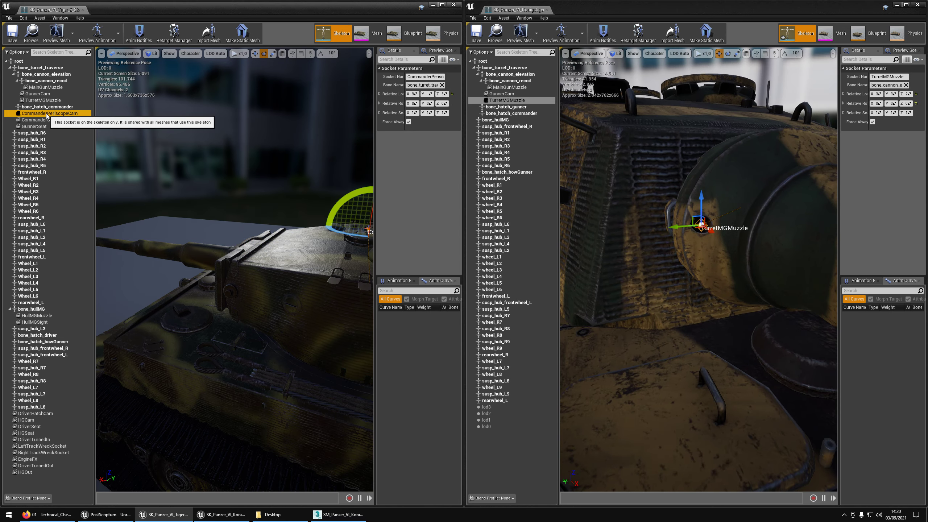
{"action": "key", "text": "f"}
{"action": "mouse_move", "coordinate": [234, 234]}
{"action": "right_mouse_down"}
{"action": "mouse_move", "coordinate": [241, 204]}
{"action": "mouse_move", "coordinate": [234, 194]}
{"action": "mouse_move", "coordinate": [219, 197]}
{"action": "mouse_move", "coordinate": [248, 193]}
{"action": "mouse_move", "coordinate": [234, 204]}
{"action": "mouse_move", "coordinate": [299, 190]}
{"action": "mouse_move", "coordinate": [256, 237]}
{"action": "mouse_move", "coordinate": [241, 245]}
{"action": "mouse_move", "coordinate": [227, 234]}
{"action": "mouse_move", "coordinate": [263, 231]}
{"action": "mouse_move", "coordinate": [234, 234]}
{"action": "right_mouse_up"}
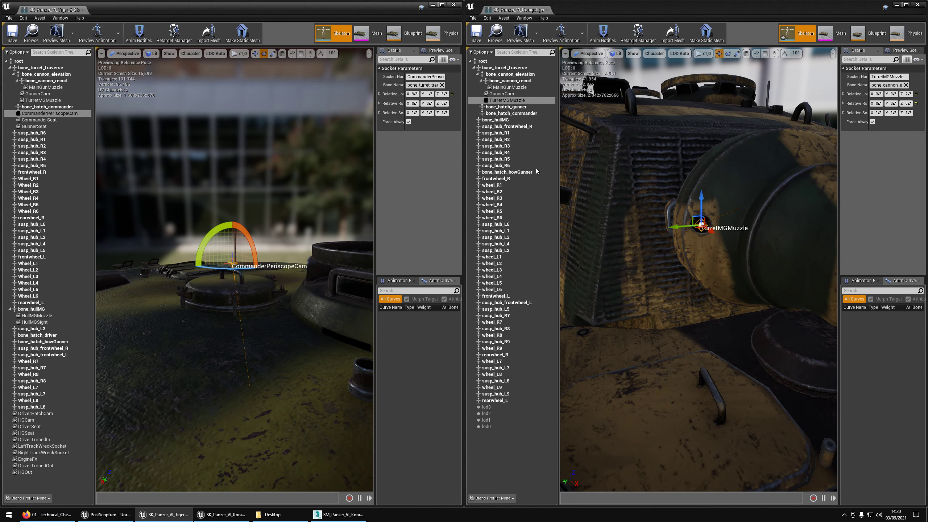
{"action": "right_click_drag", "start_coordinate": [694, 181], "coordinate": [683, 175]}
{"action": "mouse_move", "coordinate": [698, 268]}
{"action": "right_mouse_down"}
{"action": "mouse_move", "coordinate": [698, 293]}
{"action": "mouse_move", "coordinate": [687, 292]}
{"action": "right_mouse_up"}
{"action": "left_click", "coordinate": [69, 115]}
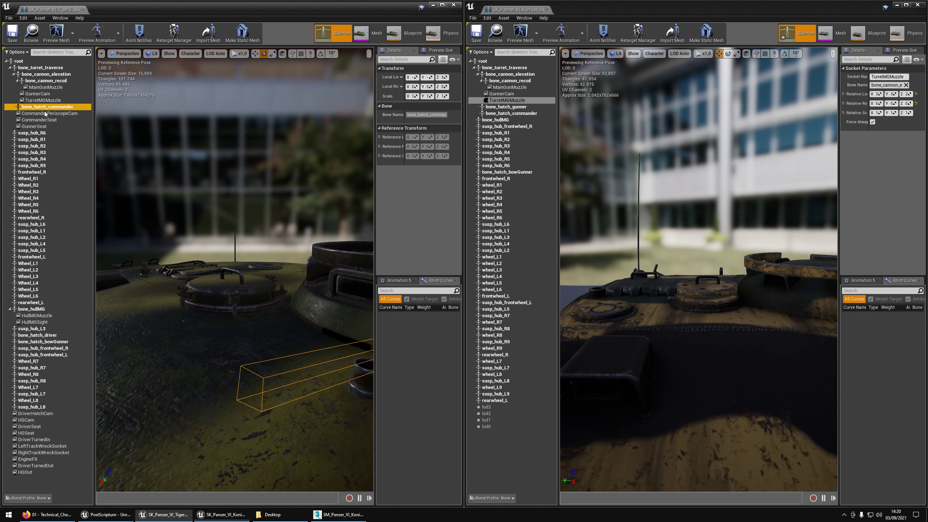
{"action": "left_click", "coordinate": [504, 68]}
{"action": "key", "text": "ctrl+v"}
{"action": "left_click", "coordinate": [492, 119]}
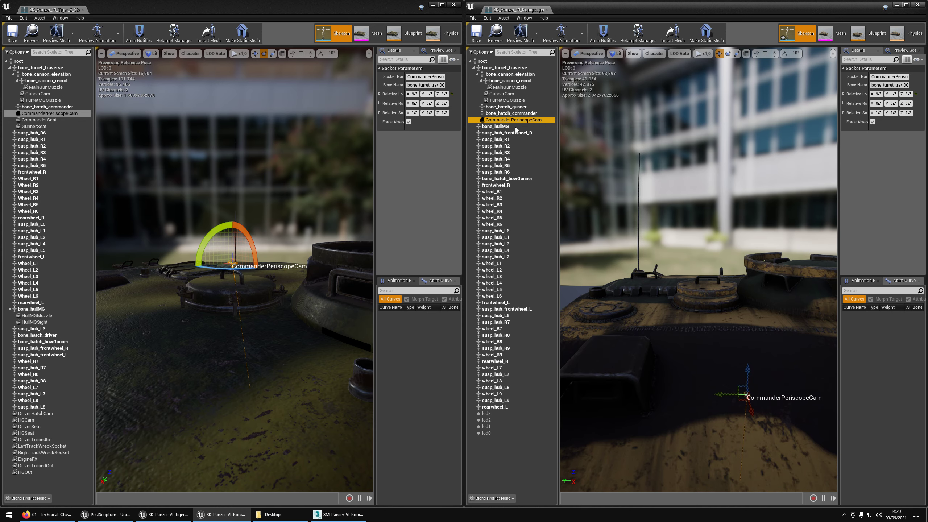
Step: Move the Königstiger's CommanderPeriscopeCam socket to just above the small round cover near the commander's cupola
{"action": "key", "text": "f"}
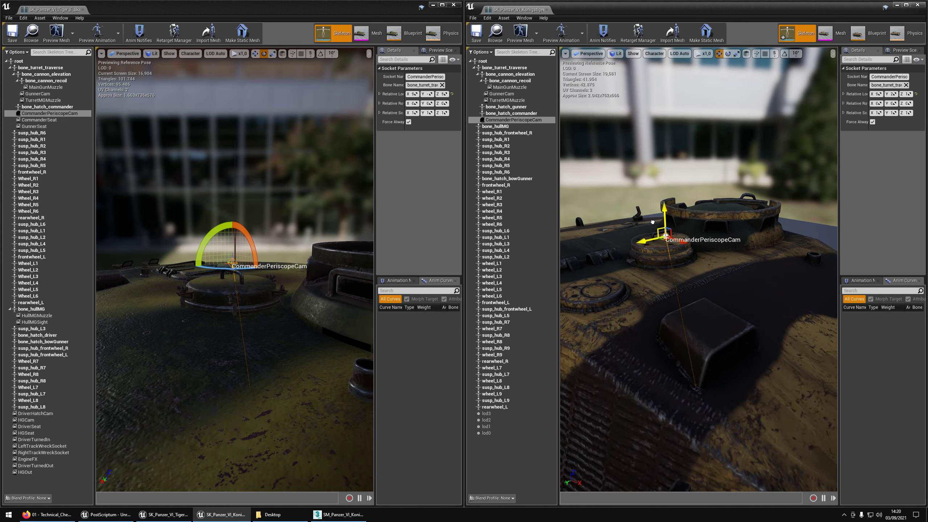
{"action": "mouse_move", "coordinate": [640, 203]}
{"action": "right_mouse_down"}
{"action": "mouse_move", "coordinate": [632, 172]}
{"action": "mouse_move", "coordinate": [694, 306]}
{"action": "right_mouse_up"}
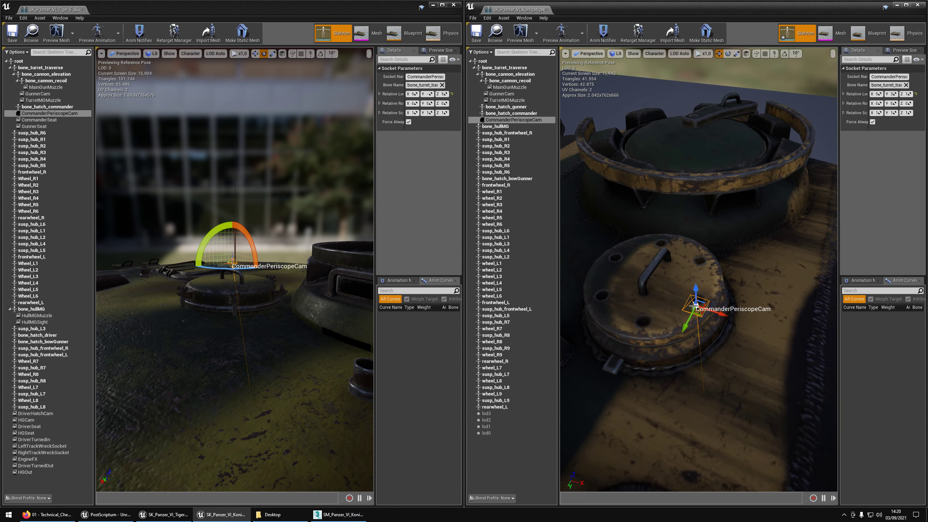
{"action": "left_click_drag", "start_coordinate": [706, 320], "coordinate": [570, 205]}
{"action": "mouse_move", "coordinate": [624, 194]}
{"action": "left_mouse_down", "text": "alt"}
{"action": "mouse_move", "coordinate": [663, 195]}
{"action": "mouse_move", "coordinate": [705, 228]}
{"action": "mouse_move", "coordinate": [717, 222]}
{"action": "mouse_move", "coordinate": [669, 304]}
{"action": "mouse_move", "coordinate": [638, 390]}
{"action": "mouse_move", "coordinate": [625, 389]}
{"action": "mouse_move", "coordinate": [706, 247]}
{"action": "left_mouse_up", "text": "alt"}
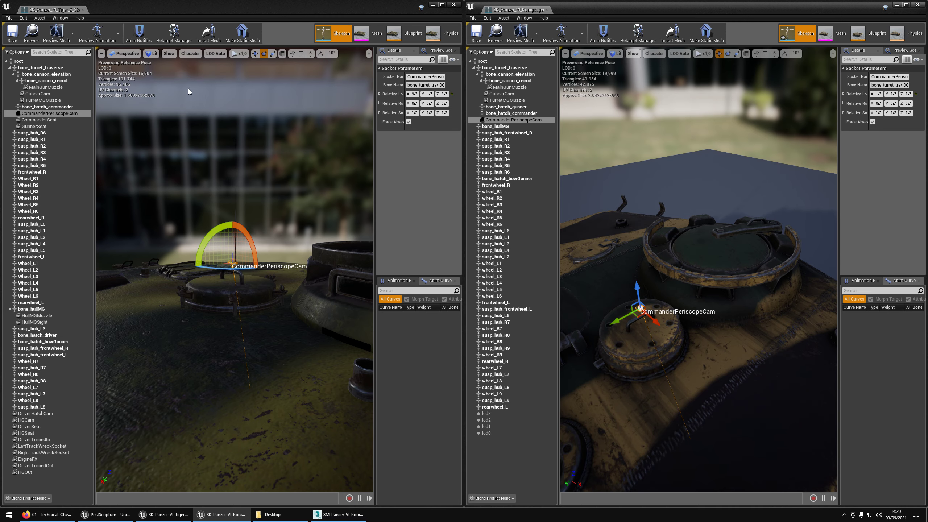
Step: Copy the Tiger's CommanderSeat socket onto the Königstiger's bone_turret_traverse bone and place it low in the turret beneath the commander's cupola
{"action": "left_click", "coordinate": [49, 120]}
{"action": "double_click", "coordinate": [36, 113]}
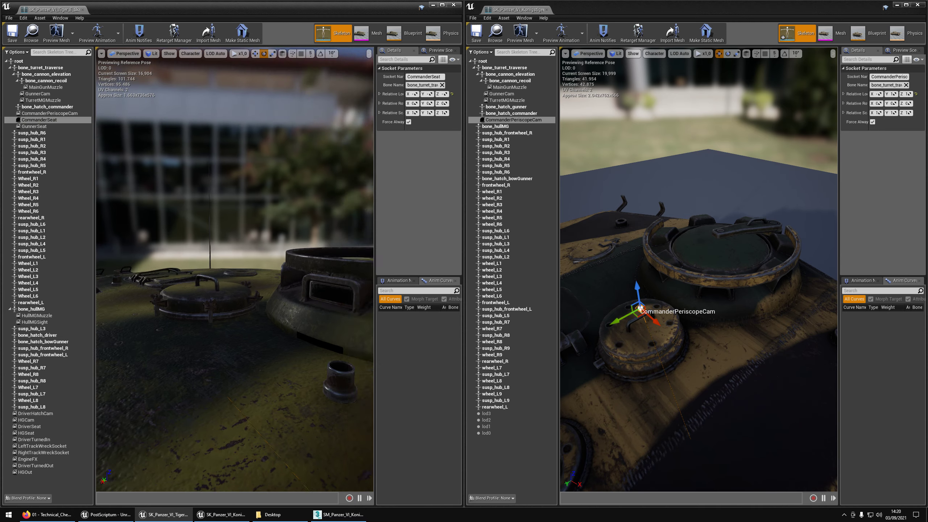
{"action": "left_click", "coordinate": [37, 120]}
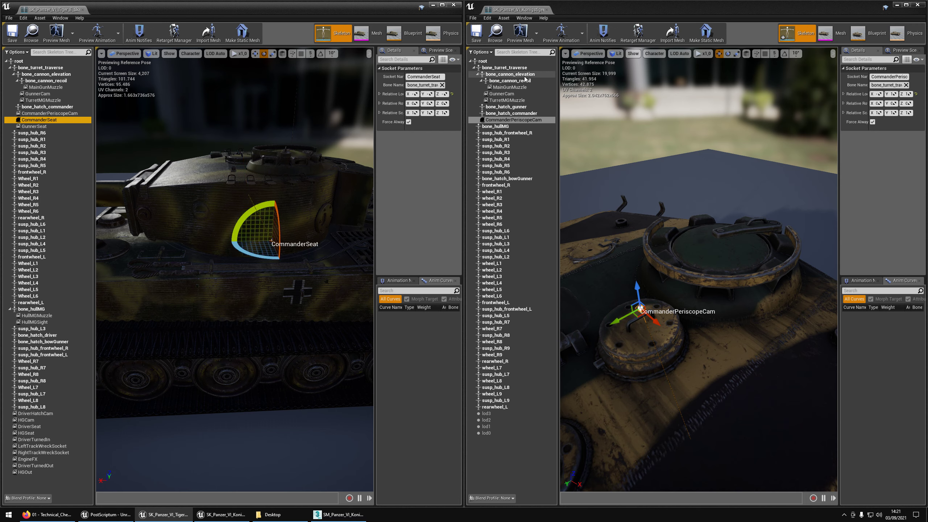
{"action": "left_click", "coordinate": [503, 68]}
{"action": "key", "text": "ctrl+v"}
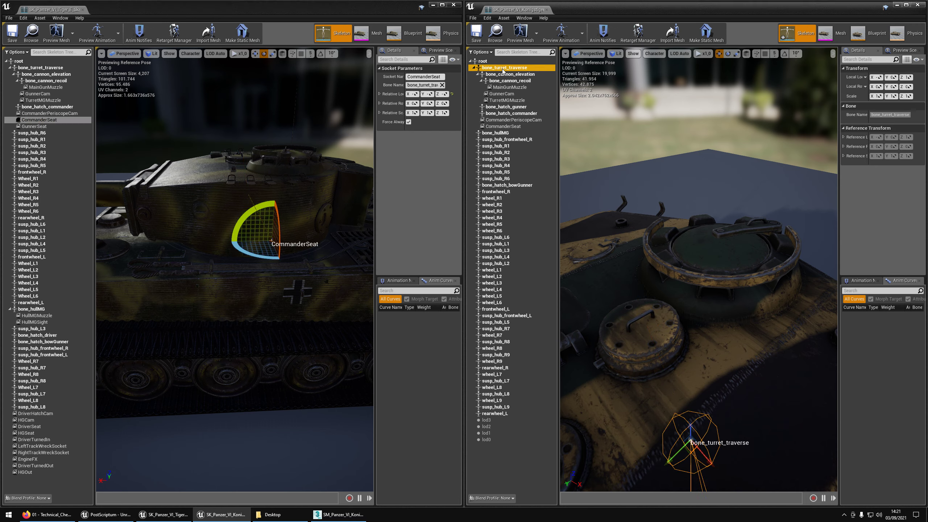
{"action": "double_click", "coordinate": [490, 126]}
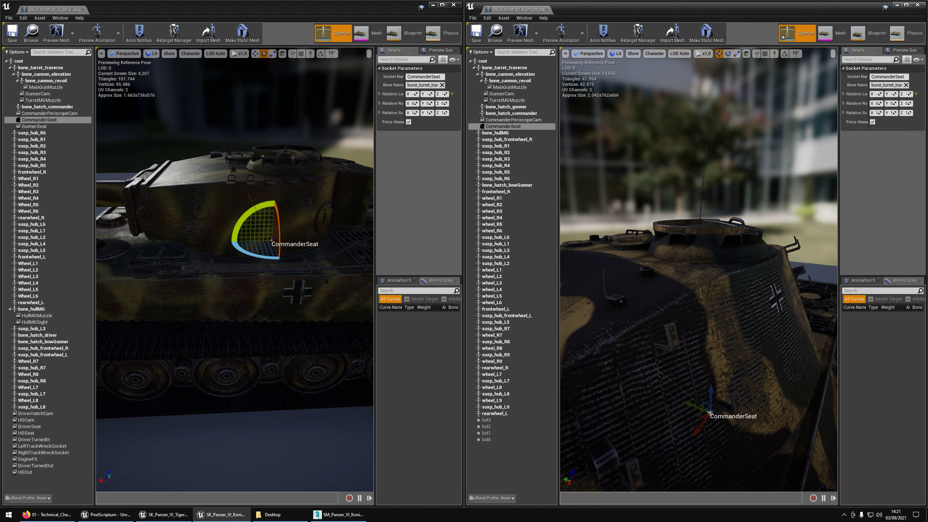
{"action": "mouse_move", "coordinate": [713, 350]}
{"action": "right_mouse_down"}
{"action": "mouse_move", "coordinate": [636, 318]}
{"action": "mouse_move", "coordinate": [632, 329]}
{"action": "mouse_move", "coordinate": [713, 350]}
{"action": "right_mouse_up"}
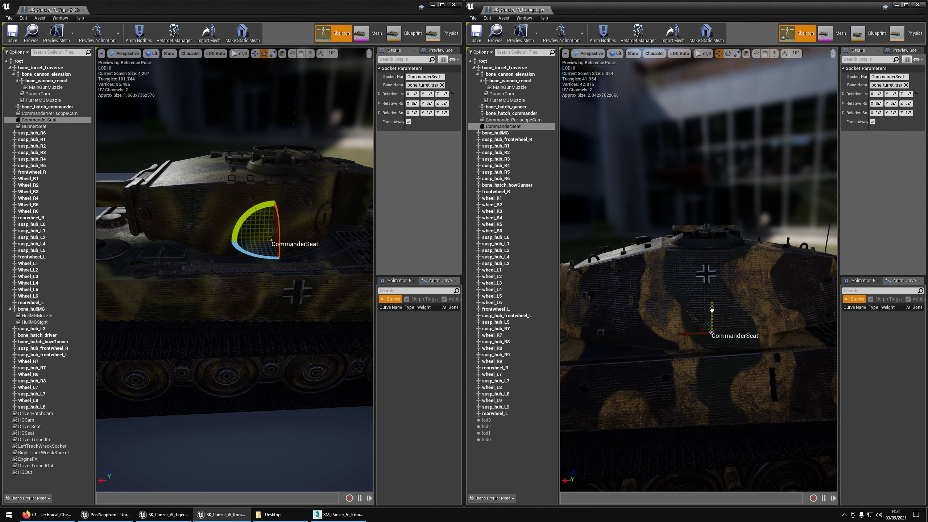
Step: Copy the Tiger's GunnerSeat socket onto the Königstiger's bone_turret_traverse bone and place it low in the turret, forward of the commander's seat
{"action": "left_click", "coordinate": [55, 126]}
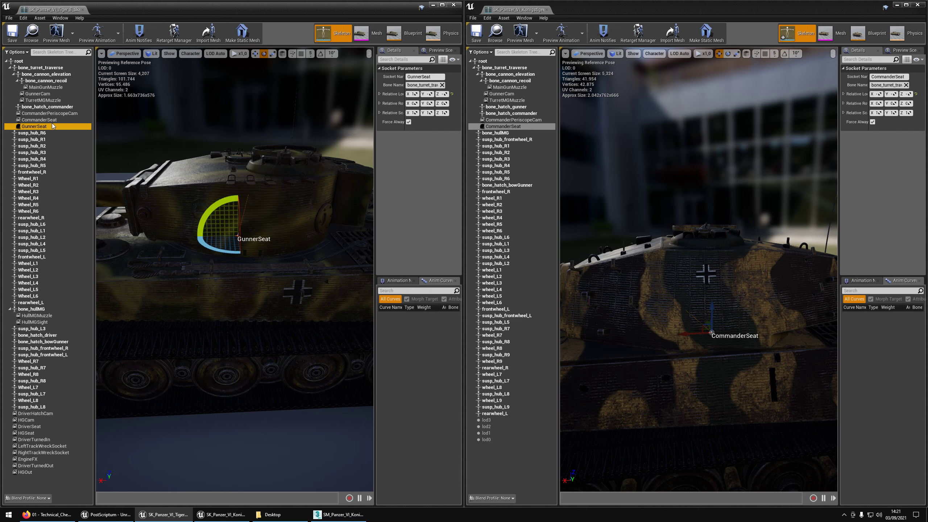
{"action": "right_click", "coordinate": [504, 68]}
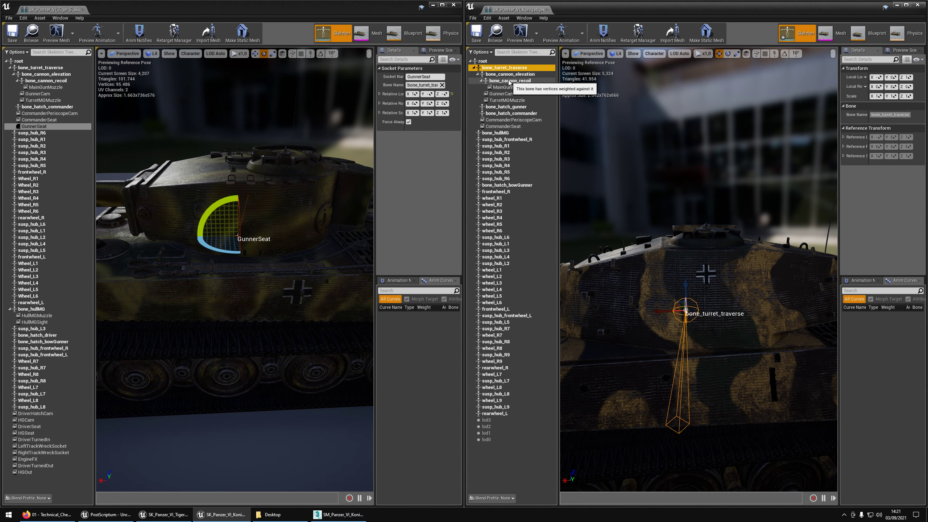
{"action": "left_click", "coordinate": [529, 87]}
{"action": "left_click", "coordinate": [498, 132]}
{"action": "right_click_drag", "start_coordinate": [640, 251], "coordinate": [657, 342]}
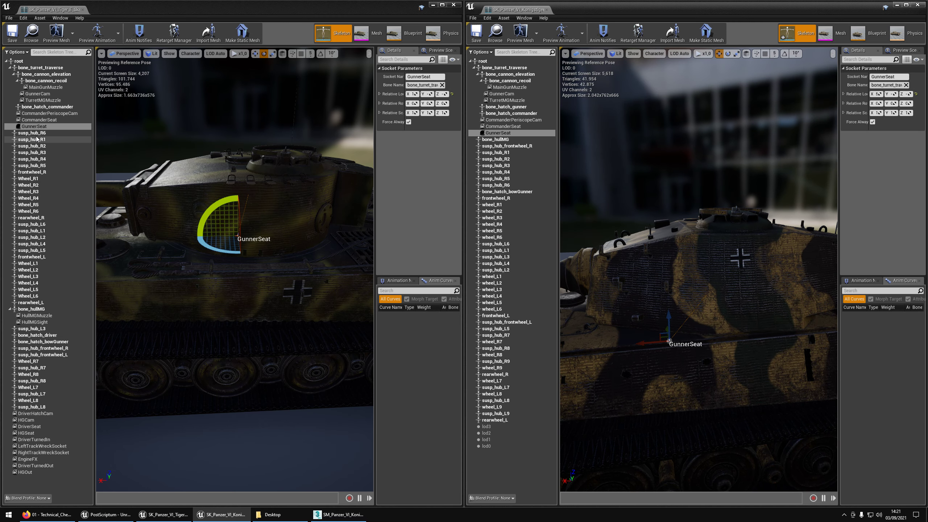
Step: Examine the Tiger's HullMGMuzzle and HullMGSight sockets at the hull machine gun and save the asset
{"action": "double_click", "coordinate": [37, 315]}
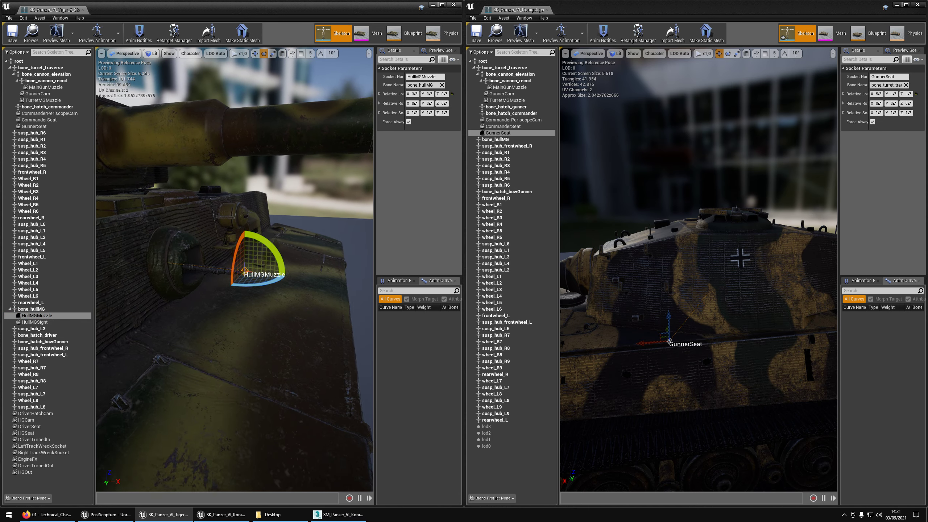
{"action": "double_click", "coordinate": [35, 322]}
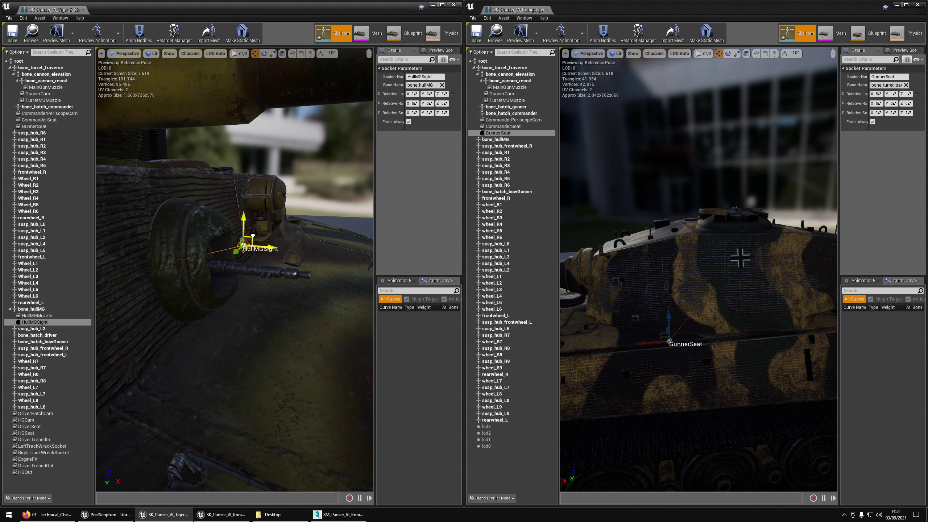
{"action": "left_click_drag", "start_coordinate": [252, 235], "coordinate": [232, 227], "text": "alt"}
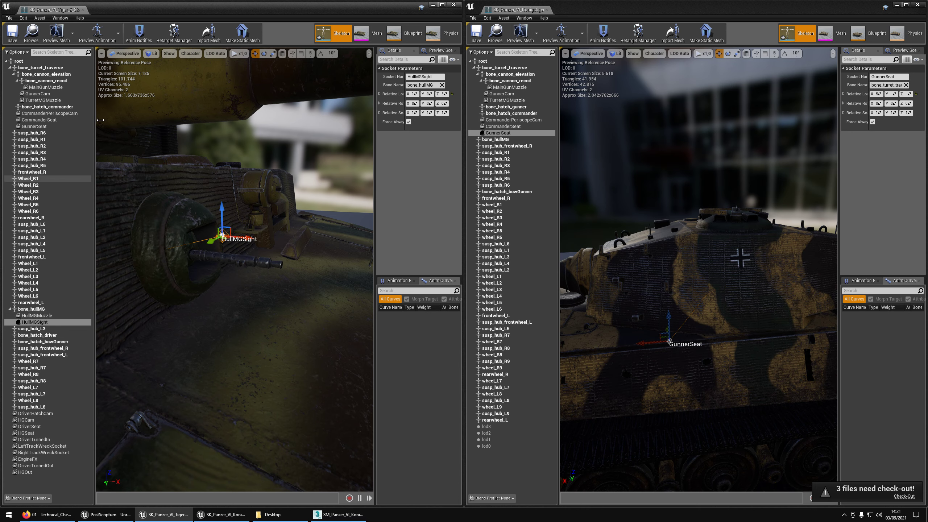
{"action": "left_click", "coordinate": [12, 33]}
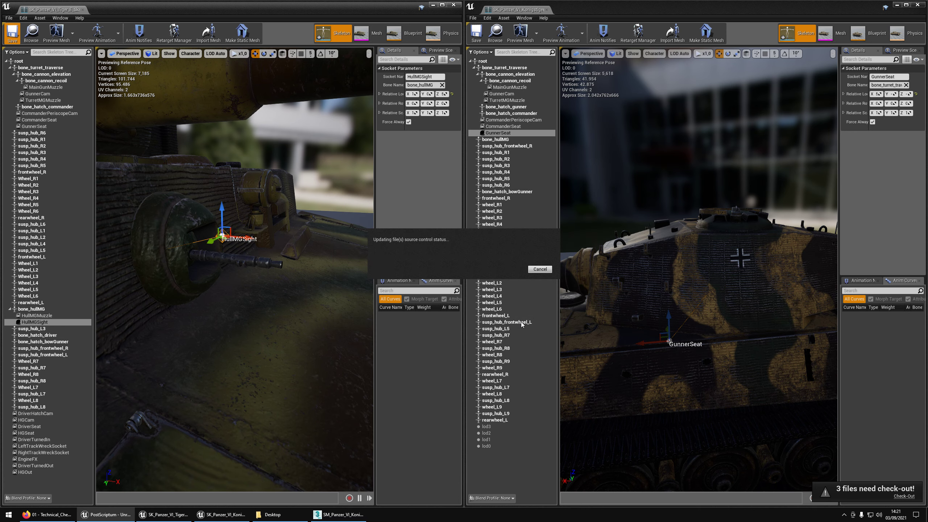
Step: Copy the Tiger's HullMGMuzzle and HullMGSight sockets together onto the Königstiger's bone_hullMG bone
{"action": "left_click", "coordinate": [37, 315], "text": "shift"}
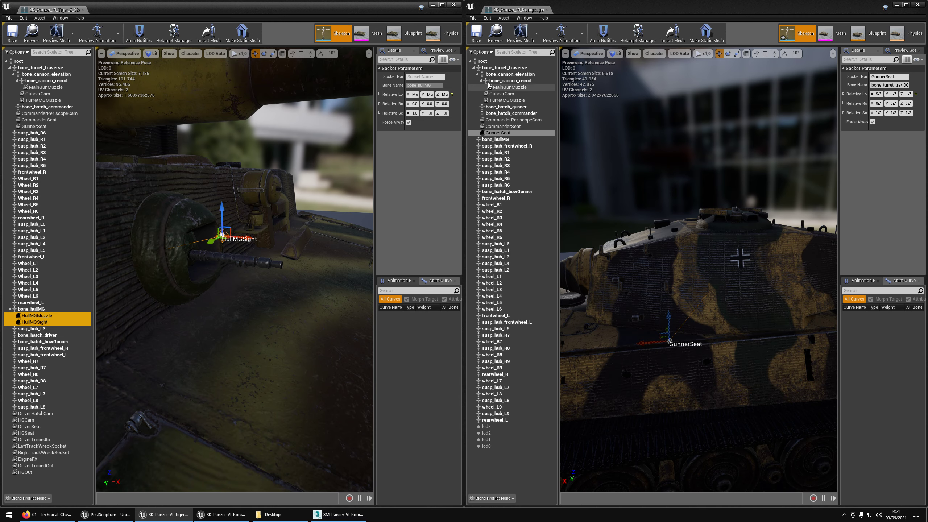
{"action": "left_click", "coordinate": [474, 69]}
{"action": "left_click", "coordinate": [488, 75]}
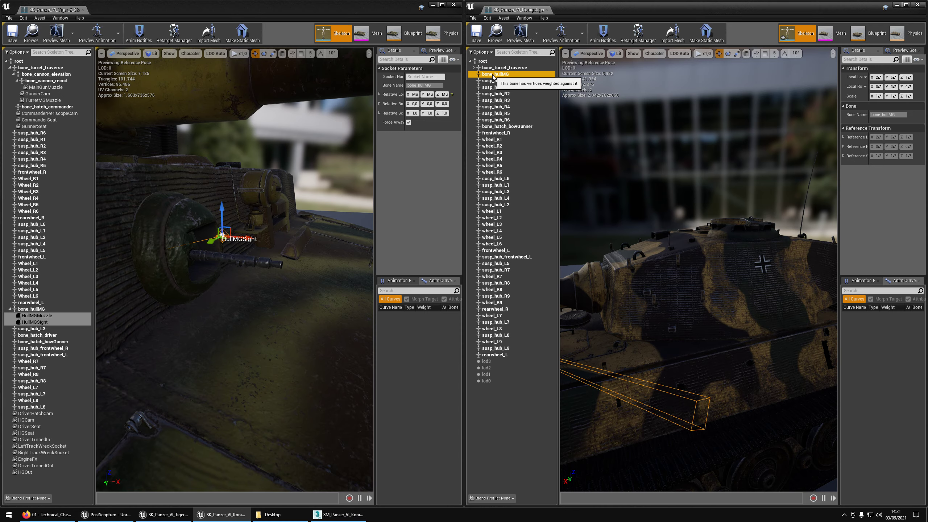
{"action": "key", "text": "ctrl+v"}
Step: Move the Königstiger's HullMGSight socket forward so it sits just above the hull machine gun barrel
{"action": "right_click_drag", "start_coordinate": [640, 219], "coordinate": [745, 268]}
{"action": "left_click", "coordinate": [499, 152]}
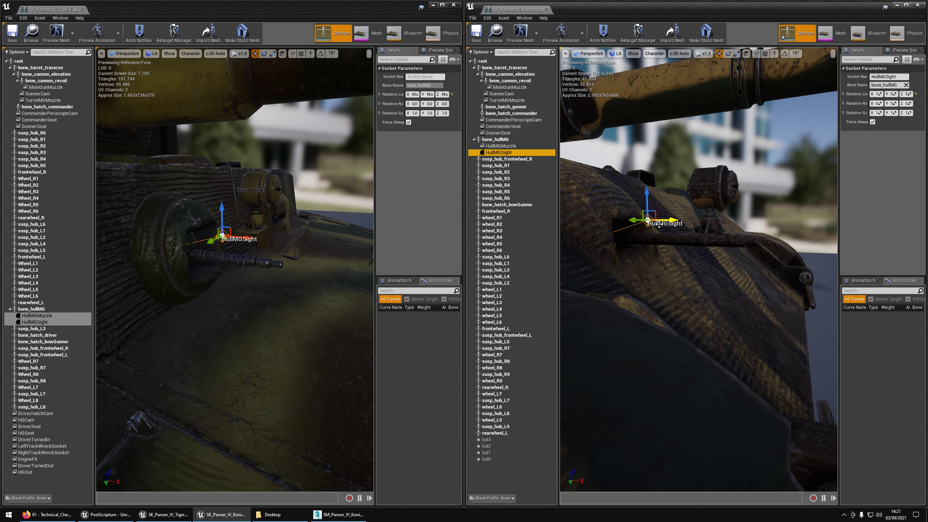
{"action": "key", "text": "f"}
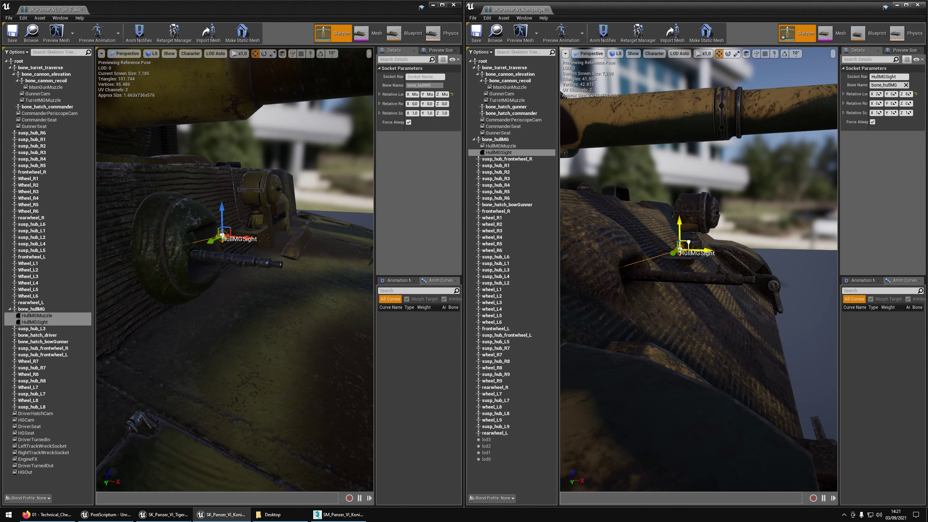
Step: Move the Königstiger's HullMGMuzzle socket to the tip of the hull machine gun barrel
{"action": "key", "text": "Up"}
{"action": "key", "text": "f"}
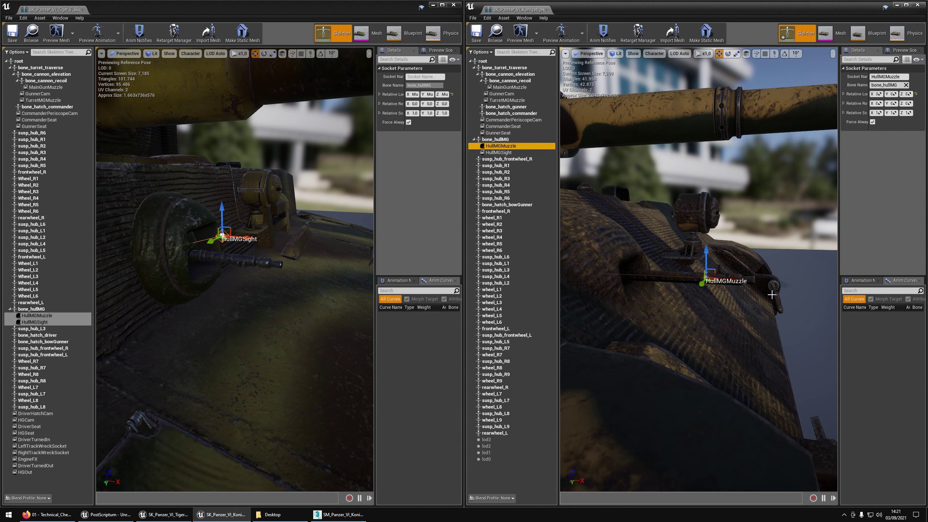
{"action": "right_click_drag", "start_coordinate": [778, 281], "coordinate": [725, 277]}
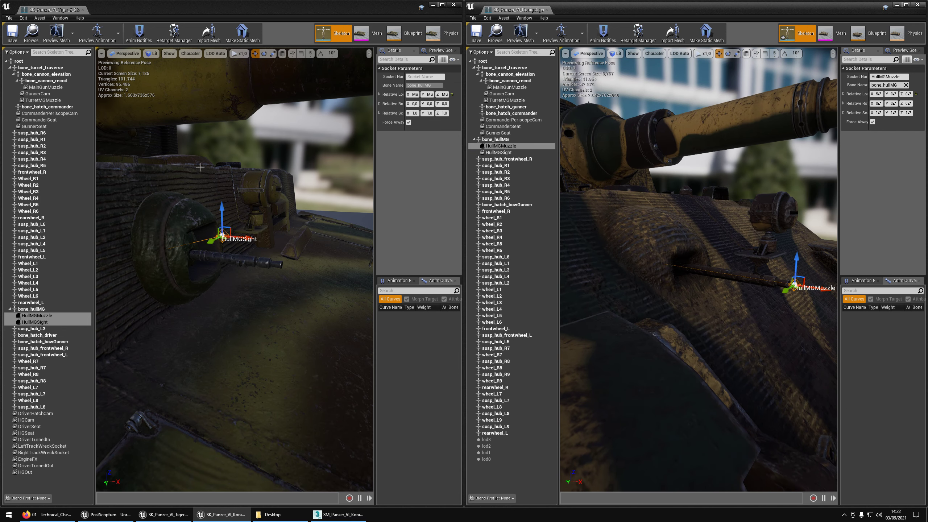
Step: Copy the Tiger's DriverSeat socket onto the Königstiger's root bone and adjust its position at the driver's place
{"action": "left_click", "coordinate": [36, 413]}
{"action": "key", "text": "f"}
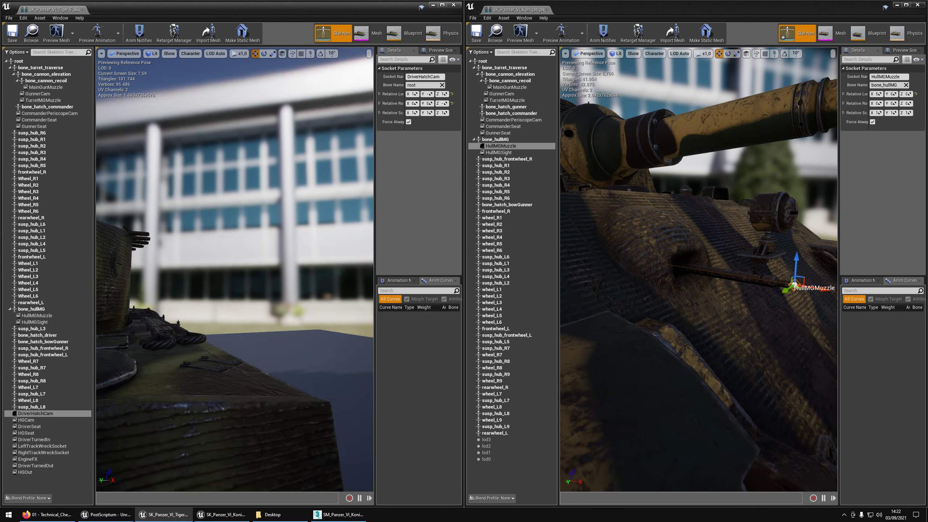
{"action": "left_click", "coordinate": [22, 415]}
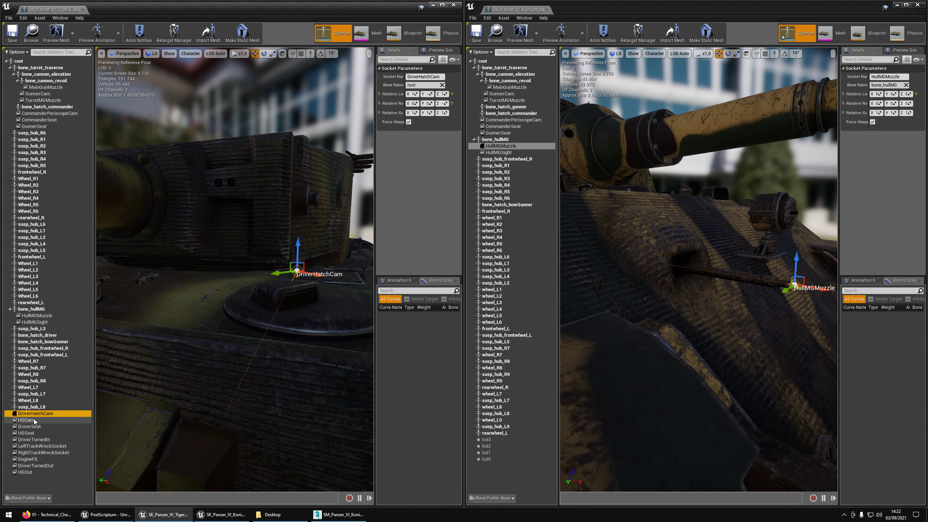
{"action": "left_click", "coordinate": [34, 428]}
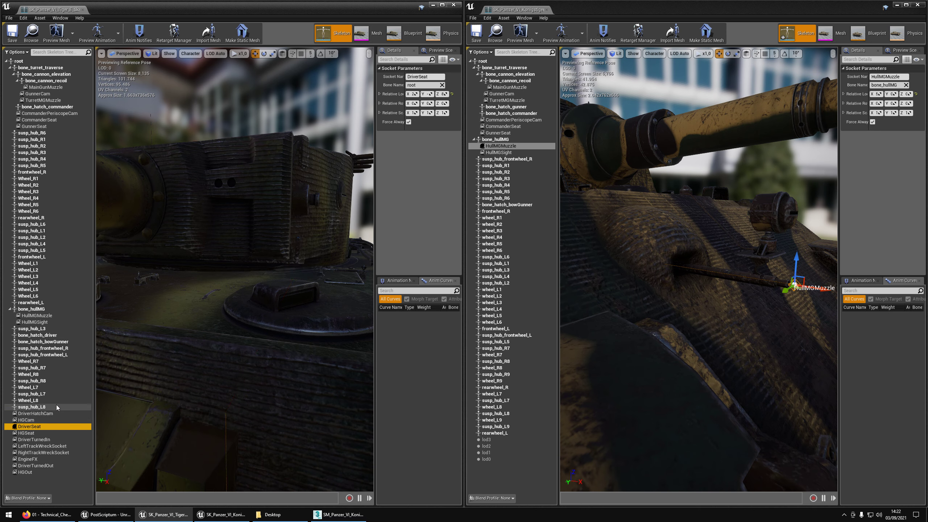
{"action": "left_click", "coordinate": [483, 60]}
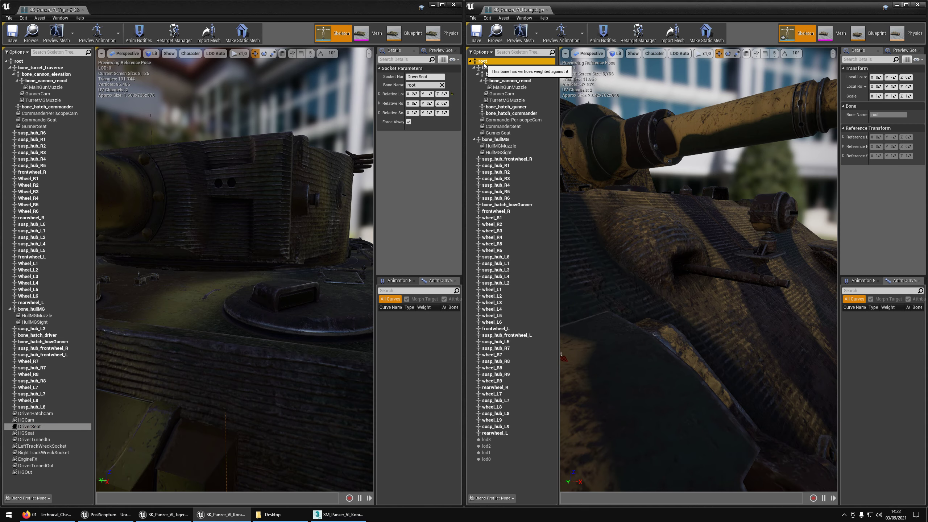
{"action": "key", "text": "ctrl+v"}
{"action": "scroll", "coordinate": [737, 308], "scroll_direction": "down", "scroll_amount": 10}
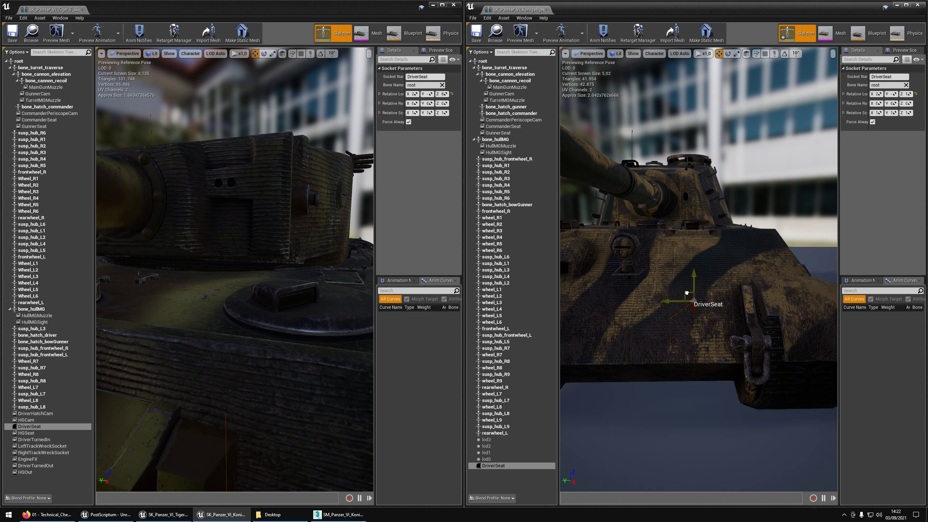
Step: Copy the Tiger's HGSeat socket onto the Königstiger's root bone and shift it sideways to sit below the hull machine gun
{"action": "left_click", "coordinate": [27, 433]}
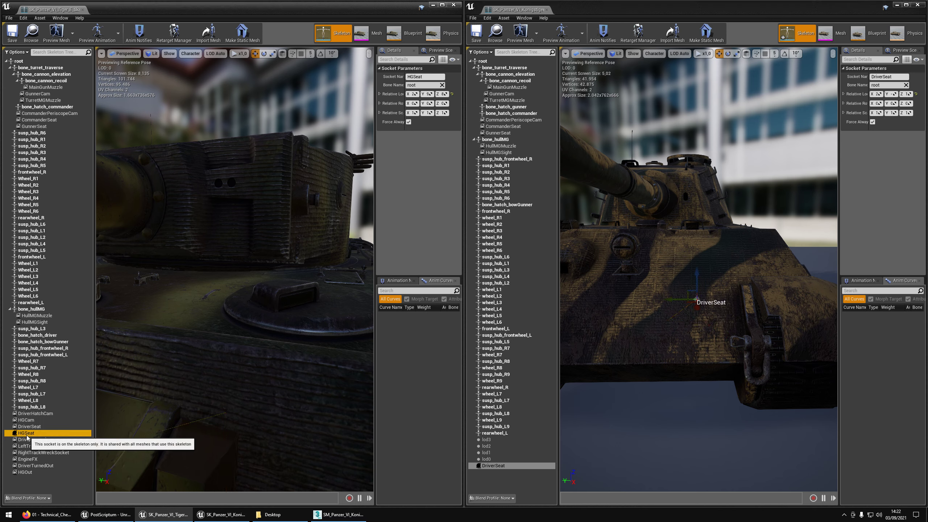
{"action": "right_click_drag", "start_coordinate": [601, 266], "coordinate": [610, 266]}
{"action": "key", "text": "a"}
{"action": "left_click", "coordinate": [499, 68]}
{"action": "key", "text": "ctrl+v"}
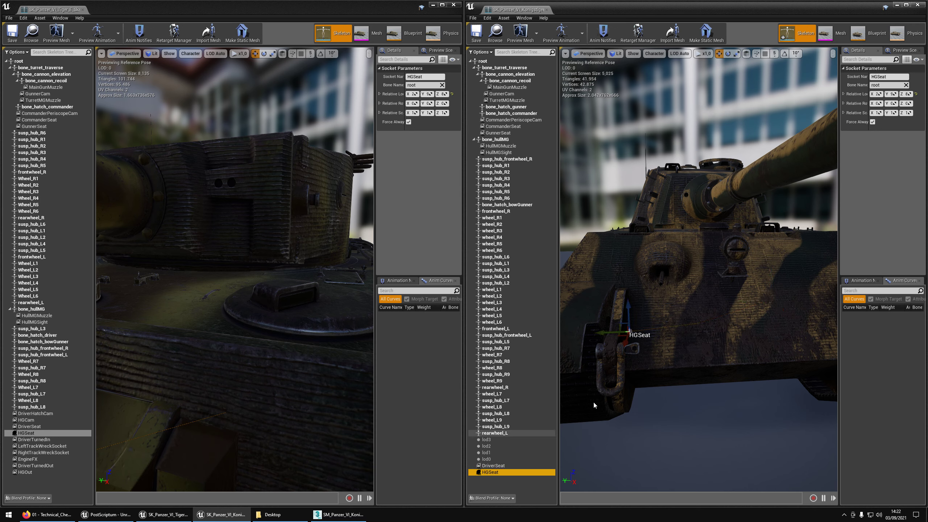
{"action": "left_click_drag", "start_coordinate": [630, 325], "coordinate": [640, 318]}
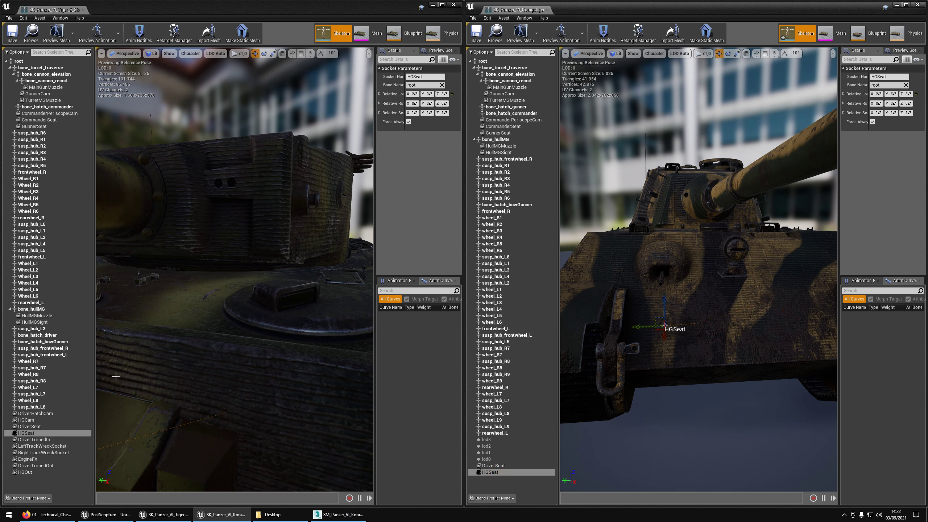
Step: Copy the Tiger's DriverTurnedIn socket onto the Königstiger's root bone and check its placement on the driver's side
{"action": "left_click", "coordinate": [53, 440]}
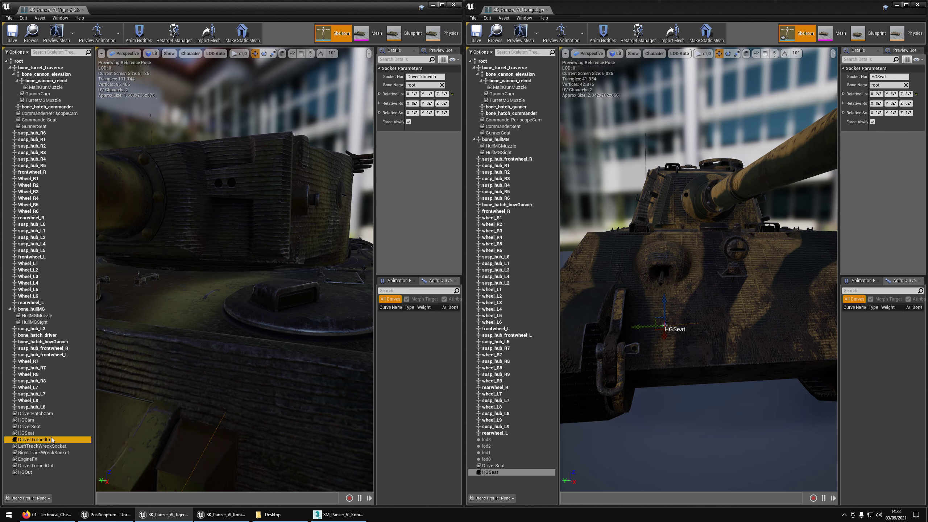
{"action": "key", "text": "f"}
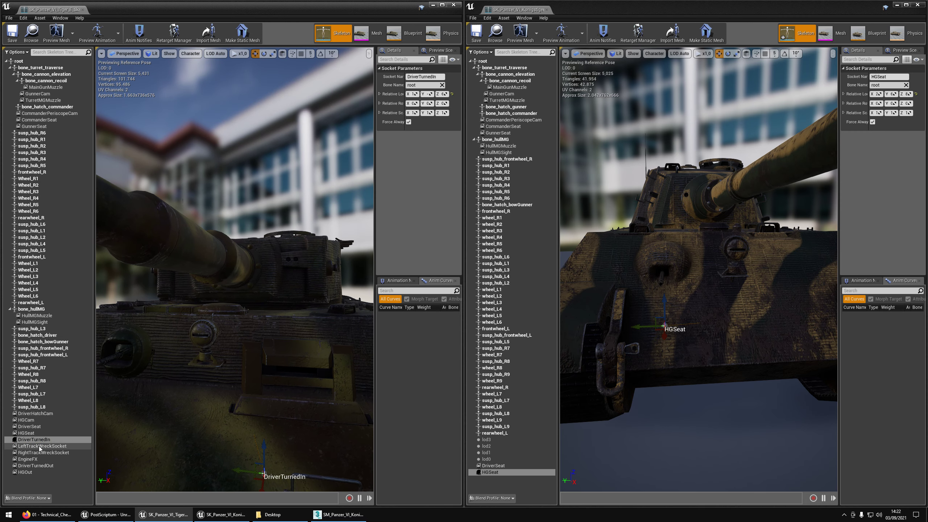
{"action": "left_click", "coordinate": [485, 61]}
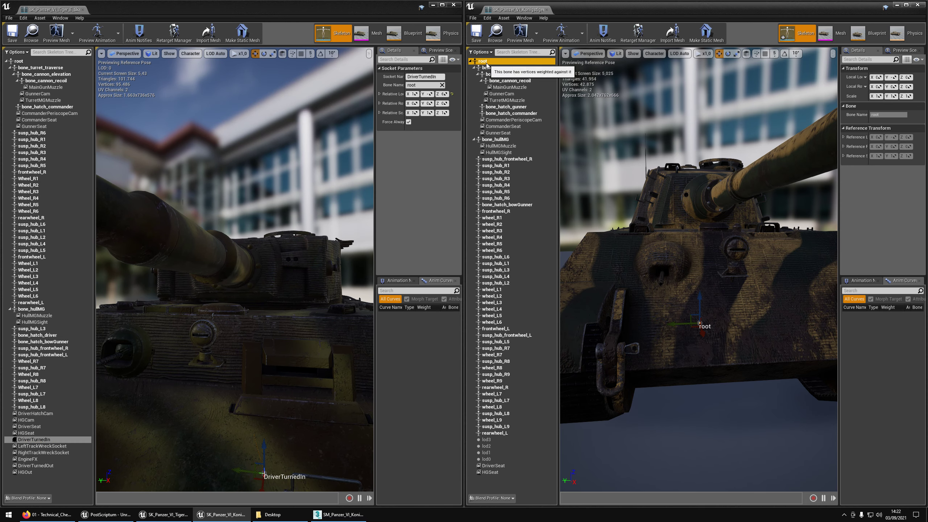
{"action": "key", "text": "ctrl+v"}
{"action": "key", "text": "f"}
{"action": "right_click_drag", "start_coordinate": [689, 335], "coordinate": [682, 336]}
{"action": "key", "text": "d"}
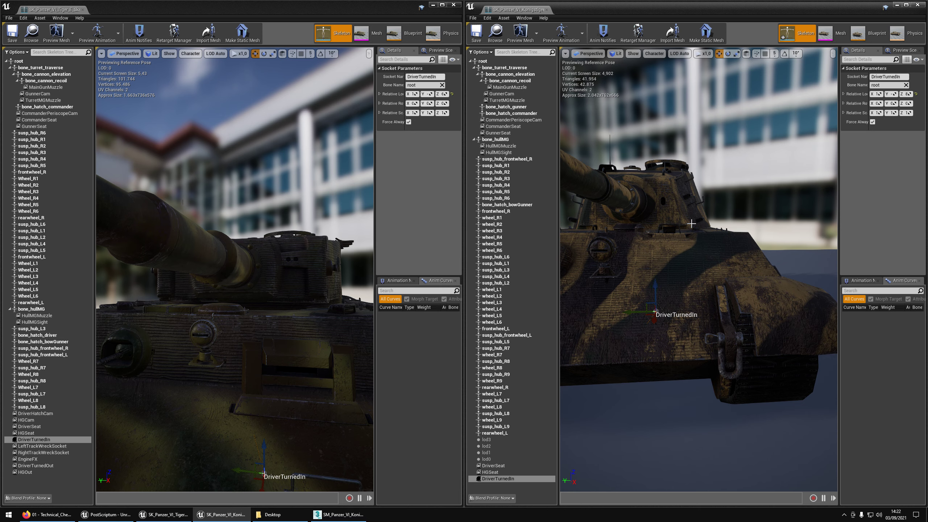
Step: Copy the Tiger's LeftTrackWreckSocket and RightTrackWreckSocket together onto the Königstiger's root bone and check both at the tracks
{"action": "left_click", "coordinate": [42, 448]}
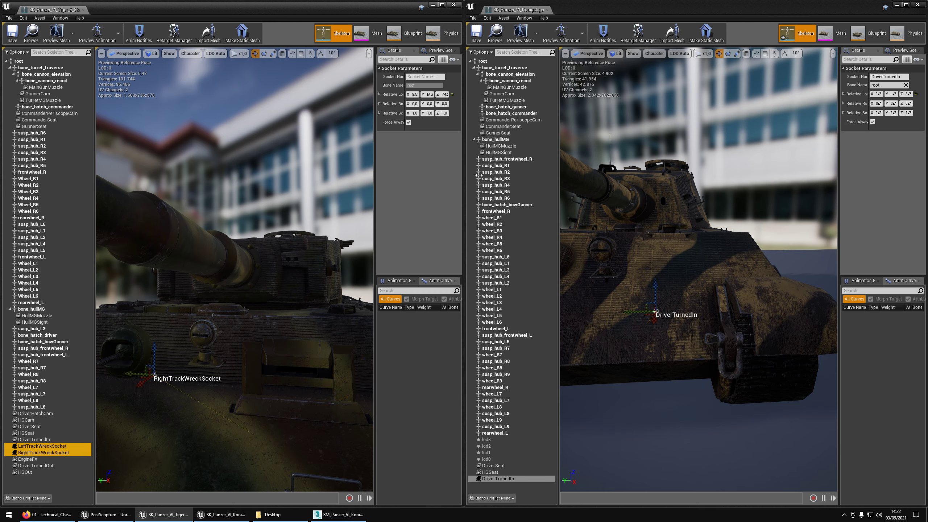
{"action": "left_click", "coordinate": [493, 68]}
{"action": "key", "text": "ctrl+v"}
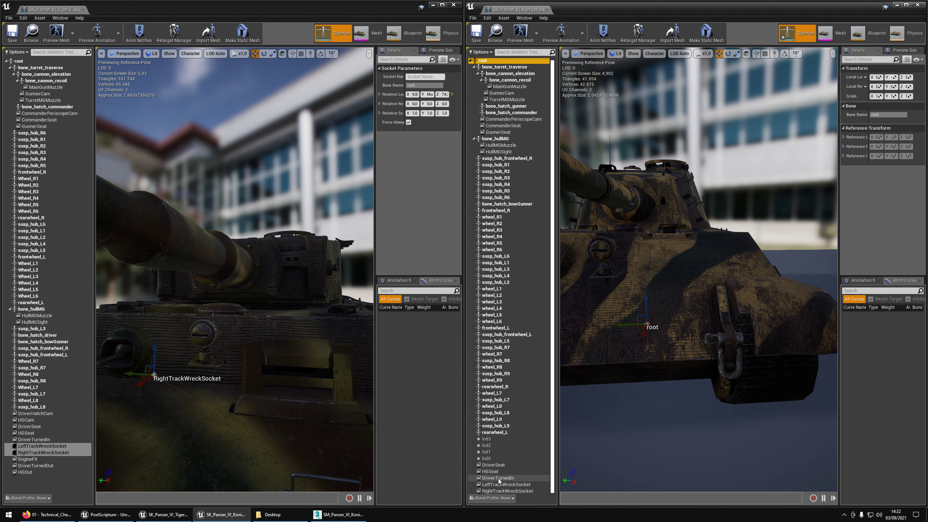
{"action": "right_click_drag", "start_coordinate": [603, 402], "coordinate": [589, 290]}
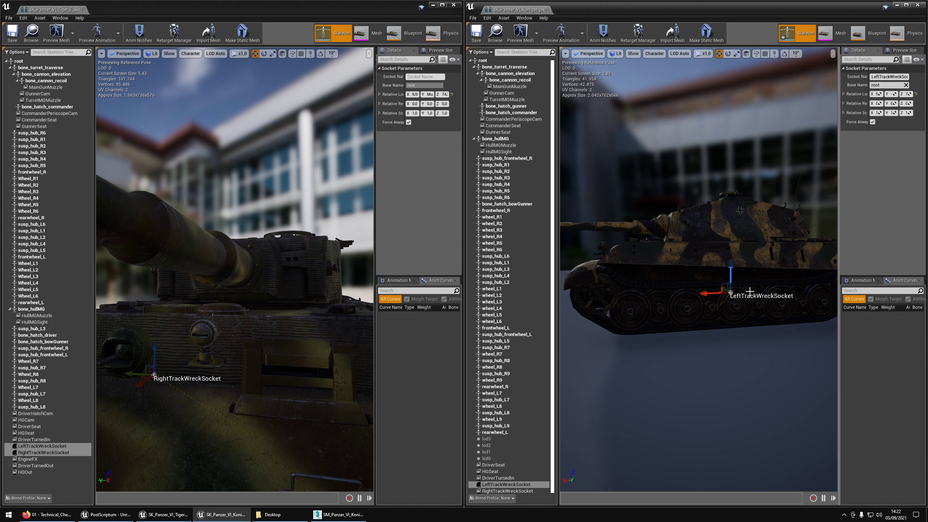
{"action": "right_click_drag", "start_coordinate": [750, 292], "coordinate": [538, 324]}
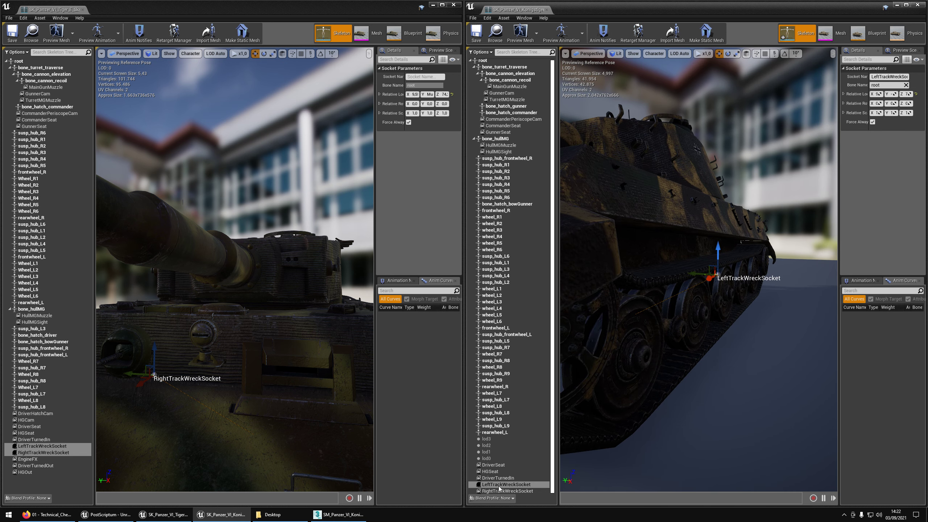
{"action": "left_click", "coordinate": [508, 491]}
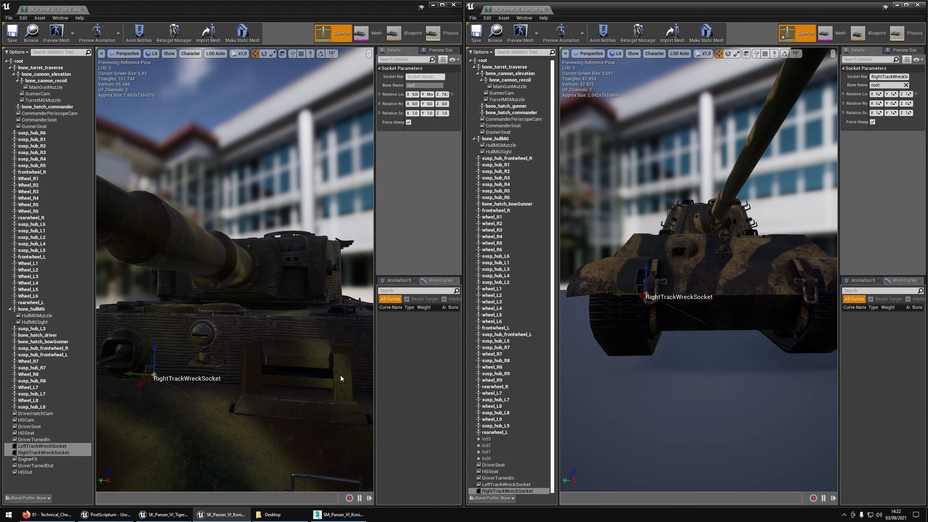
Step: Copy the Tiger's EngineFX socket onto the Königstiger's root bone and check its placement at the rear engine deck
{"action": "left_click", "coordinate": [43, 460]}
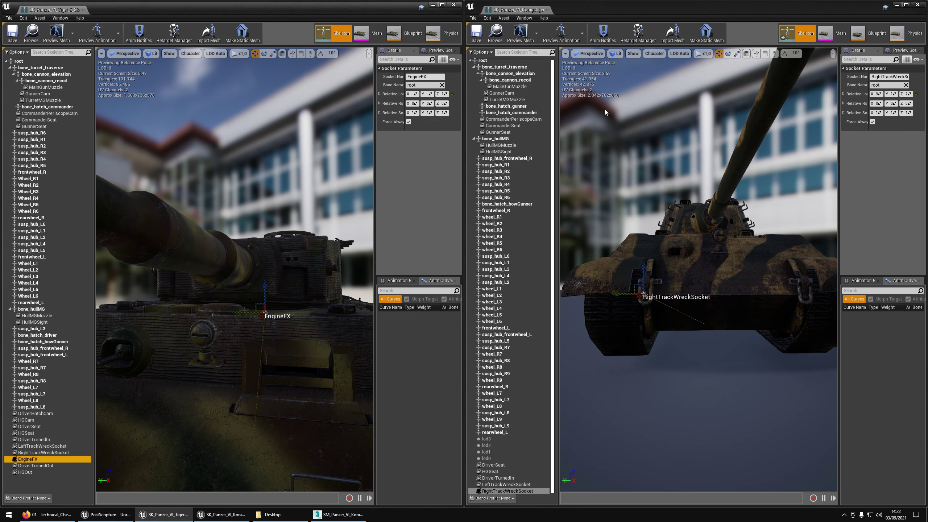
{"action": "left_click", "coordinate": [483, 61]}
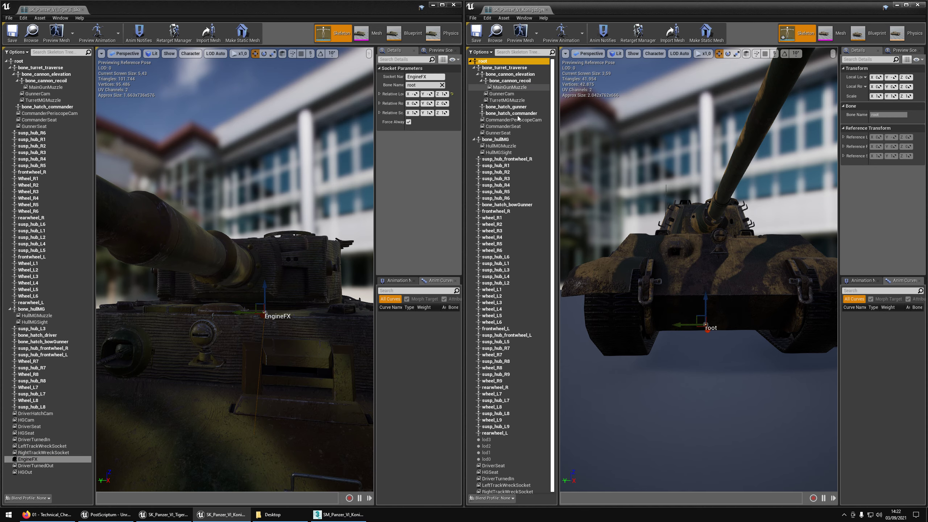
{"action": "right_click_drag", "start_coordinate": [605, 304], "coordinate": [694, 274]}
{"action": "scroll", "coordinate": [504, 448], "scroll_direction": "down", "scroll_amount": 2}
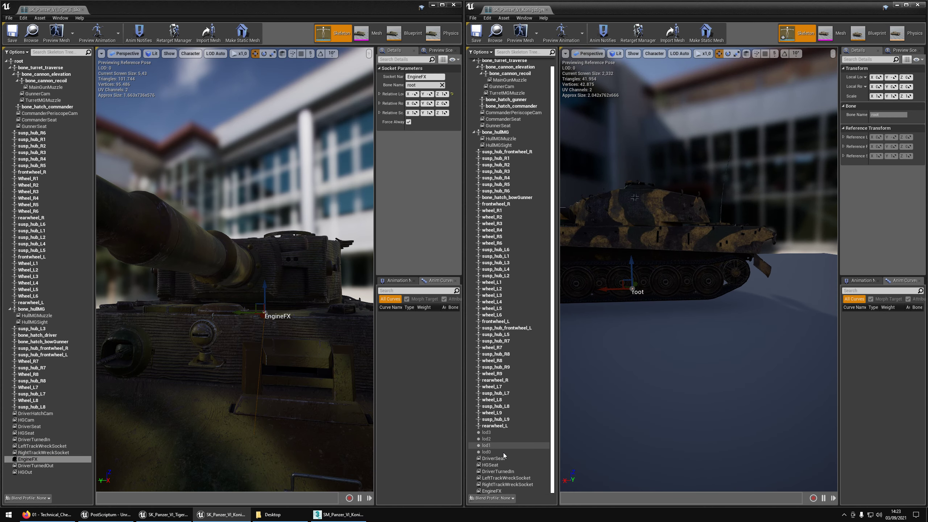
{"action": "left_click", "coordinate": [504, 490]}
{"action": "right_click_drag", "start_coordinate": [711, 240], "coordinate": [712, 268]}
{"action": "right_click_drag", "start_coordinate": [786, 262], "coordinate": [697, 288]}
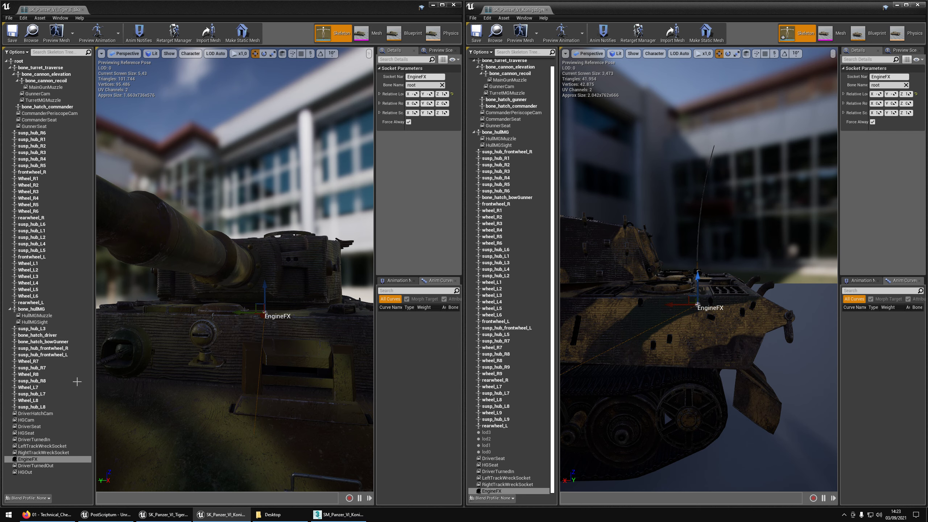
Step: Copy the Tiger's DriverTurnedOut socket onto the Königstiger's root bone and raise it slightly on the driver's side
{"action": "left_click", "coordinate": [35, 465]}
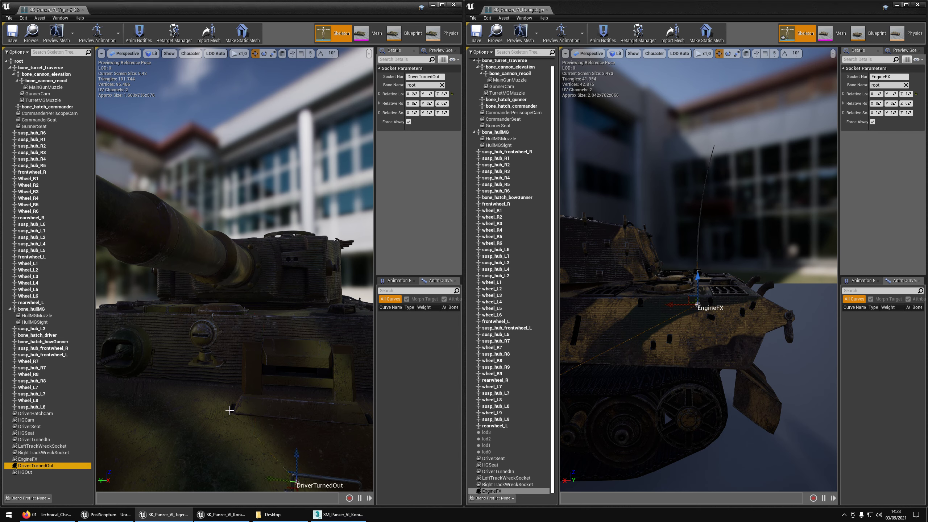
{"action": "scroll", "coordinate": [499, 73], "scroll_direction": "up", "scroll_amount": 1}
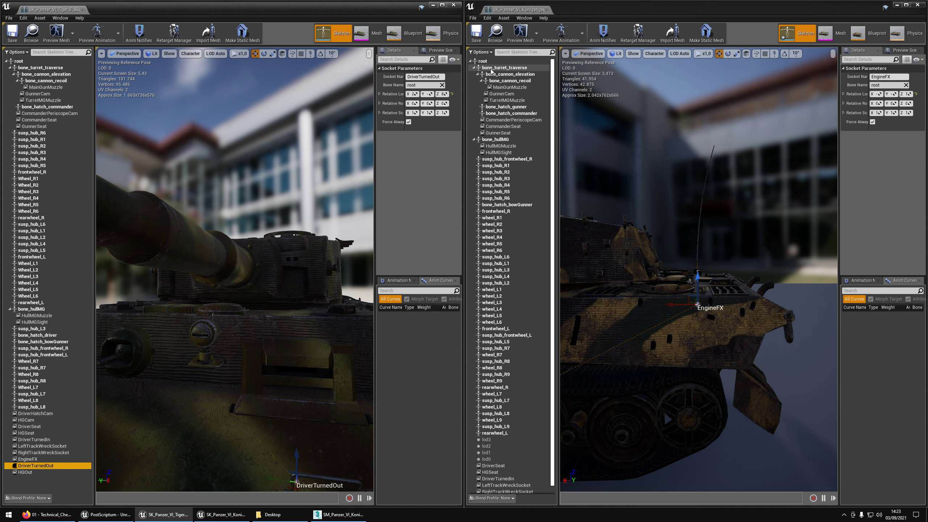
{"action": "left_click", "coordinate": [489, 62]}
{"action": "key", "text": "ctrl+v"}
{"action": "scroll", "coordinate": [509, 453], "scroll_direction": "down", "scroll_amount": 2}
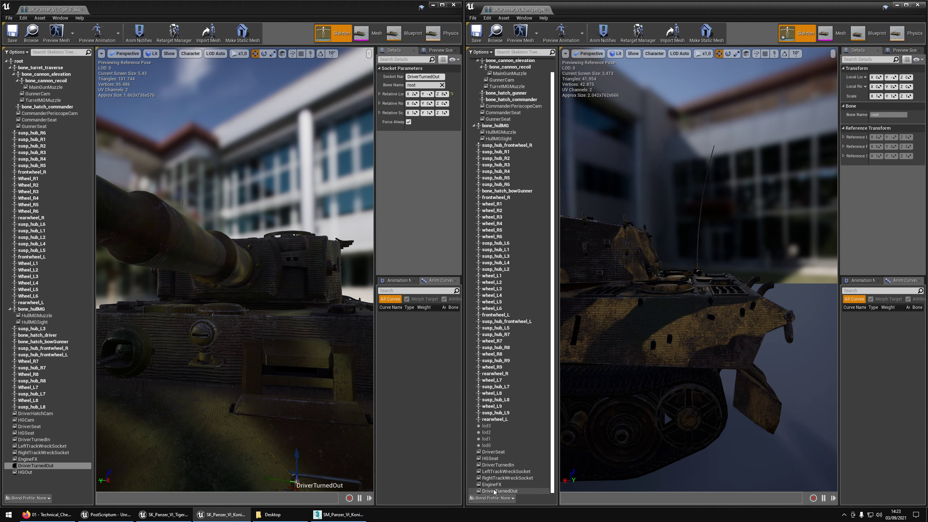
{"action": "left_click", "coordinate": [500, 491]}
{"action": "key", "text": "f"}
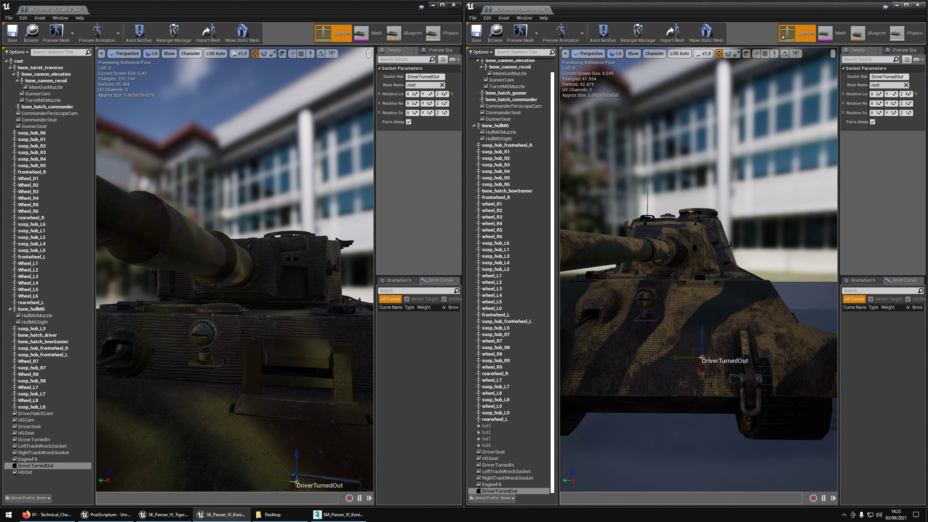
Step: Copy the Tiger's HGOut socket onto the Königstiger's root bone and frame it there to check its placement
{"action": "left_click", "coordinate": [26, 472]}
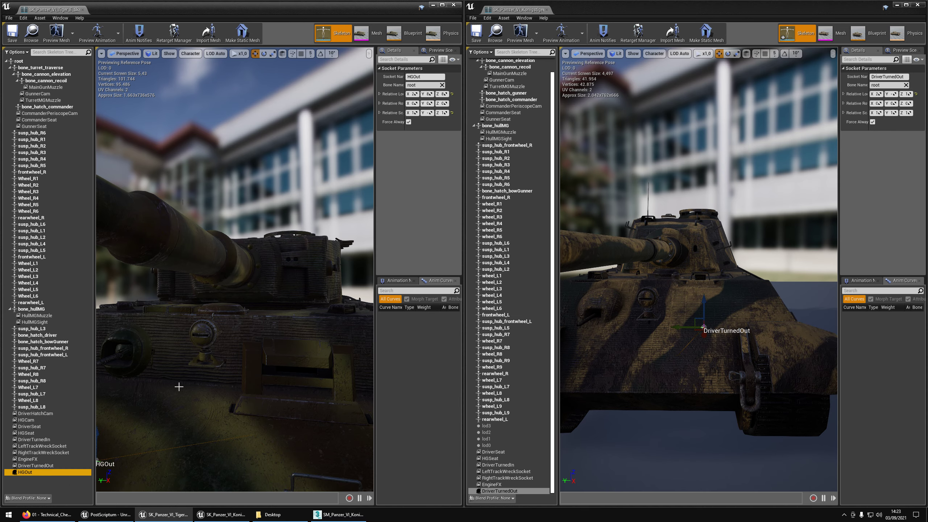
{"action": "key", "text": "f"}
{"action": "right_click_drag", "start_coordinate": [697, 325], "coordinate": [710, 222]}
{"action": "right_click_drag", "start_coordinate": [741, 253], "coordinate": [727, 274]}
{"action": "key", "text": "f"}
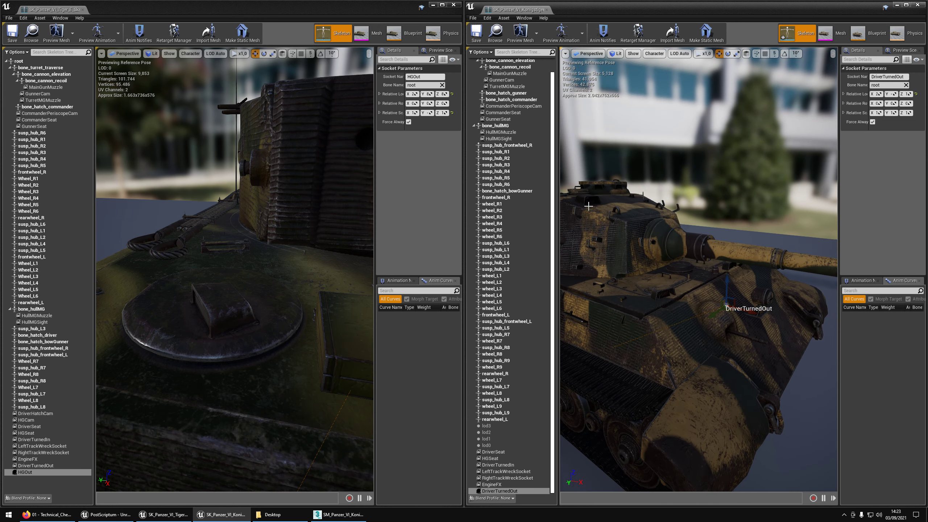
{"action": "scroll", "coordinate": [492, 67], "scroll_direction": "up", "scroll_amount": 2}
{"action": "left_click", "coordinate": [483, 61]}
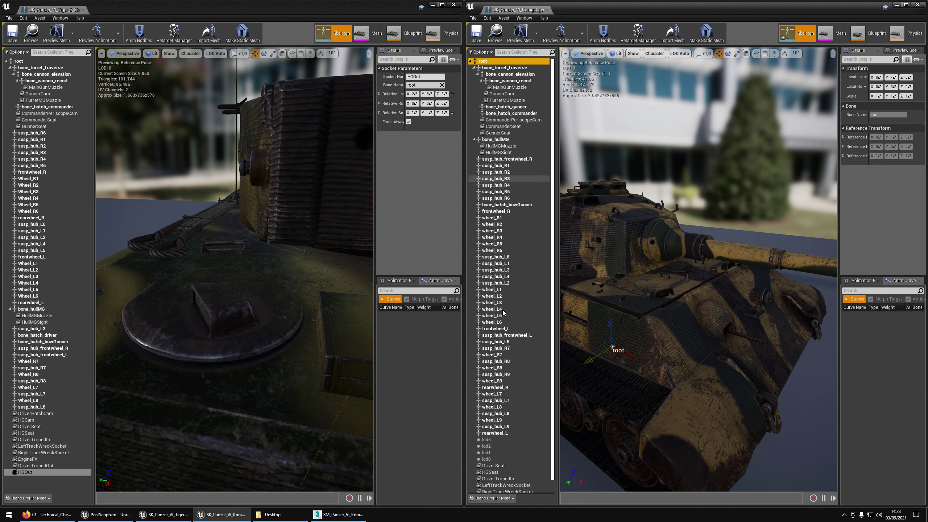
{"action": "scroll", "coordinate": [508, 398], "scroll_direction": "down", "scroll_amount": 2}
{"action": "left_click", "coordinate": [489, 491]}
{"action": "key", "text": "f"}
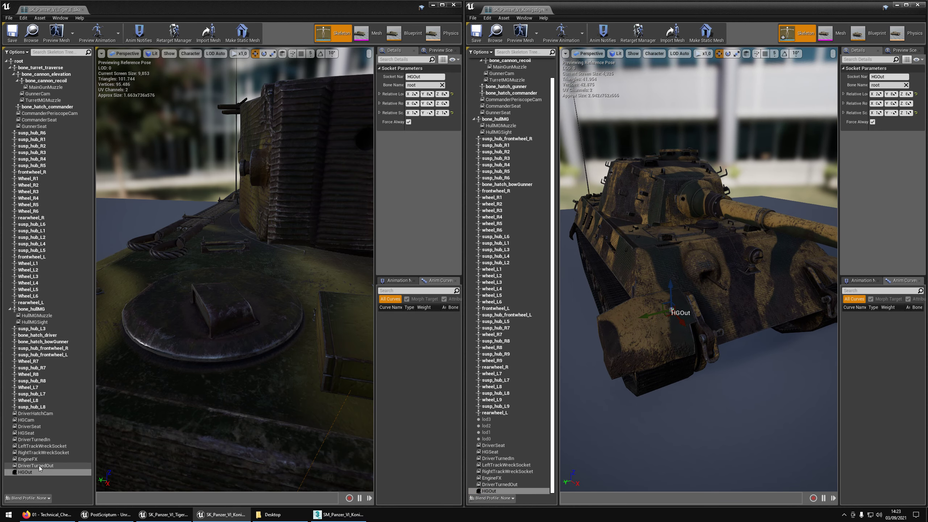
Step: Close the Tiger's skeleton and save the Königstiger's skeleton, checking the asset out from source control
{"action": "middle_click", "coordinate": [38, 8]}
{"action": "left_click", "coordinate": [476, 34]}
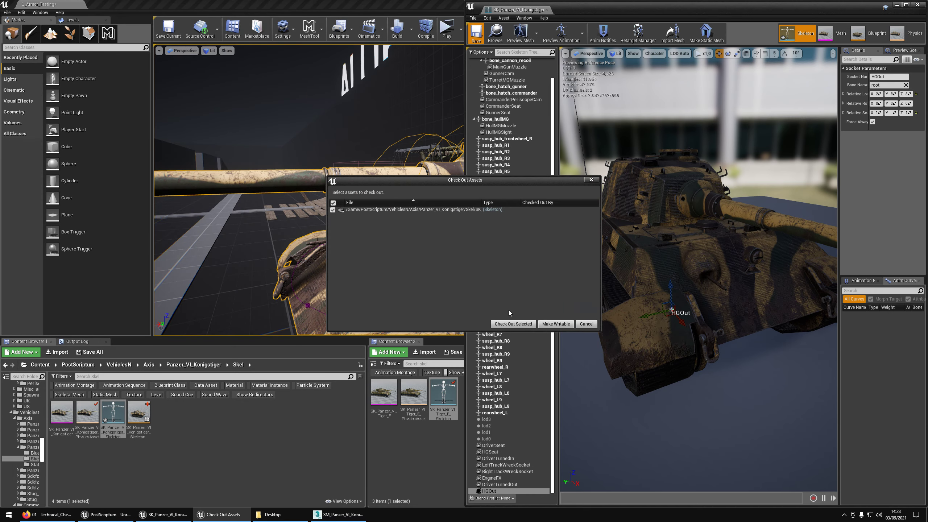
{"action": "left_click", "coordinate": [512, 323]}
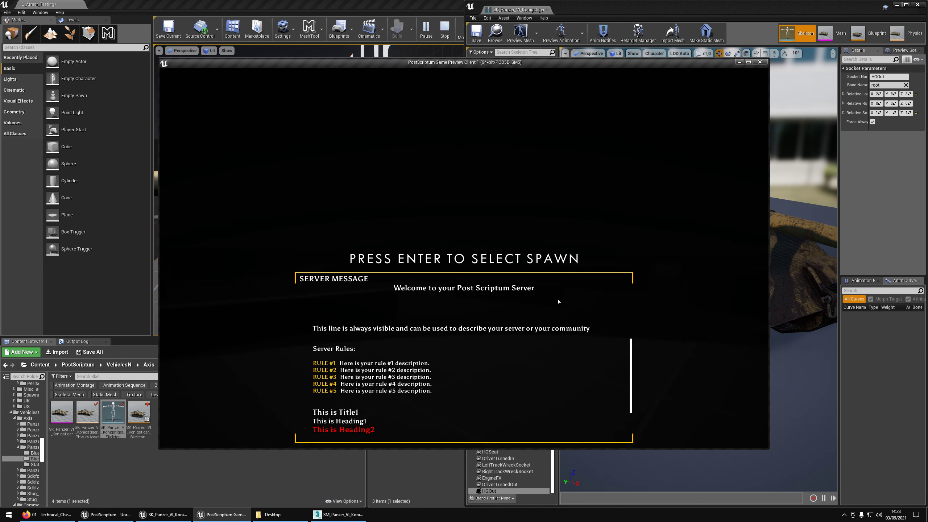
Step: Open spawn selection in the game preview and go to the section choice for the 4th Infantry faction
{"action": "key", "text": "Return"}
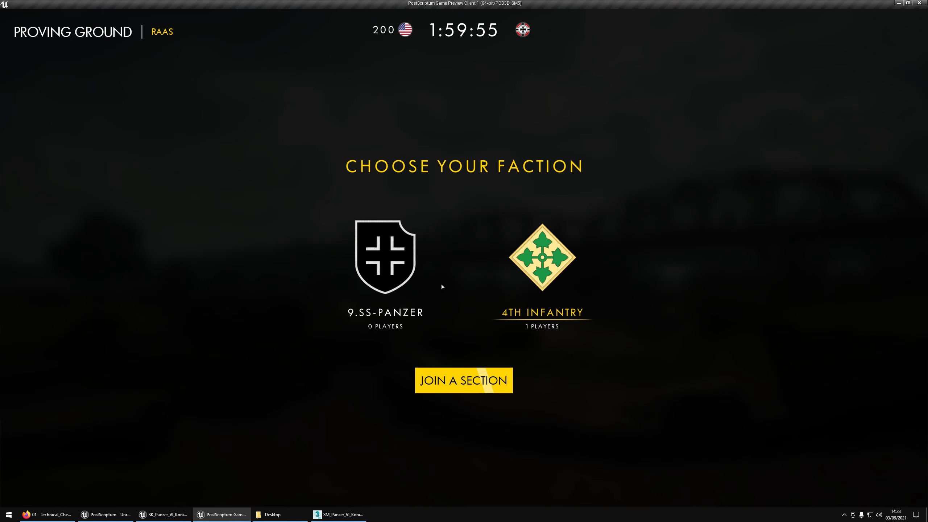
{"action": "left_click", "coordinate": [427, 377]}
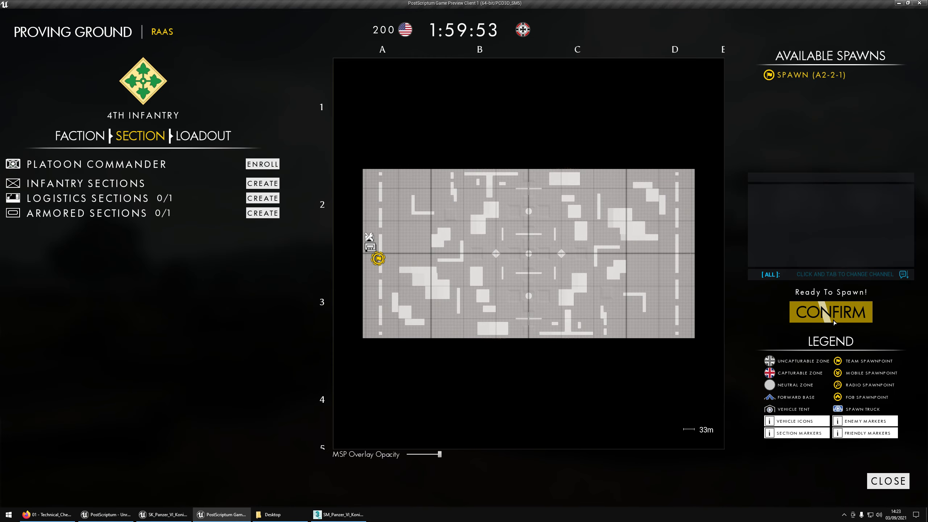
Step: Spawn into the test level, enter the King Tiger as driver and switch to the turned-out view
{"action": "left_click", "coordinate": [831, 312]}
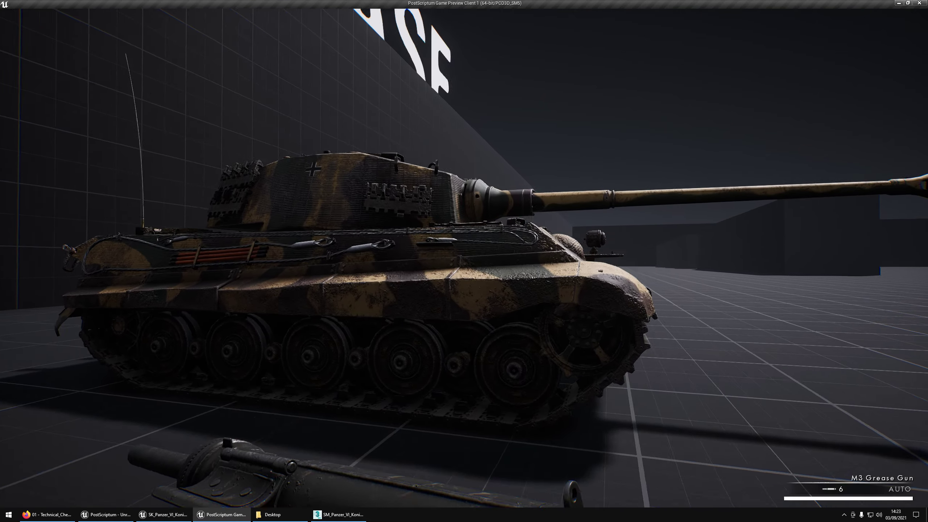
{"action": "key", "text": "w"}
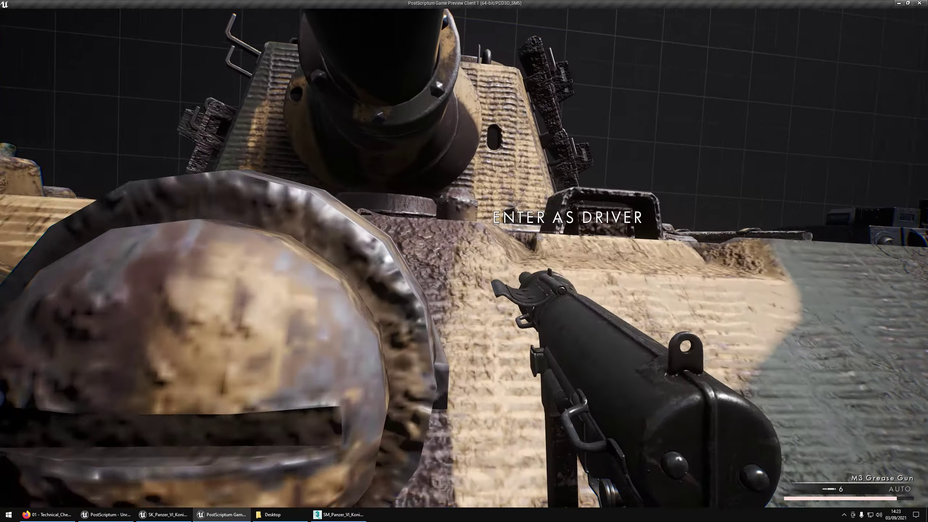
{"action": "key", "text": "space"}
{"action": "key", "text": "f"}
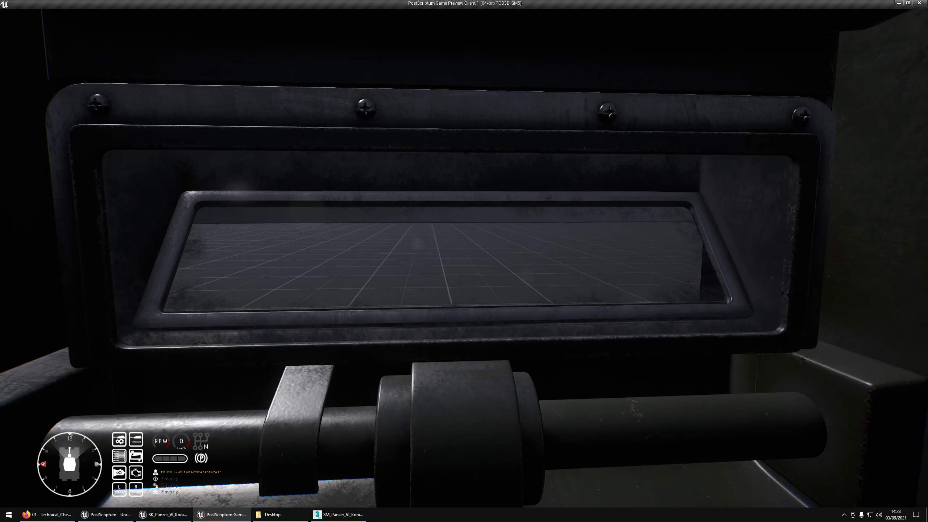
{"action": "key", "text": "x"}
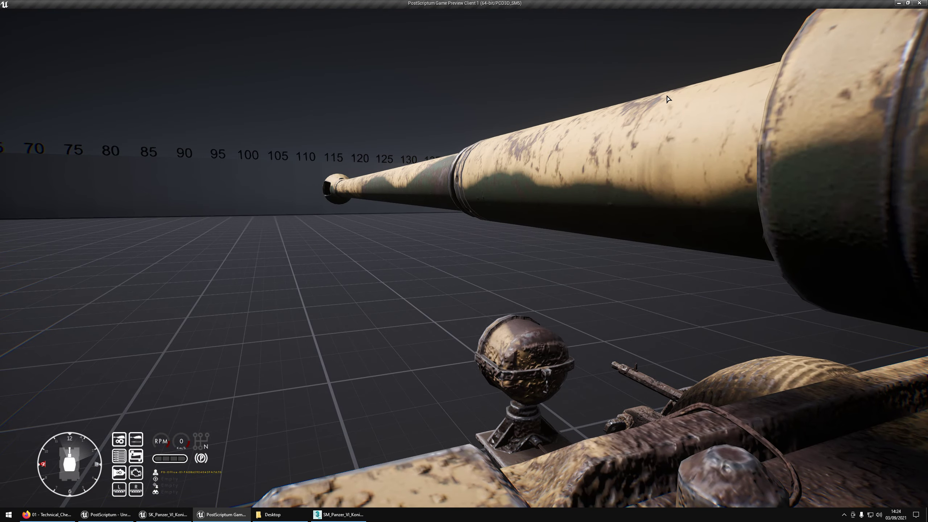
Step: Arrange the skeleton editor and a smaller game preview window side by side on the screen
{"action": "left_click_drag", "start_coordinate": [647, 3], "coordinate": [710, 79]}
{"action": "key", "text": "Escape"}
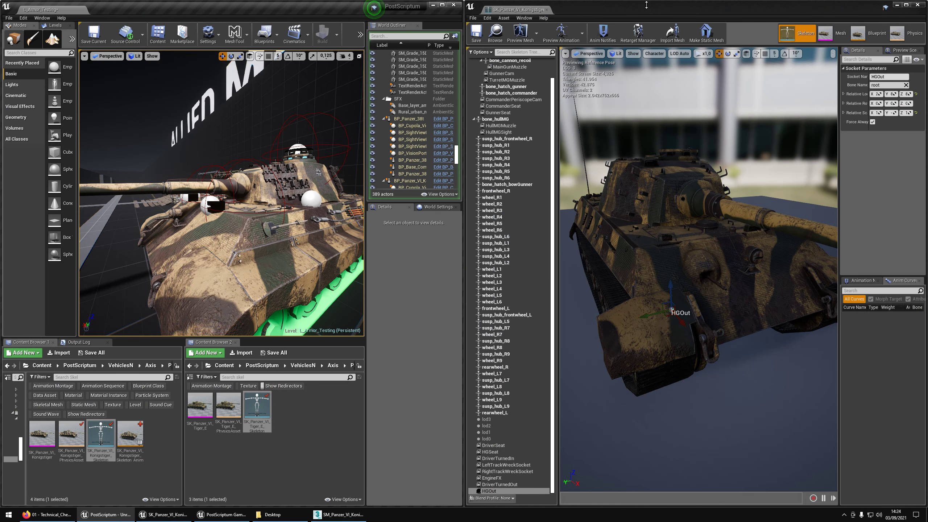
{"action": "key", "text": "super+Left"}
{"action": "key", "text": "super+Left"}
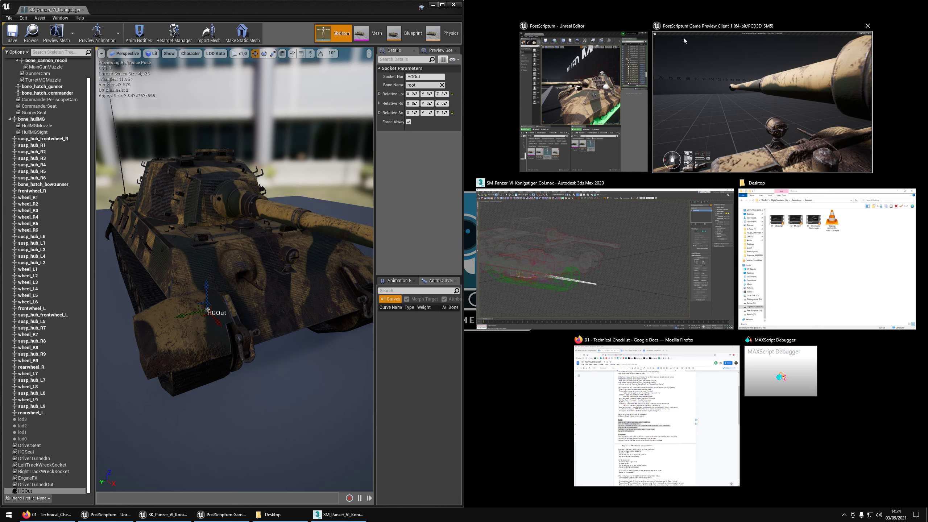
{"action": "key", "text": "Escape"}
{"action": "left_click_drag", "start_coordinate": [649, 82], "coordinate": [585, 22]}
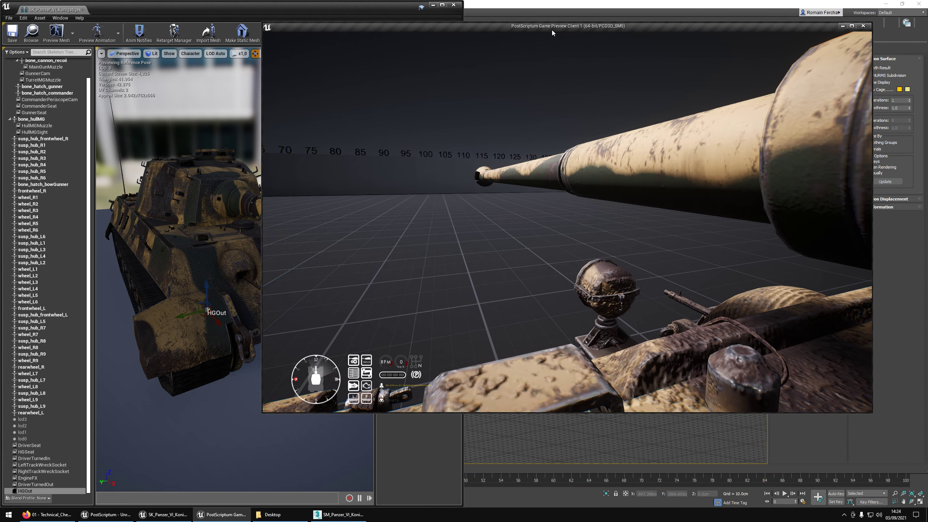
{"action": "left_click_drag", "start_coordinate": [305, 408], "coordinate": [497, 277]}
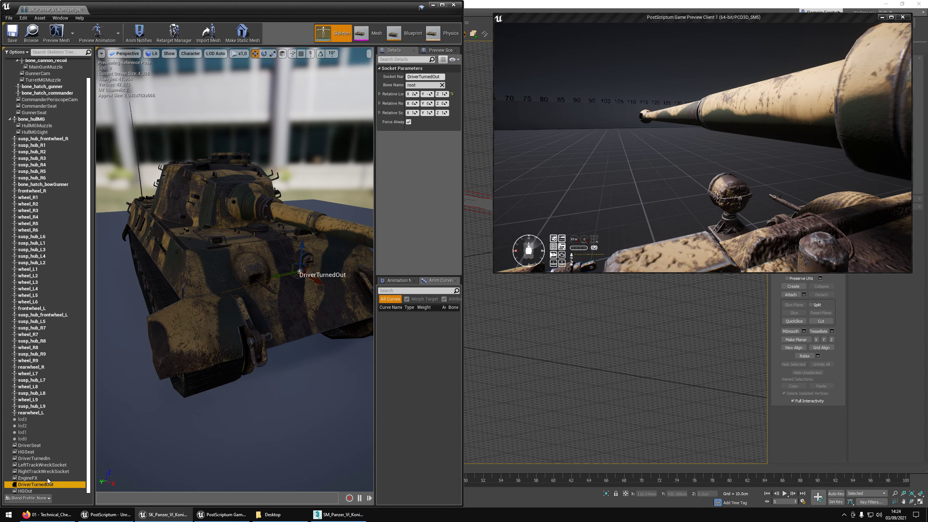
Step: Delete the DriverTurnedOut socket from the King Tiger skeleton
{"action": "right_click_drag", "start_coordinate": [249, 356], "coordinate": [204, 356]}
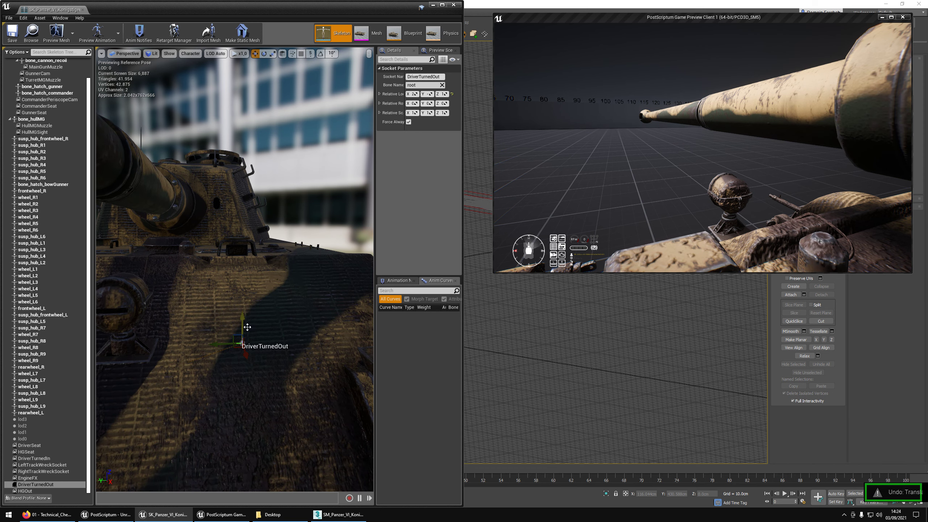
{"action": "left_click", "coordinate": [32, 484]}
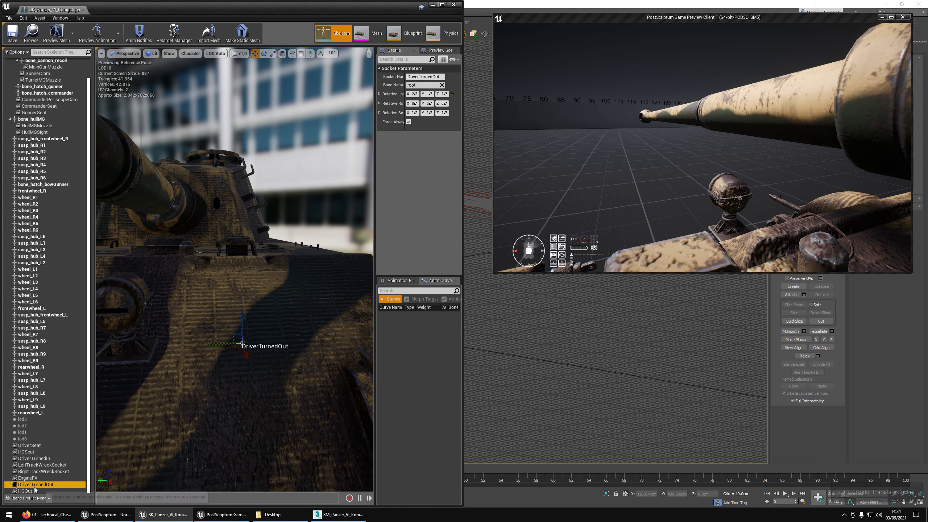
{"action": "key", "text": "Delete"}
Step: Lower the DriverSeat socket on the front of the hull, checking the driver's view in the running game preview
{"action": "left_click", "coordinate": [34, 456]}
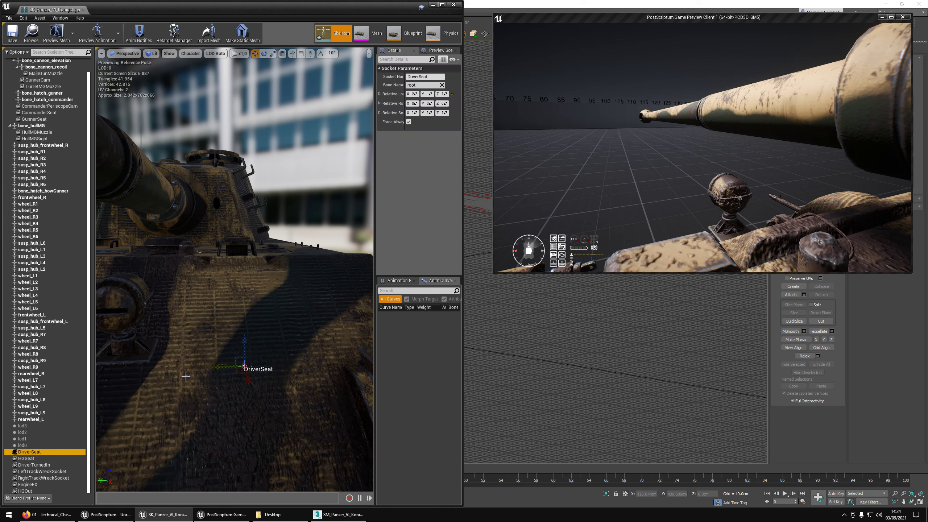
{"action": "left_click_drag", "start_coordinate": [249, 350], "coordinate": [219, 387]}
{"action": "left_click", "coordinate": [639, 227]}
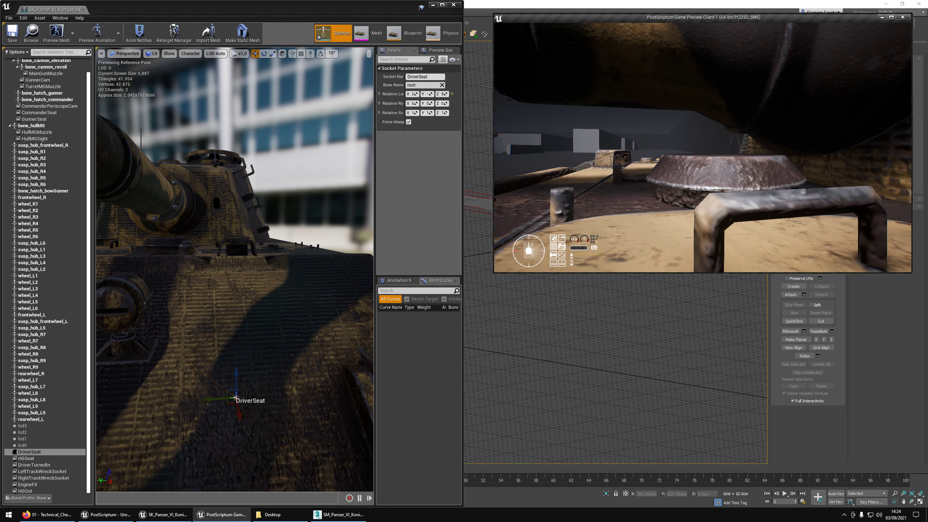
{"action": "key", "text": "shift+F1"}
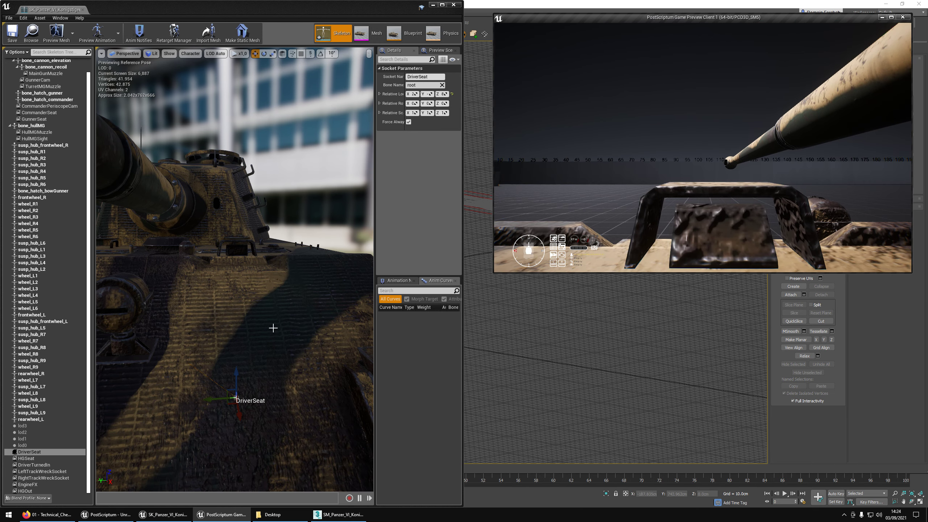
{"action": "left_click_drag", "start_coordinate": [239, 381], "coordinate": [230, 385]}
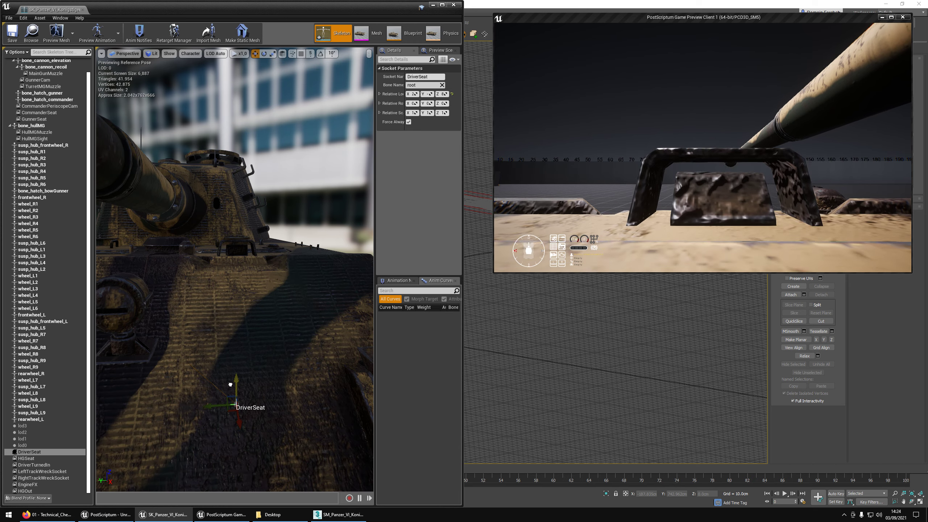
Step: Check the gunner seat's view in the game preview, maximise the preview and end the play session
{"action": "left_click", "coordinate": [666, 252]}
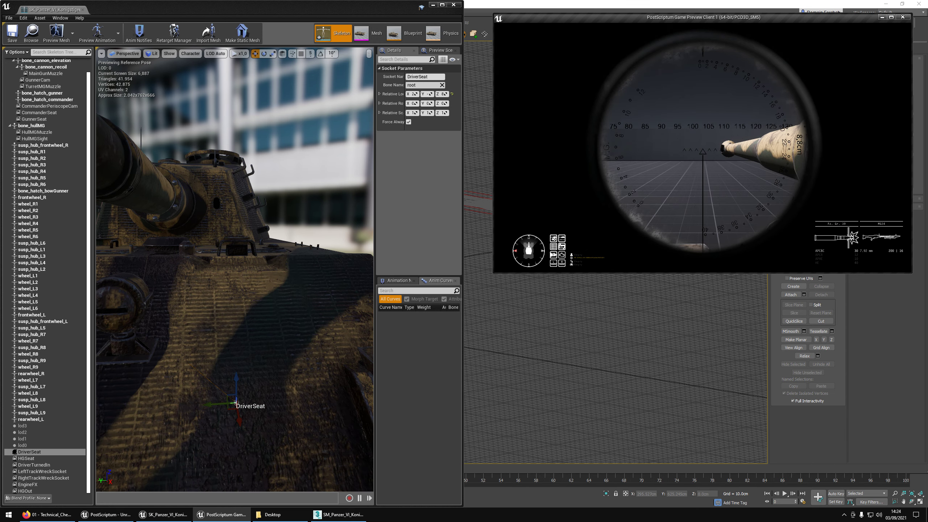
{"action": "left_click", "coordinate": [891, 18]}
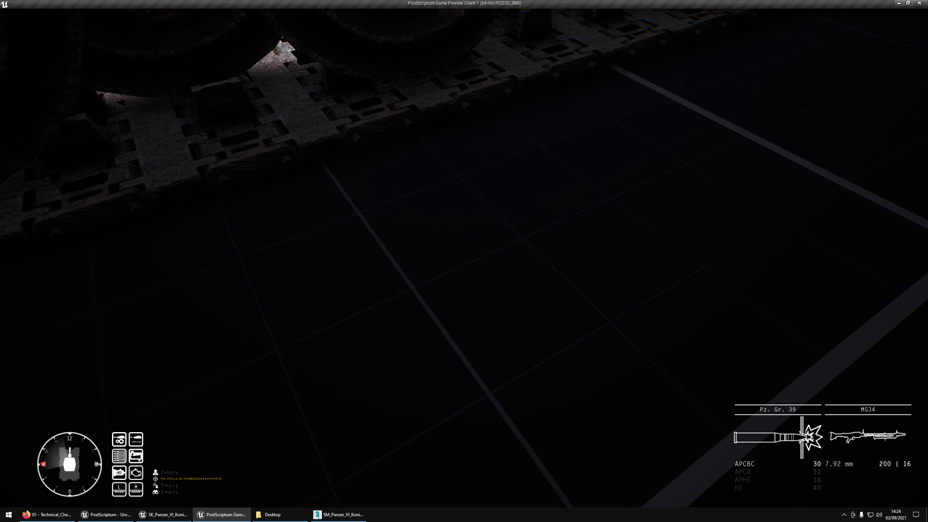
{"action": "key", "text": "Escape"}
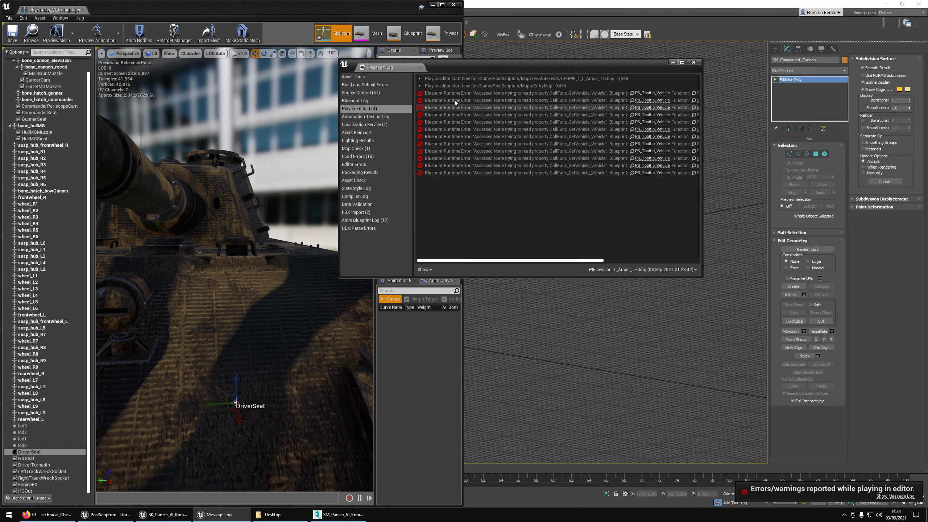
Step: Close the message log and the skeleton editor to return to the level editor
{"action": "middle_click", "coordinate": [391, 71]}
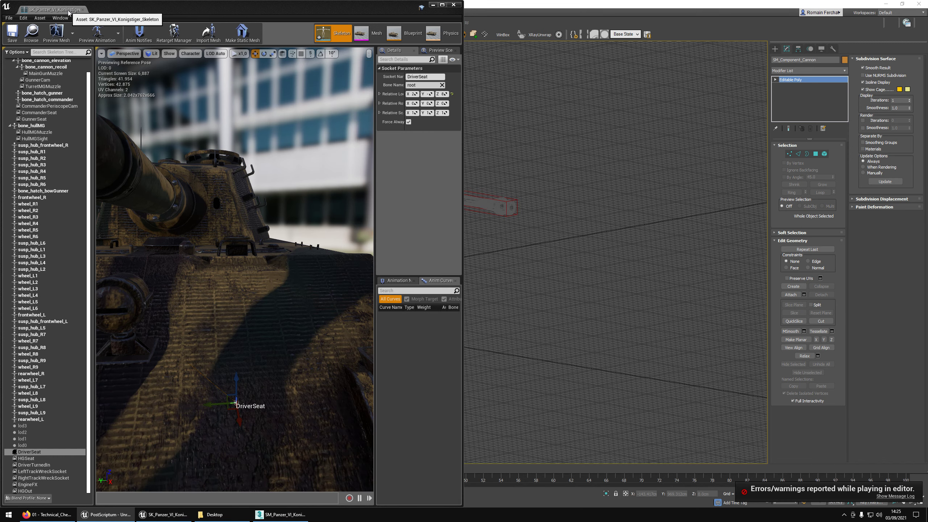
{"action": "left_click", "coordinate": [82, 9]}
{"action": "left_click", "coordinate": [442, 6]}
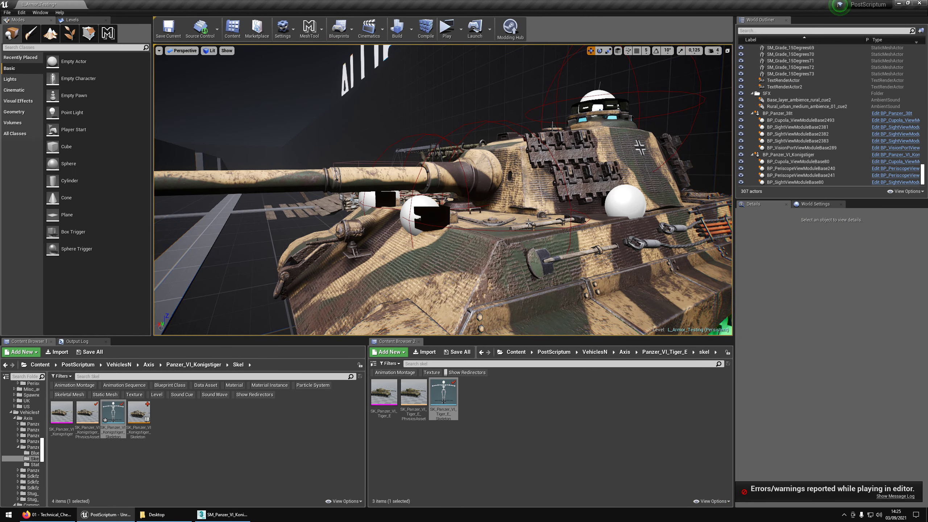
Step: Open the King Tiger's BP_Panzer_VI_Konigstiger blueprint from the level and maximise its editor
{"action": "right_click_drag", "start_coordinate": [443, 190], "coordinate": [387, 200]}
{"action": "right_click", "coordinate": [560, 209]}
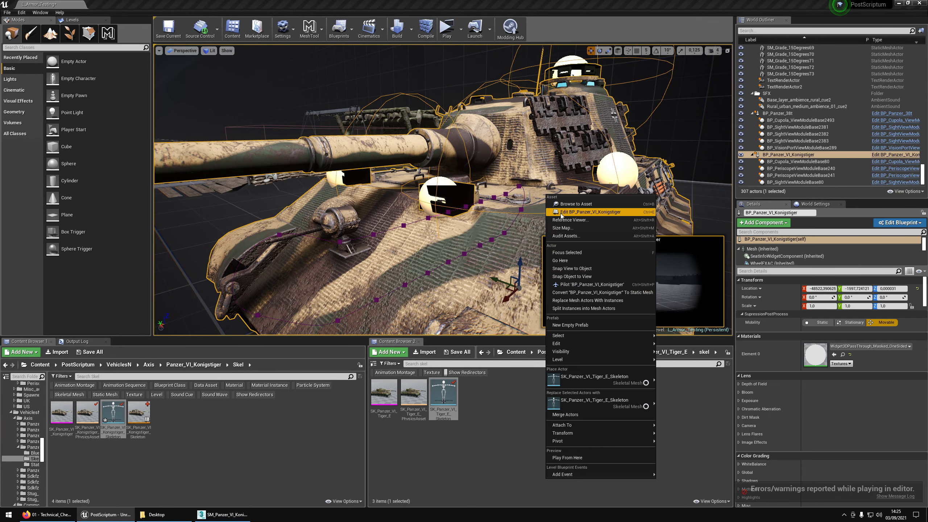
{"action": "left_click", "coordinate": [574, 215]}
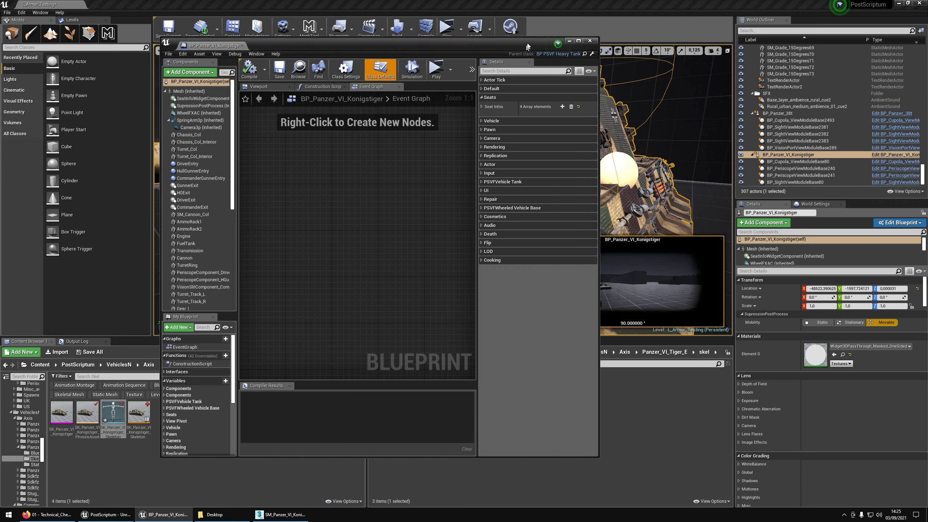
{"action": "left_click", "coordinate": [574, 49]}
Step: Examine the gunner's seat info (element 1) and its seat views against the turret model in the blueprint viewport
{"action": "left_click", "coordinate": [674, 64]}
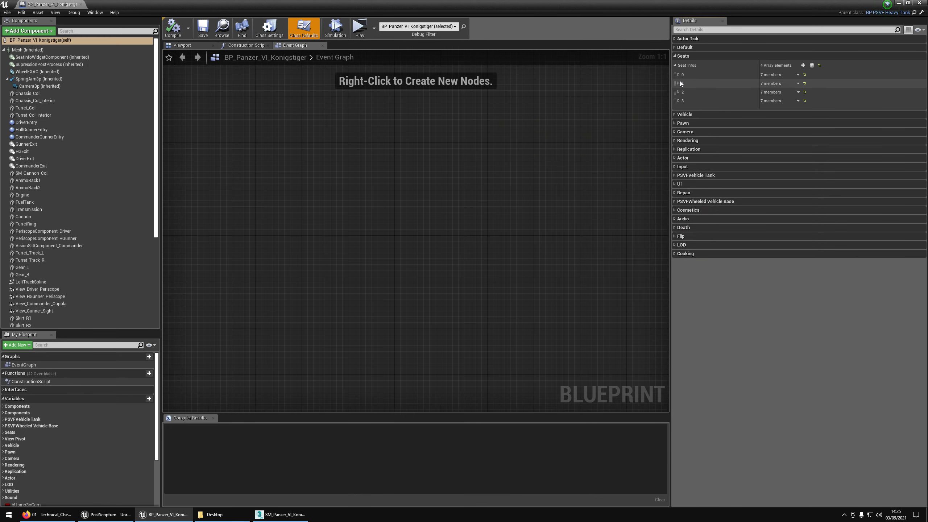
{"action": "left_click", "coordinate": [679, 83]}
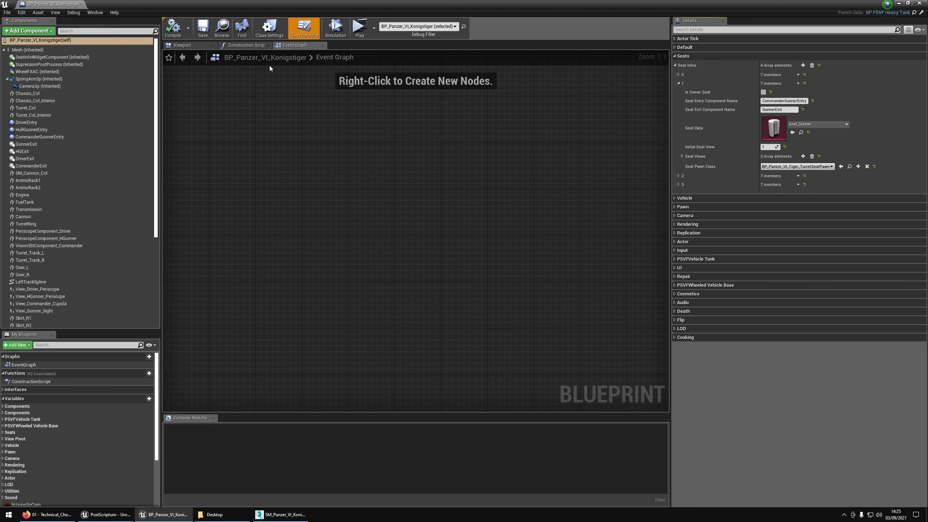
{"action": "left_click", "coordinate": [196, 48]}
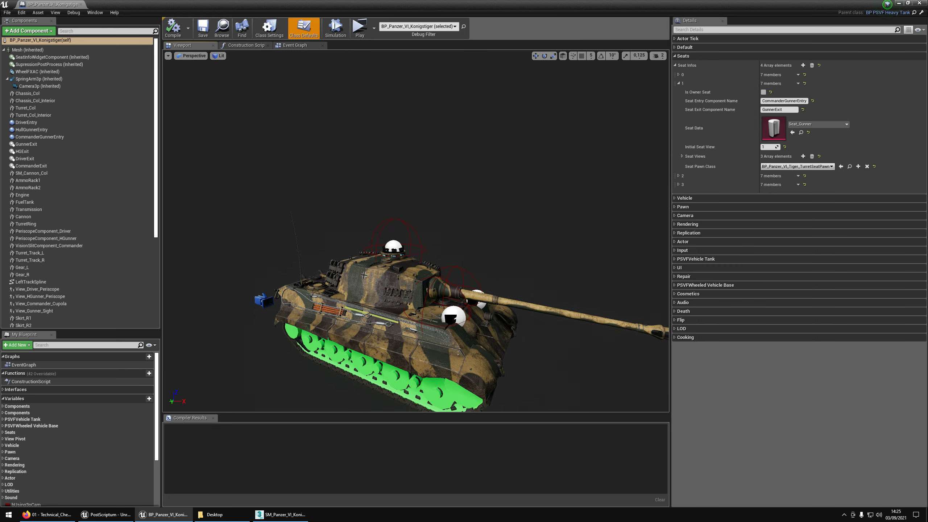
{"action": "key", "text": "w"}
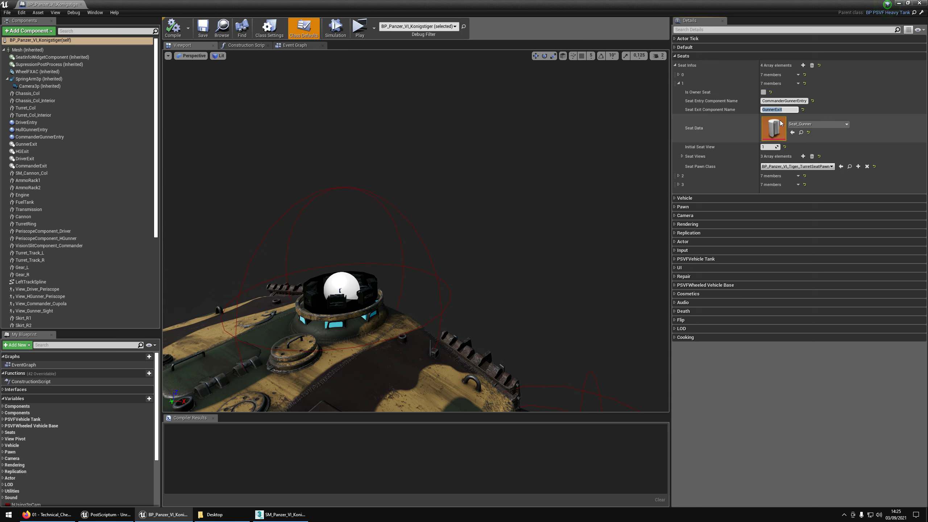
{"action": "left_click", "coordinate": [681, 157]}
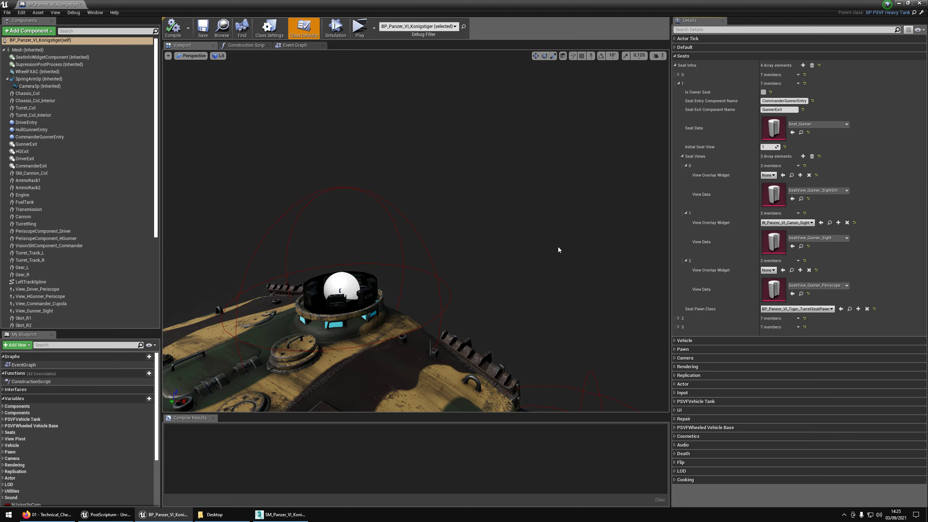
{"action": "right_click_drag", "start_coordinate": [558, 250], "coordinate": [431, 219]}
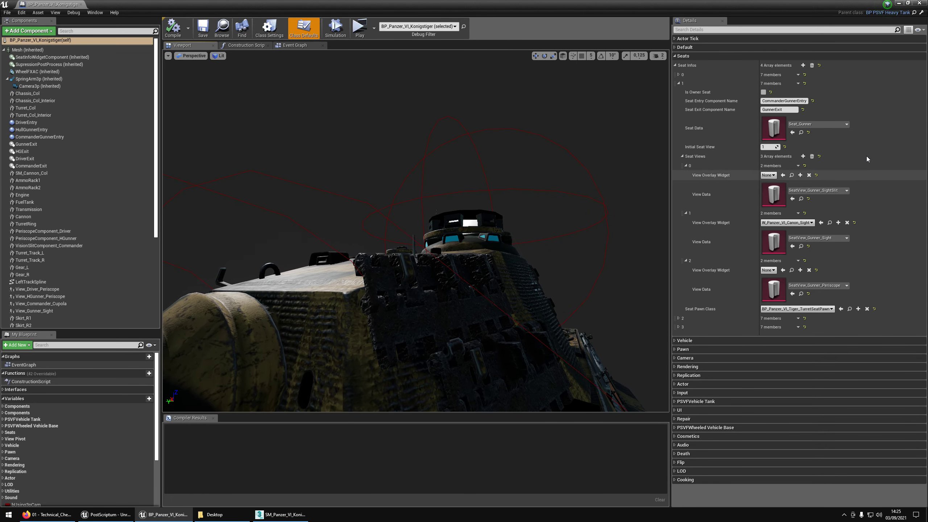
{"action": "right_click_drag", "start_coordinate": [538, 192], "coordinate": [497, 230]}
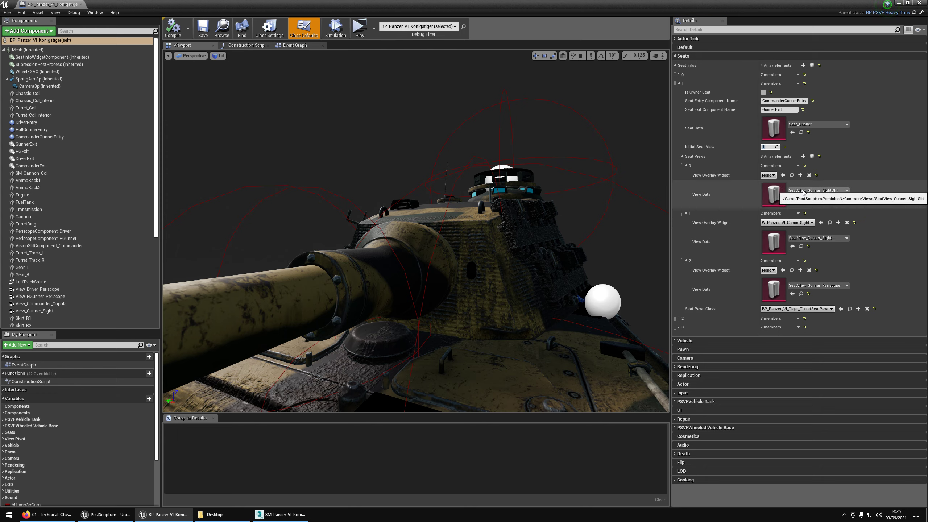
Step: Put the blueprint editor out of the way and open the Panzer_VI_Tiger_E Blueprints folder in the second content browser
{"action": "left_click_drag", "start_coordinate": [602, 4], "coordinate": [712, 220]}
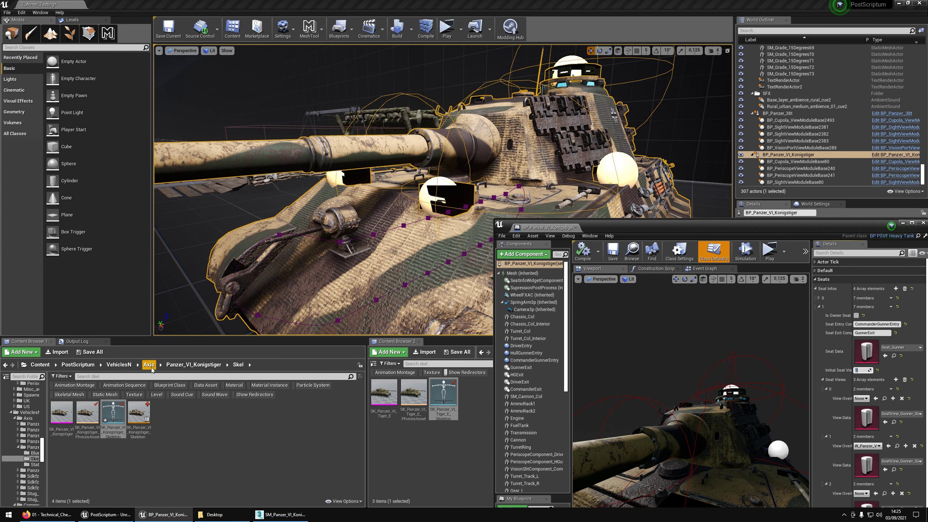
{"action": "right_click", "coordinate": [432, 444]}
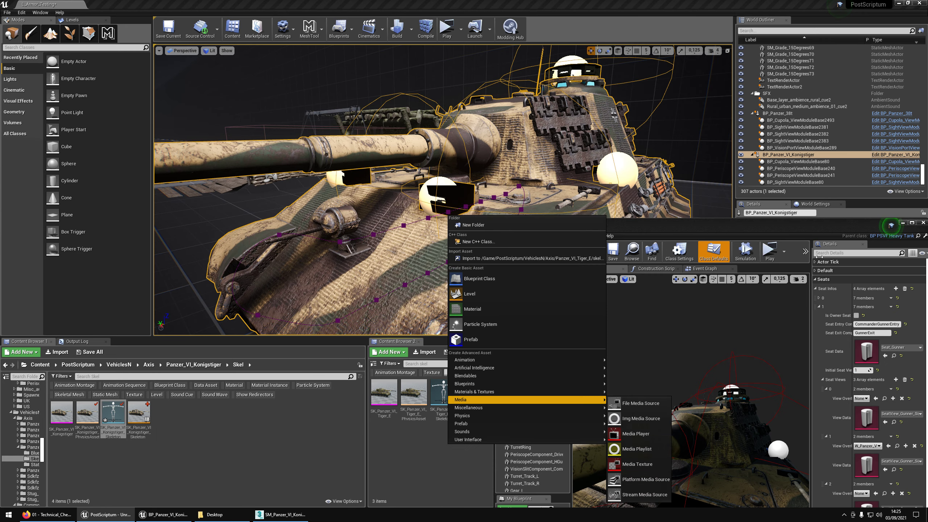
{"action": "left_click", "coordinate": [902, 222]}
{"action": "left_click", "coordinate": [902, 222]}
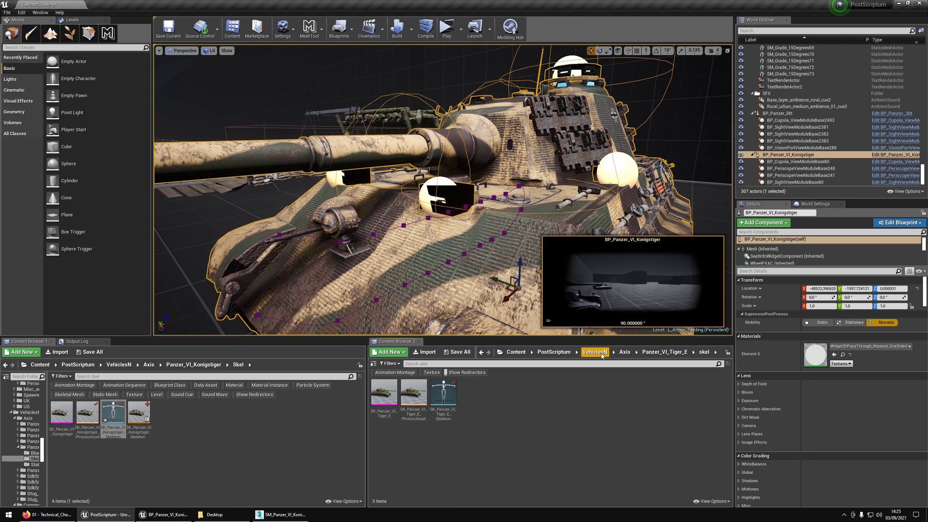
{"action": "left_click", "coordinate": [647, 356]}
{"action": "double_click", "coordinate": [414, 406]}
Step: Delete the BP_Panzer_38t actor from the level and place BP_Panzer_VI_Tiger_E near the King Tiger
{"action": "right_click_drag", "start_coordinate": [417, 249], "coordinate": [504, 256]}
{"action": "left_click", "coordinate": [503, 191]}
{"action": "key", "text": "Delete"}
{"action": "left_click_drag", "start_coordinate": [414, 406], "coordinate": [508, 220]}
{"action": "key", "text": "g"}
{"action": "mouse_move", "coordinate": [508, 220]}
{"action": "right_mouse_down"}
{"action": "mouse_move", "coordinate": [533, 223]}
{"action": "mouse_move", "coordinate": [501, 230]}
{"action": "right_mouse_up"}
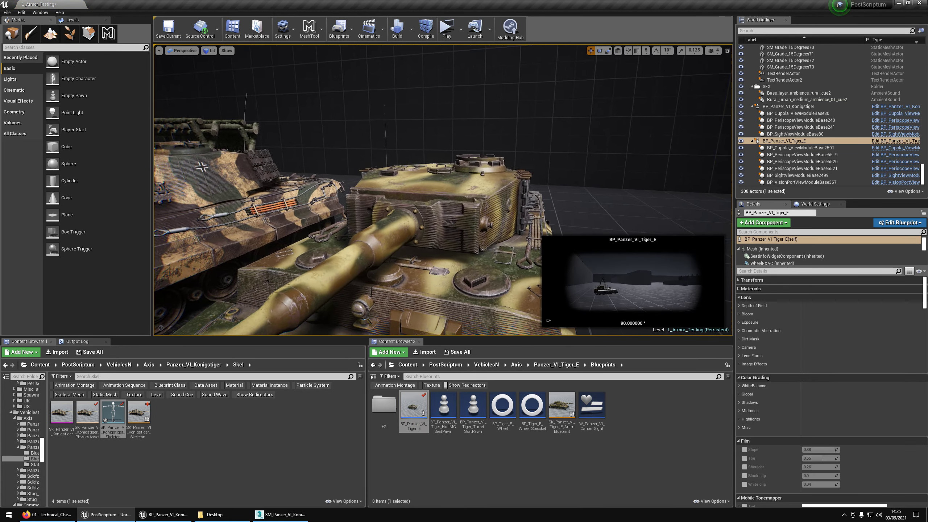
Step: Inspect the front and side of the Tiger E's turret in the level for comparison with the King Tiger
{"action": "right_click_drag", "start_coordinate": [421, 169], "coordinate": [318, 187]}
{"action": "key", "text": "g"}
{"action": "key", "text": "g"}
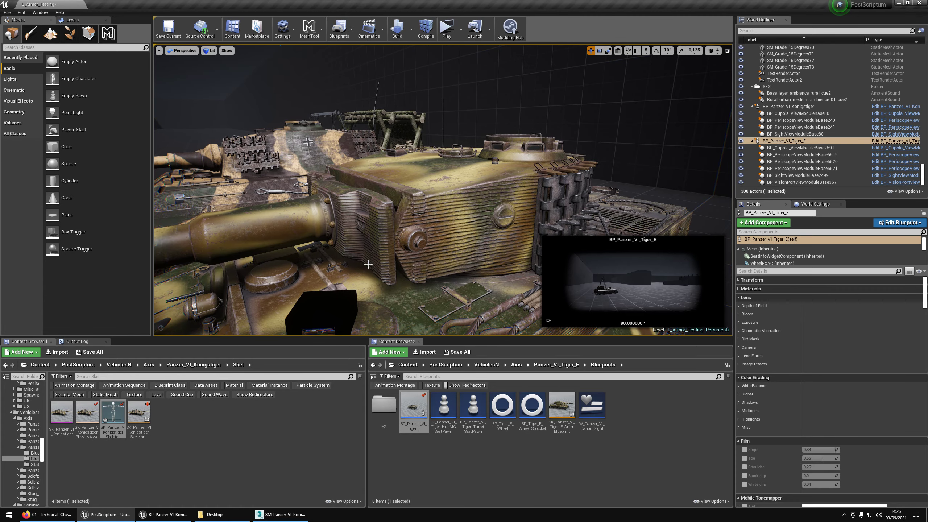
Step: Review the gunner's seat views once more in the BP_Panzer_VI_Konigstiger blueprint, then return to the level
{"action": "left_click", "coordinate": [174, 519]}
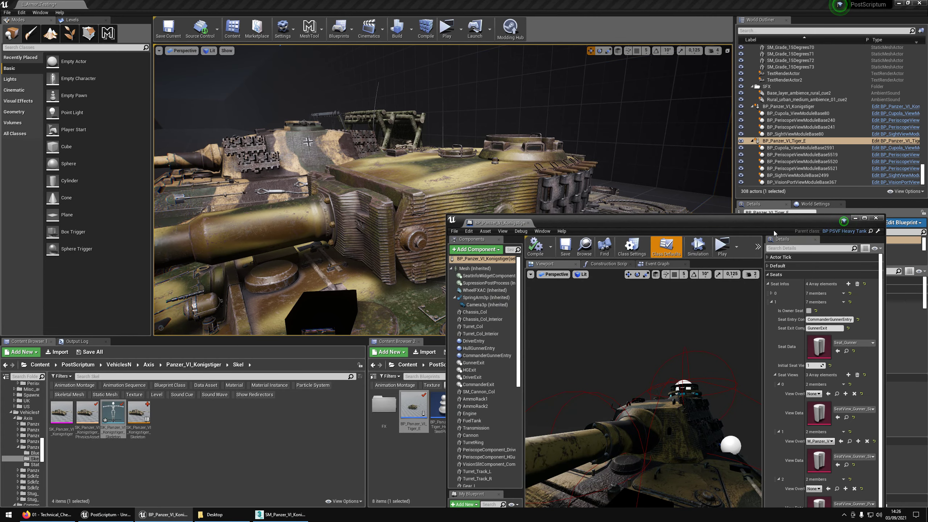
{"action": "left_click_drag", "start_coordinate": [840, 217], "coordinate": [837, 1]}
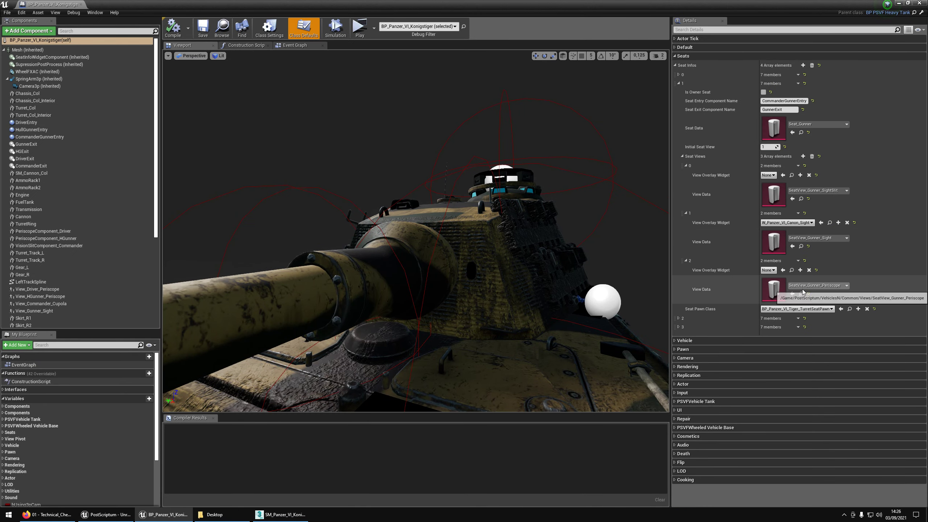
{"action": "left_click", "coordinate": [898, 2]}
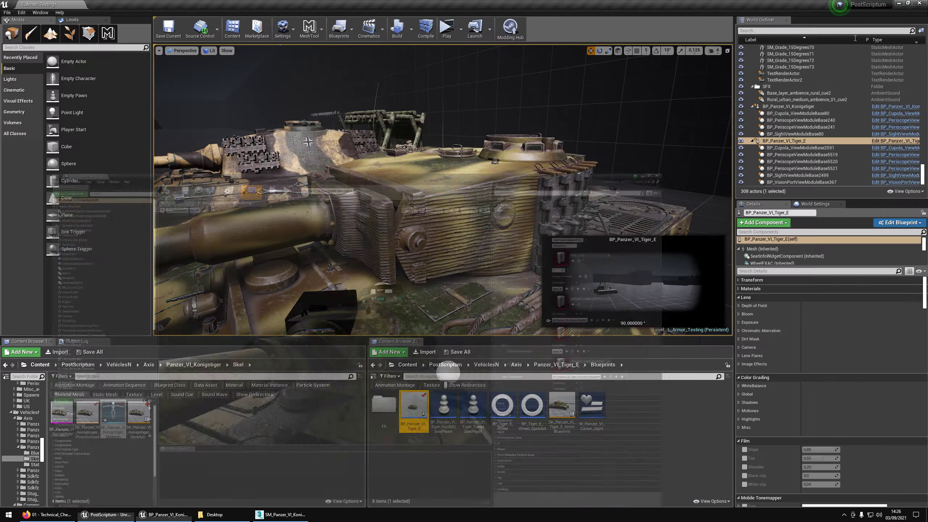
Step: Examine the roof, cupola and gun mantlet of the Tiger E's turret in the level
{"action": "key", "text": "w"}
{"action": "right_click_drag", "start_coordinate": [443, 190], "coordinate": [471, 146]}
{"action": "key", "text": "g"}
{"action": "key", "text": "g"}
{"action": "key", "text": "w"}
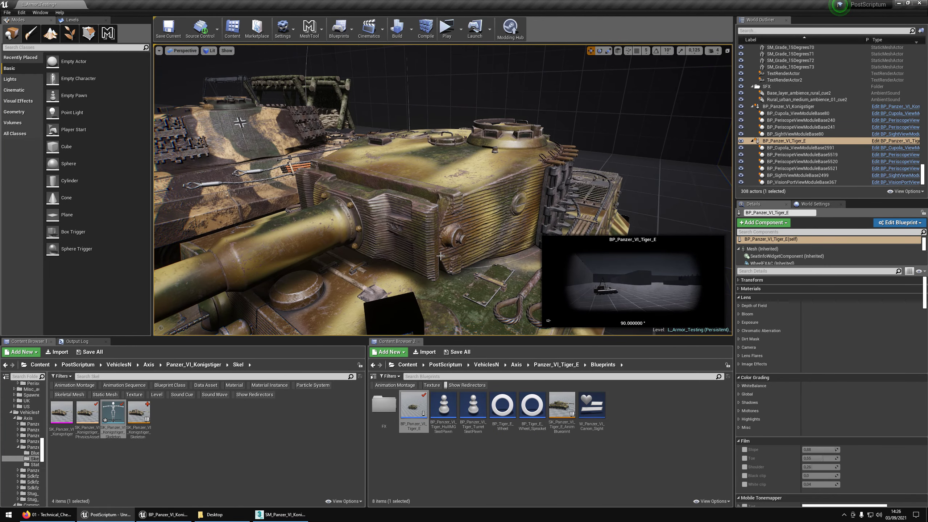
Step: Inspect the King Tiger's turret front, side and roof in the level, with the Tiger E behind it for comparison
{"action": "right_click_drag", "start_coordinate": [408, 266], "coordinate": [274, 286]}
{"action": "key", "text": "w"}
{"action": "key", "text": "d"}
{"action": "key", "text": "w"}
{"action": "key", "text": "s"}
{"action": "key", "text": "a"}
{"action": "key", "text": "w"}
{"action": "key", "text": "w"}
{"action": "key", "text": "w"}
{"action": "key", "text": "s"}
{"action": "key", "text": "w"}
{"action": "key", "text": "s"}
{"action": "mouse_move", "coordinate": [383, 165]}
{"action": "right_mouse_down"}
{"action": "mouse_move", "coordinate": [380, 157]}
{"action": "mouse_move", "coordinate": [394, 163]}
{"action": "mouse_move", "coordinate": [384, 166]}
{"action": "right_mouse_up"}
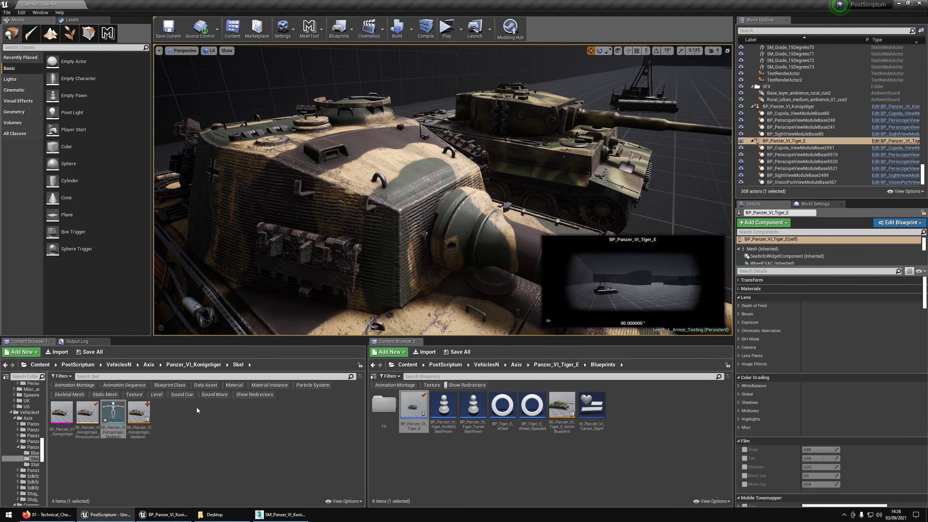
Step: Open the King Tiger's blueprint from its level actor and examine the turret roof and gun mount in the viewport
{"action": "right_click", "coordinate": [415, 183]}
{"action": "left_click", "coordinate": [443, 197]}
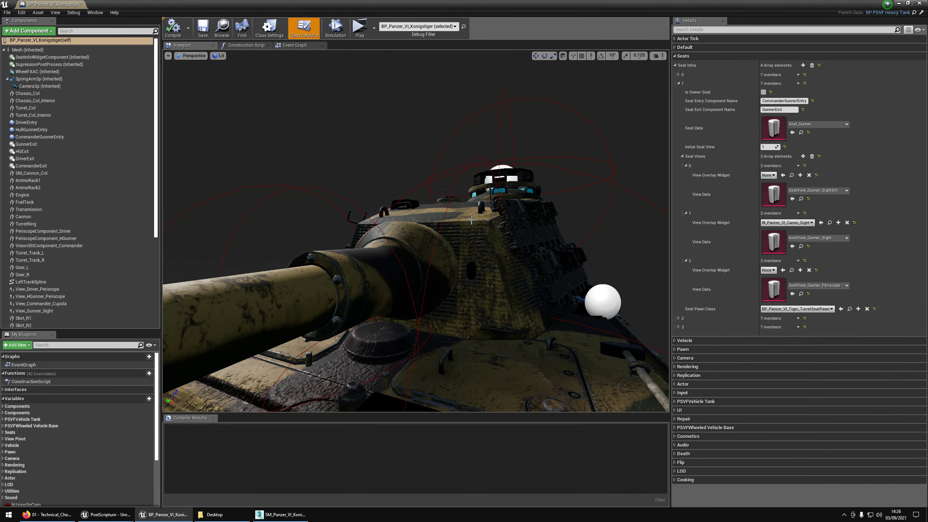
{"action": "key", "text": "w"}
{"action": "right_click_drag", "start_coordinate": [471, 220], "coordinate": [434, 151]}
{"action": "key", "text": "a"}
{"action": "key", "text": "a"}
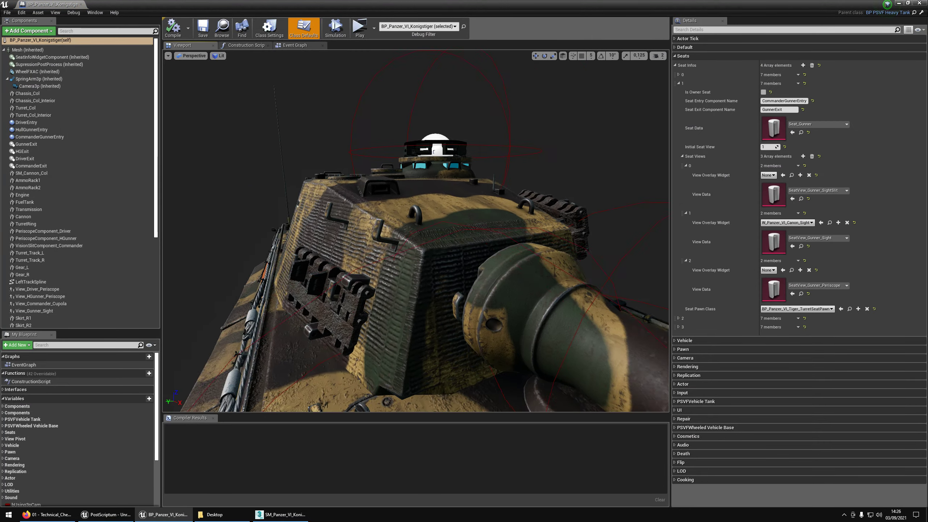
{"action": "mouse_move", "coordinate": [382, 182]}
{"action": "right_mouse_down"}
{"action": "mouse_move", "coordinate": [383, 168]}
{"action": "mouse_move", "coordinate": [383, 182]}
{"action": "right_mouse_up"}
{"action": "key", "text": "w"}
{"action": "key", "text": "s"}
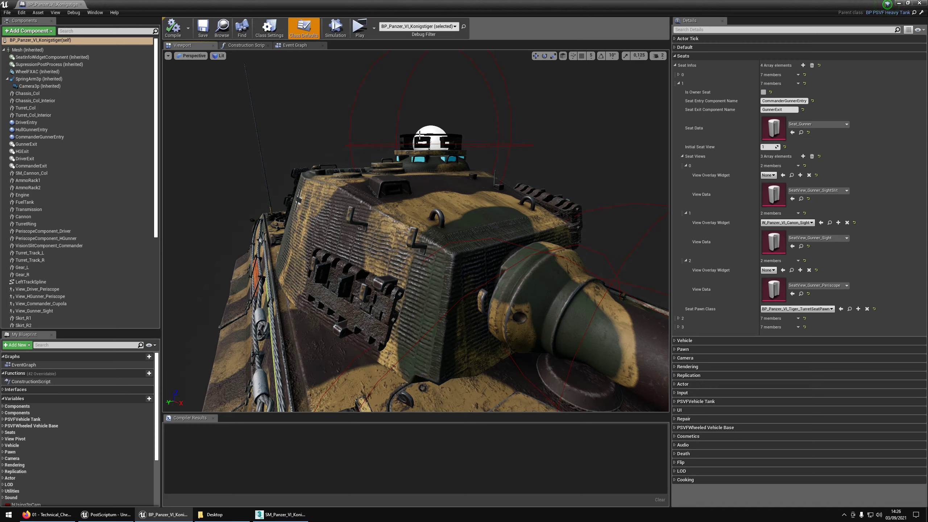
Step: Open the BP_Panzer_VI_Tiger_E blueprint from its level actor and copy the View_Gunner_Periscope component
{"action": "key", "text": "super+Down"}
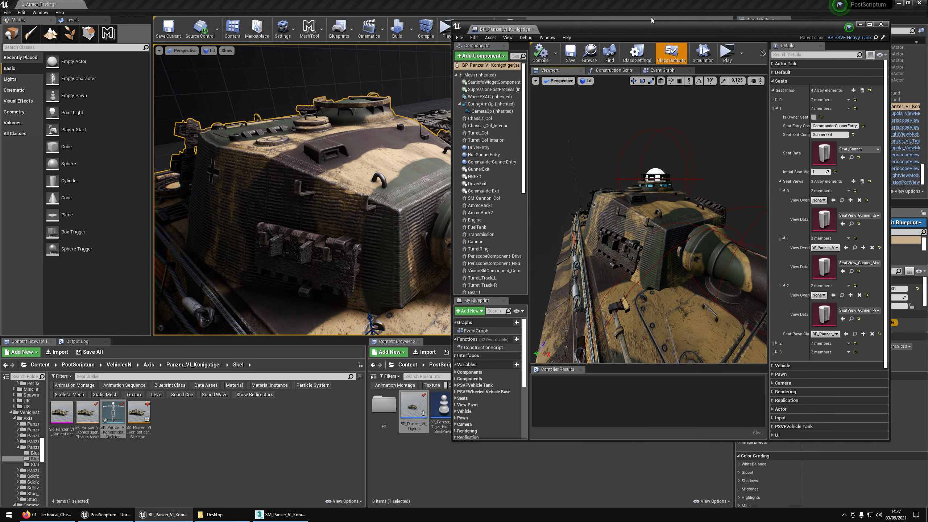
{"action": "left_click_drag", "start_coordinate": [651, 17], "coordinate": [529, 224]}
{"action": "right_click", "coordinate": [547, 115]}
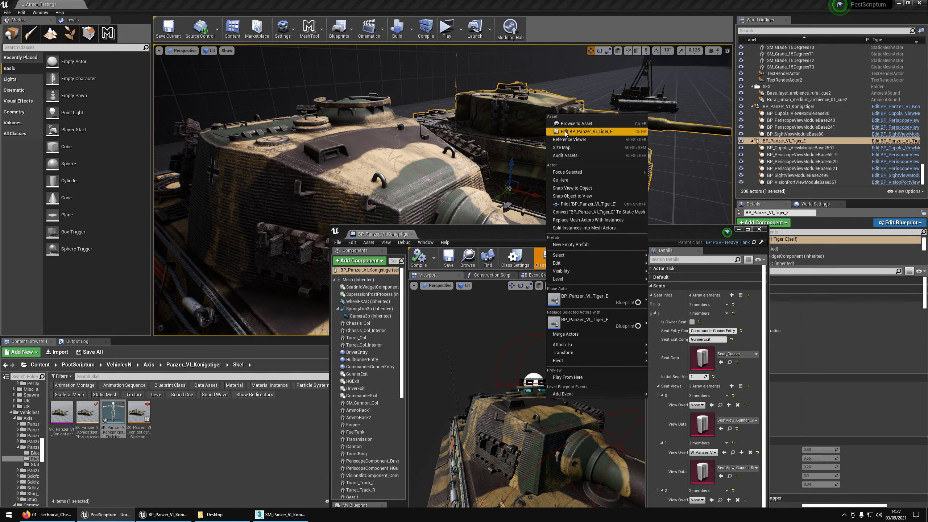
{"action": "left_click", "coordinate": [566, 132]}
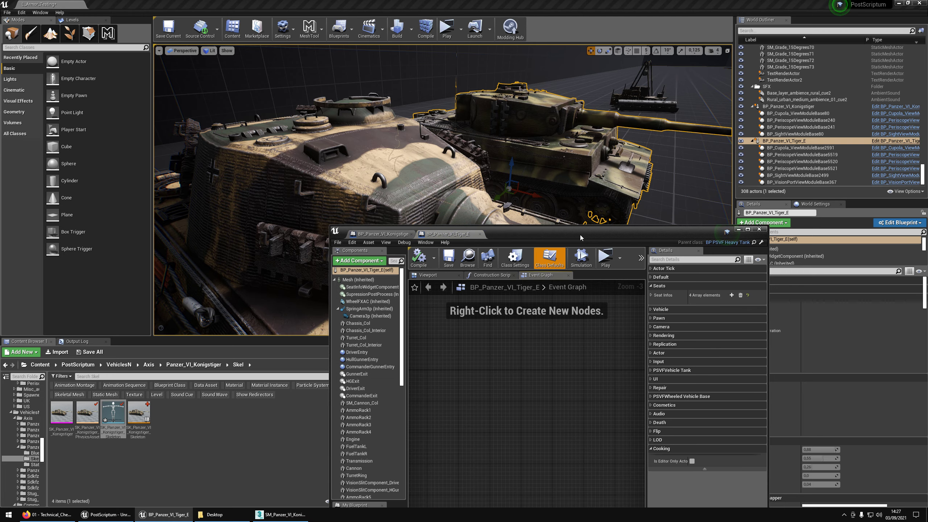
{"action": "double_click", "coordinate": [581, 237]}
{"action": "left_click", "coordinate": [197, 47]}
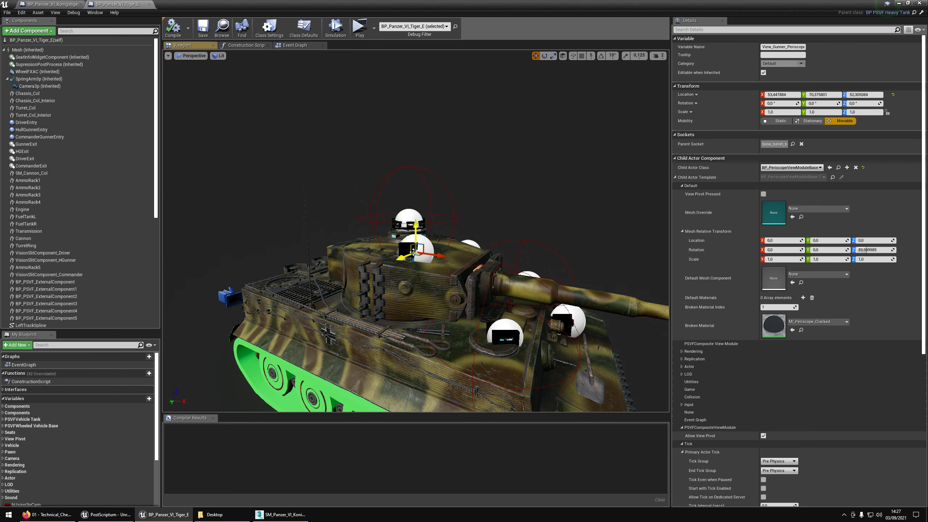
Step: Paste the copied gunner periscope component under the Mesh in BP_Panzer_VI_Konigstiger and select it
{"action": "left_click", "coordinate": [58, 5]}
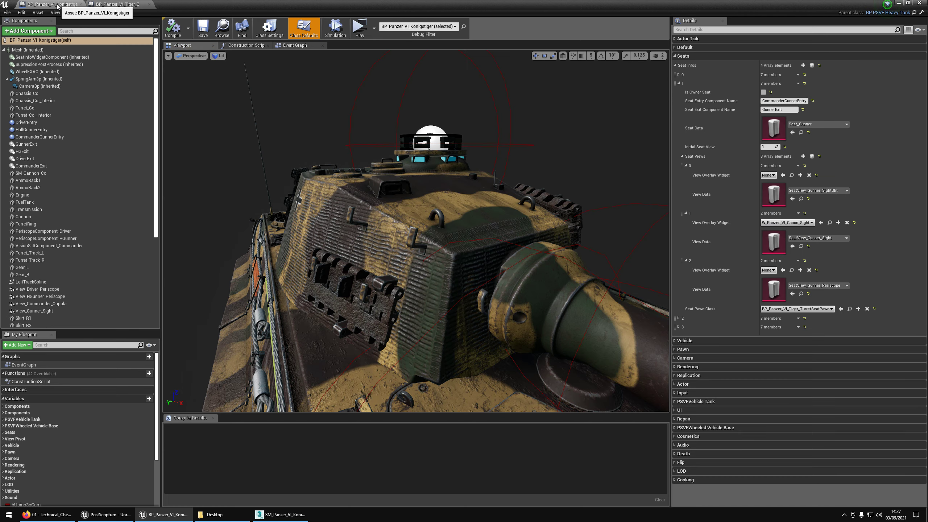
{"action": "left_click", "coordinate": [30, 51]}
{"action": "key", "text": "ctrl+v"}
{"action": "scroll", "coordinate": [55, 203], "scroll_direction": "down", "scroll_amount": 10}
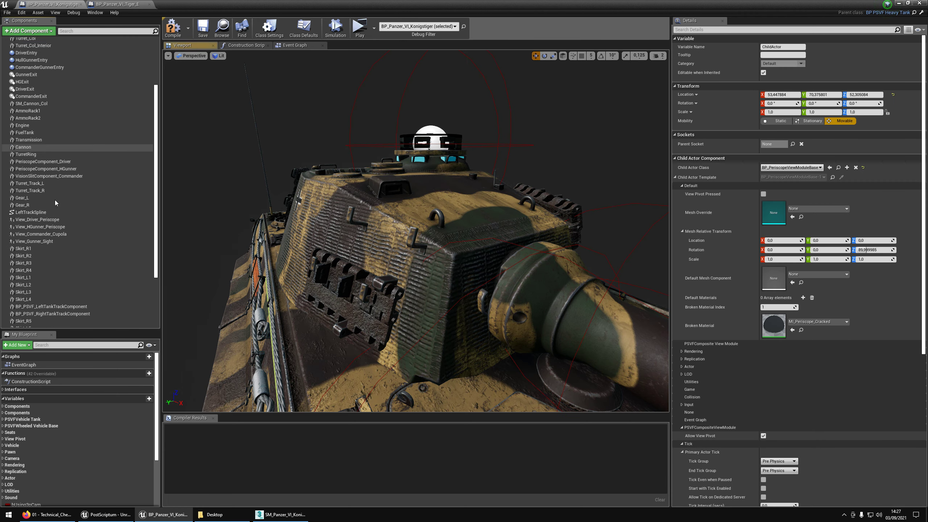
{"action": "left_click", "coordinate": [26, 263]}
{"action": "left_click", "coordinate": [27, 269]}
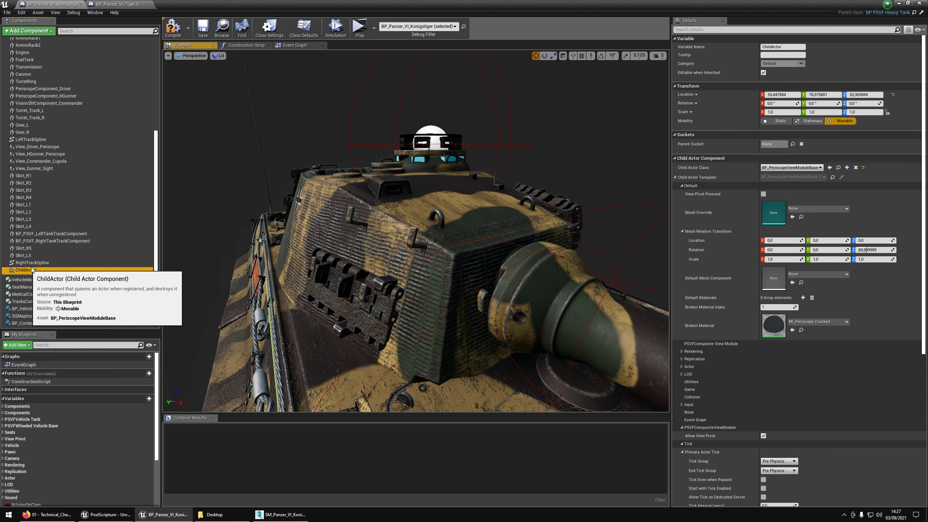
Step: Set the pasted periscope component's parent socket to the turret traverse bone
{"action": "key", "text": "s"}
{"action": "right_click_drag", "start_coordinate": [415, 230], "coordinate": [399, 248]}
{"action": "scroll", "coordinate": [399, 249], "scroll_direction": "up", "scroll_amount": 5}
{"action": "left_click", "coordinate": [792, 143]}
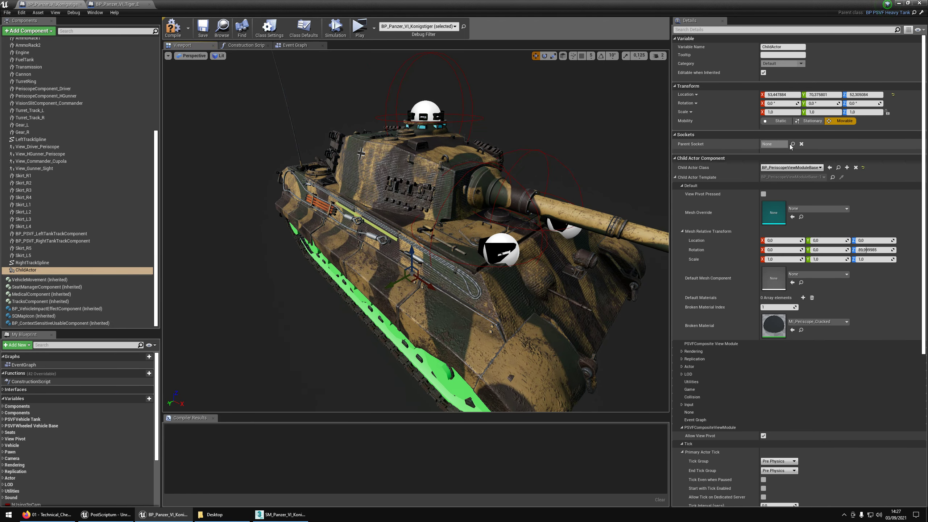
{"action": "type", "text": "traver"}
{"action": "left_click", "coordinate": [811, 161]}
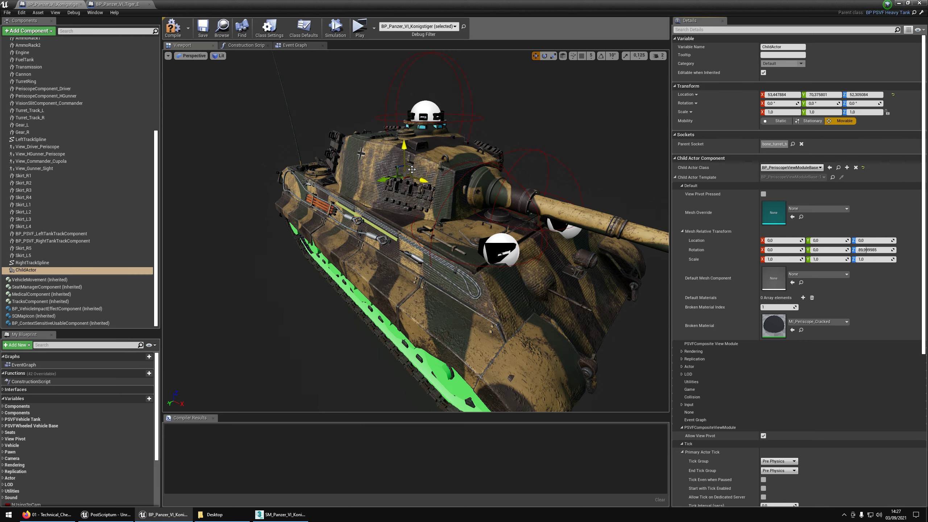
Step: Move the periscope component above the turret roof to about X 65.9, Y 45.2, Z 106.9
{"action": "left_click_drag", "start_coordinate": [412, 169], "coordinate": [424, 122]}
{"action": "right_click_drag", "start_coordinate": [423, 122], "coordinate": [413, 139]}
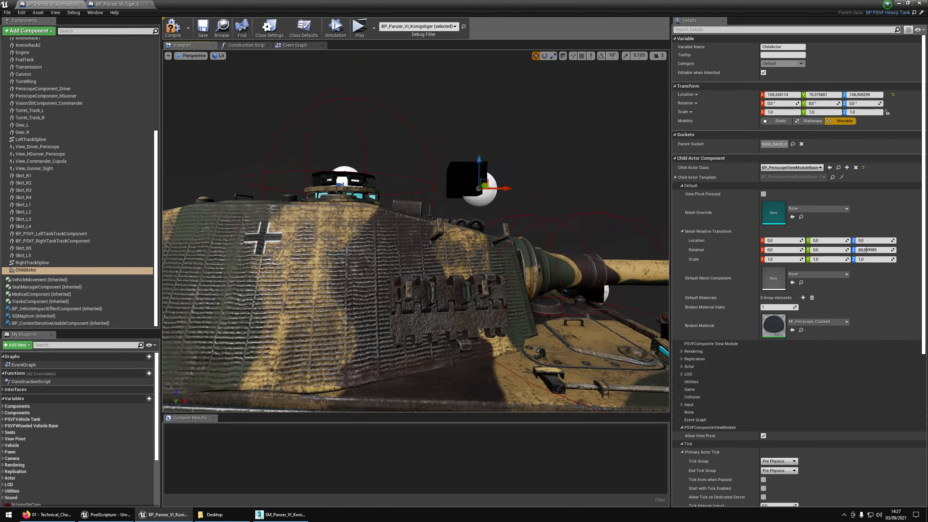
{"action": "right_click_drag", "start_coordinate": [522, 140], "coordinate": [522, 129]}
{"action": "left_click_drag", "start_coordinate": [607, 145], "coordinate": [447, 145]}
{"action": "right_click_drag", "start_coordinate": [448, 145], "coordinate": [471, 153]}
{"action": "scroll", "coordinate": [449, 153], "scroll_direction": "up", "scroll_amount": 2}
{"action": "left_click_drag", "start_coordinate": [316, 138], "coordinate": [456, 136]}
{"action": "right_click_drag", "start_coordinate": [456, 138], "coordinate": [464, 106]}
{"action": "key", "text": "w"}
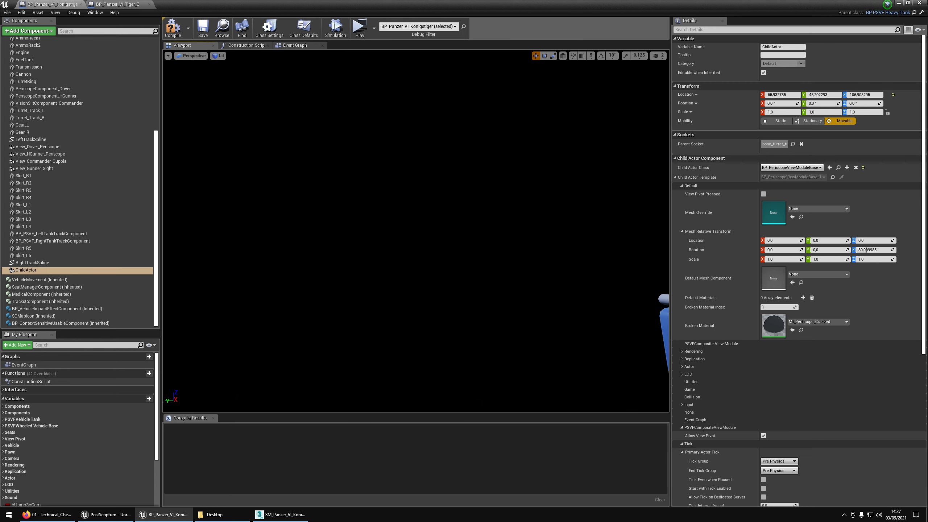
Step: Fine-position the periscope component at the roof's periscope housing, at about X 83.9, Y 48.3, Z 95.3
{"action": "key", "text": "s"}
{"action": "left_click_drag", "start_coordinate": [480, 240], "coordinate": [443, 314]}
{"action": "key", "text": "d"}
{"action": "right_click_drag", "start_coordinate": [443, 314], "coordinate": [369, 307]}
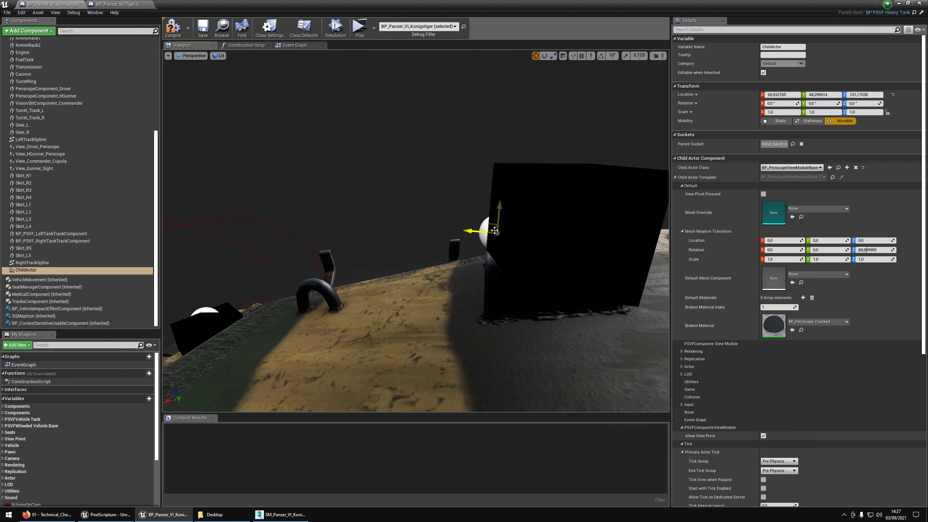
{"action": "left_click_drag", "start_coordinate": [494, 230], "coordinate": [318, 233]}
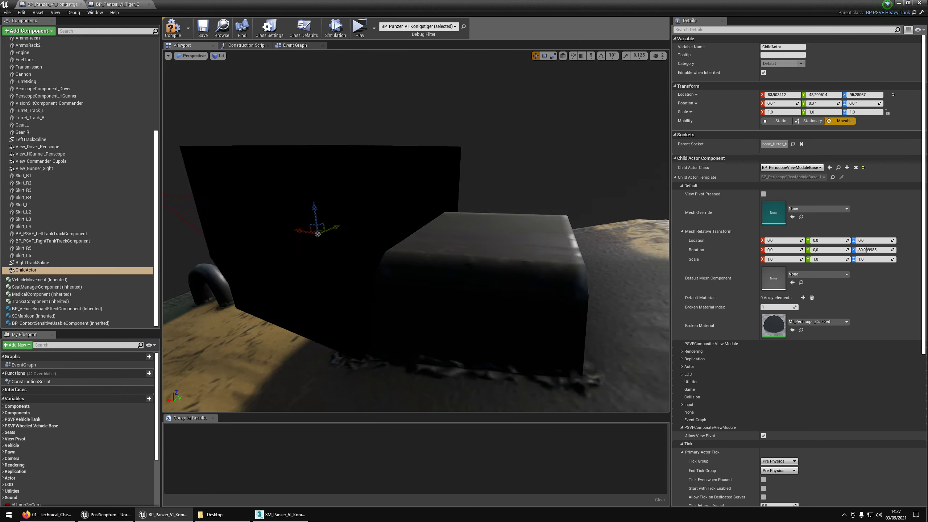
Step: Disable Allow View Pivot on the periscope component and check its placement on the turret roof from several angles
{"action": "key", "text": "d"}
{"action": "right_click_drag", "start_coordinate": [317, 233], "coordinate": [384, 234]}
{"action": "key", "text": "s"}
{"action": "key", "text": "w"}
{"action": "key", "text": "w"}
{"action": "key", "text": "w"}
{"action": "key", "text": "s"}
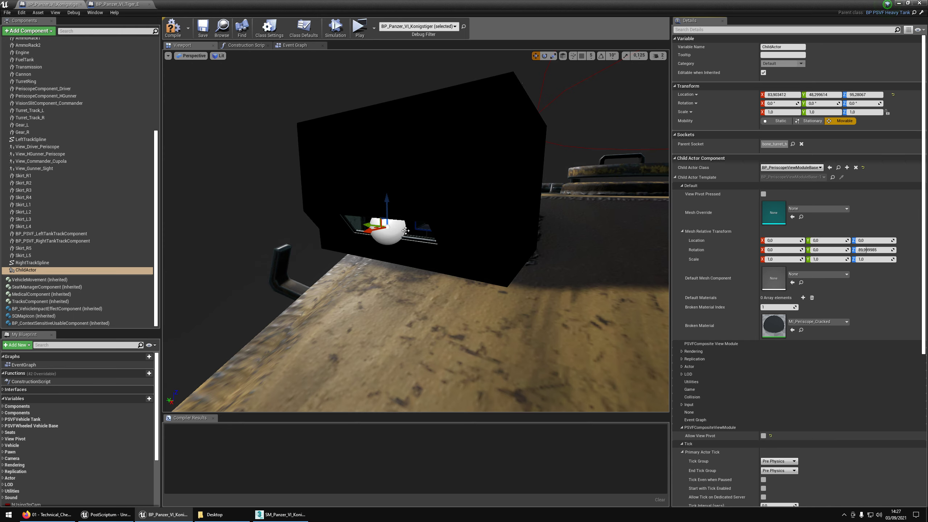
{"action": "key", "text": "s"}
{"action": "right_click_drag", "start_coordinate": [406, 231], "coordinate": [485, 234]}
{"action": "key", "text": "a"}
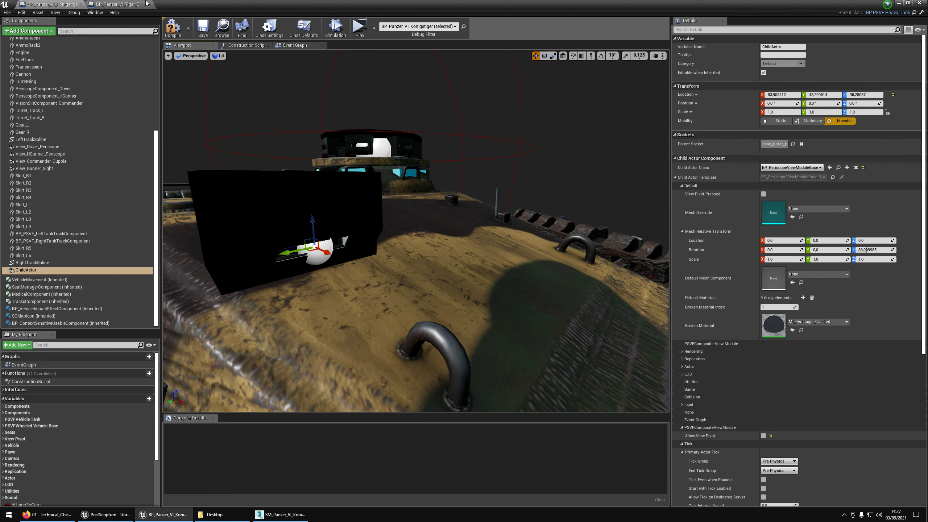
Step: Rename the King Tiger's pasted periscope component View_Gunner_Periscope, matching the component name in the Tiger E blueprint
{"action": "left_click", "coordinate": [145, 3]}
{"action": "scroll", "coordinate": [54, 226], "scroll_direction": "down", "scroll_amount": 3}
{"action": "left_click", "coordinate": [41, 223]}
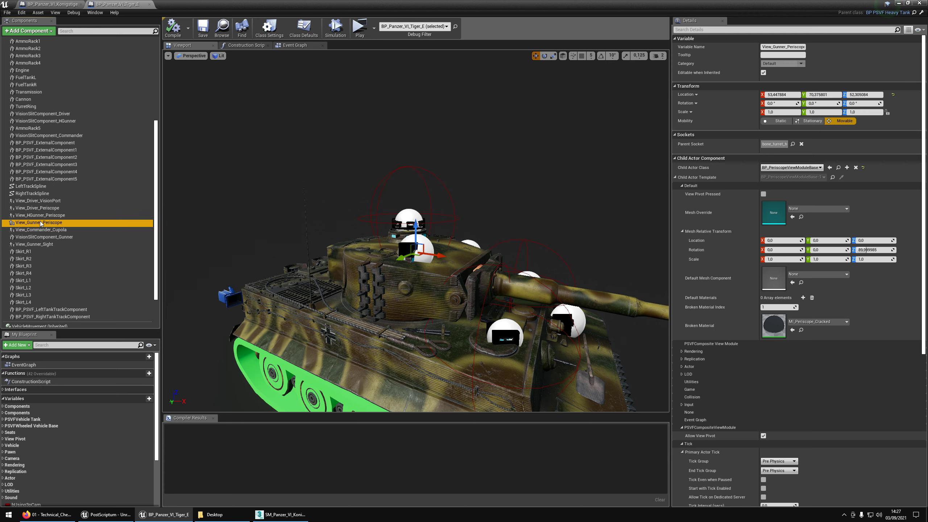
{"action": "left_click", "coordinate": [46, 5]}
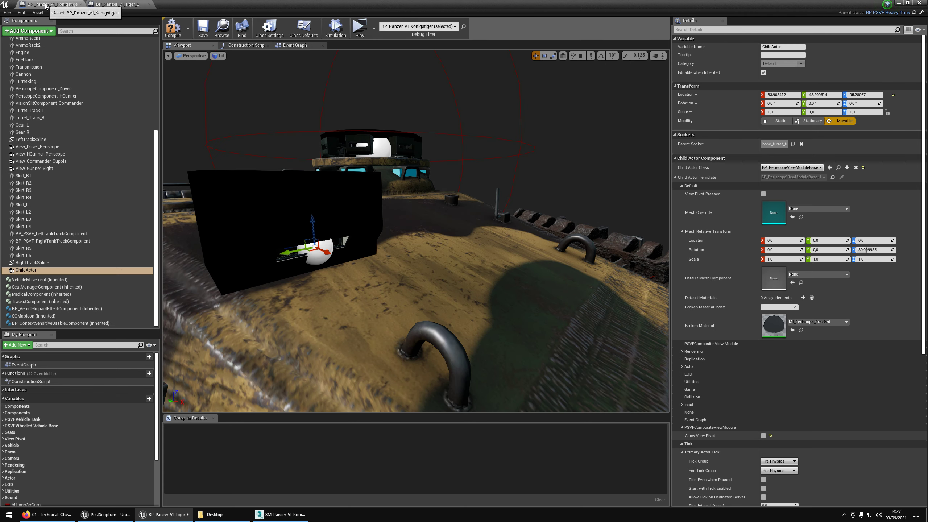
{"action": "left_click", "coordinate": [40, 255]}
{"action": "left_click", "coordinate": [34, 269]}
{"action": "key", "text": "F2"}
{"action": "type", "text": "View_Gunner_Periscope"}
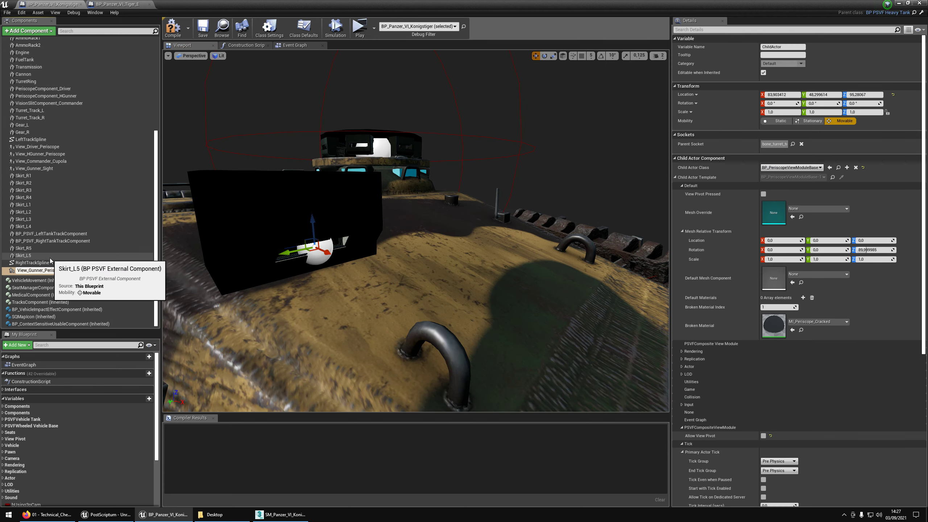
{"action": "key", "text": "Return"}
Step: Delete the SeatView_Gunner_SightSlit element from the gunner's Seat Views and set Initial Seat View to 0
{"action": "right_click_drag", "start_coordinate": [417, 256], "coordinate": [362, 253]}
{"action": "scroll", "coordinate": [32, 43], "scroll_direction": "up", "scroll_amount": 5}
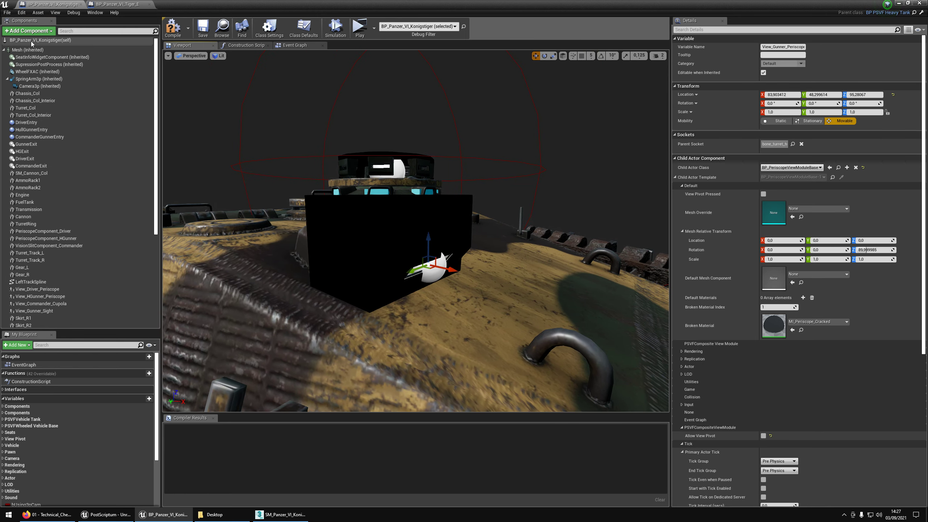
{"action": "left_click", "coordinate": [32, 41]}
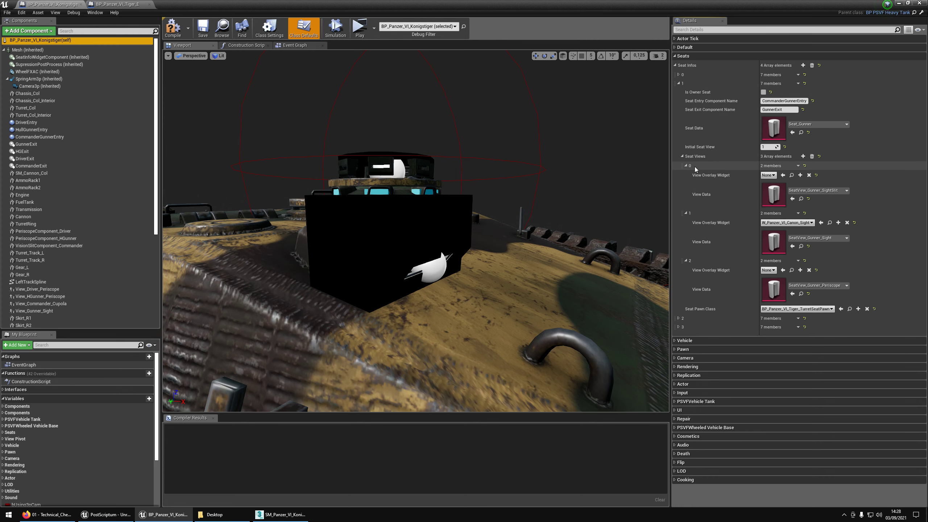
{"action": "left_click", "coordinate": [798, 166]}
{"action": "left_click", "coordinate": [807, 179]}
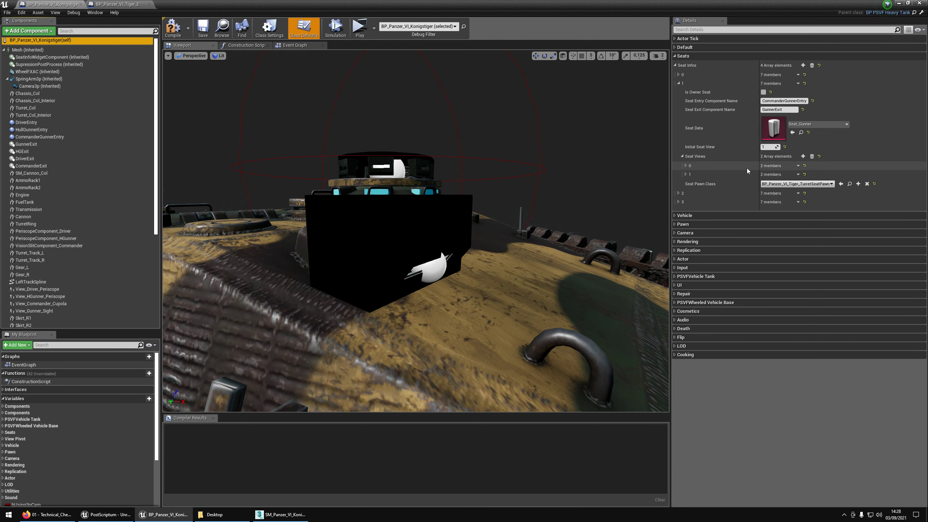
{"action": "left_click", "coordinate": [682, 156], "text": "shift"}
{"action": "left_click", "coordinate": [682, 156], "text": "shift"}
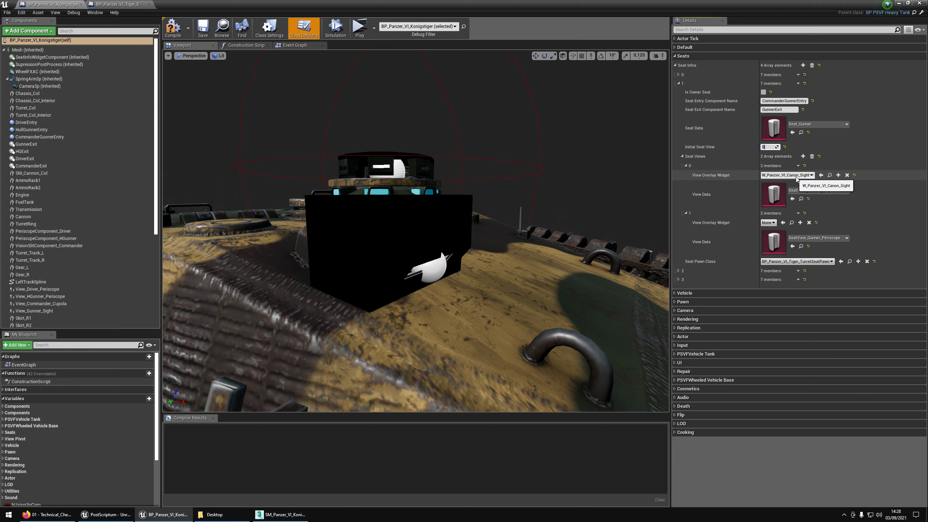
Step: Open the Panzer_VI_Konigstiger folder in the first content browser and put the blueprint editor out of the way
{"action": "left_click", "coordinate": [908, 3]}
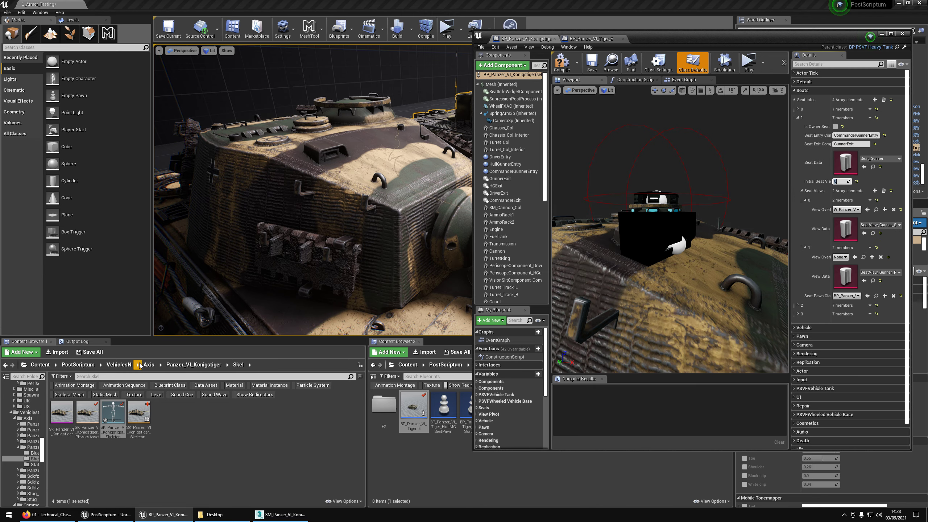
{"action": "left_click", "coordinate": [192, 366]}
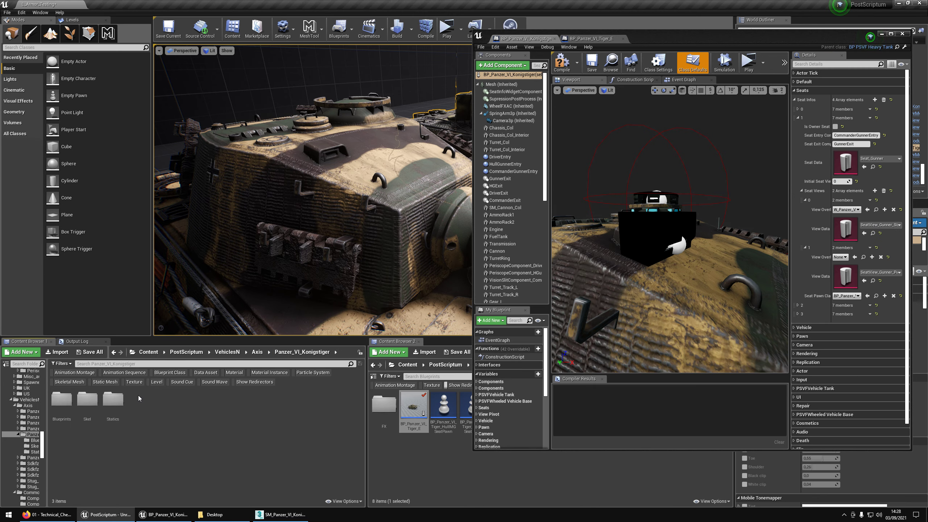
{"action": "left_click", "coordinate": [882, 34]}
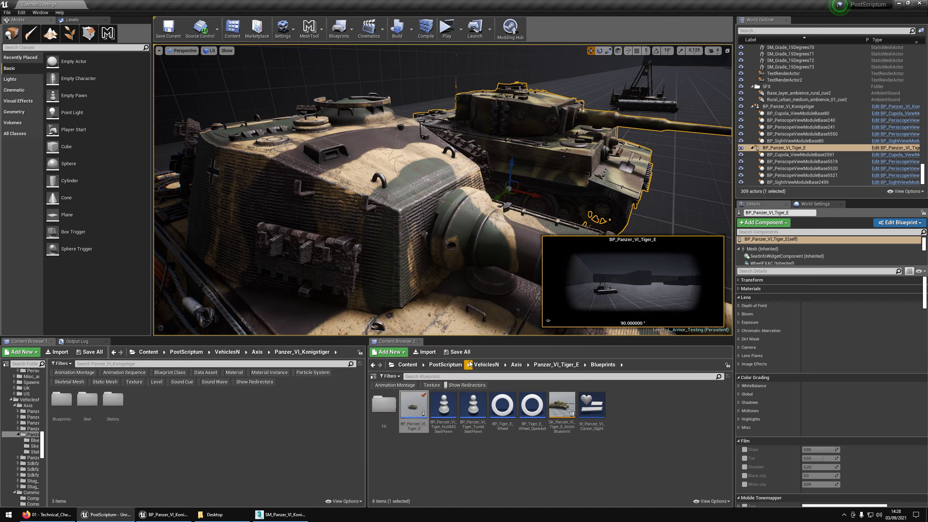
Step: Open the PostScriptum/Vehicles/Axis folder in the second content browser and look through its vehicle folders
{"action": "left_click", "coordinate": [447, 364]}
{"action": "left_click", "coordinate": [625, 444]}
{"action": "double_click", "coordinate": [625, 436]}
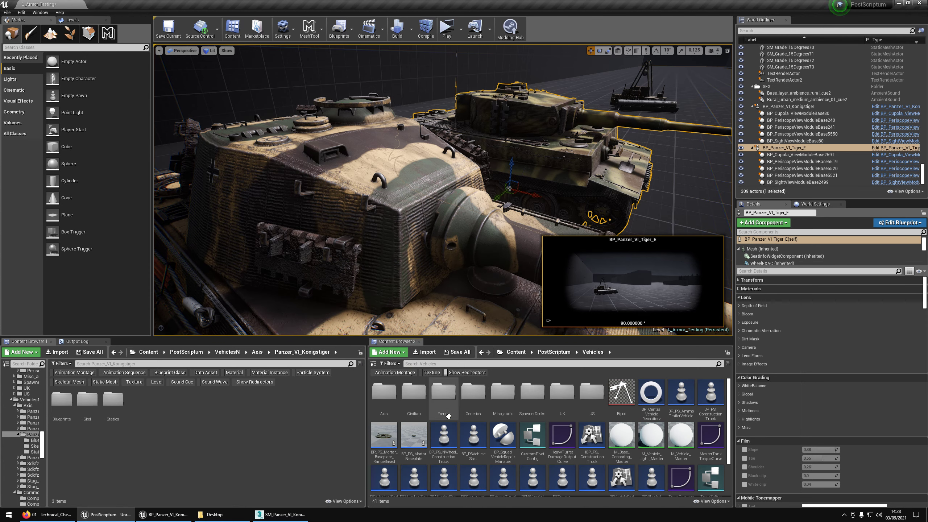
{"action": "double_click", "coordinate": [384, 391]}
{"action": "scroll", "coordinate": [618, 462], "scroll_direction": "down", "scroll_amount": 2}
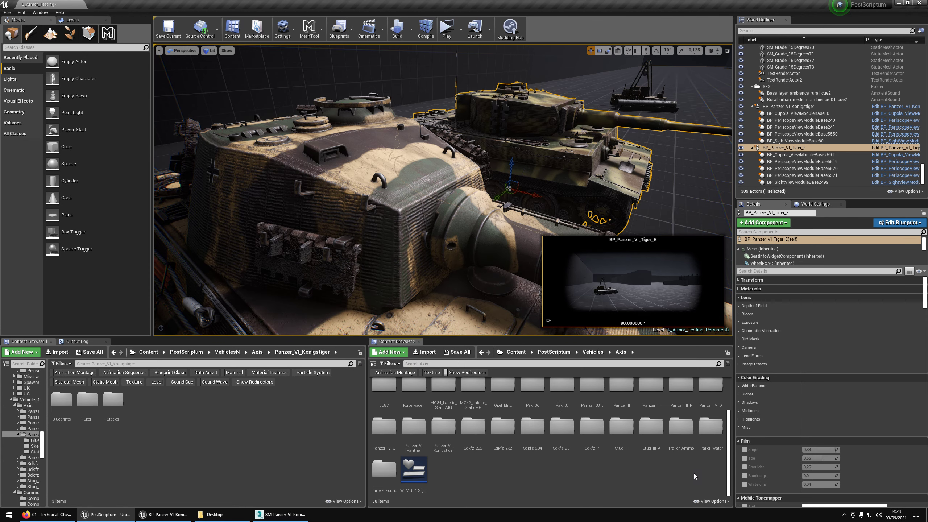
Step: Open the W_Panzer_VI_Konigstiger_Canon_Sight widget from the Vehicles/Axis/Panzer_VI_Konigstiger folder, inspect its reticle and close it
{"action": "double_click", "coordinate": [444, 426]}
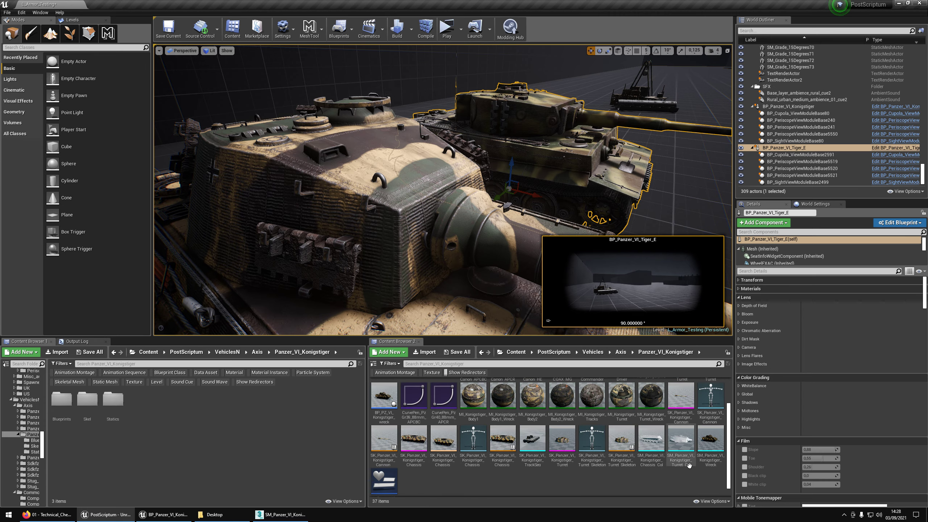
{"action": "double_click", "coordinate": [395, 473]}
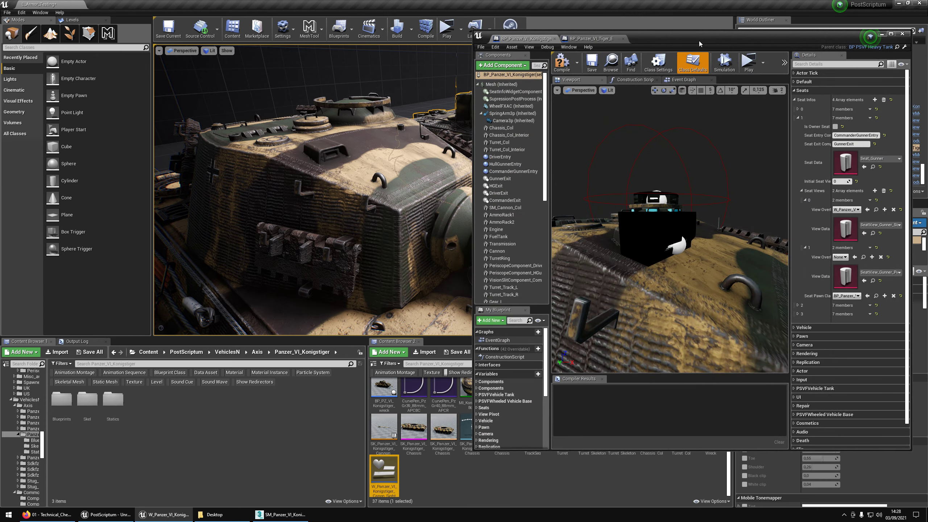
{"action": "double_click", "coordinate": [732, 36]}
{"action": "scroll", "coordinate": [260, 168], "scroll_direction": "up", "scroll_amount": 6}
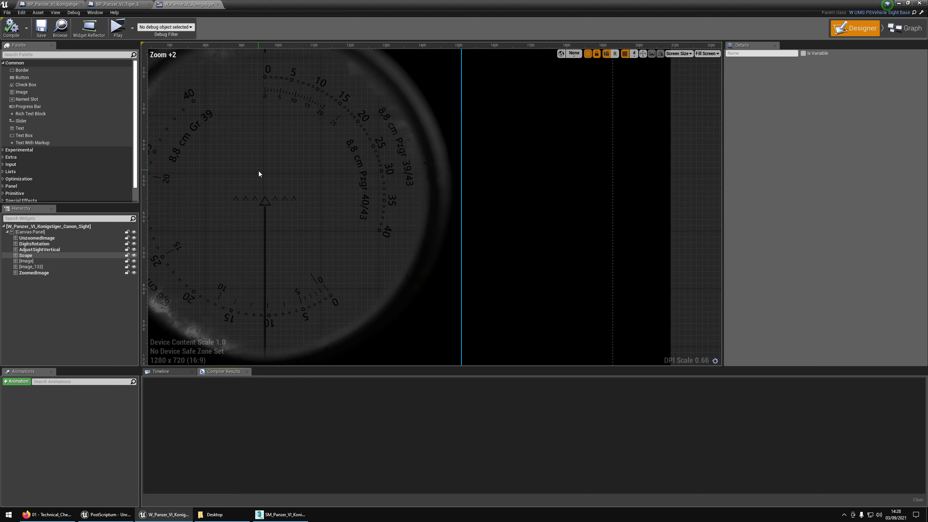
{"action": "scroll", "coordinate": [259, 174], "scroll_direction": "down", "scroll_amount": 1}
{"action": "right_click_drag", "start_coordinate": [273, 177], "coordinate": [441, 199]}
{"action": "left_click", "coordinate": [218, 3]}
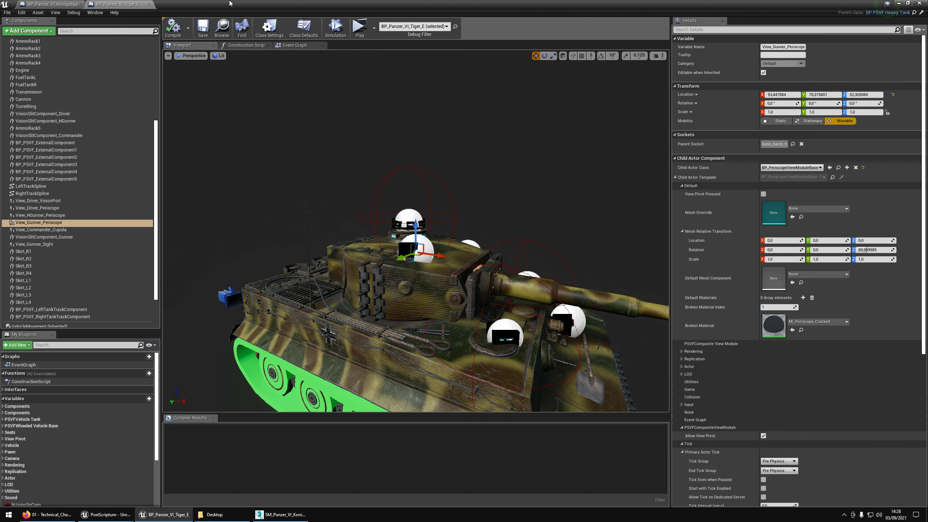
{"action": "left_click", "coordinate": [900, 3]}
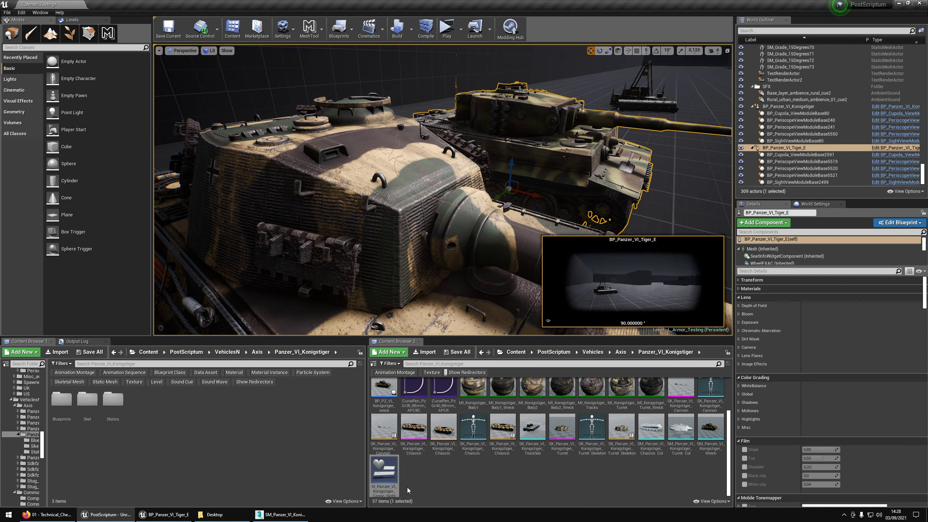
Step: Copy the W_Panzer_VI_Konigstiger_Canon_Sight widget into the VehiclesN King Tiger's Blueprints folder
{"action": "double_click", "coordinate": [61, 398]}
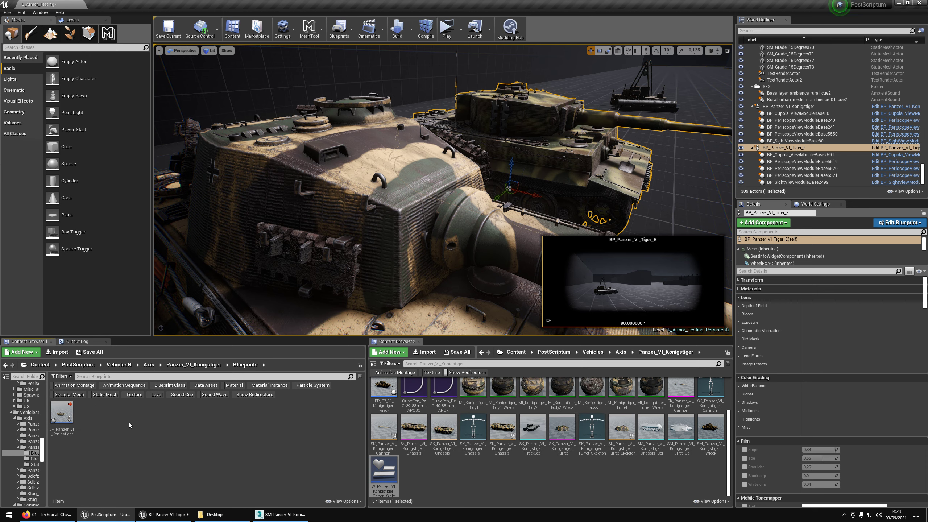
{"action": "left_click_drag", "start_coordinate": [390, 481], "coordinate": [150, 419]}
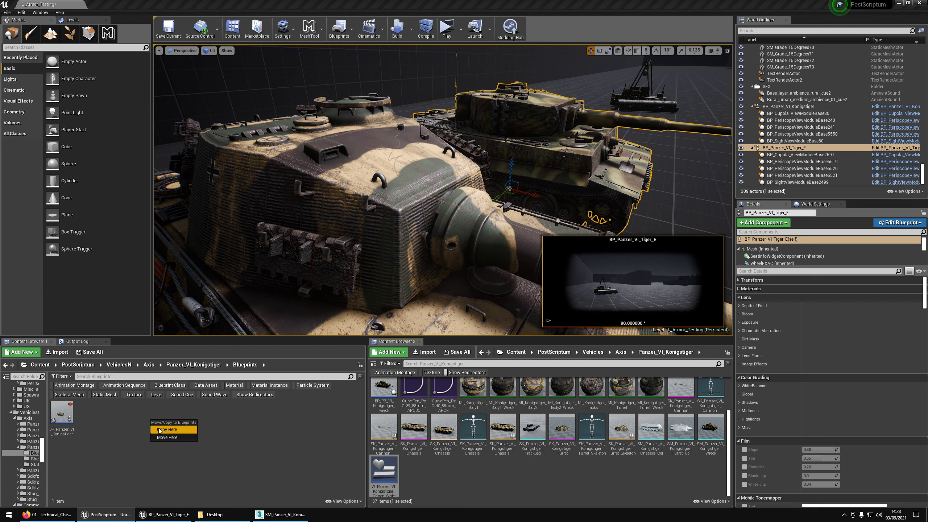
{"action": "left_click", "coordinate": [158, 428]}
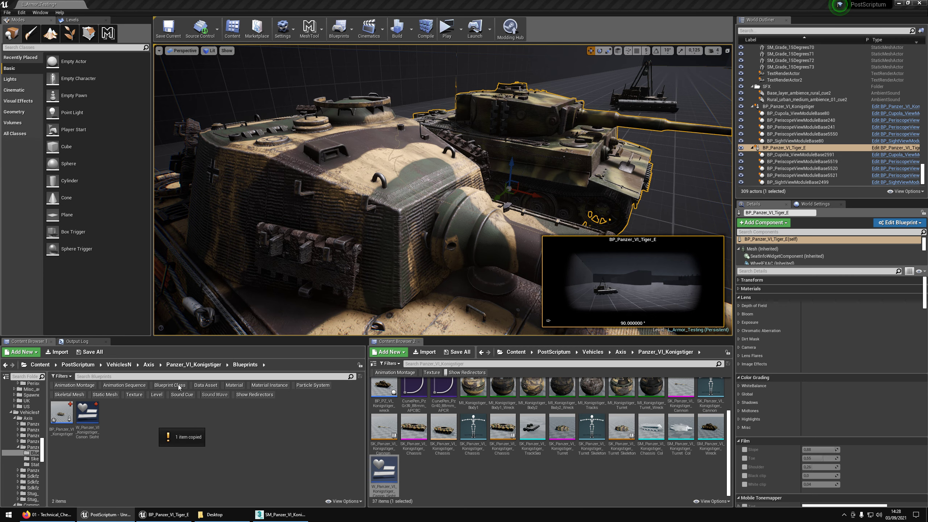
Step: Close the Tiger E blueprint and assign the copied W_Panzer_VI_Konigstiger_Canon_Sight as the overlay widget of the King Tiger gunner's sight view
{"action": "left_click", "coordinate": [102, 434]}
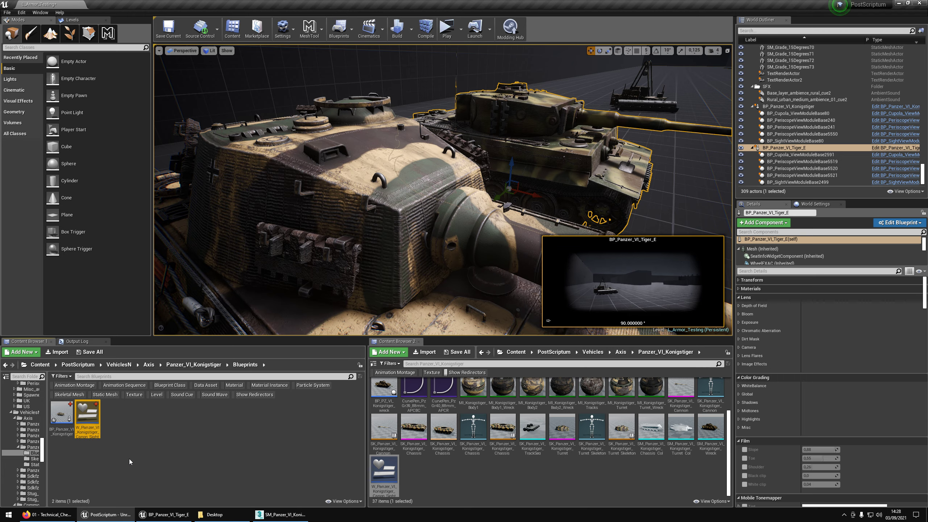
{"action": "left_click", "coordinate": [163, 519]}
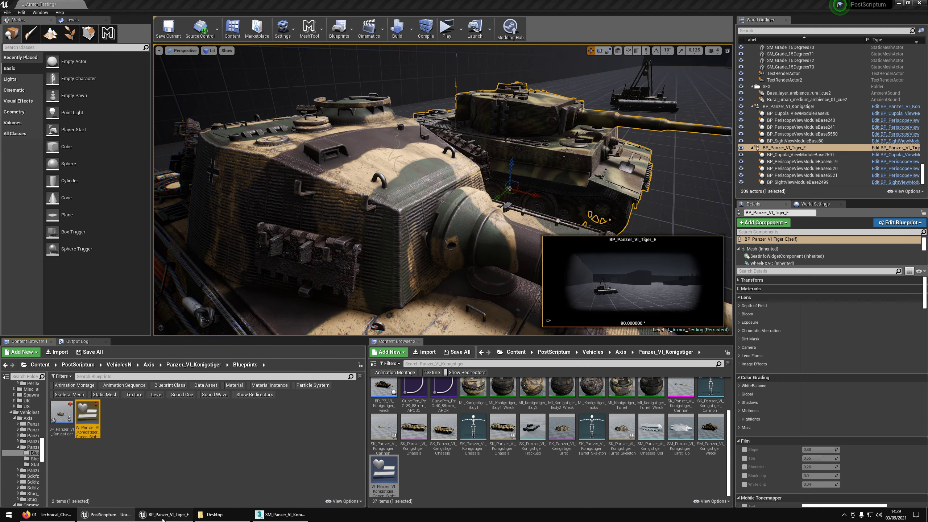
{"action": "scroll", "coordinate": [50, 58], "scroll_direction": "up", "scroll_amount": 6}
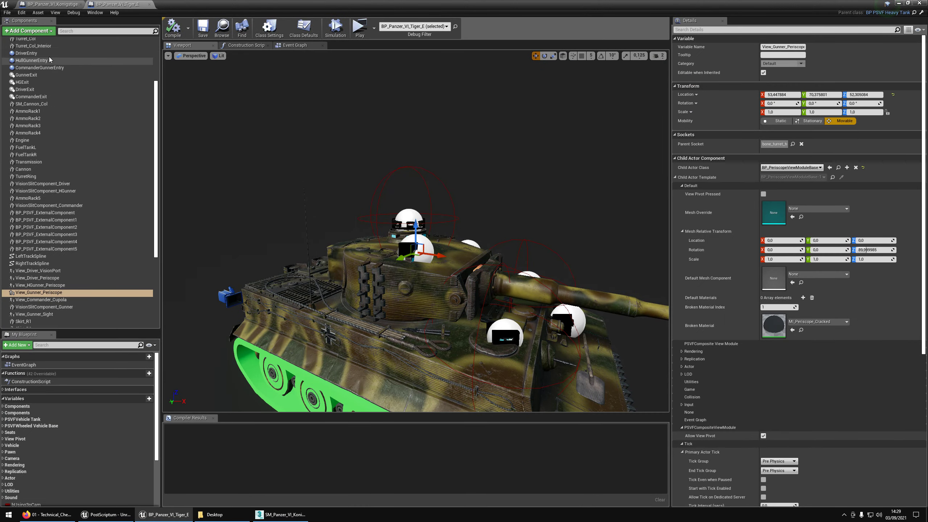
{"action": "scroll", "coordinate": [50, 58], "scroll_direction": "up", "scroll_amount": 5}
{"action": "left_click", "coordinate": [35, 41]}
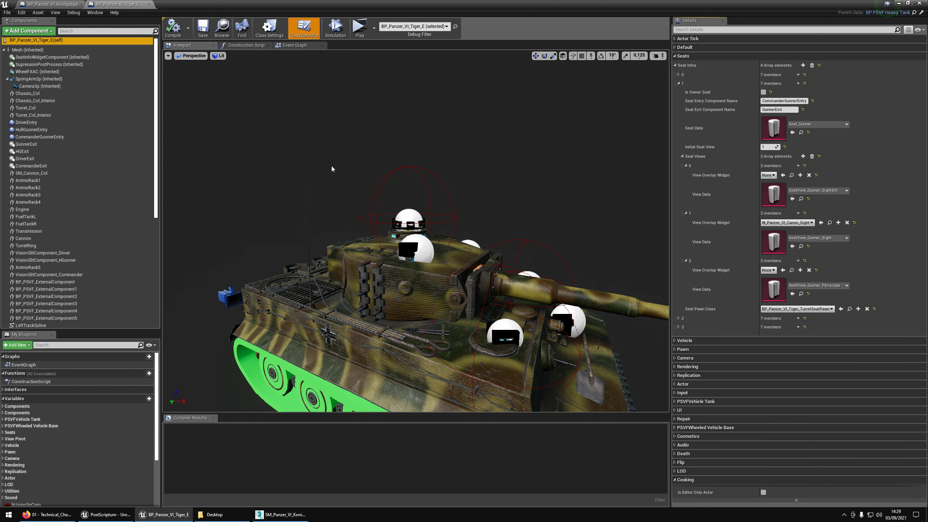
{"action": "middle_click", "coordinate": [115, 3]}
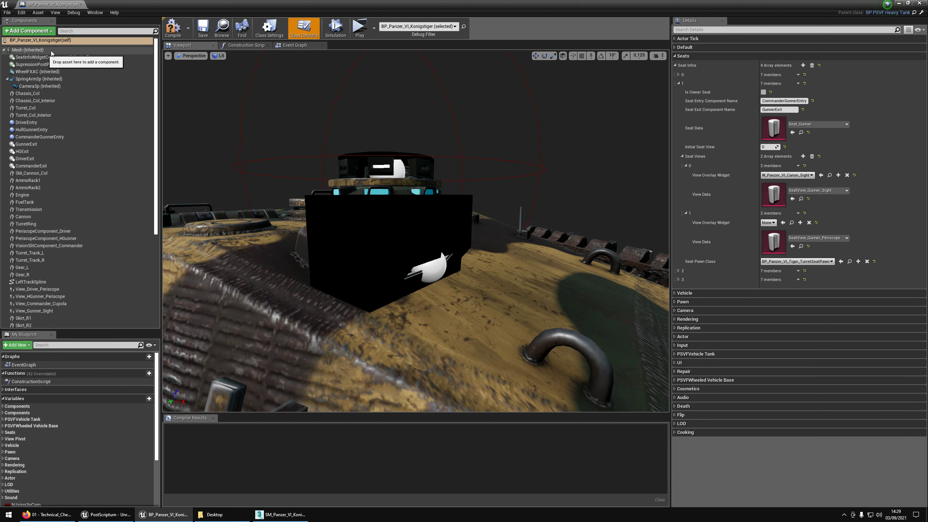
{"action": "left_click", "coordinate": [821, 175]}
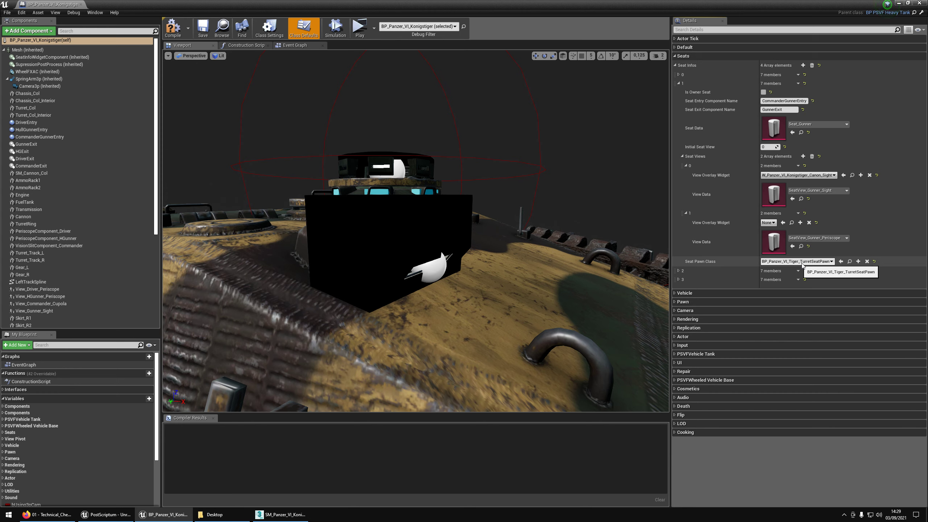
Step: Shrink the blueprint editor window, locate the gunner's Seat Pawn Class asset in the content browser and open it
{"action": "left_click_drag", "start_coordinate": [509, 2], "coordinate": [617, 5]}
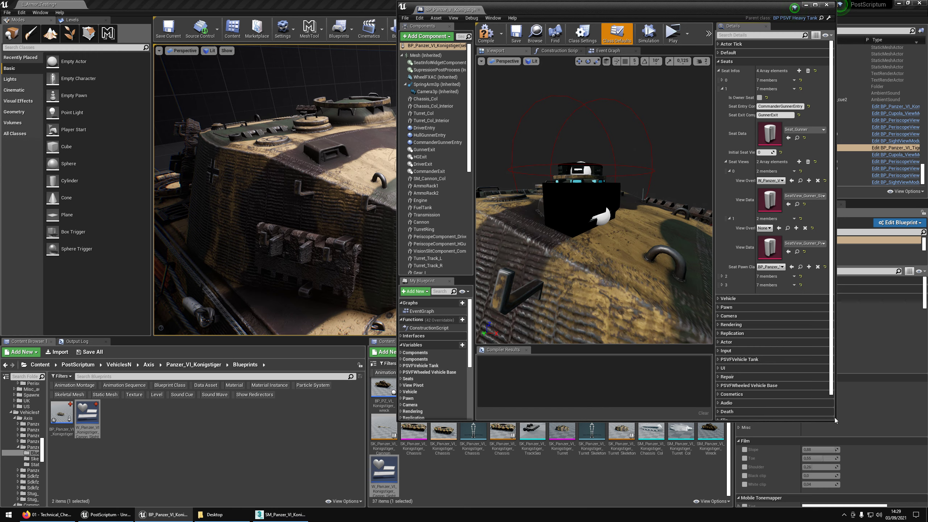
{"action": "left_click_drag", "start_coordinate": [835, 423], "coordinate": [916, 368]}
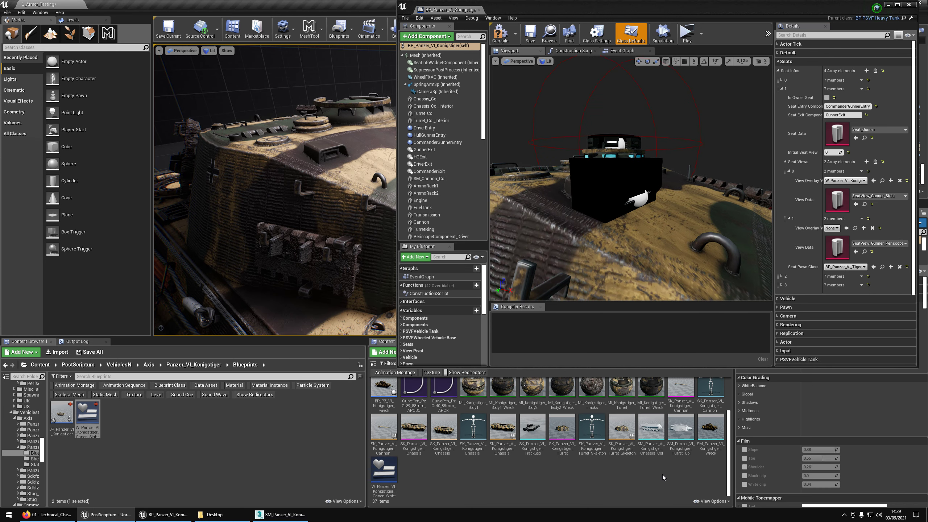
{"action": "left_click", "coordinate": [882, 266]}
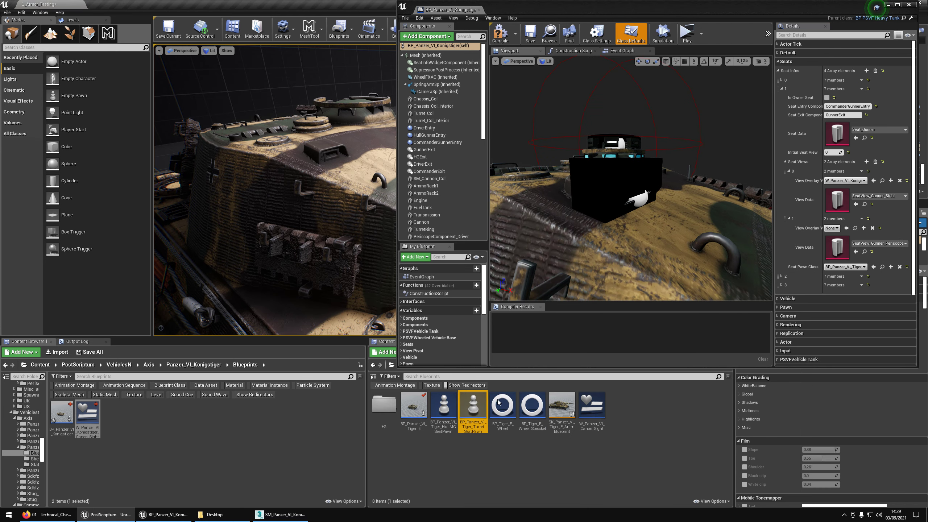
{"action": "double_click", "coordinate": [480, 424]}
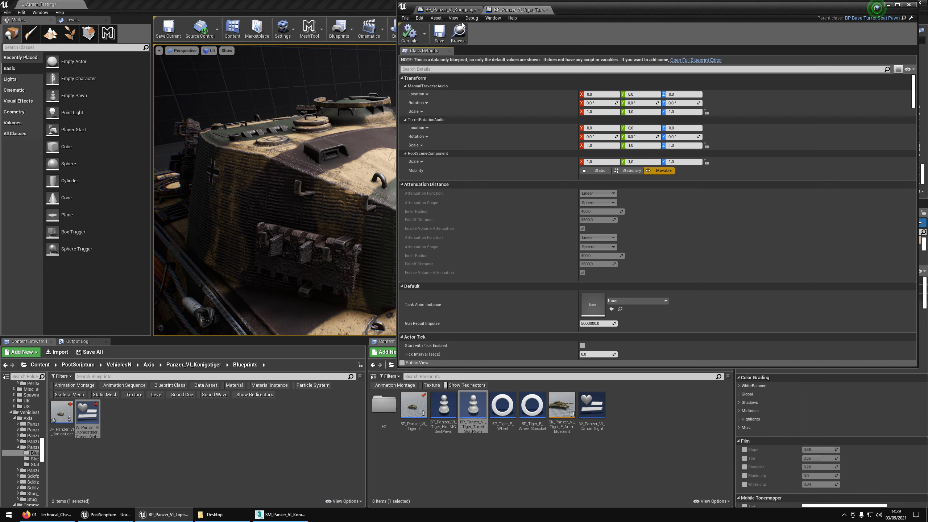
Step: Copy BP_Panzer_VI_Tiger_TurretSeatPawn into the VehiclesN King Tiger's Blueprints folder
{"action": "left_click", "coordinate": [472, 411]}
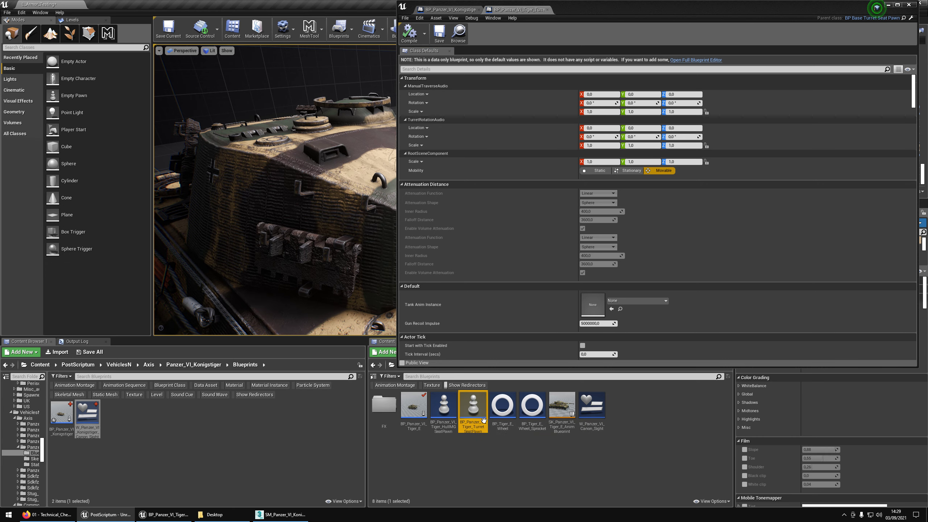
{"action": "left_click_drag", "start_coordinate": [473, 411], "coordinate": [124, 427]}
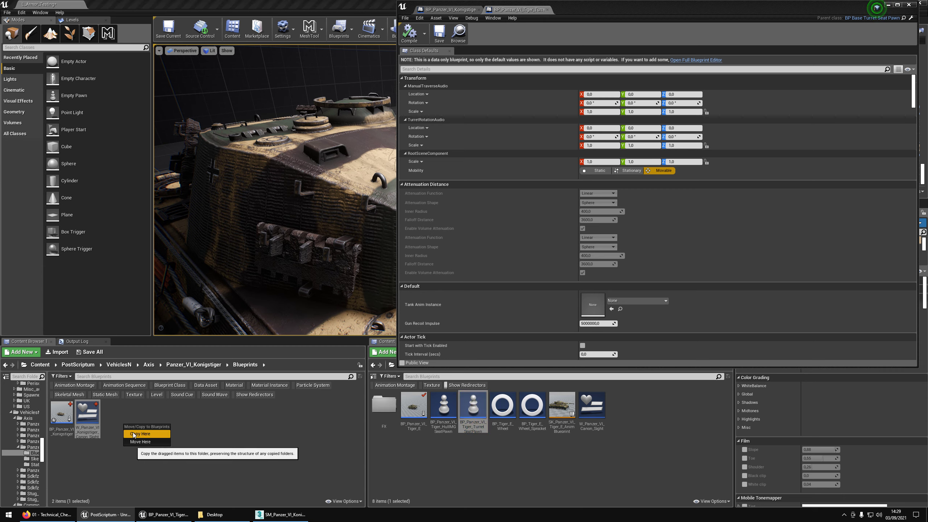
{"action": "left_click", "coordinate": [134, 434]}
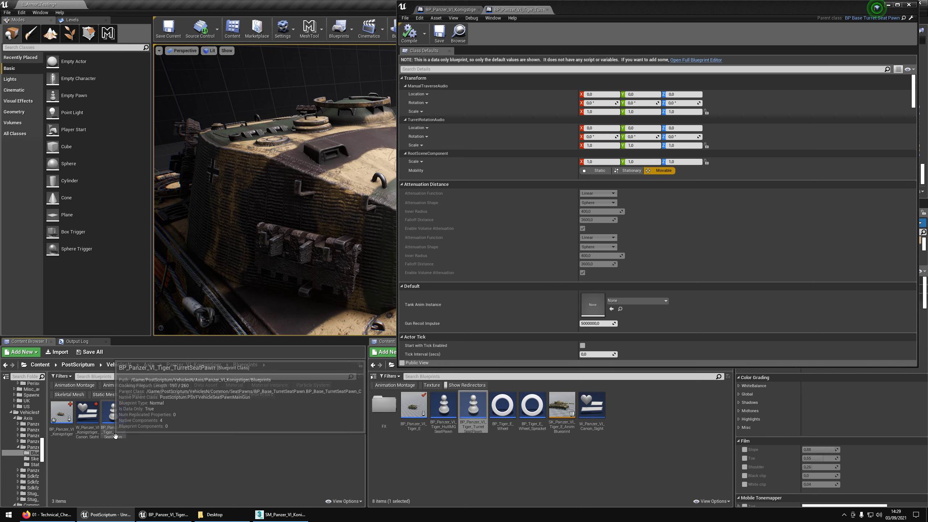
Step: Rename the copied turret seat pawn by replacing Tiger with Konigstiger in its name
{"action": "left_click", "coordinate": [115, 435]}
{"action": "key", "text": "Left"}
{"action": "key", "text": "Right"}
{"action": "key", "text": "Right"}
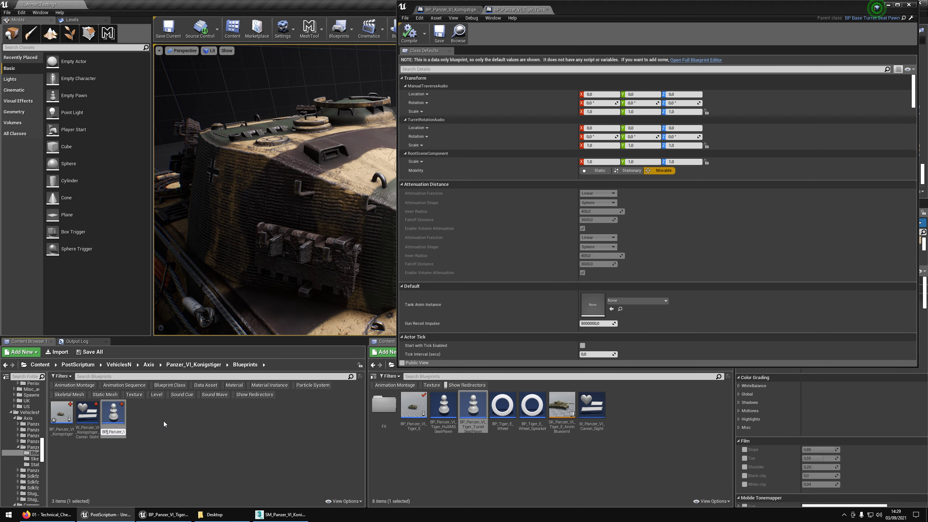
{"action": "key", "text": "Right"}
{"action": "key", "text": "Right"}
{"action": "key", "text": "Right"}
{"action": "key", "text": "Right"}
{"action": "key", "text": "Right"}
{"action": "key", "text": "Right"}
{"action": "key", "text": "Right"}
{"action": "key", "text": "Right"}
{"action": "key", "text": "Right"}
{"action": "key", "text": "Right"}
{"action": "key", "text": "Right"}
{"action": "key", "text": "Right"}
{"action": "key", "text": "Delete"}
{"action": "key", "text": "Delete"}
{"action": "key", "text": "Delete"}
{"action": "key", "text": "Delete"}
{"action": "key", "text": "Delete"}
{"action": "type", "text": "Konigstiger"}
{"action": "key", "text": "Right"}
{"action": "key", "text": "Right"}
{"action": "key", "text": "Right"}
{"action": "key", "text": "Right"}
{"action": "key", "text": "Right"}
{"action": "key", "text": "Right"}
{"action": "key", "text": "Right"}
{"action": "key", "text": "Right"}
{"action": "key", "text": "Right"}
{"action": "key", "text": "Right"}
{"action": "key", "text": "Right"}
{"action": "key", "text": "Right"}
{"action": "key", "text": "Right"}
{"action": "key", "text": "Right"}
{"action": "key", "text": "Right"}
{"action": "key", "text": "Return"}
{"action": "key", "text": "Return"}
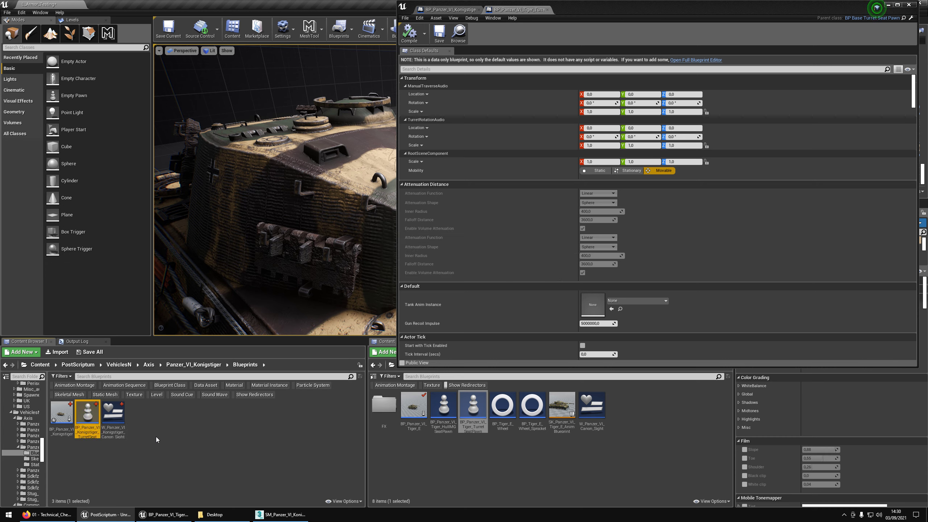
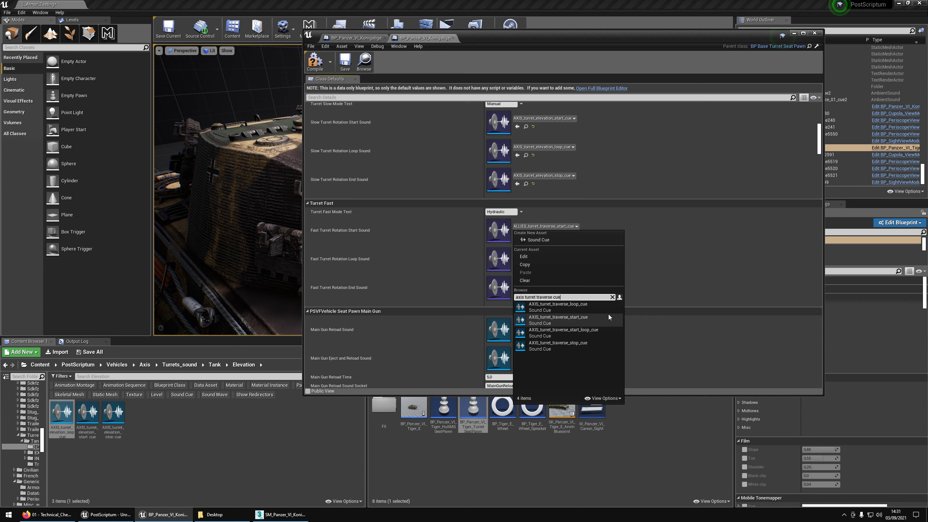
Step: Set the Turret Fast rotation start, loop and end sounds to AXIS_turret_traverse_start_cue, AXIS_turret_traverse_loop_cue and AXIS_turret_traverse_stop_cue
{"action": "left_click", "coordinate": [557, 319]}
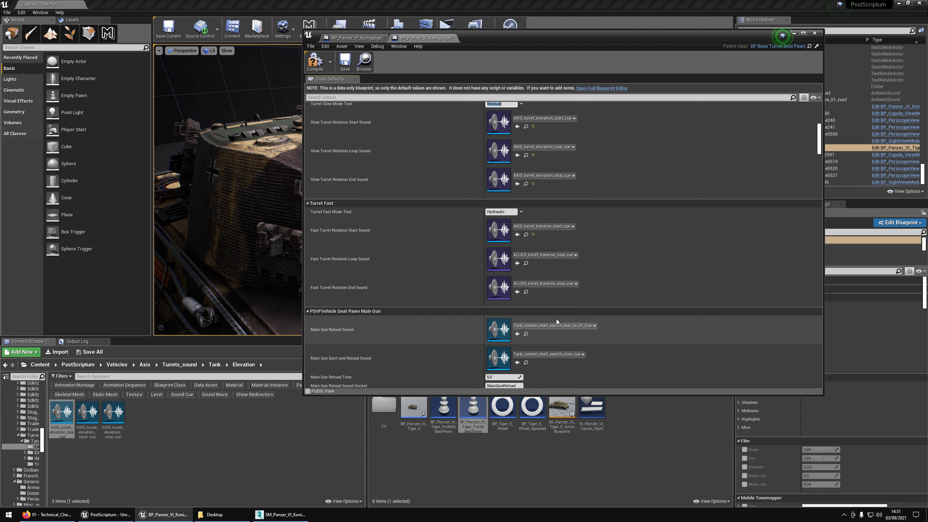
{"action": "left_click", "coordinate": [526, 234]}
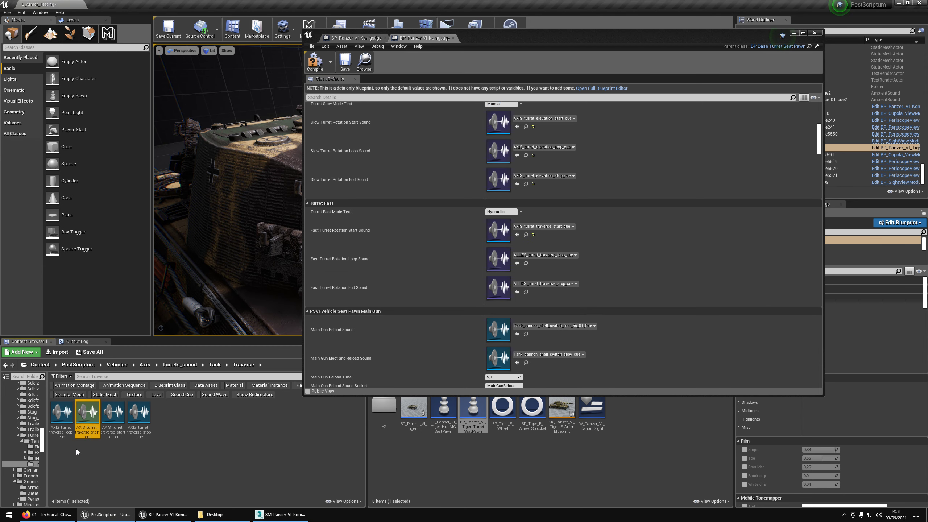
{"action": "left_click_drag", "start_coordinate": [67, 437], "coordinate": [519, 258]}
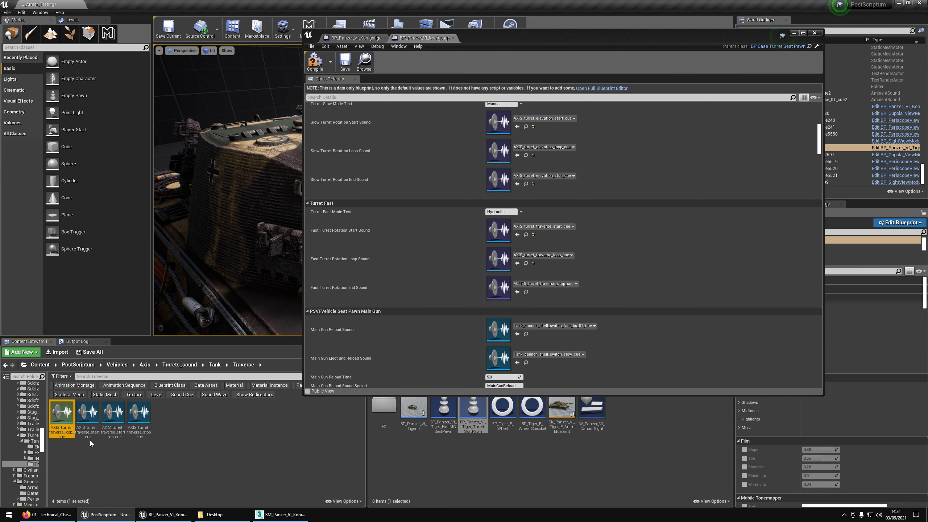
{"action": "left_click_drag", "start_coordinate": [139, 415], "coordinate": [504, 288]}
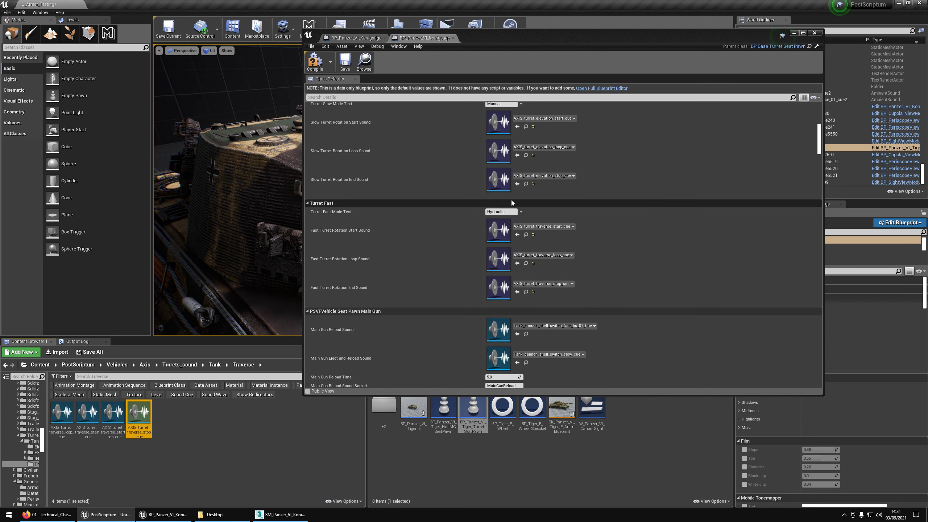
Step: Review the main gun and turret defaults, collapsing the categories from Turret Slow through Turret
{"action": "scroll", "coordinate": [511, 201], "scroll_direction": "up", "scroll_amount": 2}
{"action": "left_click", "coordinate": [334, 130]}
{"action": "left_click", "coordinate": [330, 138]}
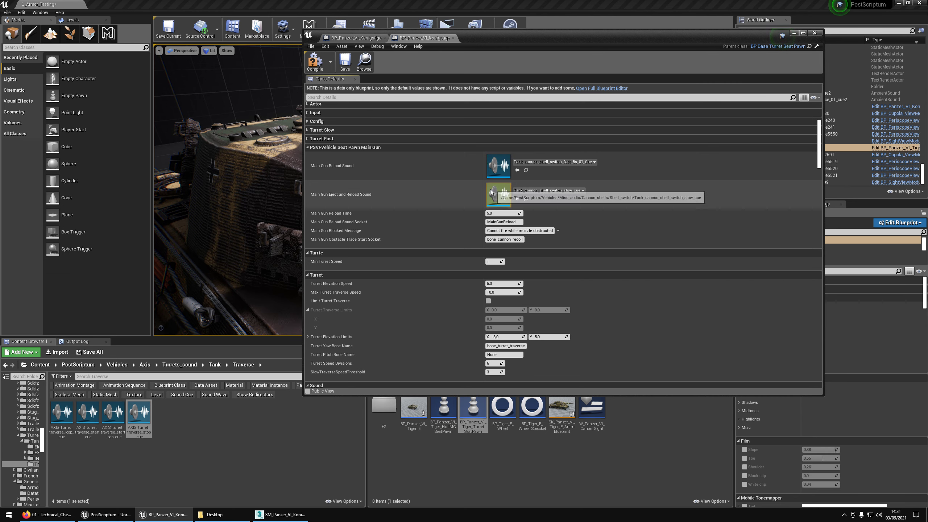
{"action": "left_click", "coordinate": [363, 147]}
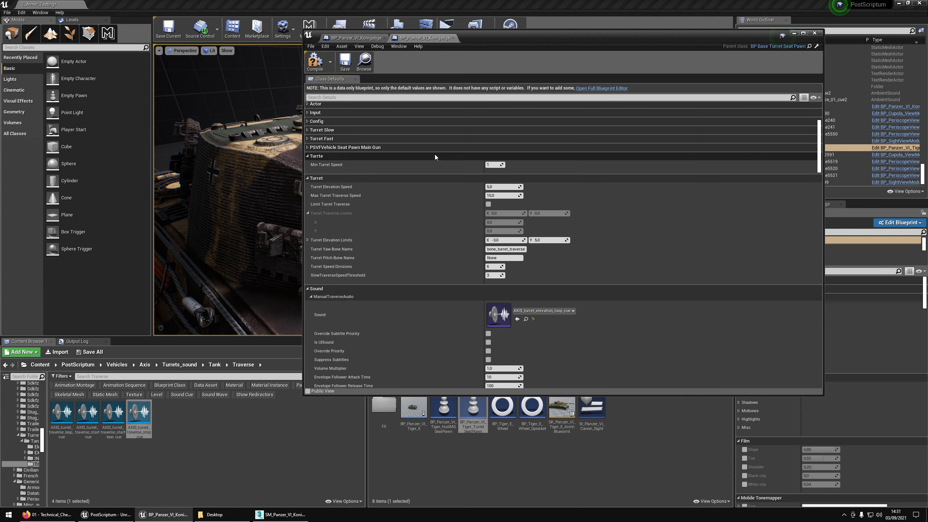
{"action": "left_click", "coordinate": [435, 159]}
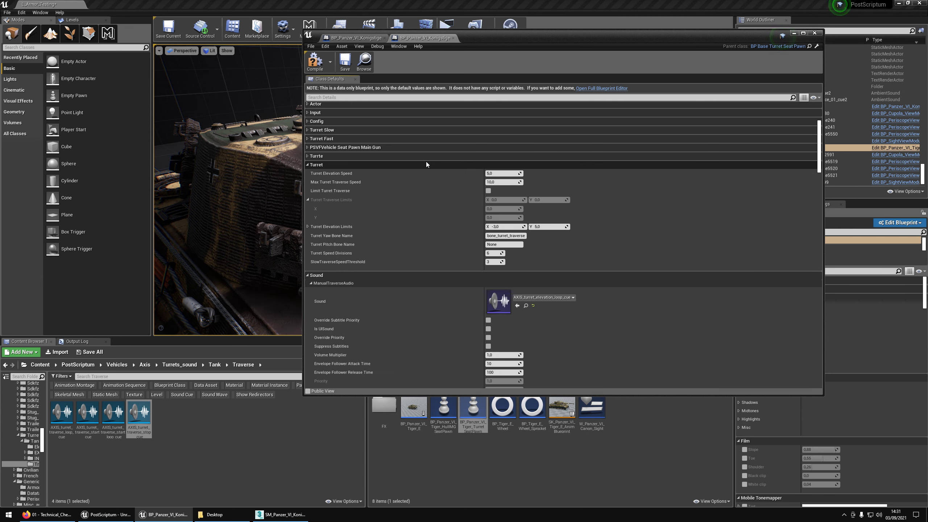
{"action": "left_click", "coordinate": [421, 164]}
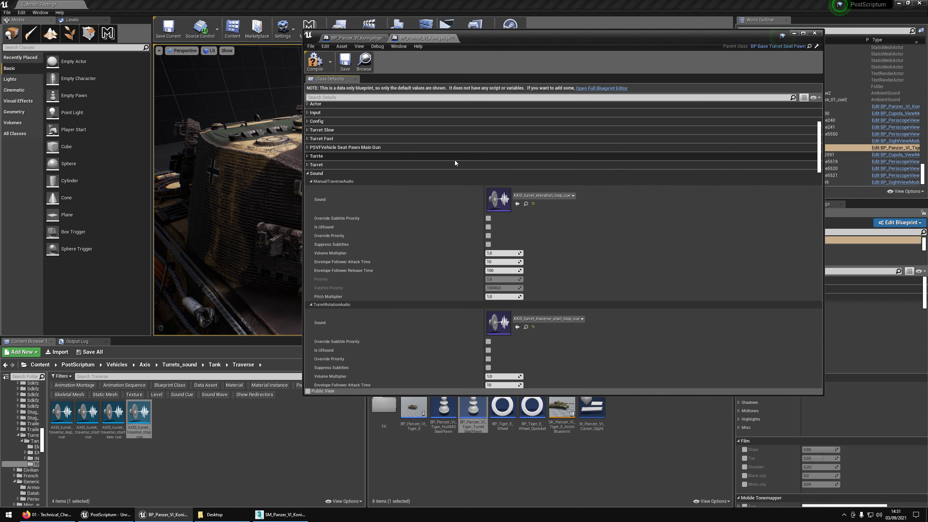
Step: Review the remaining audio defaults of the turret seat pawn, collapsing the categories from Attenuation through Activation
{"action": "scroll", "coordinate": [460, 219], "scroll_direction": "down", "scroll_amount": 5}
{"action": "scroll", "coordinate": [475, 190], "scroll_direction": "down", "scroll_amount": 5}
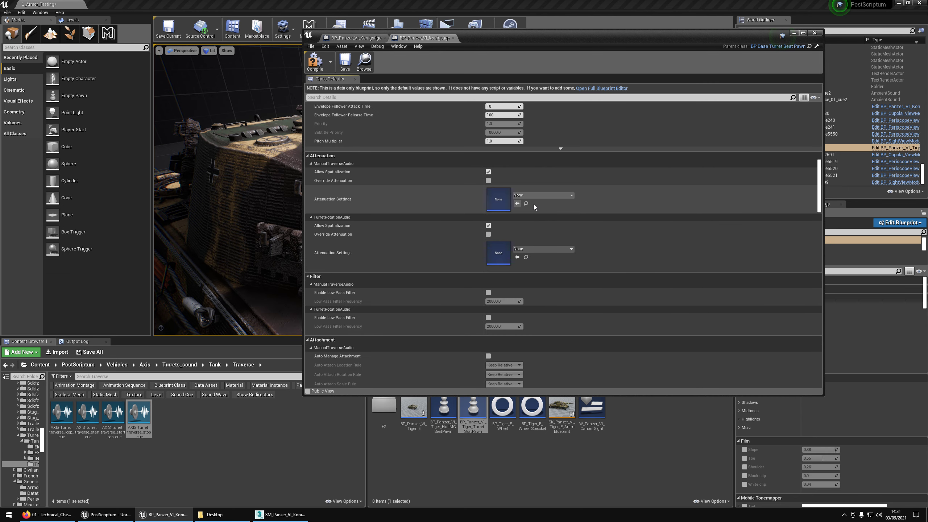
{"action": "left_click", "coordinate": [321, 156]}
{"action": "left_click", "coordinate": [315, 164]}
{"action": "left_click", "coordinate": [320, 173]}
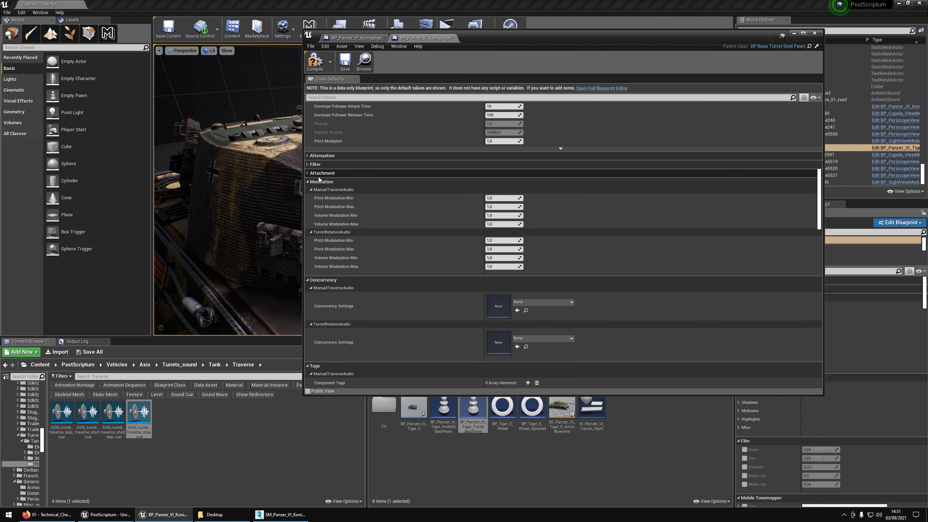
{"action": "left_click", "coordinate": [319, 182]}
{"action": "left_click", "coordinate": [322, 190]}
{"action": "left_click", "coordinate": [315, 200]}
{"action": "left_click", "coordinate": [328, 208]}
{"action": "left_click", "coordinate": [320, 217]}
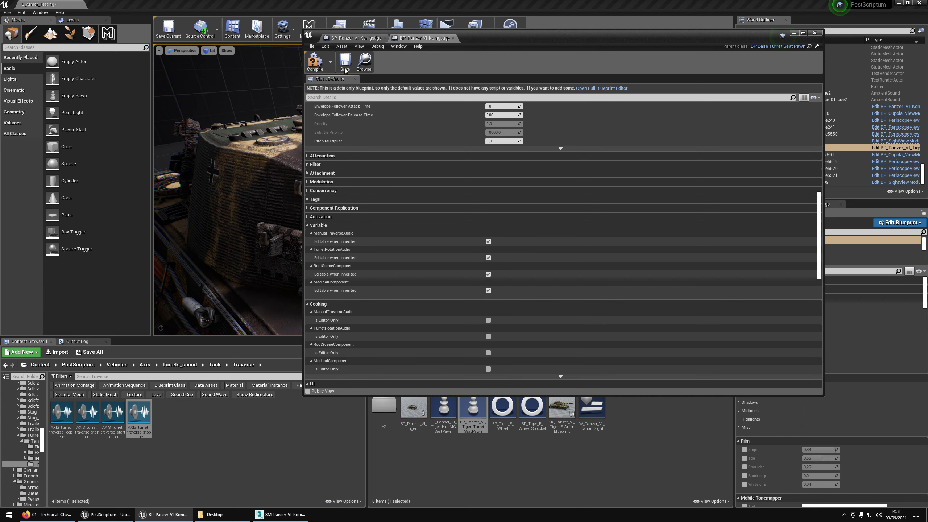
Step: Save and close the turret seat pawn, and locate the BP_Panzer_VI_Konigstiger asset in its Blueprints folder
{"action": "left_click", "coordinate": [345, 64]}
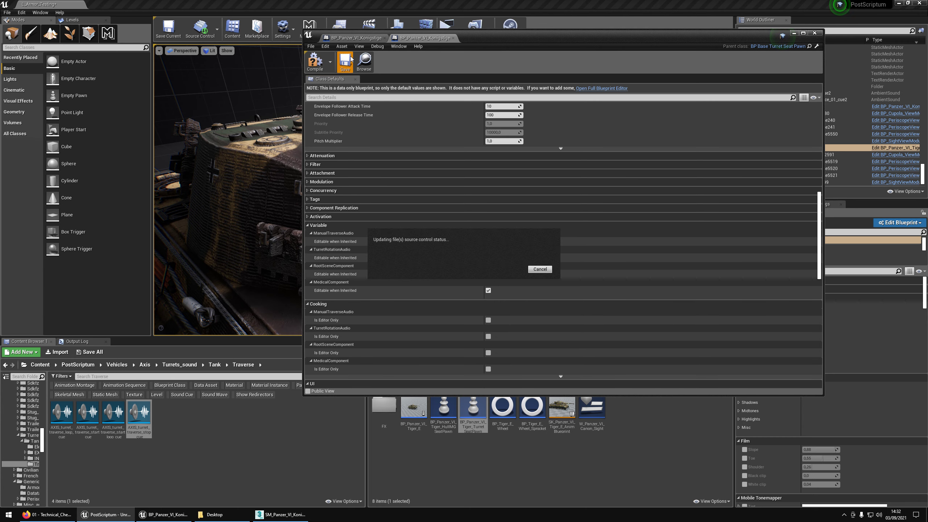
{"action": "middle_click", "coordinate": [438, 39]}
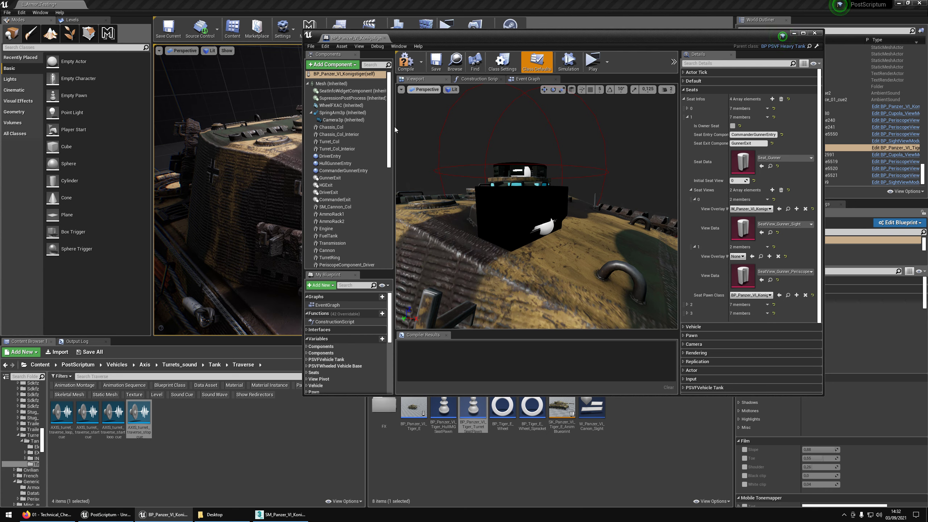
{"action": "left_click", "coordinate": [455, 62]}
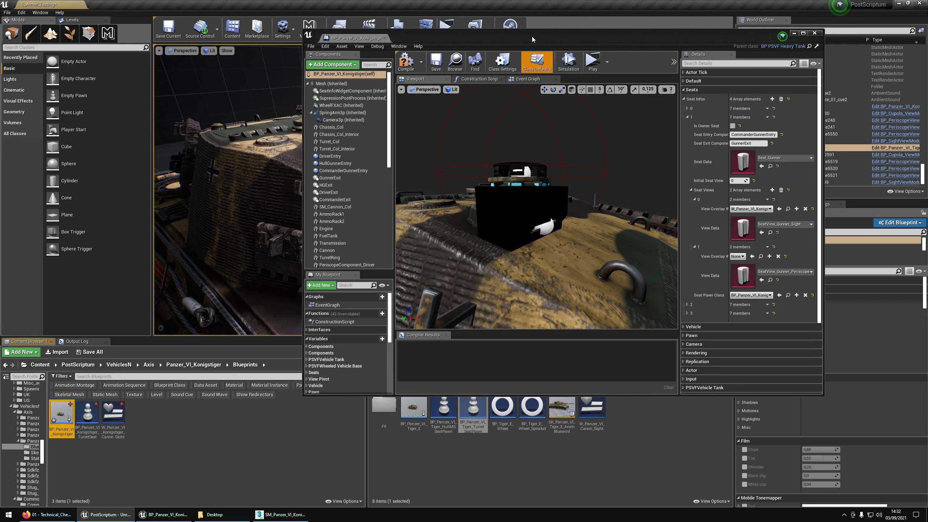
Step: Review the hull gunner seat's entry, exit and seat views, comparing them with the hull machine gun on the tank
{"action": "left_click", "coordinate": [687, 118]}
{"action": "left_click", "coordinate": [688, 126]}
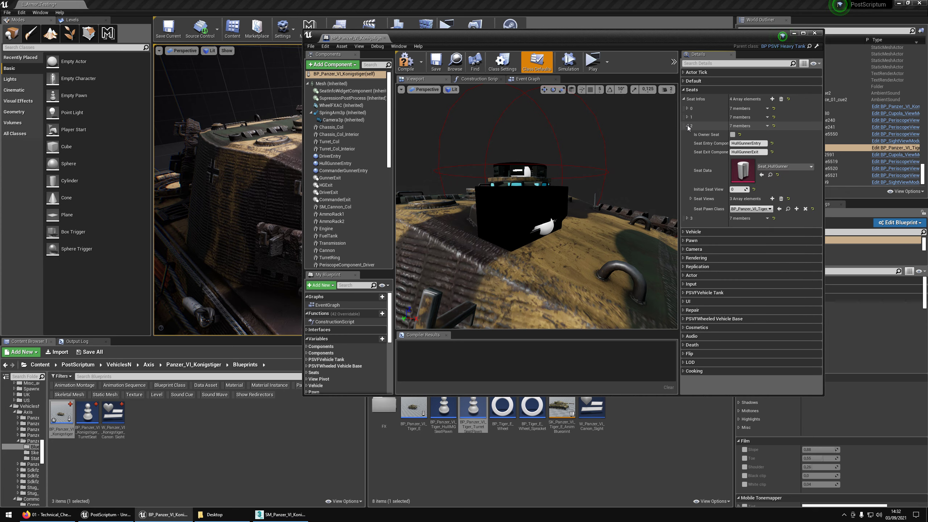
{"action": "right_click_drag", "start_coordinate": [629, 150], "coordinate": [452, 148]}
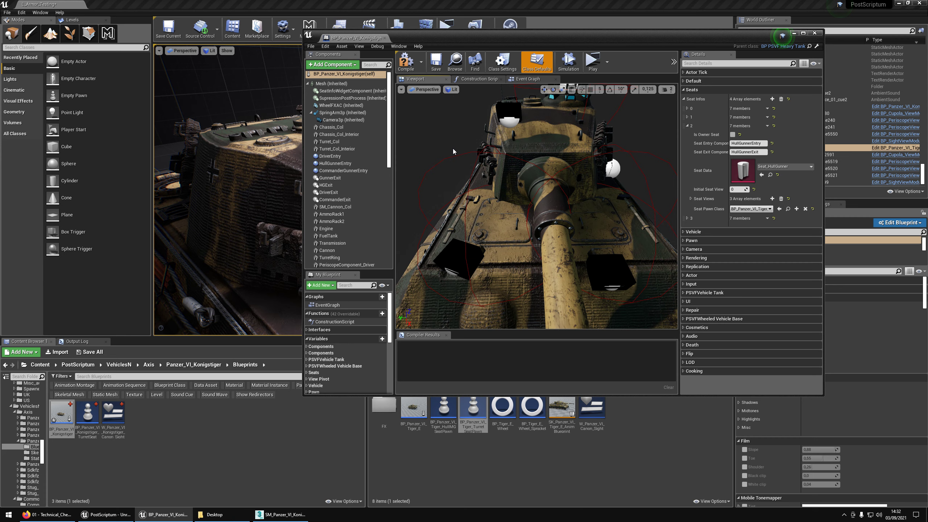
{"action": "left_click", "coordinate": [732, 144]}
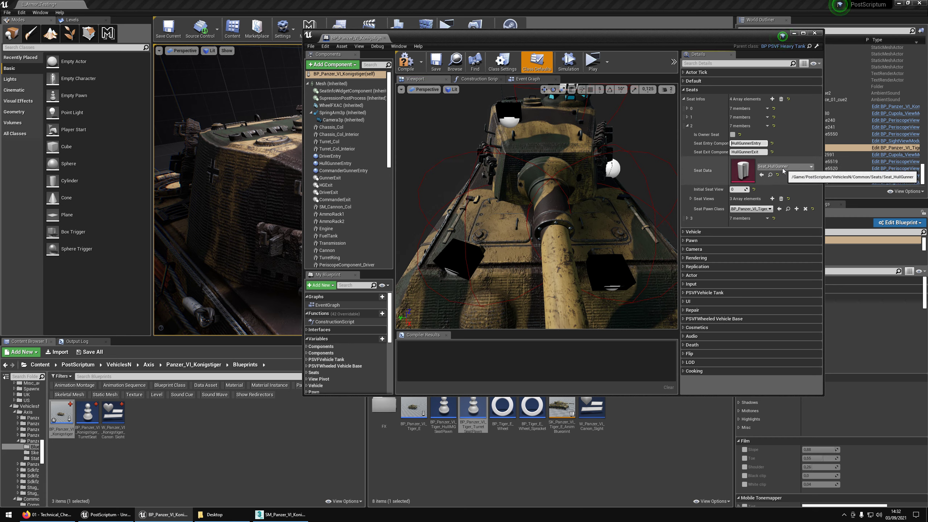
{"action": "left_click", "coordinate": [690, 199]}
{"action": "scroll", "coordinate": [708, 205], "scroll_direction": "down", "scroll_amount": 2}
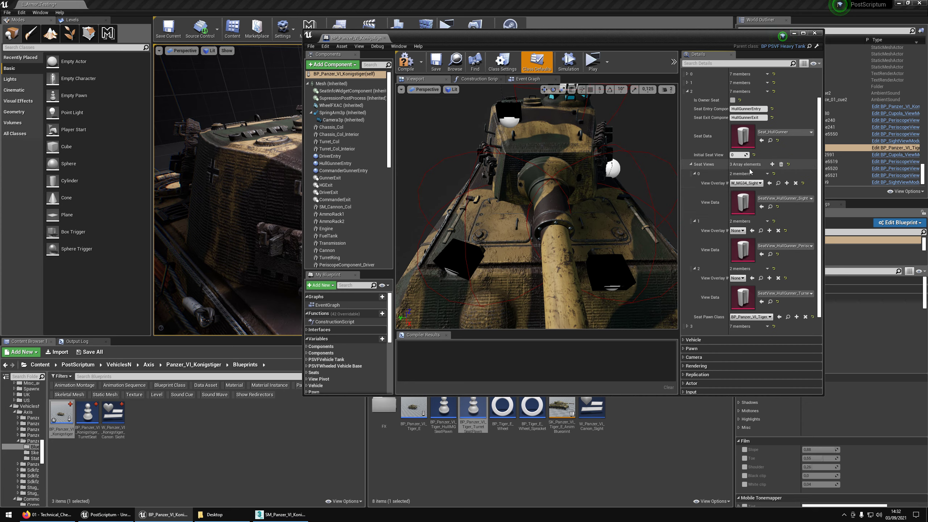
{"action": "right_click_drag", "start_coordinate": [616, 213], "coordinate": [599, 227]}
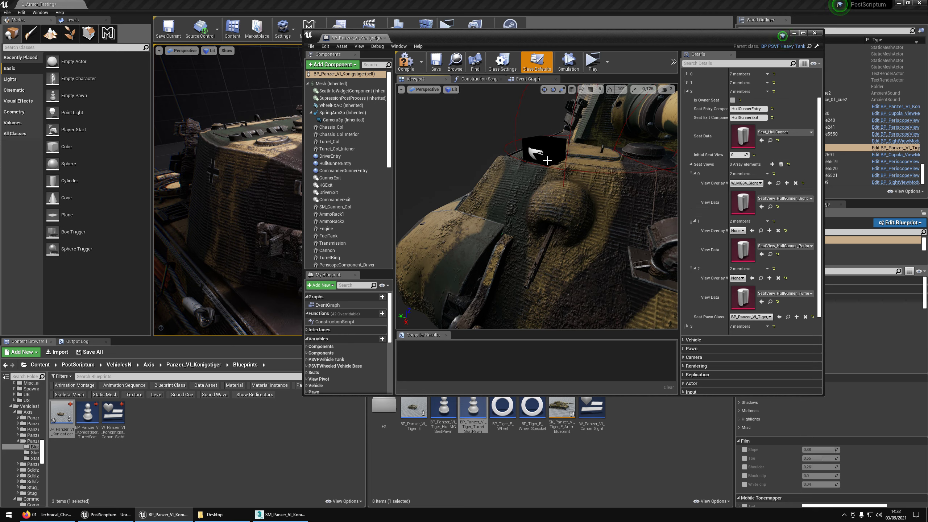
{"action": "scroll", "coordinate": [749, 278], "scroll_direction": "down", "scroll_amount": 1}
{"action": "right_click_drag", "start_coordinate": [548, 205], "coordinate": [542, 169]}
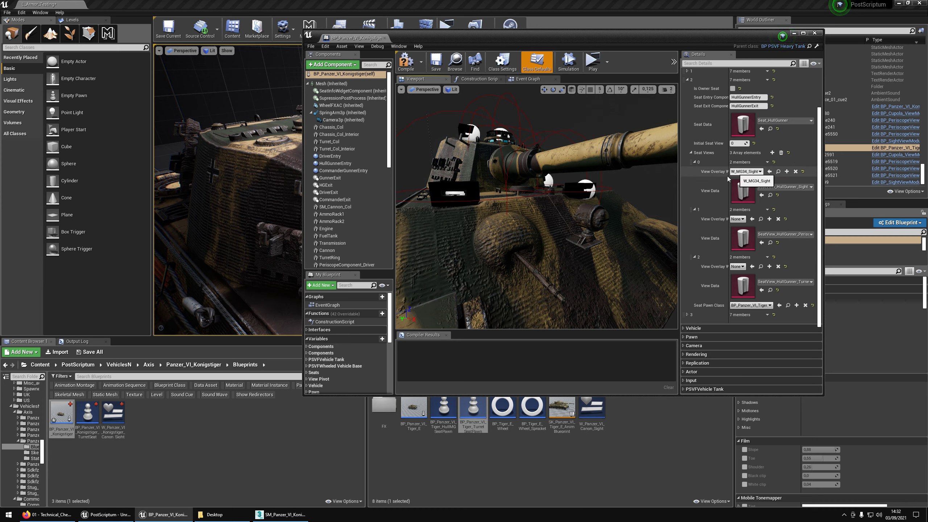
{"action": "right_click_drag", "start_coordinate": [640, 183], "coordinate": [643, 168]}
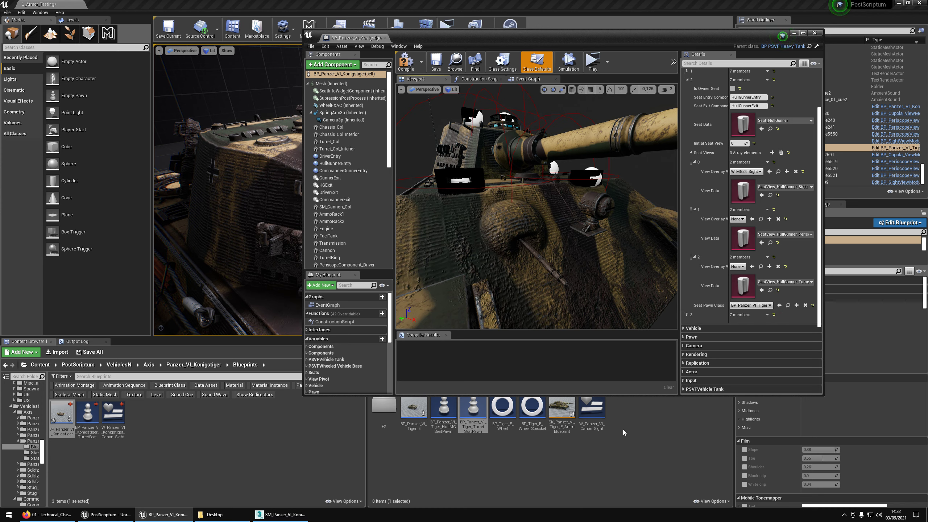
Step: Locate the hull gunner's BP_Panzer_VI_Tiger_HullMGSeatPawn and copy it into the Panzer_VI_Konigstiger Blueprints folder
{"action": "left_click", "coordinate": [788, 305]}
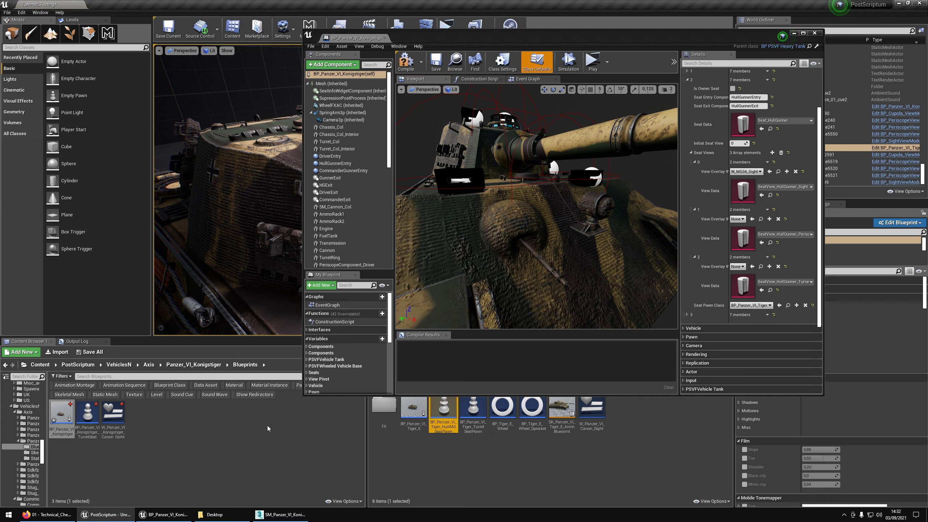
{"action": "left_click_drag", "start_coordinate": [438, 412], "coordinate": [179, 442]}
{"action": "left_click", "coordinate": [179, 442]}
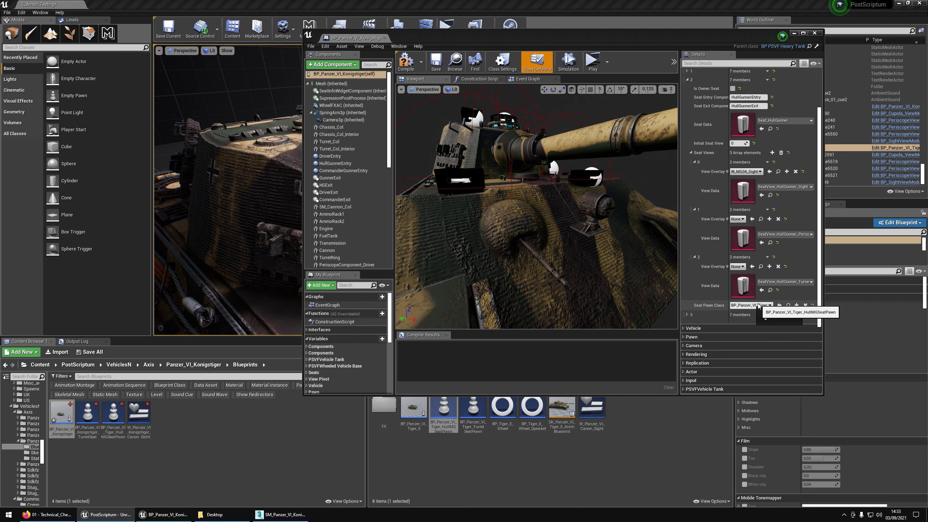
Step: Rename the copied hull MG seat pawn by replacing Tiger with Konigstiger in its name
{"action": "left_click", "coordinate": [61, 413]}
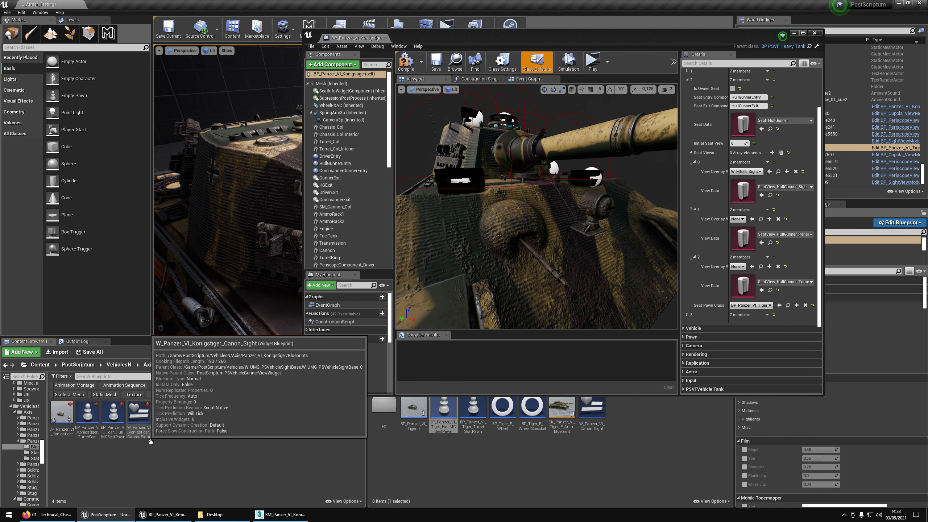
{"action": "left_click", "coordinate": [113, 412]}
{"action": "key", "text": "F2"}
{"action": "key", "text": "End"}
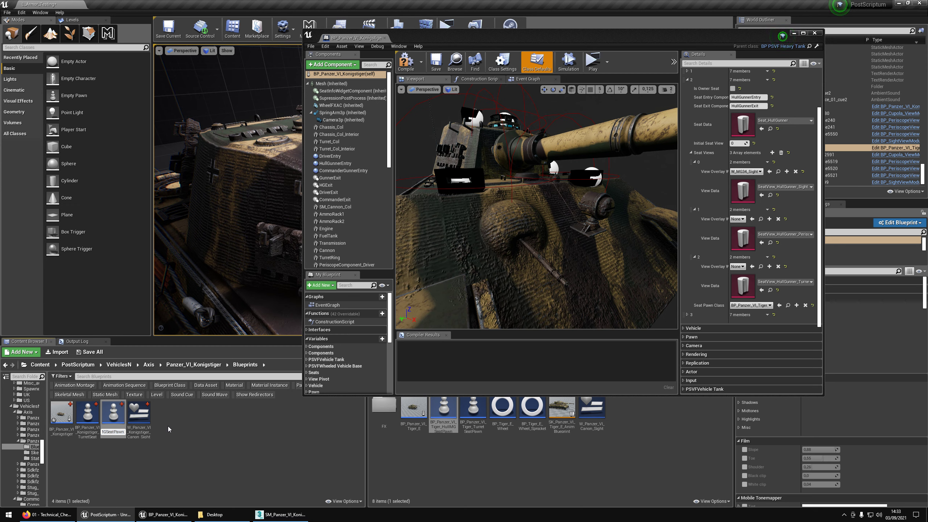
{"action": "key", "text": "Left"}
{"action": "key", "text": "Left"}
{"action": "key", "text": "Left"}
{"action": "key", "text": "Left"}
{"action": "key", "text": "Left"}
{"action": "key", "text": "Left"}
{"action": "key", "text": "Left"}
{"action": "key", "text": "Left"}
{"action": "key", "text": "Left"}
{"action": "key", "text": "Left"}
{"action": "key", "text": "Left"}
{"action": "key", "text": "Left"}
{"action": "key", "text": "Left"}
{"action": "key", "text": "Left"}
{"action": "key", "text": "Left"}
{"action": "key", "text": "Left"}
{"action": "key", "text": "Left"}
{"action": "key", "text": "Left"}
{"action": "key", "text": "Left"}
{"action": "key", "text": "Left"}
{"action": "type", "text": "Konigs"}
{"action": "key", "text": "Return"}
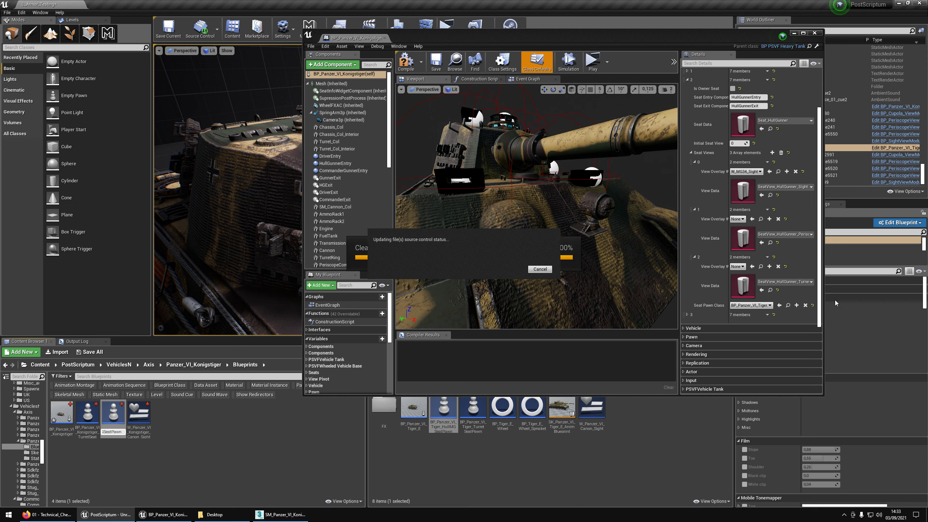
Step: Assign the Konigstiger hull MG seat pawn as the hull gunner's Seat Pawn Class and collapse that seat's settings
{"action": "left_click", "coordinate": [780, 305]}
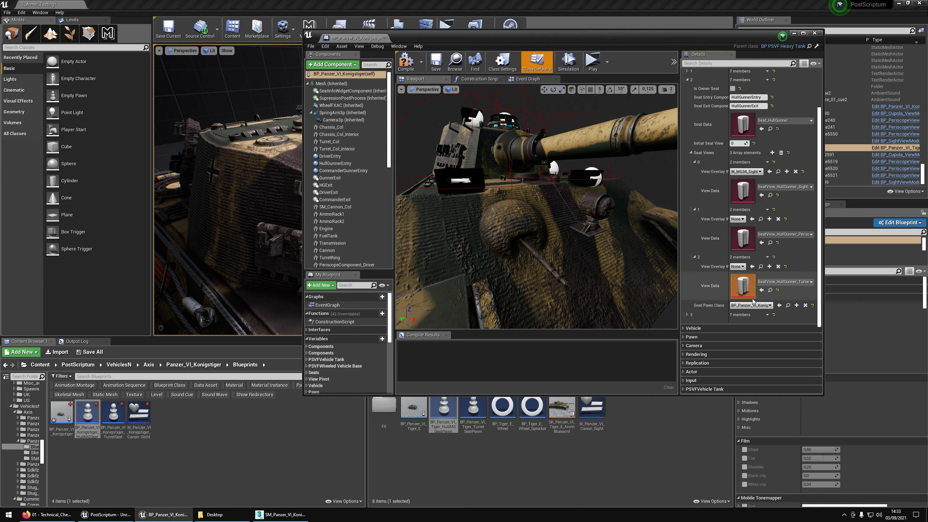
{"action": "left_click", "coordinate": [691, 153]}
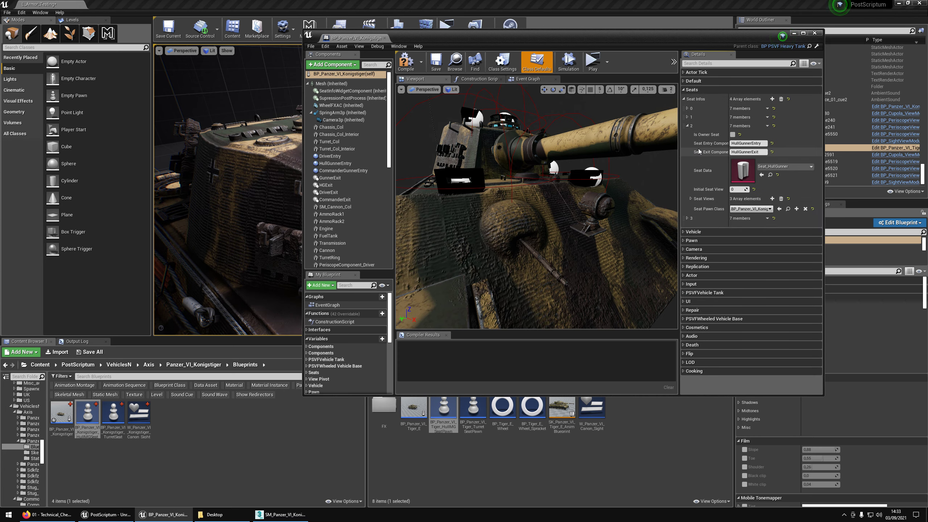
{"action": "left_click", "coordinate": [687, 125]}
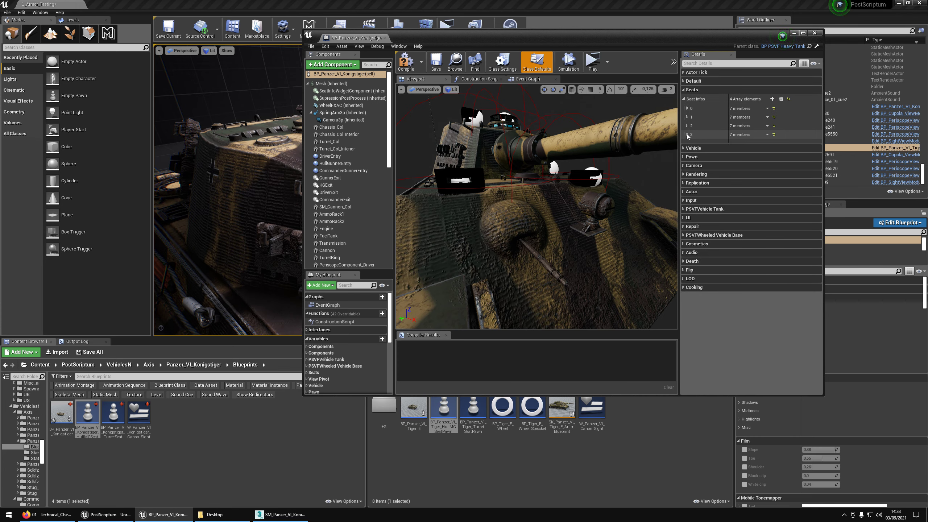
Step: Review the commander seat's entry and exit component names and expand its list of seat views
{"action": "left_click", "coordinate": [687, 135]}
{"action": "right_click_drag", "start_coordinate": [523, 205], "coordinate": [501, 210]}
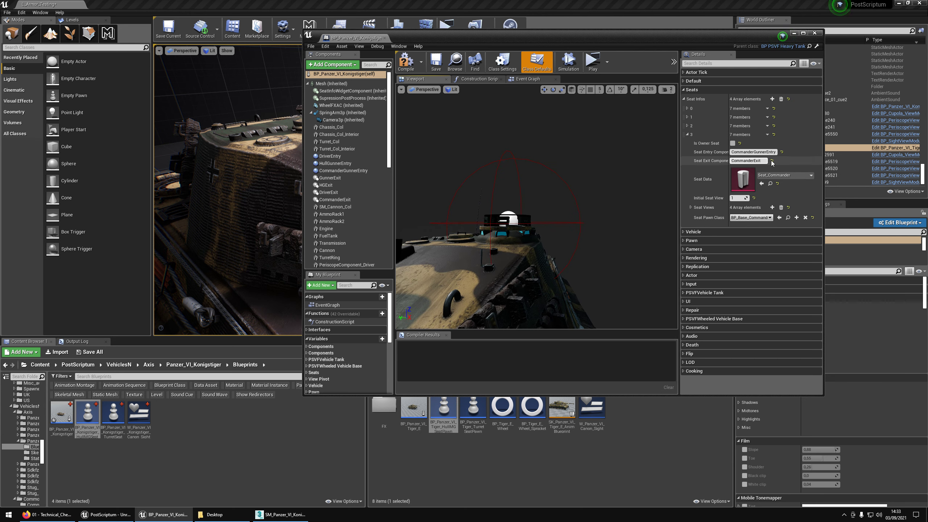
{"action": "left_click", "coordinate": [752, 152]}
{"action": "left_click", "coordinate": [743, 162]}
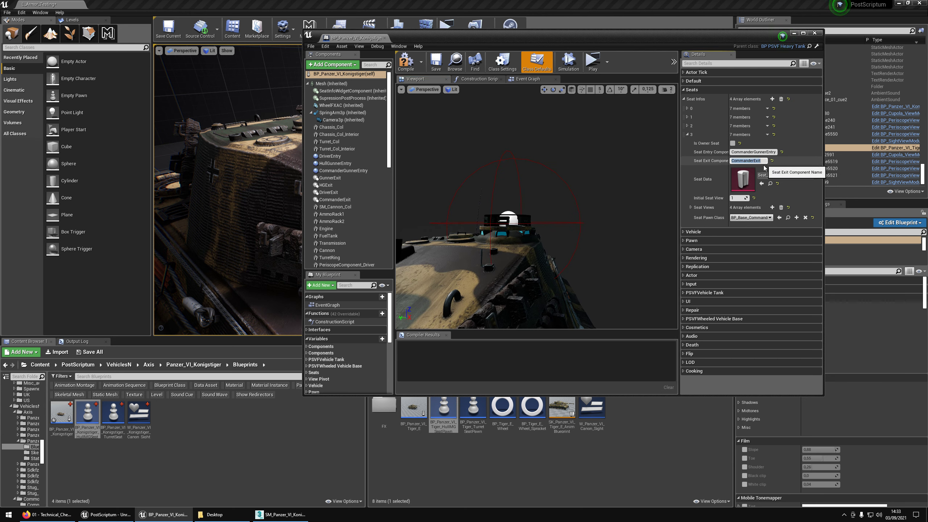
{"action": "left_click", "coordinate": [690, 207]}
{"action": "scroll", "coordinate": [803, 197], "scroll_direction": "down", "scroll_amount": 2}
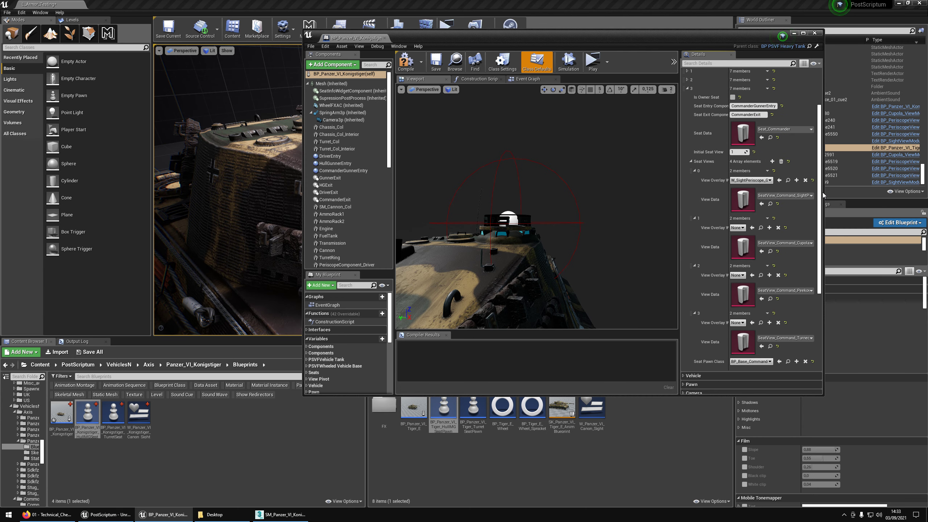
Step: Widen the blueprint editor and inspect the commander's cupola and view positions from inside and outside the turret
{"action": "left_click_drag", "start_coordinate": [827, 194], "coordinate": [922, 194]}
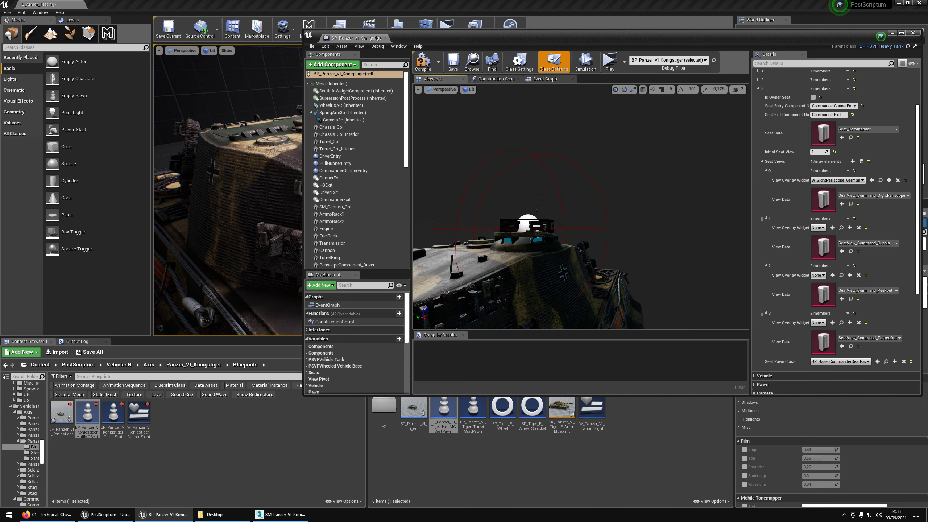
{"action": "key", "text": "w"}
{"action": "right_click_drag", "start_coordinate": [581, 228], "coordinate": [555, 274]}
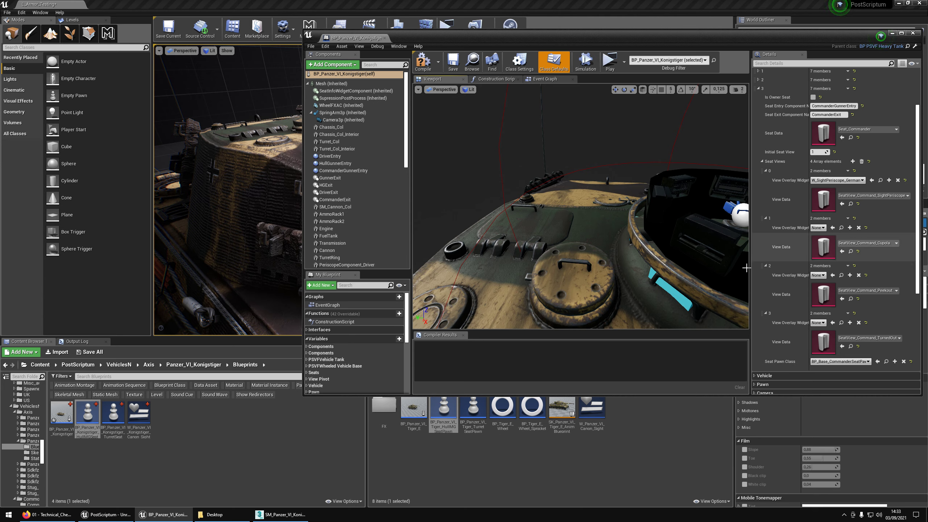
{"action": "key", "text": "w"}
{"action": "right_click_drag", "start_coordinate": [711, 265], "coordinate": [730, 253]}
{"action": "key", "text": "a"}
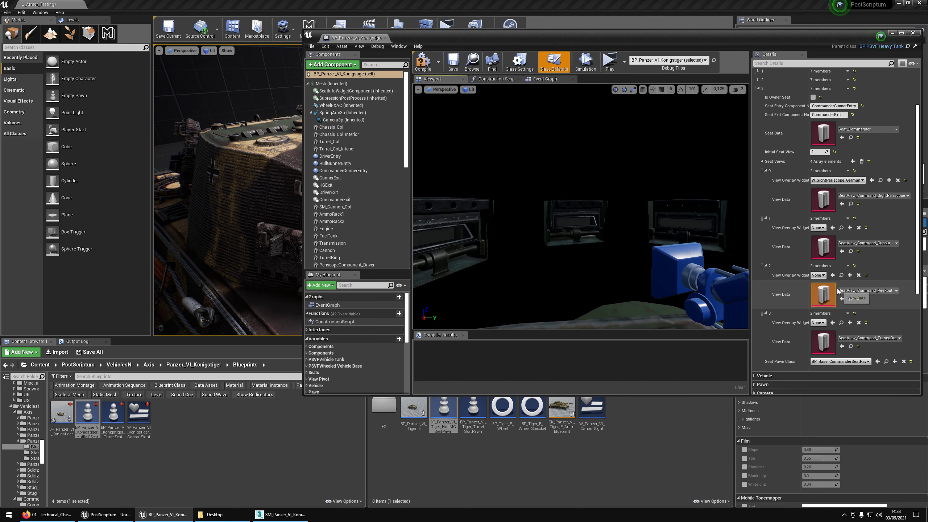
{"action": "key", "text": "s"}
{"action": "right_click_drag", "start_coordinate": [560, 238], "coordinate": [589, 233]}
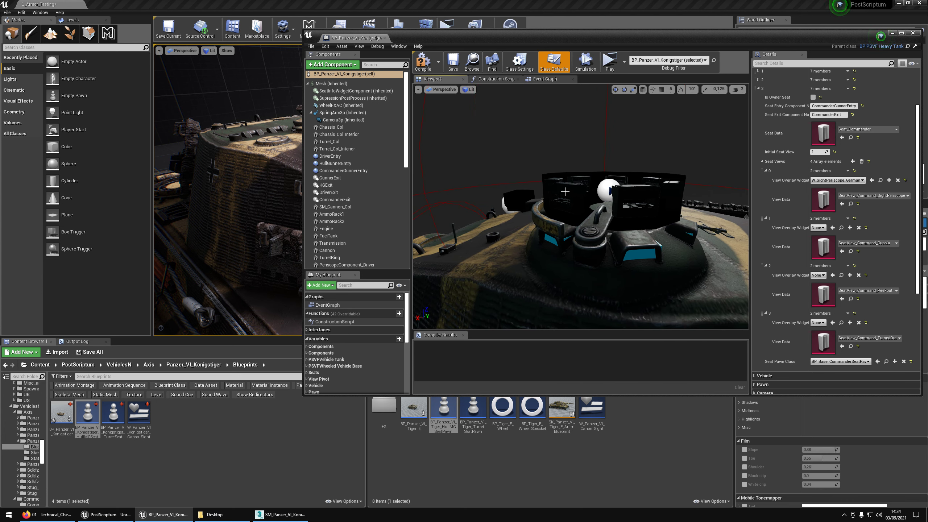
{"action": "scroll", "coordinate": [840, 276], "scroll_direction": "down", "scroll_amount": 2}
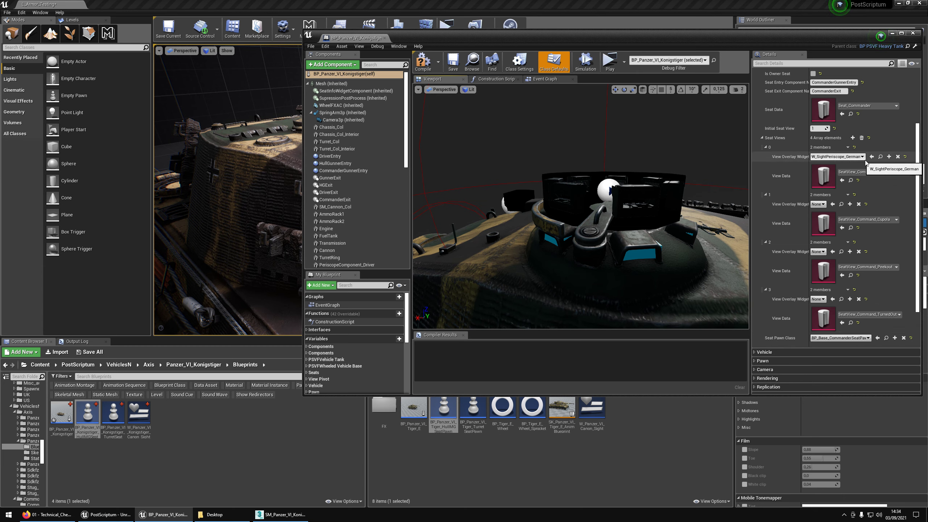
Step: Open the commander's W_SightPeriscope_German overlay widget, examine its periscope reticle and close it
{"action": "left_click", "coordinate": [881, 157]}
{"action": "double_click", "coordinate": [202, 439]}
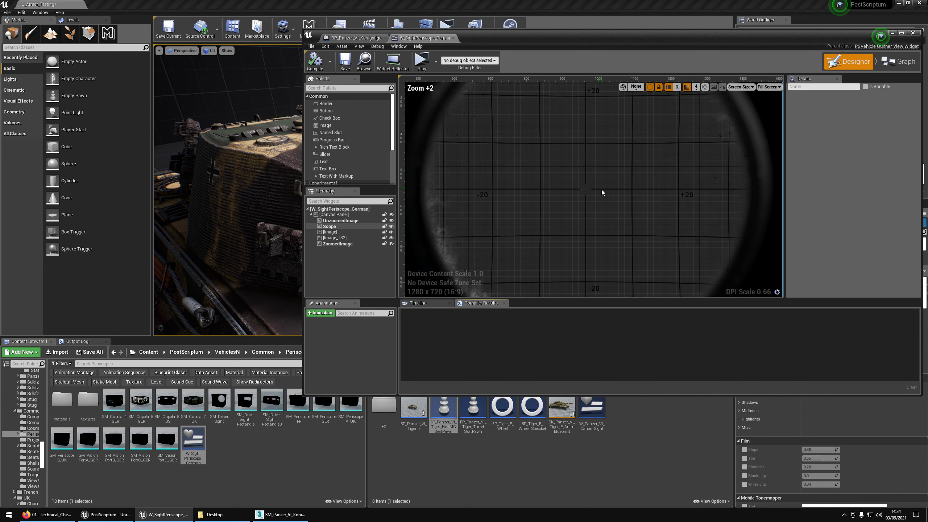
{"action": "scroll", "coordinate": [536, 268], "scroll_direction": "down", "scroll_amount": 4}
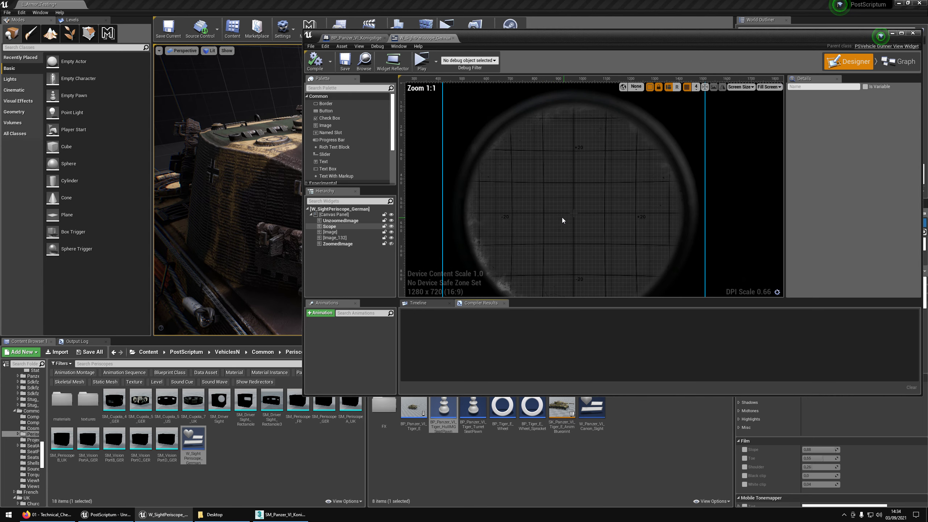
{"action": "left_click", "coordinate": [453, 37]}
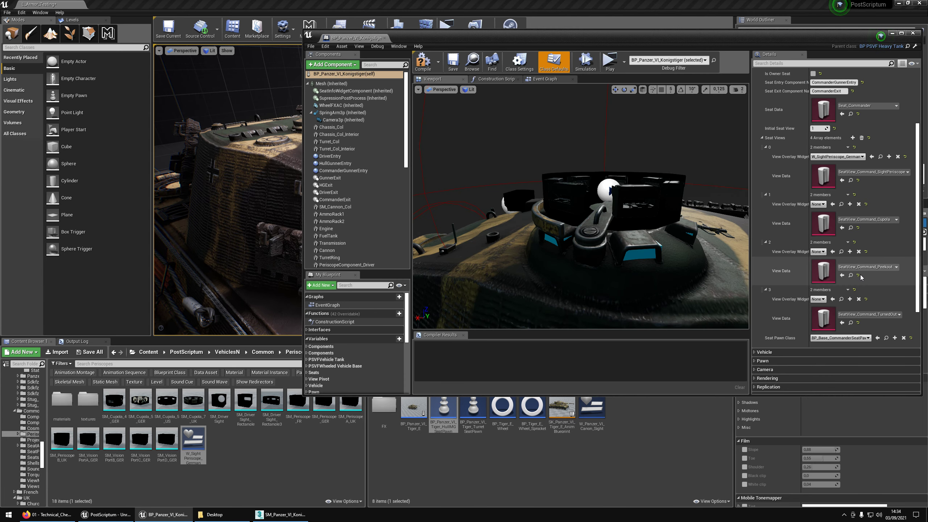
Step: Check the commander's remaining seat views and seat pawn, then save and close the King Tiger blueprint
{"action": "scroll", "coordinate": [840, 288], "scroll_direction": "down", "scroll_amount": 2}
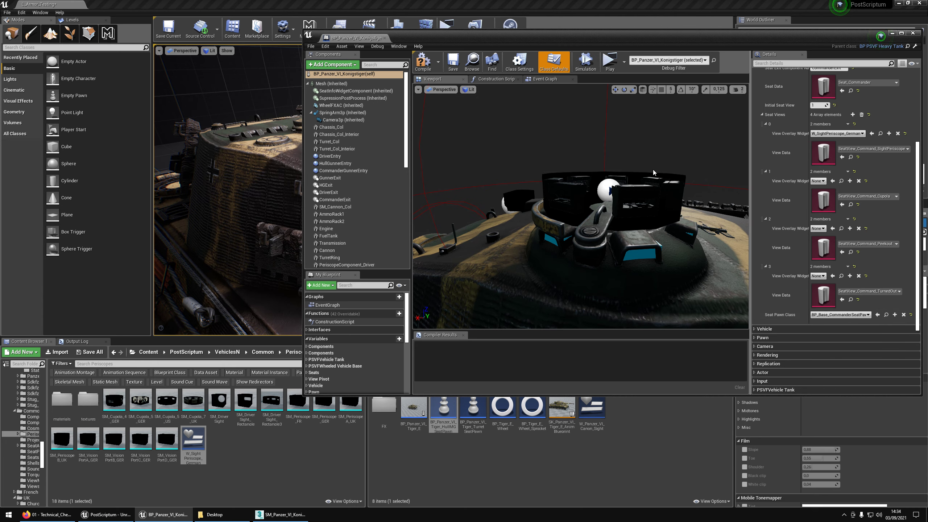
{"action": "right_click_drag", "start_coordinate": [653, 170], "coordinate": [734, 172]}
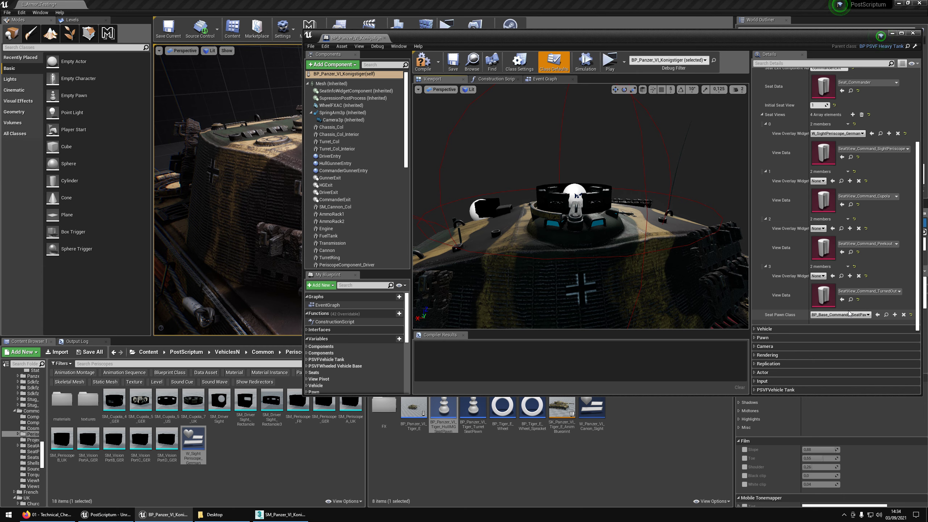
{"action": "left_click", "coordinate": [453, 62]}
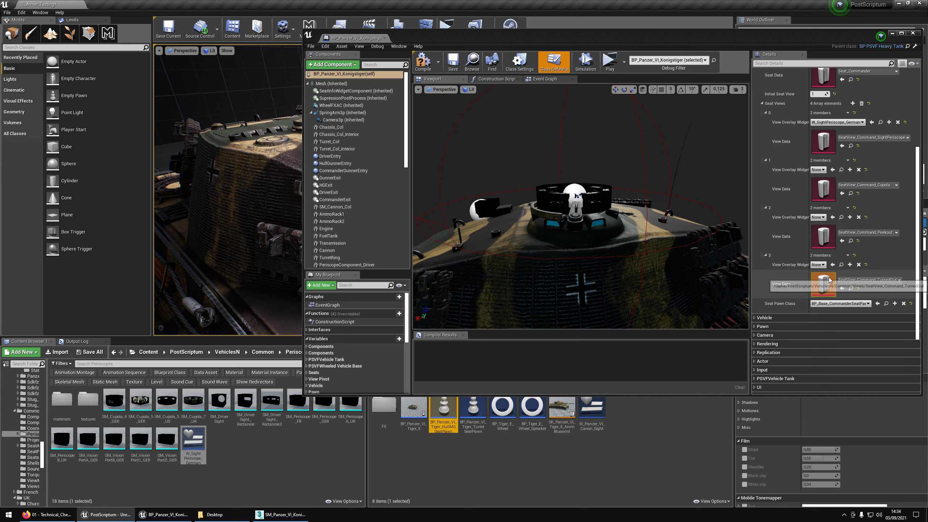
{"action": "middle_click", "coordinate": [349, 39]}
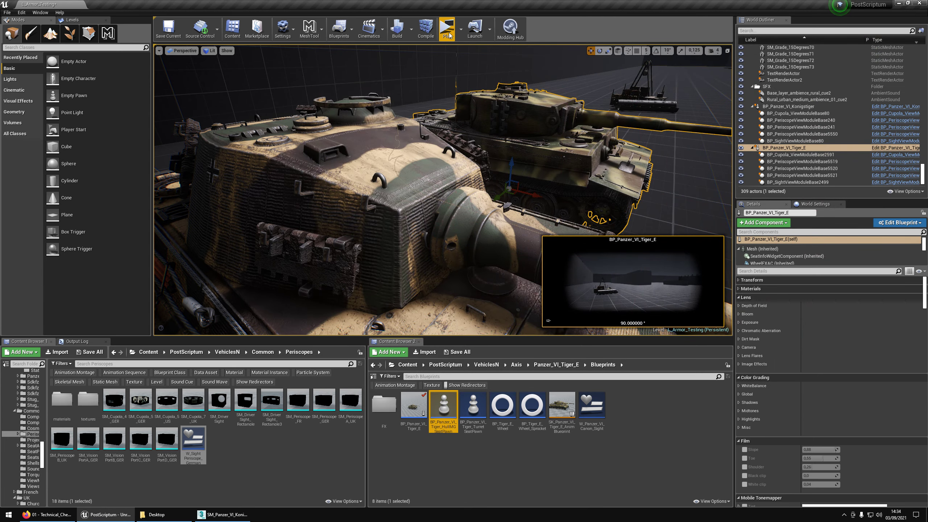
Step: Start a game preview in a maximized window and enter the spawn selection screen for the 4th Infantry
{"action": "left_click", "coordinate": [449, 32]}
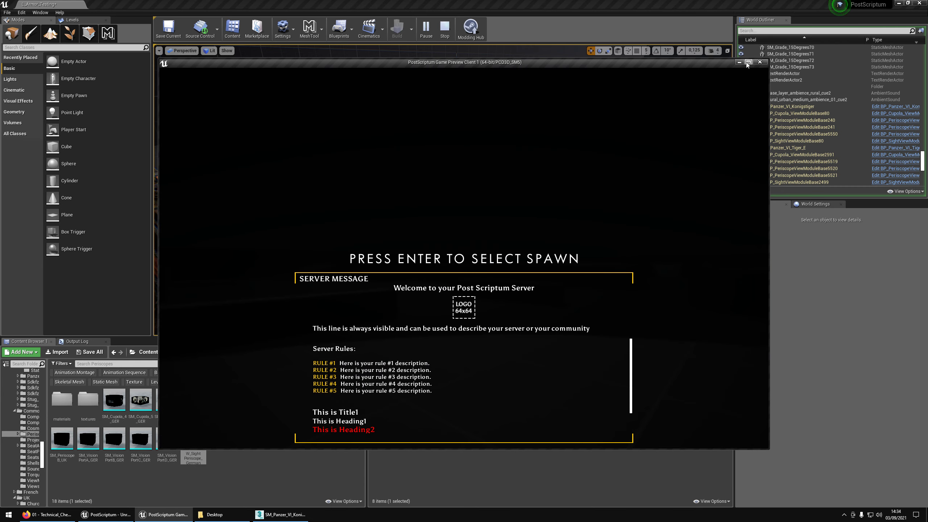
{"action": "left_click", "coordinate": [748, 62]}
{"action": "key", "text": "Return"}
{"action": "left_click", "coordinate": [471, 382]}
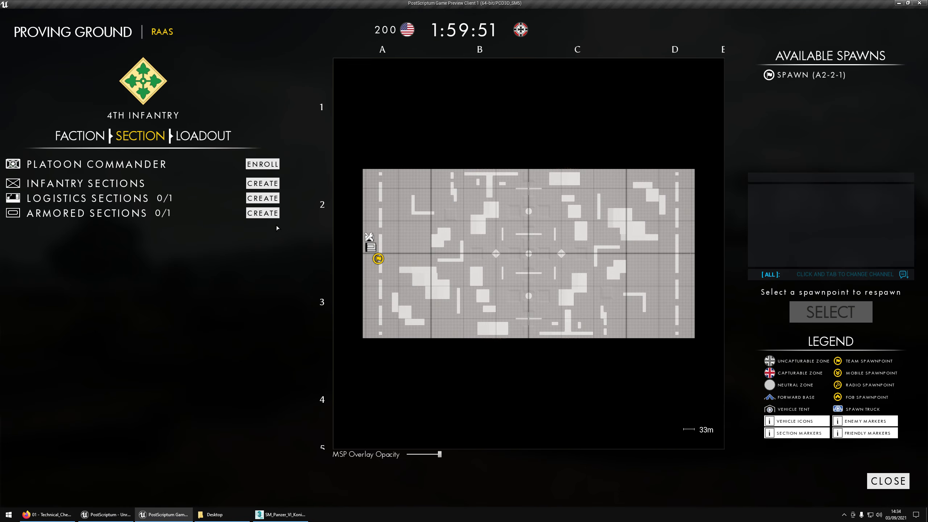
Step: Spawn at the team spawnpoint and climb onto the King Tiger's front hull
{"action": "left_click", "coordinate": [378, 259]}
{"action": "key", "text": "Return"}
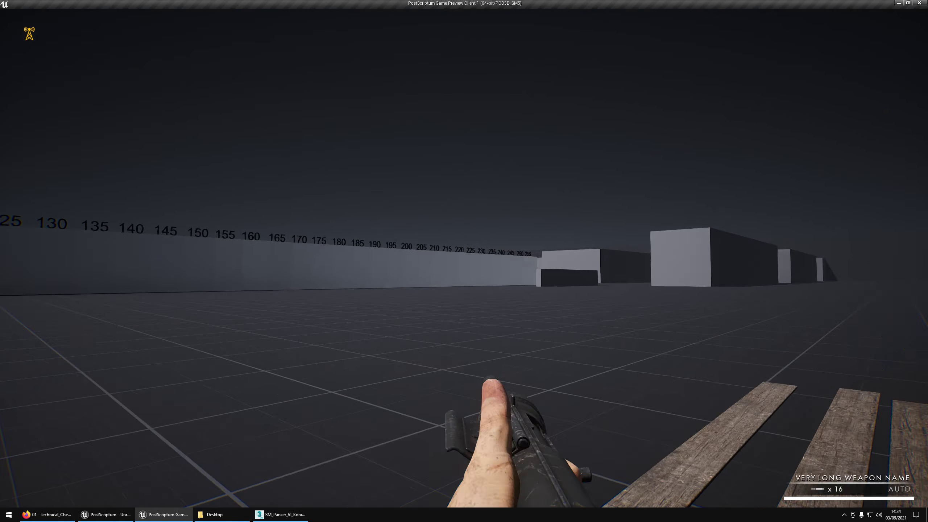
{"action": "key", "text": "shift+w"}
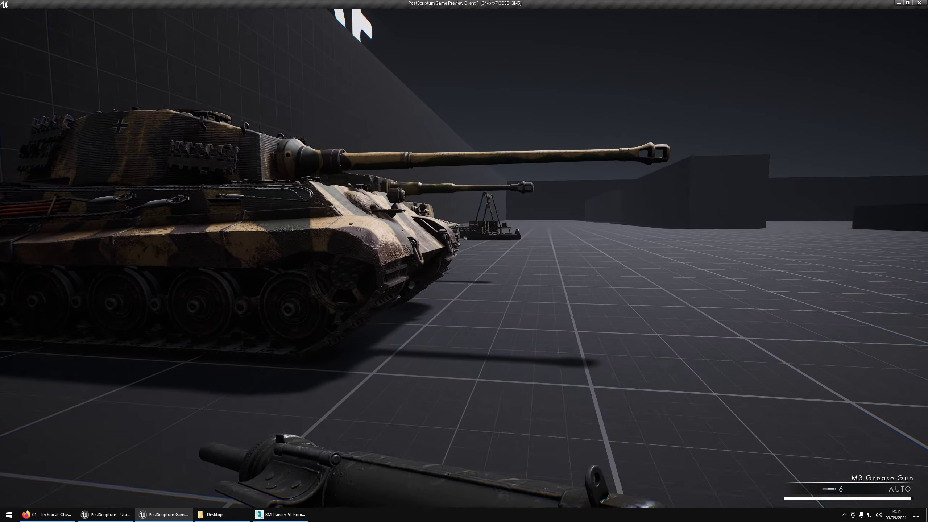
{"action": "key", "text": "space"}
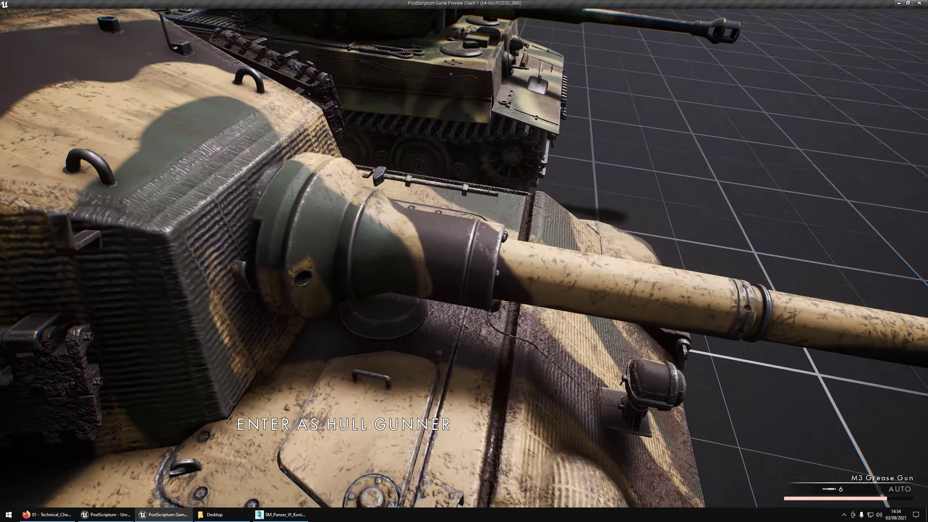
Step: Enter the King Tiger as hull gunner, fire the MG-34 and check the sight, periscope and hatch views
{"action": "key", "text": "e"}
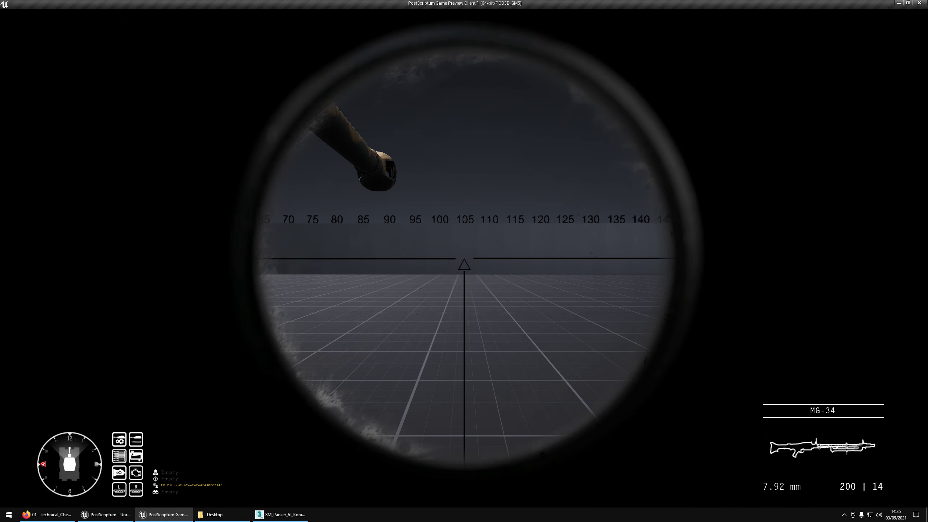
{"action": "left_click", "coordinate": [464, 261]}
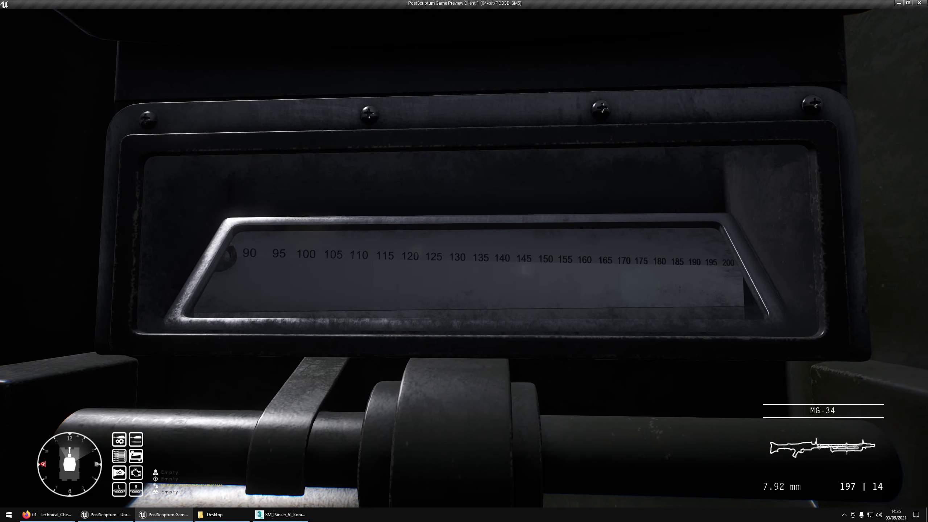
{"action": "key", "text": "x"}
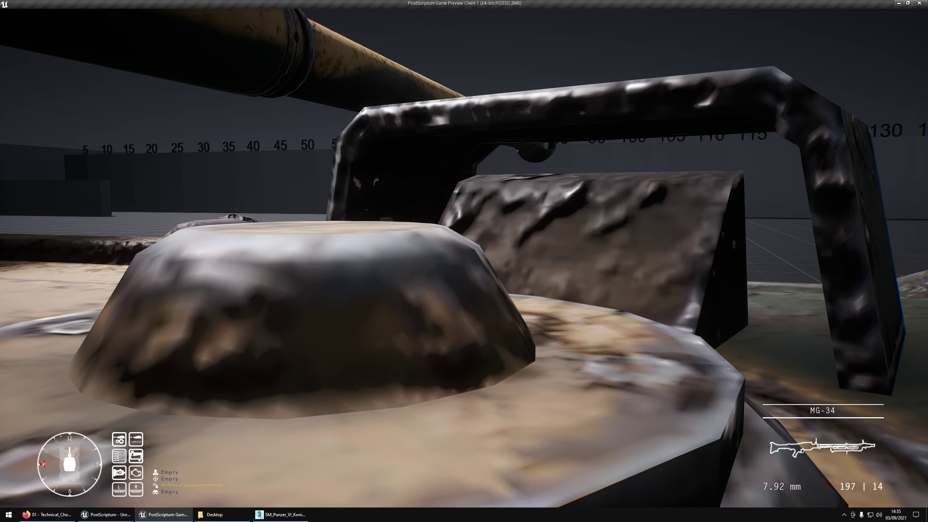
Step: Arrange the editor beside a smaller game preview and open the SK_Panzer_VI_Konigstiger skeleton in a compact window
{"action": "key", "text": "shift+F1"}
{"action": "left_click_drag", "start_coordinate": [562, 3], "coordinate": [668, 69]}
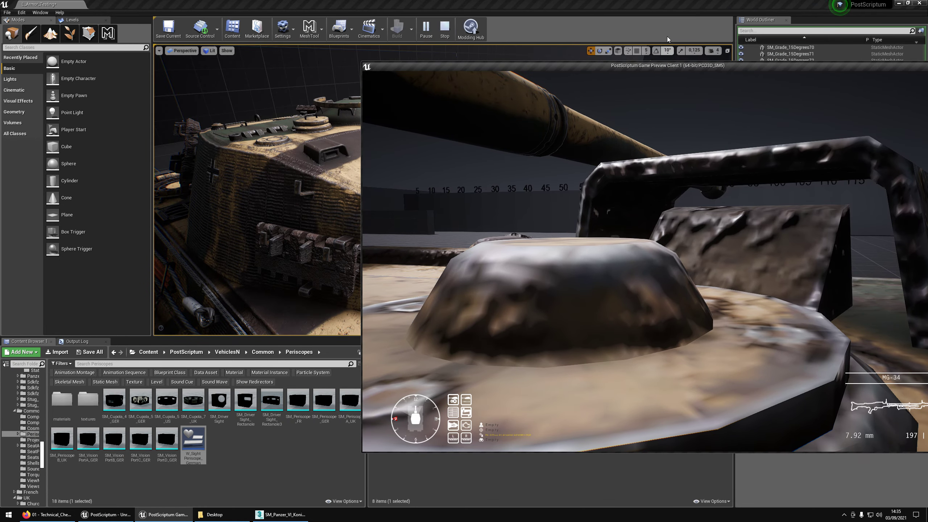
{"action": "left_click_drag", "start_coordinate": [614, 5], "coordinate": [0, 220]}
{"action": "left_click", "coordinate": [285, 5]}
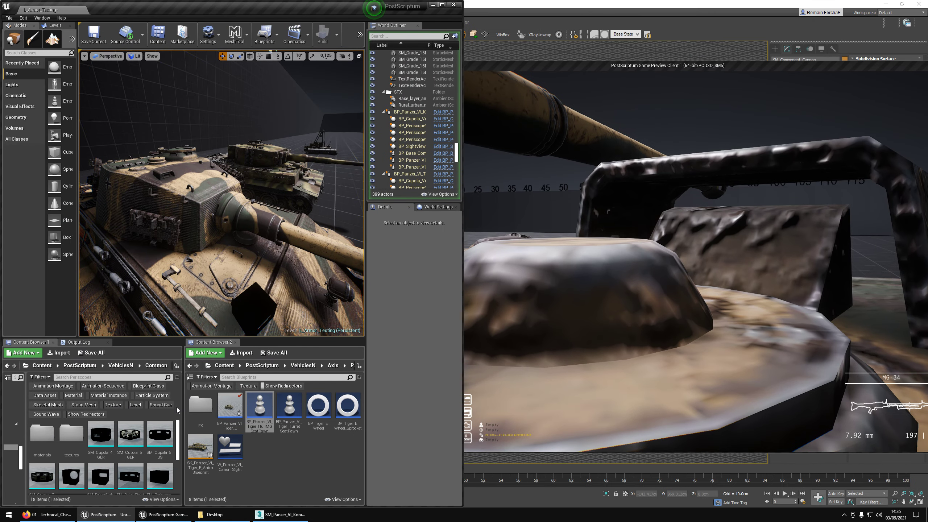
{"action": "left_click", "coordinate": [101, 435]}
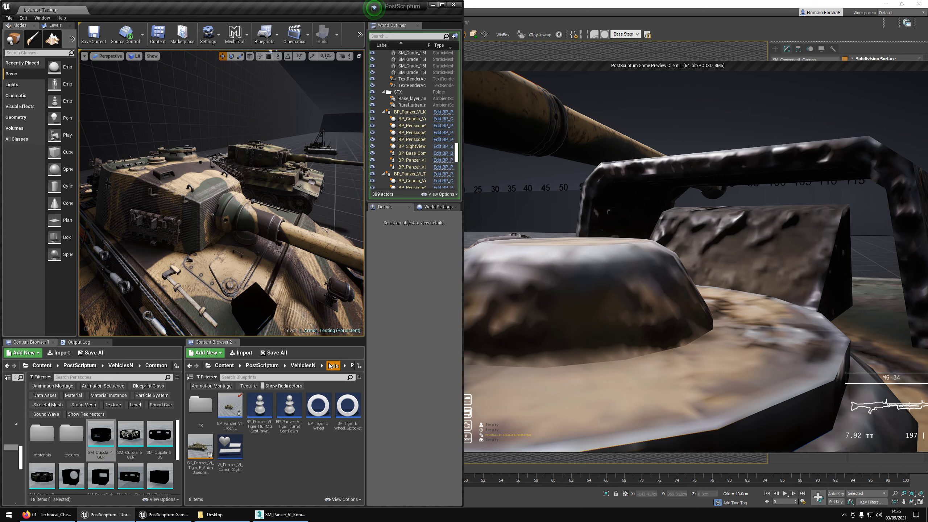
{"action": "left_click", "coordinate": [331, 365]}
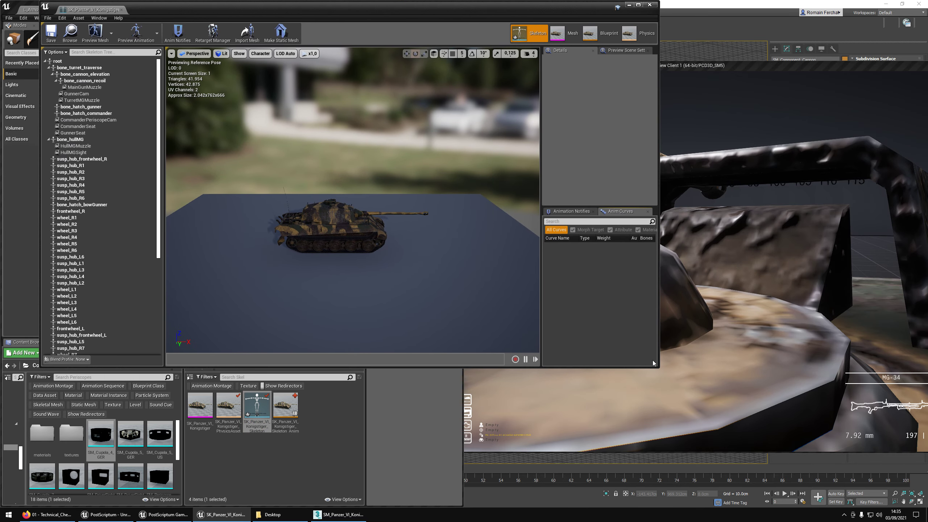
{"action": "left_click_drag", "start_coordinate": [658, 368], "coordinate": [371, 359]}
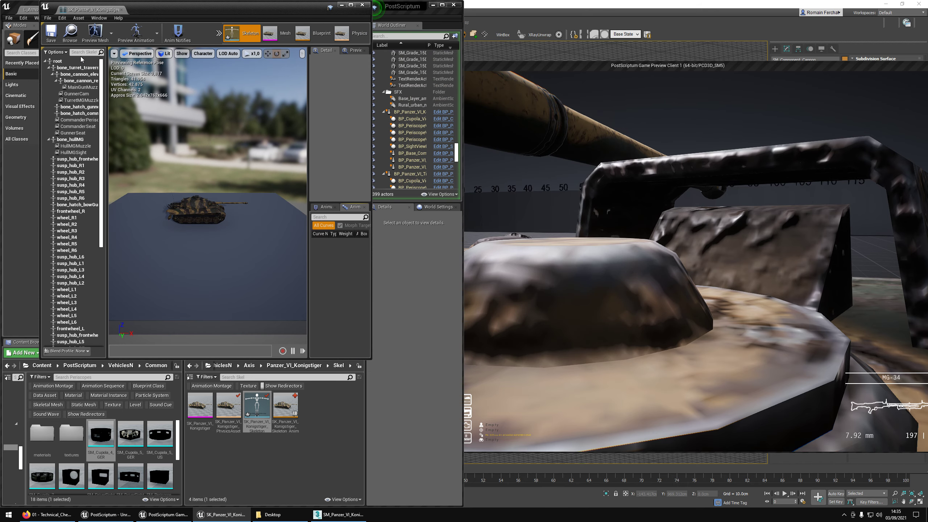
Step: Find the HGOut socket in the skeleton tree and shift it sideways to correct the hull gunner's hatch view
{"action": "left_click", "coordinate": [85, 52]}
{"action": "type", "text": "HG"}
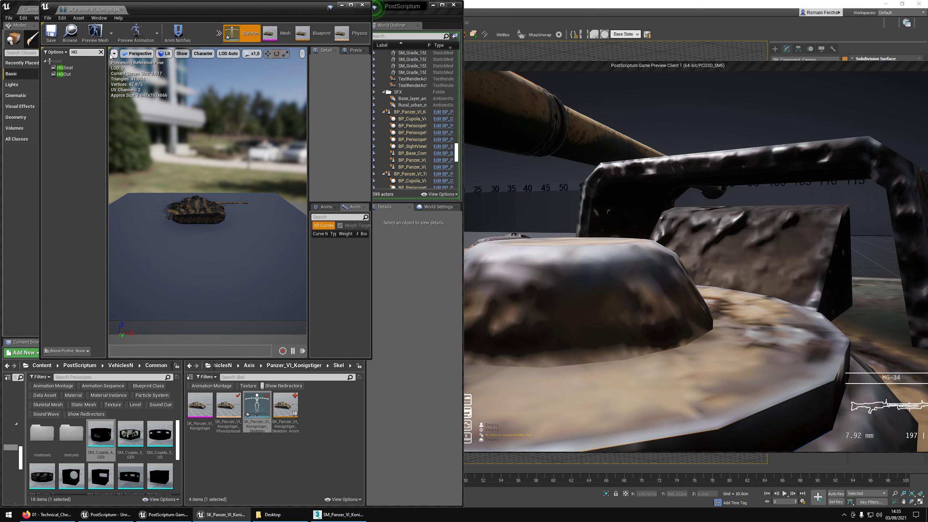
{"action": "left_click", "coordinate": [64, 74]}
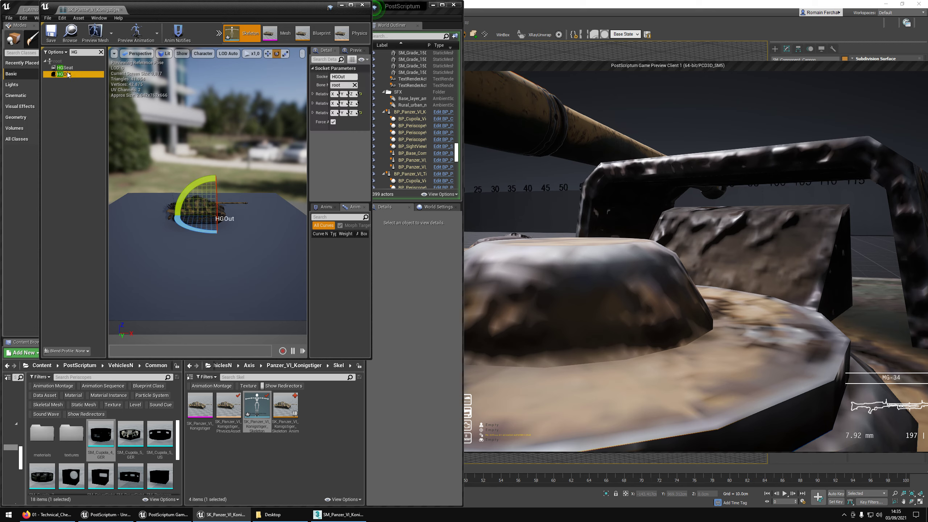
{"action": "key", "text": "w"}
{"action": "right_click_drag", "start_coordinate": [229, 247], "coordinate": [183, 209]}
{"action": "key", "text": "f"}
{"action": "key", "text": "w"}
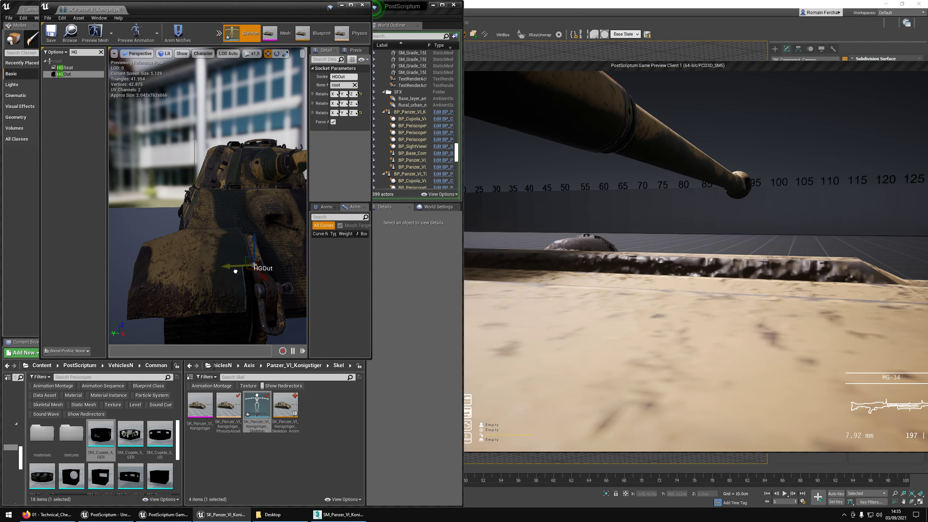
{"action": "left_click_drag", "start_coordinate": [217, 266], "coordinate": [235, 266]}
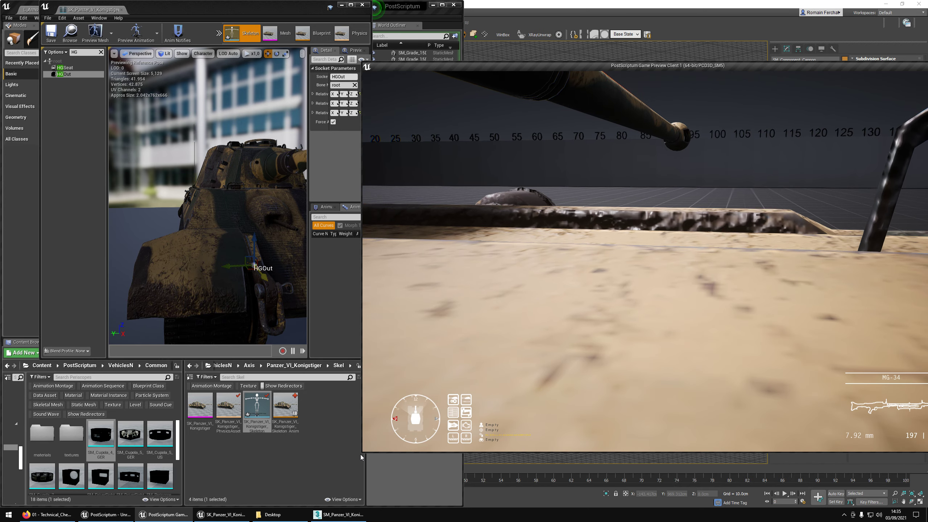
Step: Shrink the game preview to sit beside the skeleton editor and fine-tune the HGOut socket's position against it
{"action": "left_click_drag", "start_coordinate": [364, 455], "coordinate": [521, 341]}
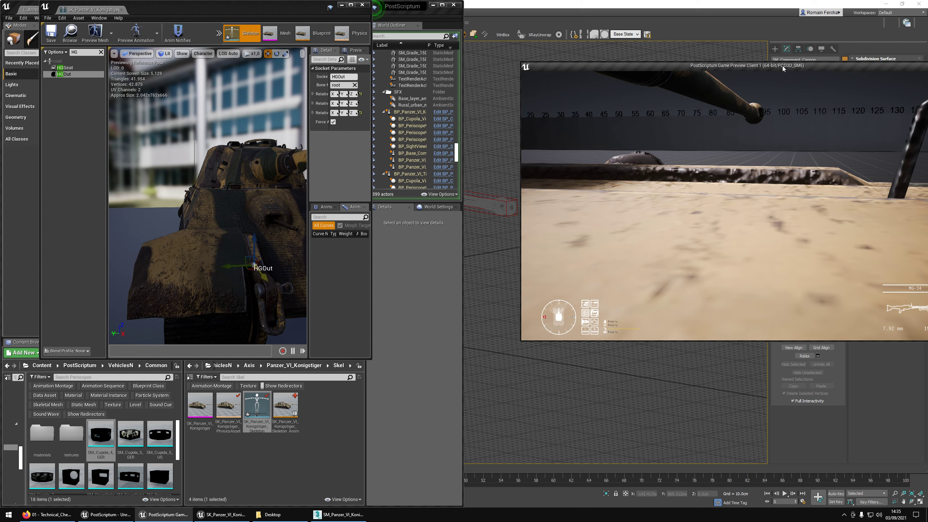
{"action": "left_click_drag", "start_coordinate": [782, 68], "coordinate": [731, 21]}
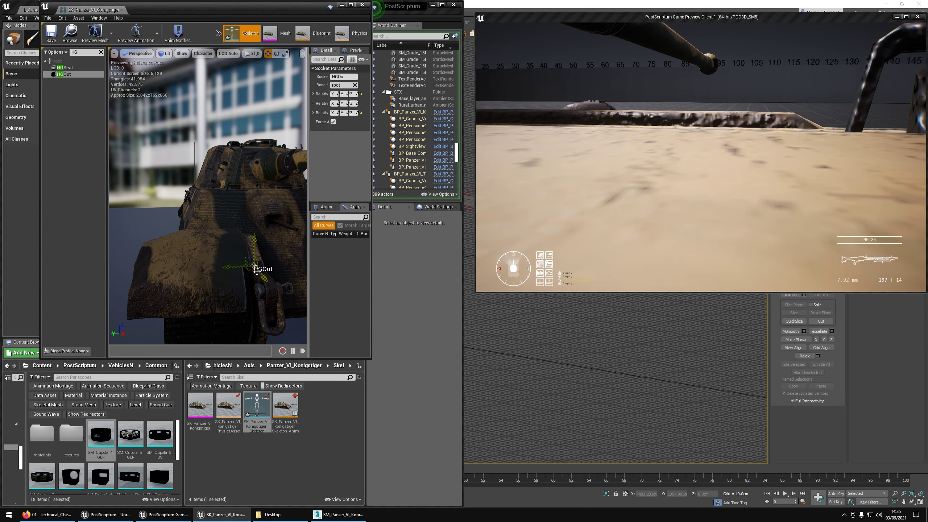
{"action": "left_click_drag", "start_coordinate": [241, 270], "coordinate": [244, 271]}
{"action": "left_click", "coordinate": [584, 182]}
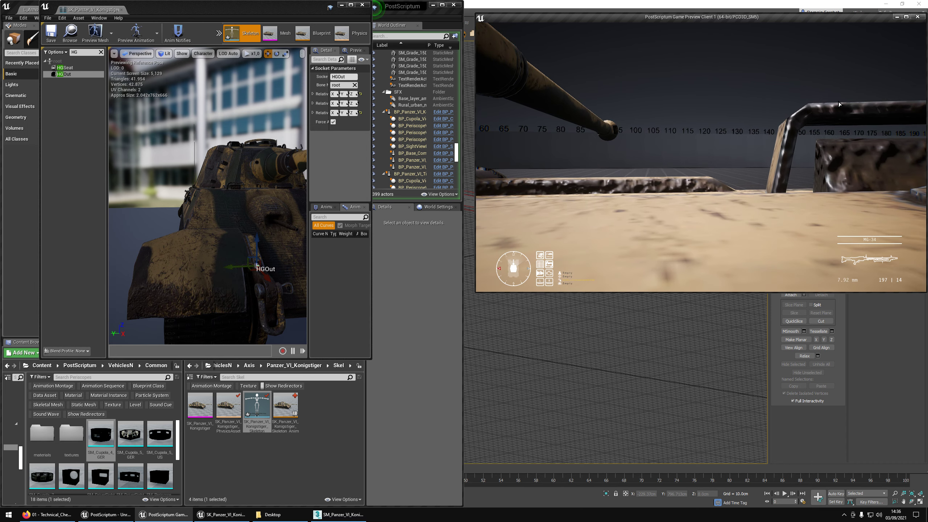
Step: Maximize the game preview, switch to the gunner's seat, fire its weapons and check the sight and periscope
{"action": "left_click", "coordinate": [906, 16]}
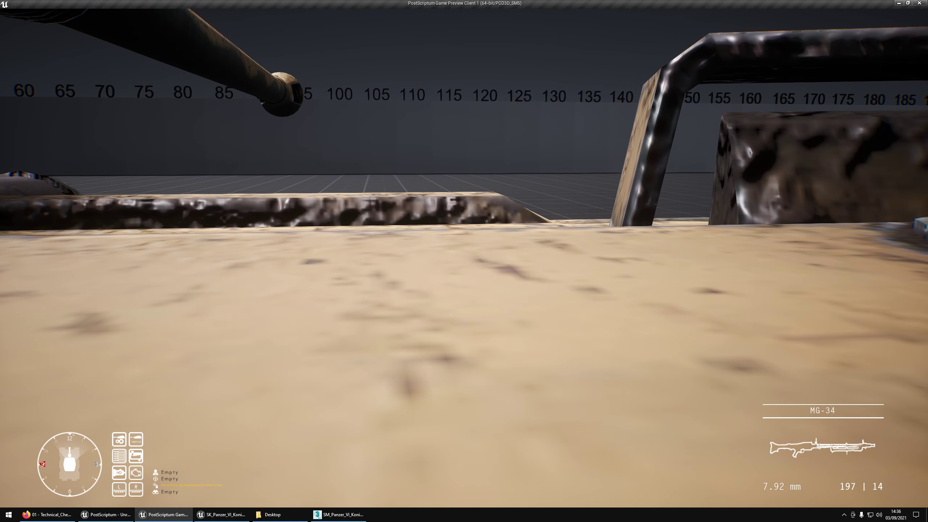
{"action": "key", "text": "F2"}
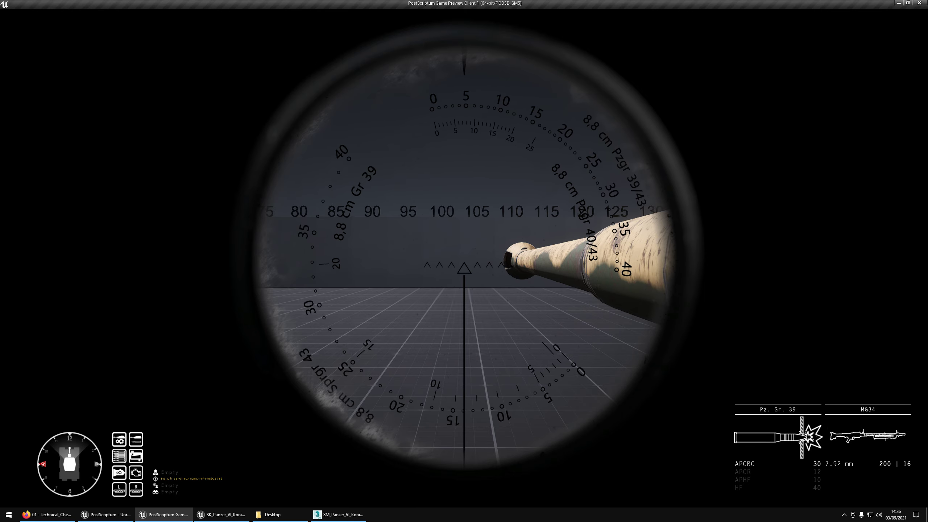
{"action": "left_click", "coordinate": [464, 268]}
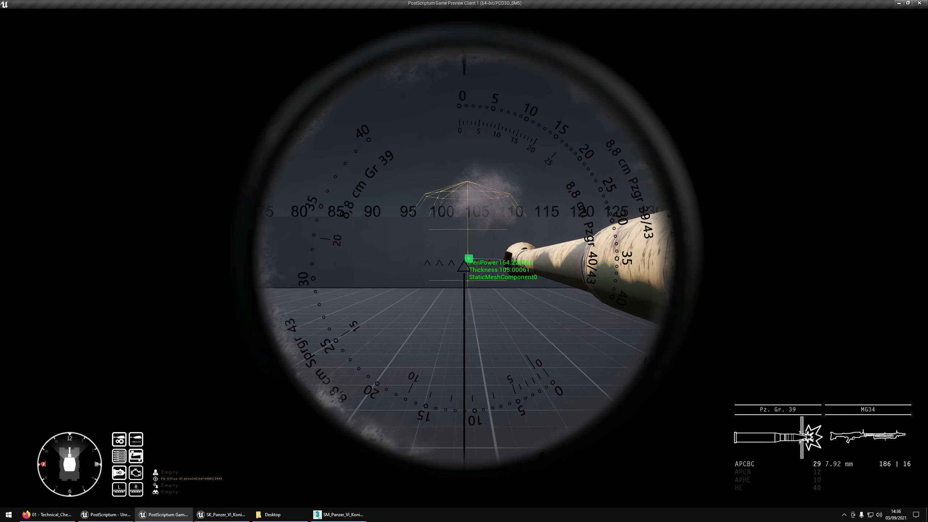
{"action": "key", "text": "x"}
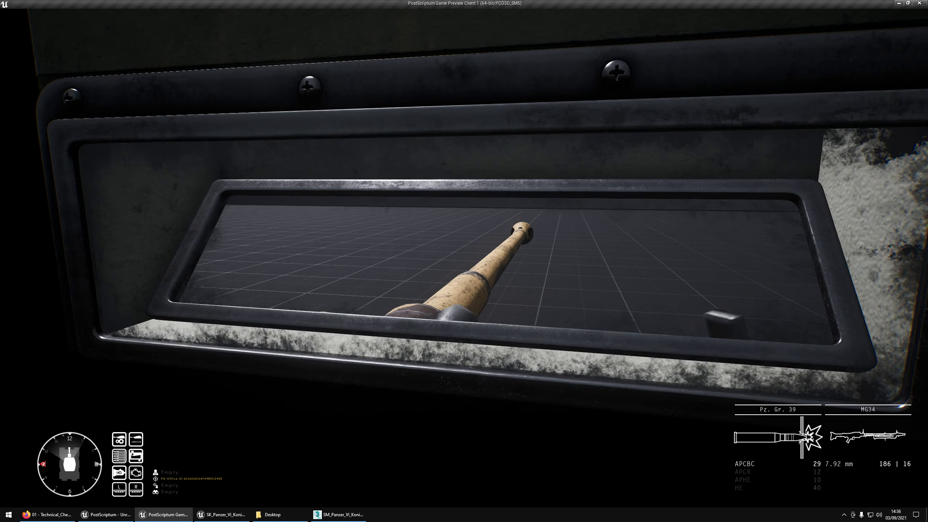
Step: Switch to the commander's seat and cycle through the interior, periscope sight and open hatch views
{"action": "key", "text": "x"}
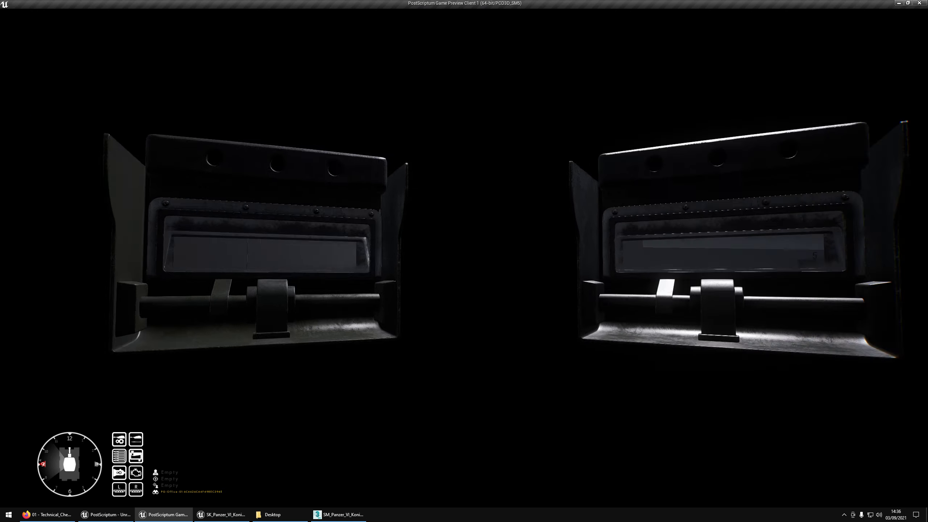
{"action": "key", "text": "x"}
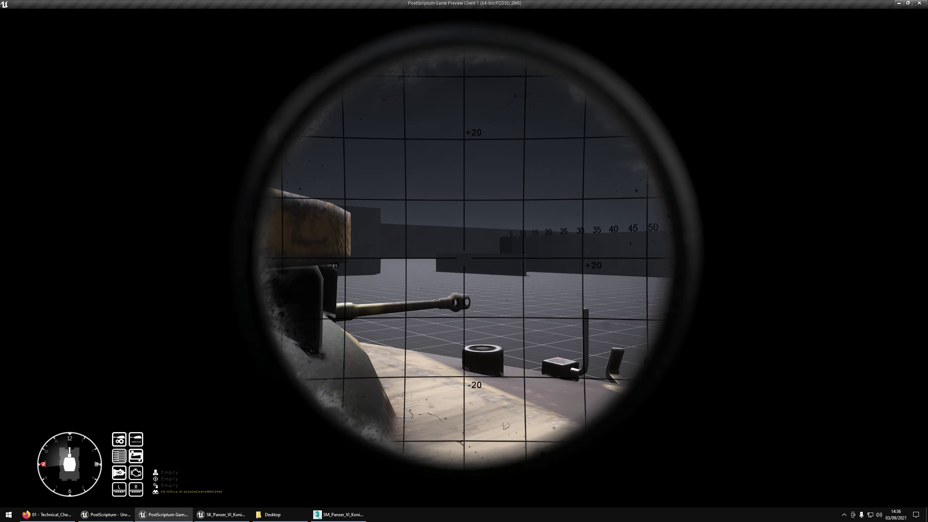
{"action": "key", "text": "x"}
{"action": "key", "text": "x"}
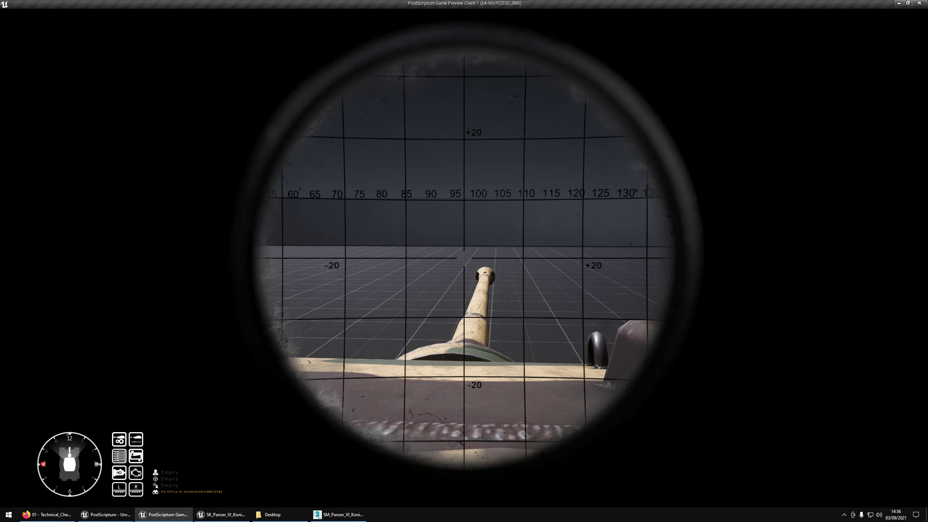
{"action": "key", "text": "x"}
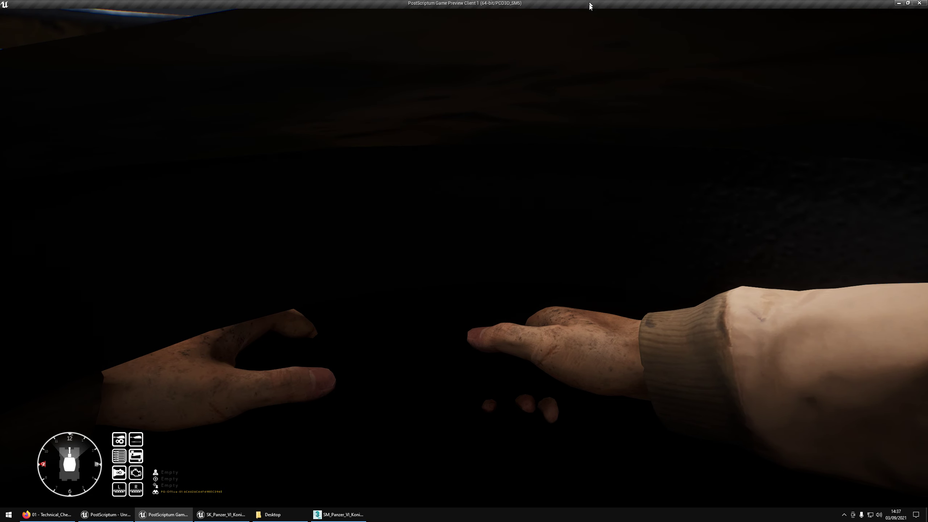
Step: Restore the preview to a smaller window and select the CommanderSeat socket in the King Tiger skeleton
{"action": "left_click_drag", "start_coordinate": [590, 6], "coordinate": [692, 24]}
{"action": "double_click", "coordinate": [257, 415]}
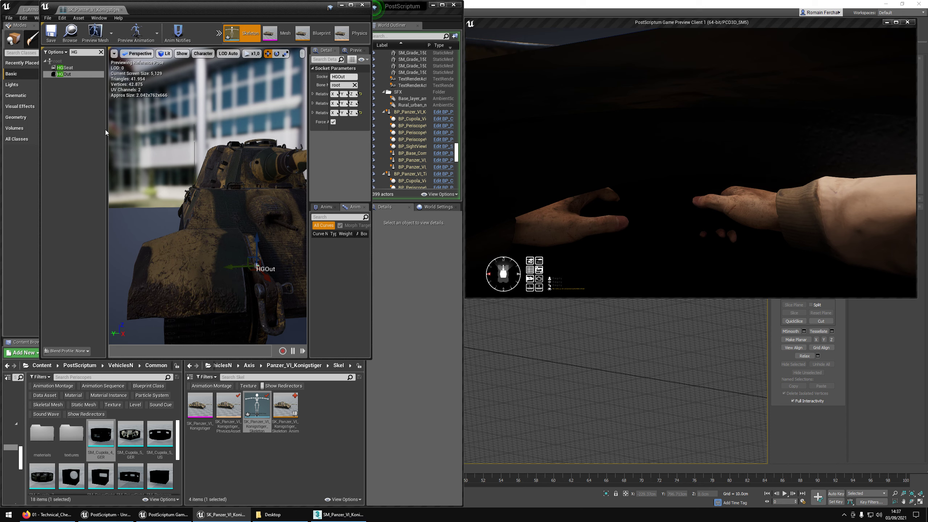
{"action": "key", "text": "BackSpace"}
{"action": "key", "text": "BackSpace"}
{"action": "type", "text": "command"}
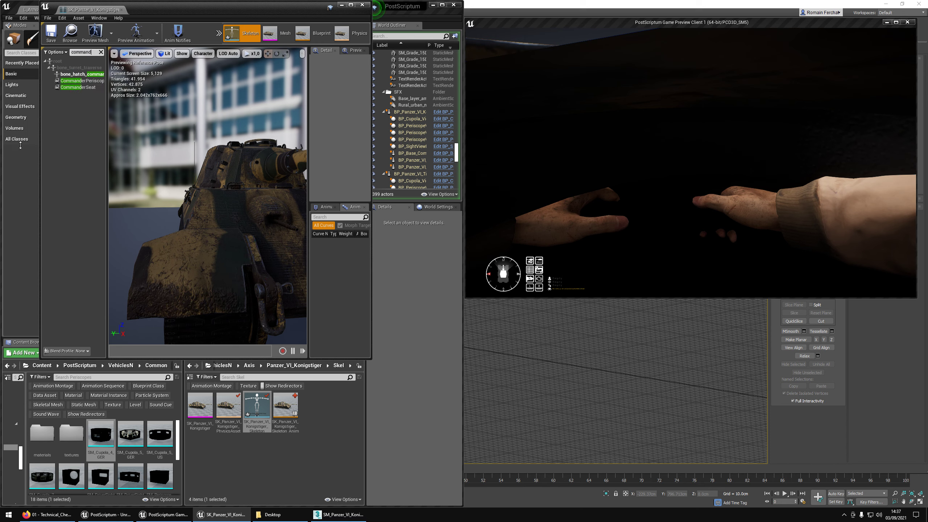
{"action": "left_click", "coordinate": [83, 88]}
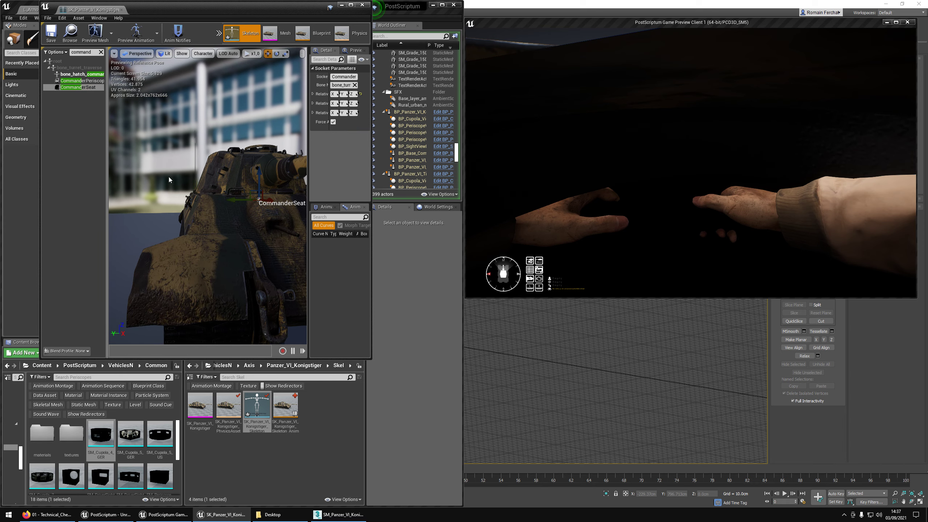
Step: Raise the CommanderSeat socket and shift it sideways, checking the commander's hatch view in the game preview
{"action": "left_click_drag", "start_coordinate": [264, 192], "coordinate": [260, 173]}
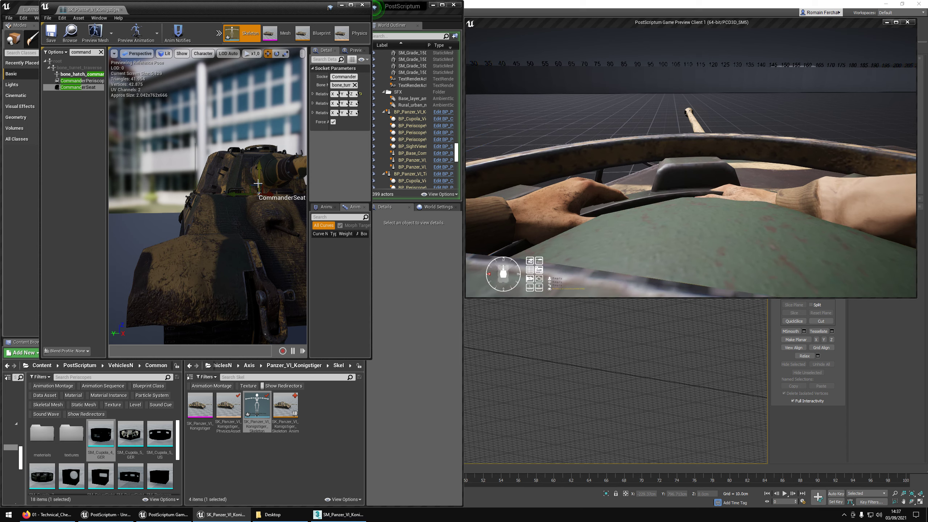
{"action": "scroll", "coordinate": [260, 194], "scroll_direction": "up", "scroll_amount": 4}
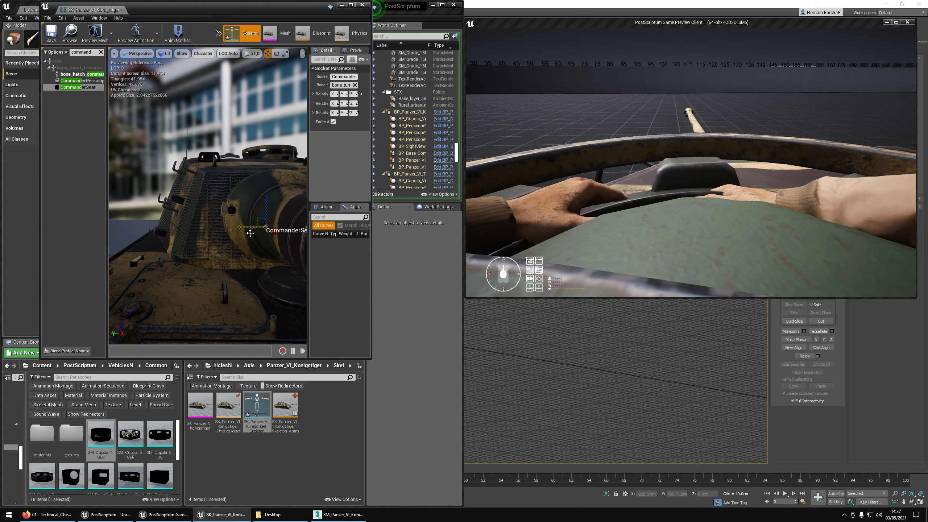
{"action": "left_click_drag", "start_coordinate": [250, 233], "coordinate": [271, 233]}
{"action": "left_click", "coordinate": [559, 175]}
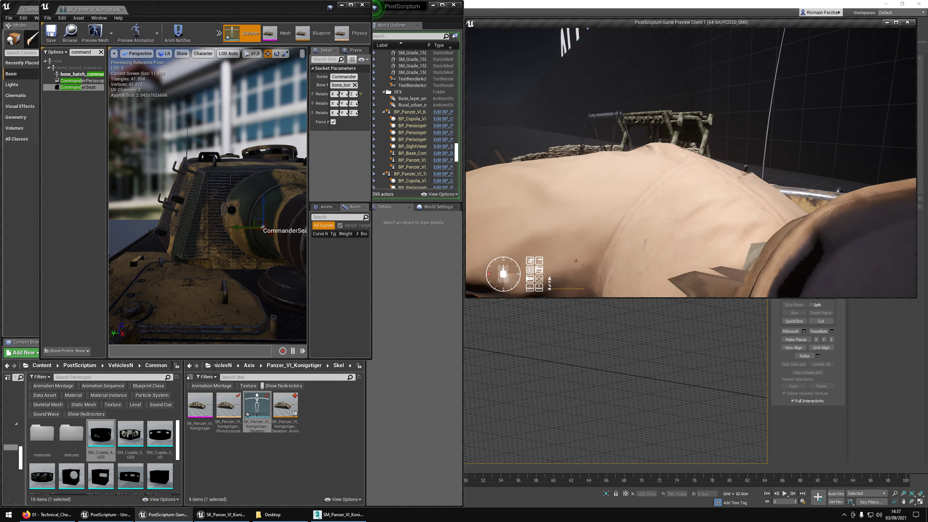
{"action": "key", "text": "ctrl"}
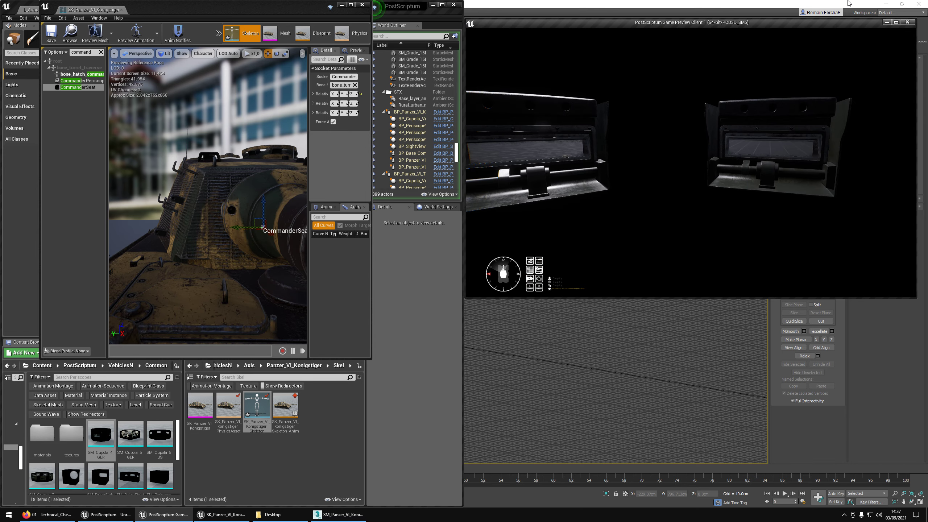
Step: Maximize the game preview, check the driver's periscope view and end the play session
{"action": "left_click", "coordinate": [896, 23]}
{"action": "left_click", "coordinate": [730, 158]}
{"action": "key", "text": "F1"}
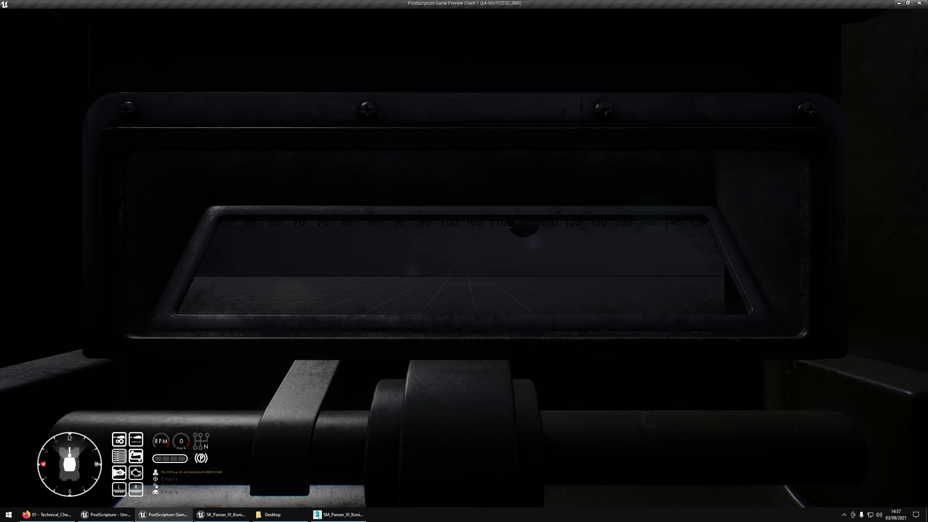
{"action": "key", "text": "Escape"}
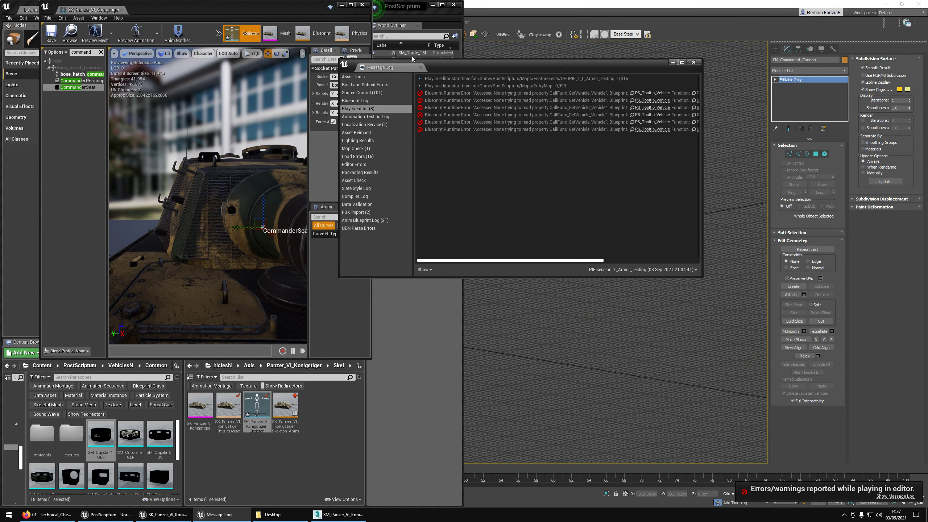
Step: Save the King Tiger skeleton, close its editor and maximize the level editor
{"action": "middle_click", "coordinate": [398, 70]}
{"action": "left_click", "coordinate": [51, 35]}
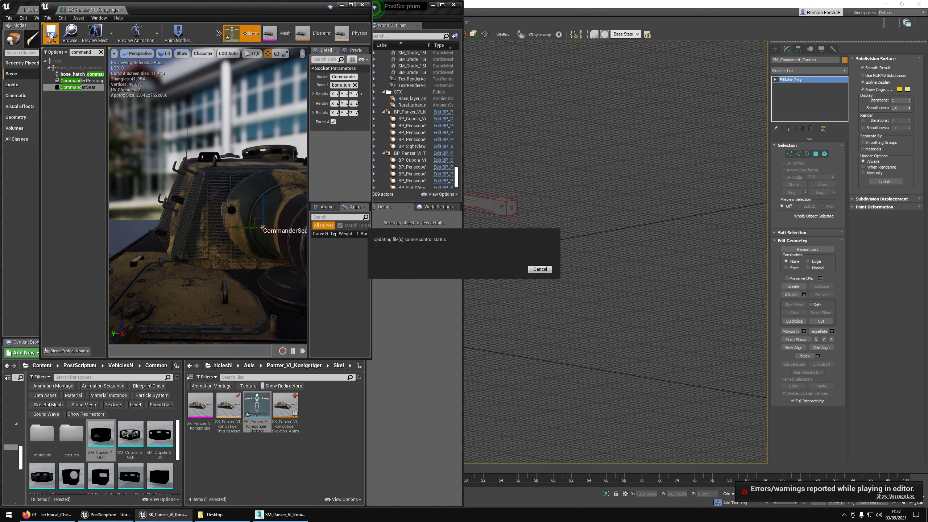
{"action": "left_click", "coordinate": [362, 5]}
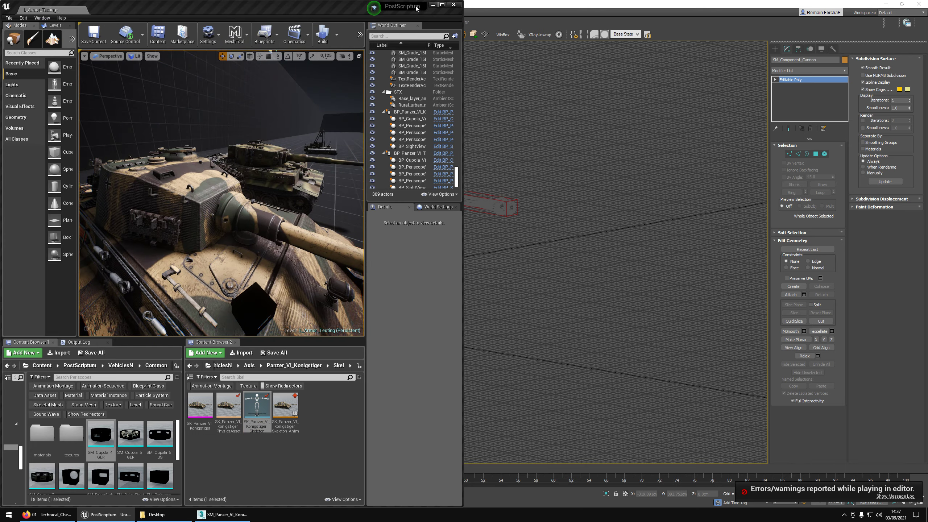
{"action": "left_click", "coordinate": [442, 5]}
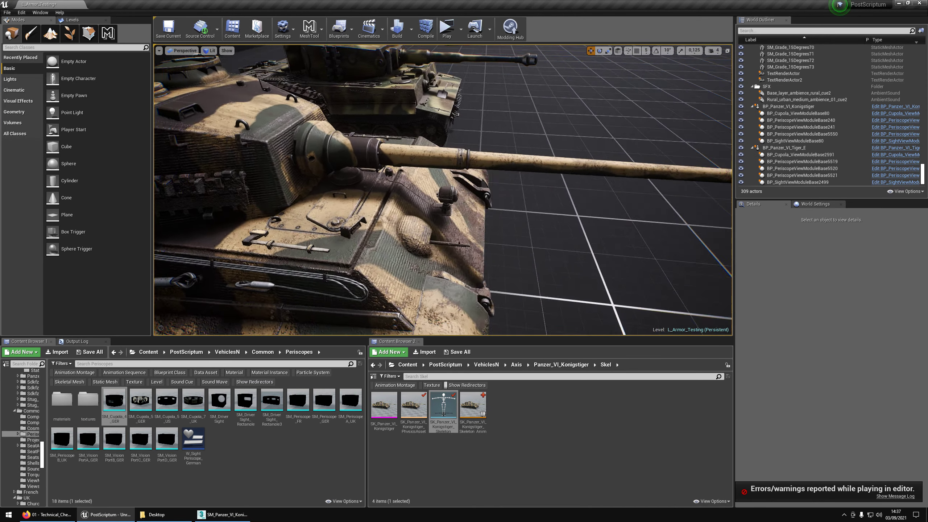
Step: Locate the King Tiger and Tiger E blueprints from their tanks in the level, each in its own content browser
{"action": "right_click_drag", "start_coordinate": [443, 190], "coordinate": [457, 220]}
{"action": "right_click_drag", "start_coordinate": [558, 191], "coordinate": [572, 191]}
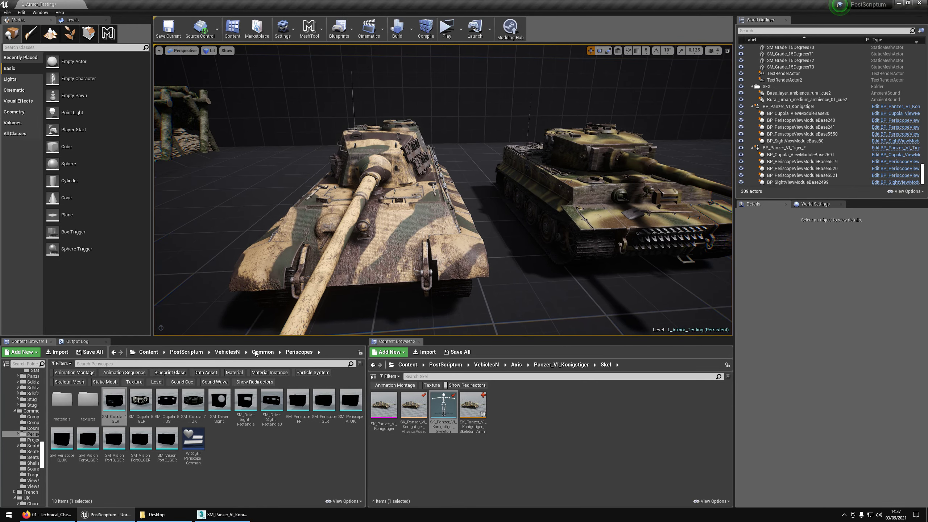
{"action": "right_click", "coordinate": [404, 205]}
{"action": "left_click", "coordinate": [437, 457]}
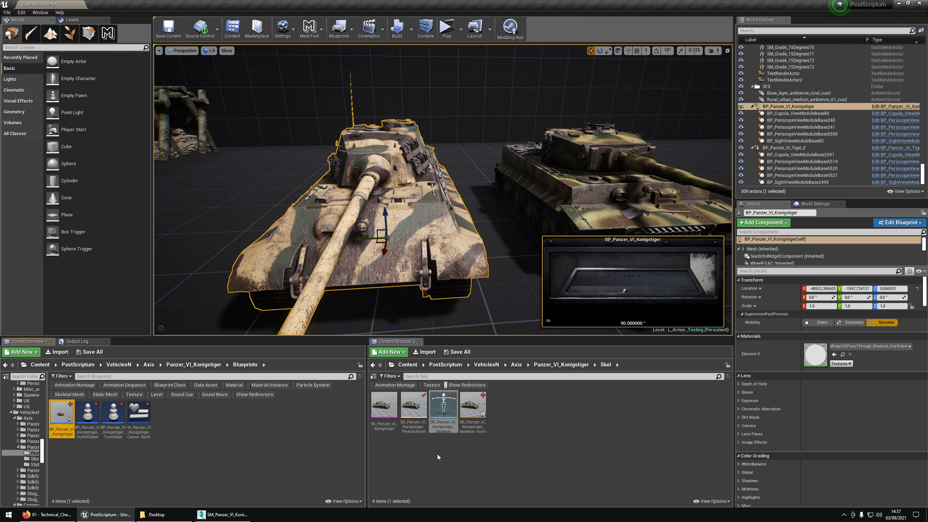
{"action": "right_click", "coordinate": [610, 157]}
{"action": "left_click", "coordinate": [632, 166]}
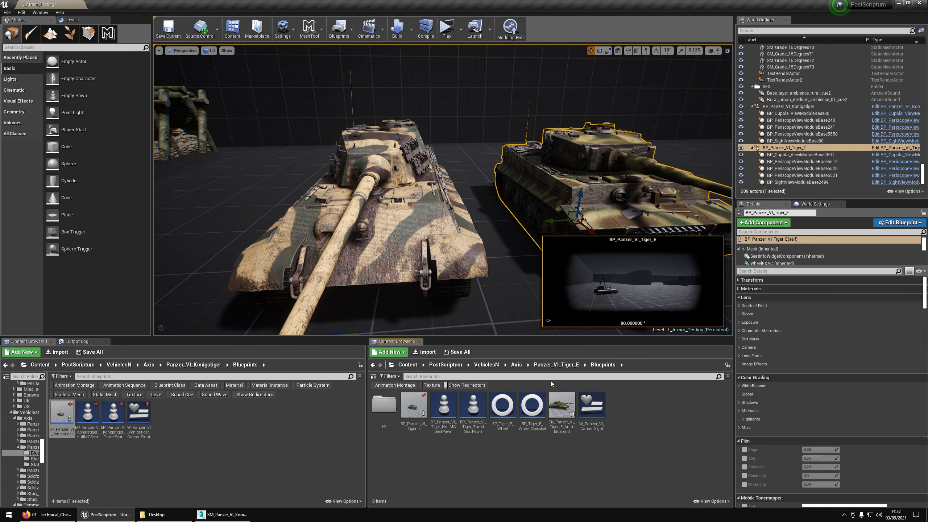
Step: Open the animation blueprints of the King Tiger and the Tiger E and place their editors side by side
{"action": "left_click", "coordinate": [556, 364]}
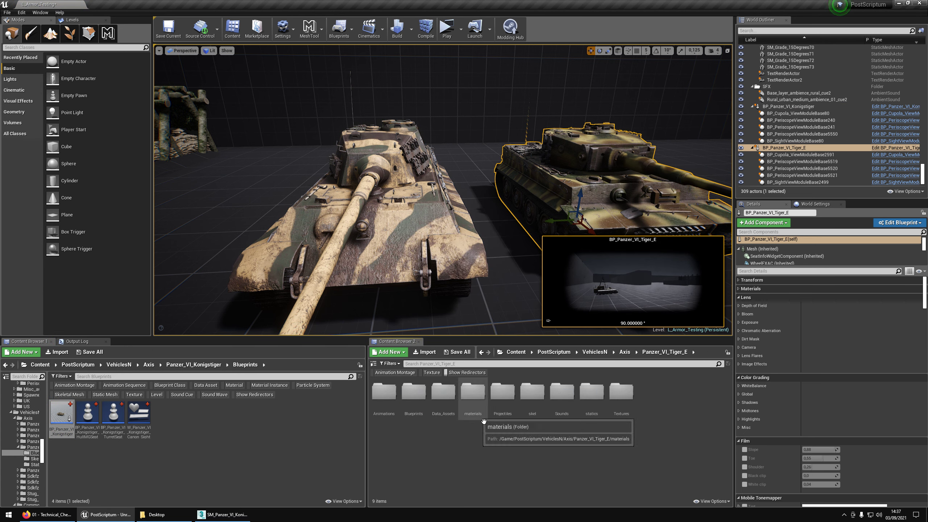
{"action": "double_click", "coordinate": [413, 392]}
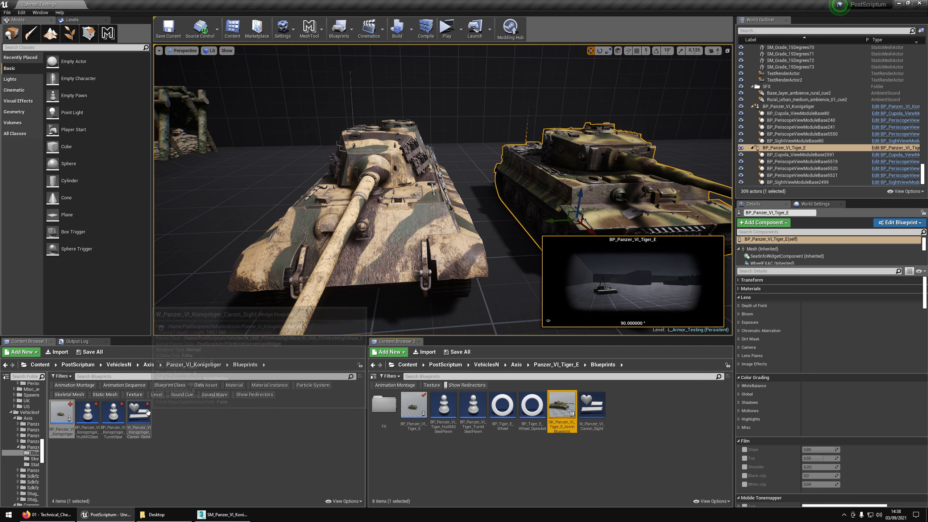
{"action": "left_click", "coordinate": [197, 364]}
{"action": "double_click", "coordinate": [97, 409]}
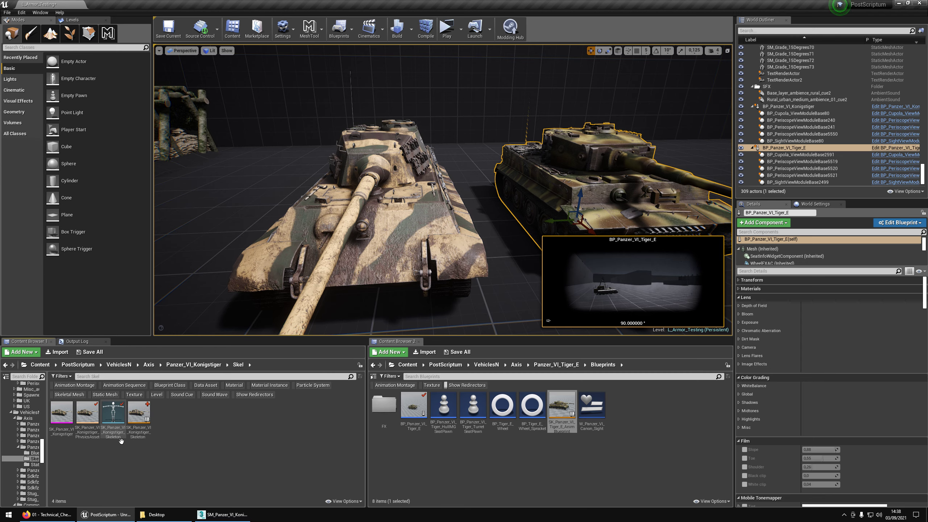
{"action": "left_click", "coordinate": [146, 423]}
{"action": "double_click", "coordinate": [144, 423]}
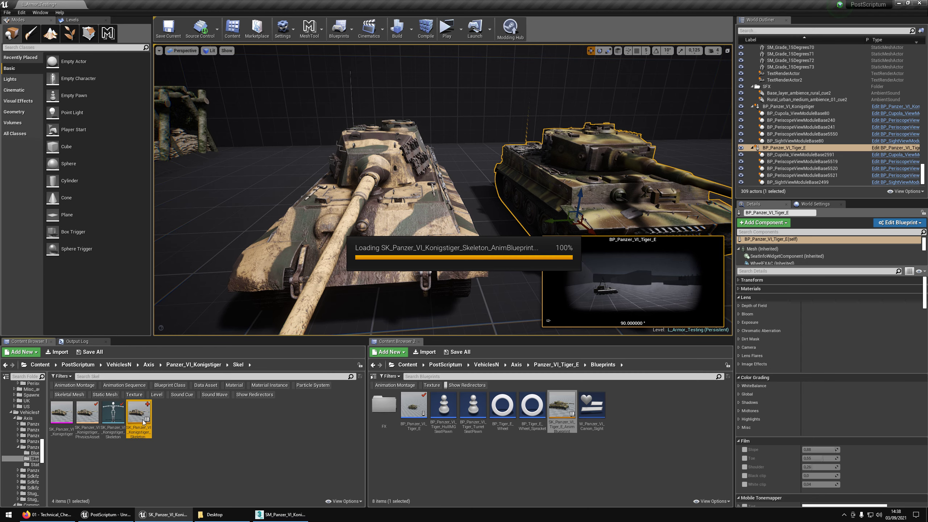
{"action": "double_click", "coordinate": [561, 408]}
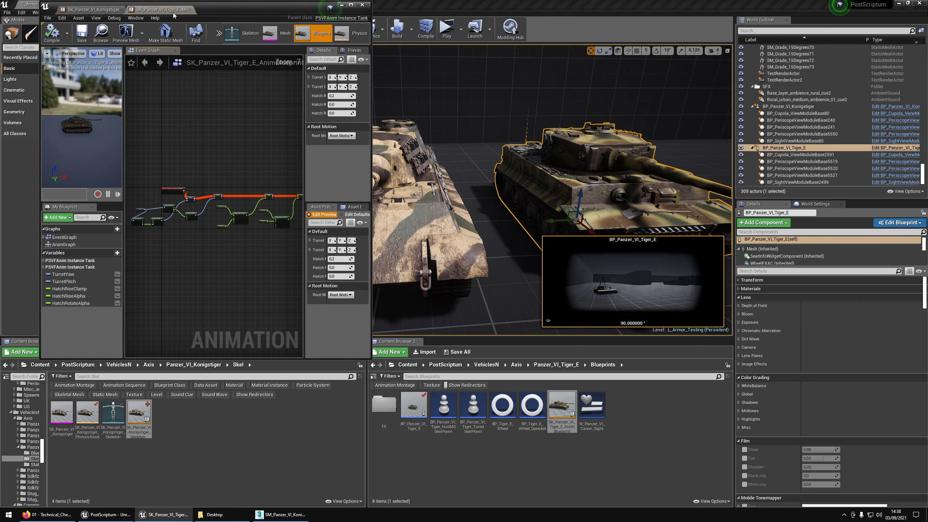
{"action": "key", "text": "super+Right"}
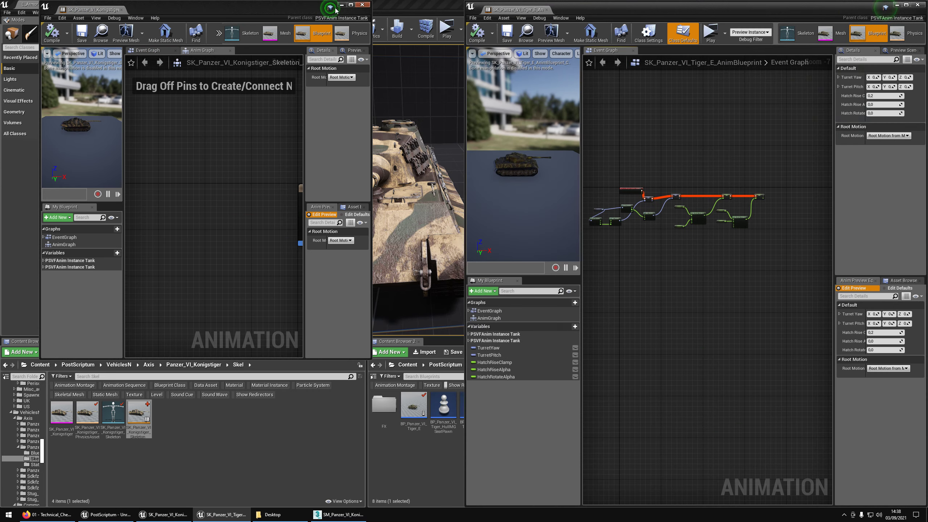
{"action": "key", "text": "super+Left"}
Step: Examine how the Tiger E event graph sets the turret yaw, turret pitch, hatch rise and hatch rotate variables, comparing it with the King Tiger's anim graph
{"action": "scroll", "coordinate": [296, 240], "scroll_direction": "down", "scroll_amount": 5}
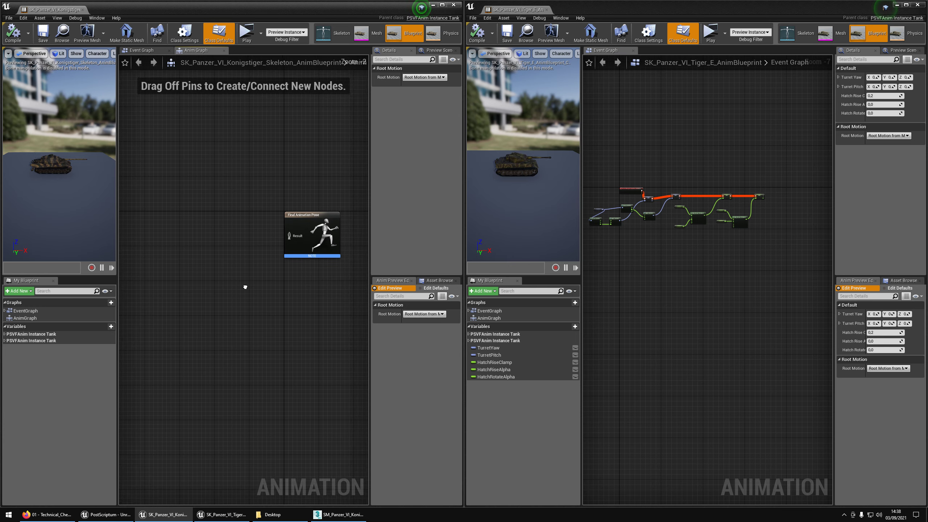
{"action": "left_click_drag", "start_coordinate": [213, 183], "coordinate": [359, 318]}
{"action": "right_click_drag", "start_coordinate": [671, 288], "coordinate": [697, 295]}
{"action": "scroll", "coordinate": [653, 228], "scroll_direction": "up", "scroll_amount": 2}
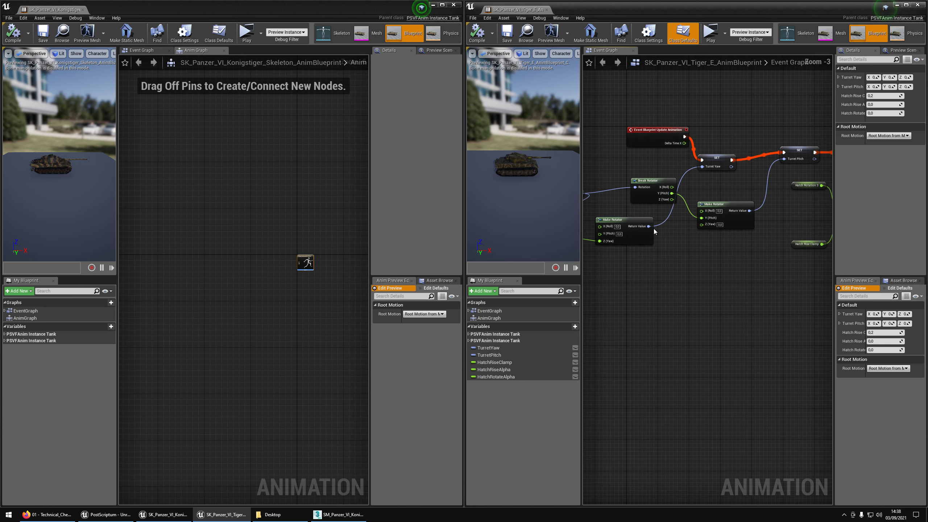
{"action": "scroll", "coordinate": [652, 202], "scroll_direction": "up", "scroll_amount": 1}
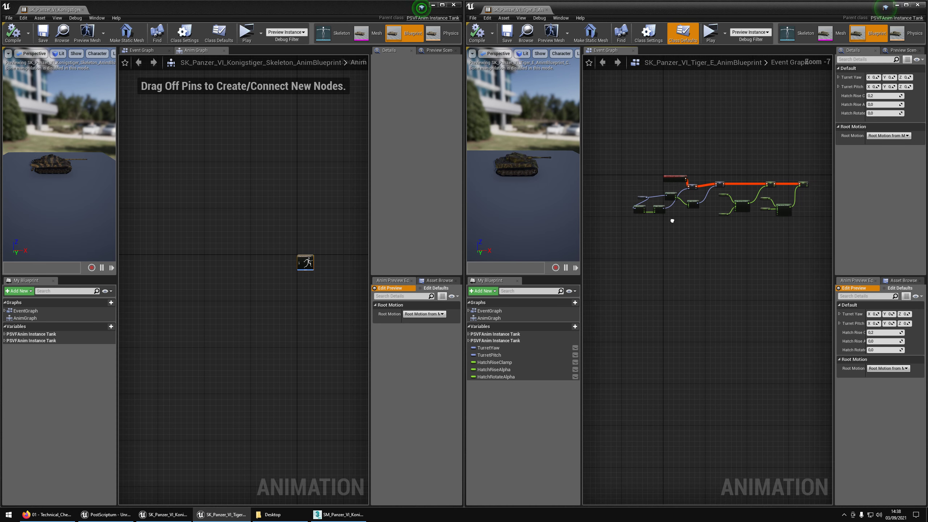
{"action": "scroll", "coordinate": [668, 218], "scroll_direction": "up", "scroll_amount": 1}
{"action": "right_click_drag", "start_coordinate": [804, 205], "coordinate": [698, 209]}
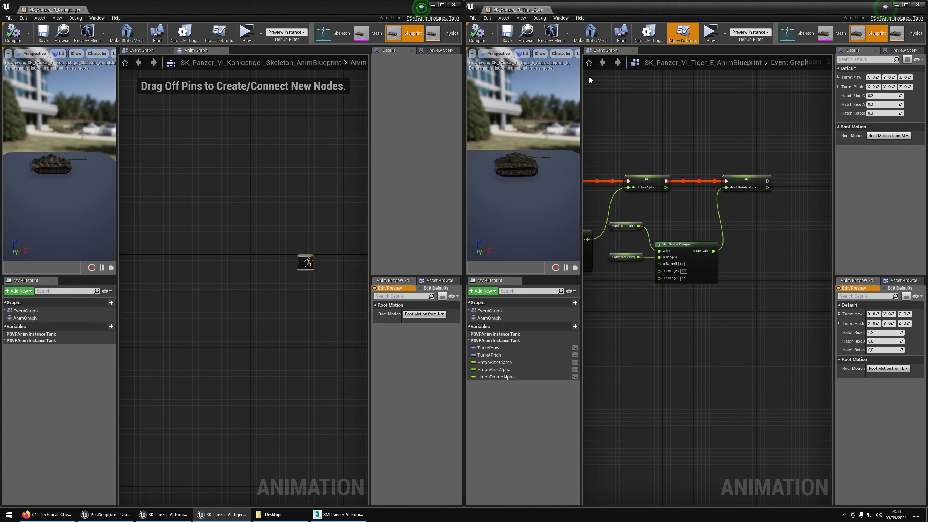
{"action": "scroll", "coordinate": [654, 228], "scroll_direction": "down", "scroll_amount": 9}
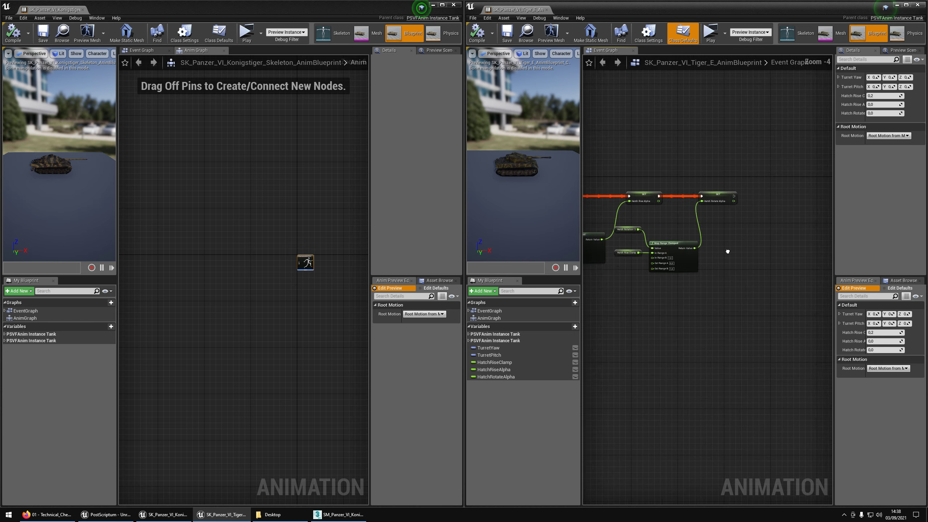
{"action": "right_click_drag", "start_coordinate": [714, 182], "coordinate": [751, 207]}
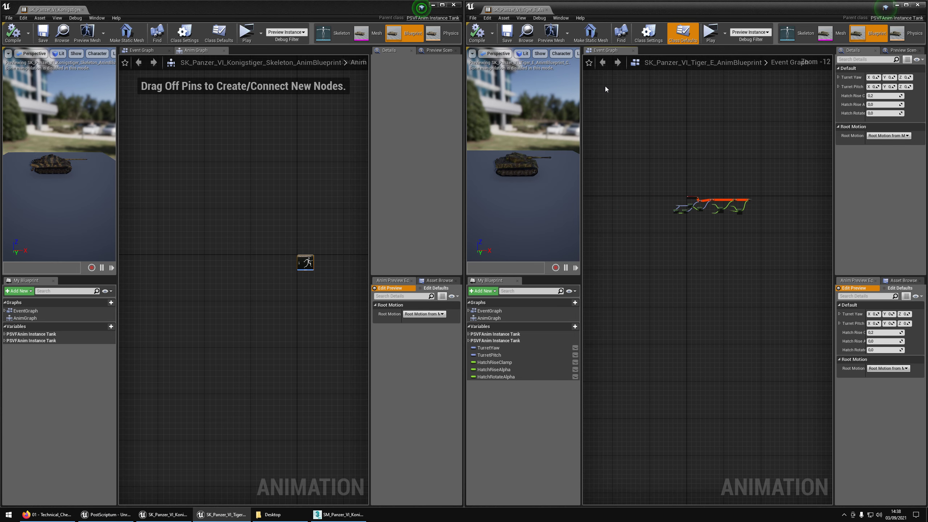
{"action": "scroll", "coordinate": [671, 194], "scroll_direction": "up", "scroll_amount": 4}
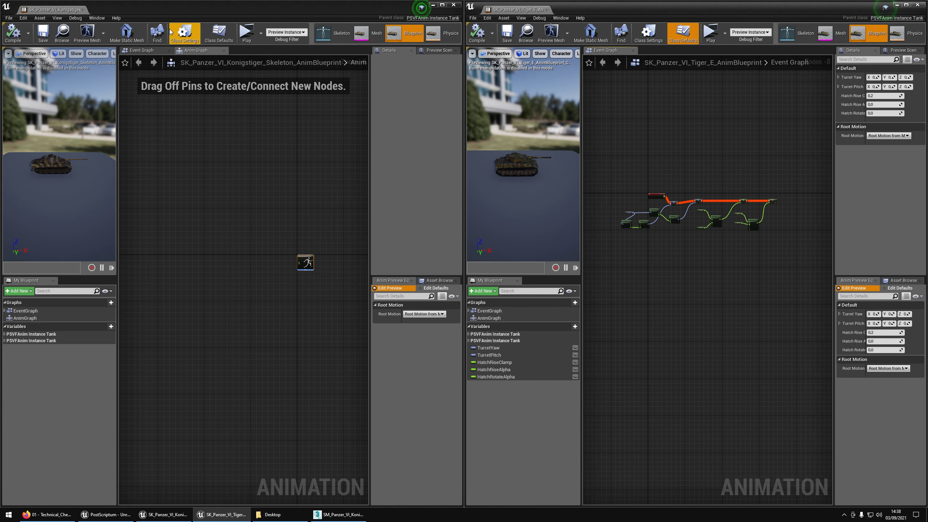
{"action": "left_click", "coordinate": [180, 50]}
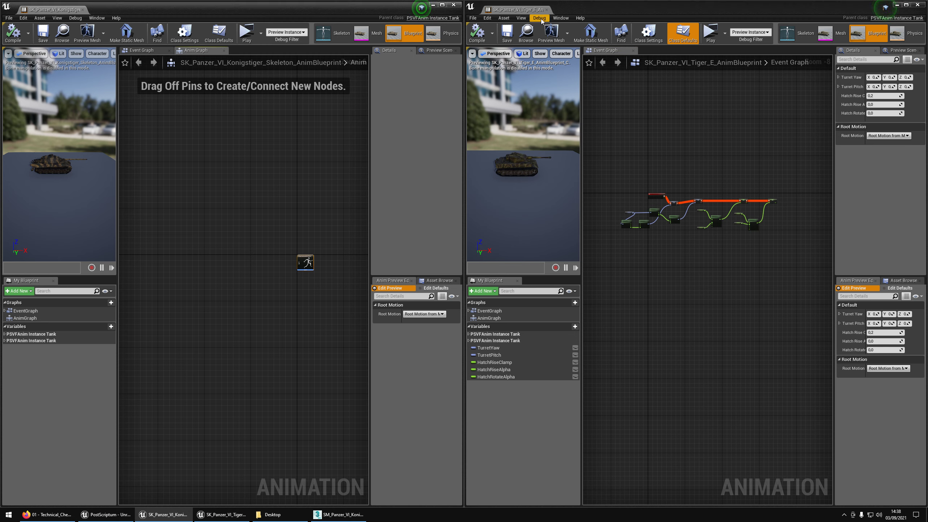
{"action": "left_click", "coordinate": [560, 17]}
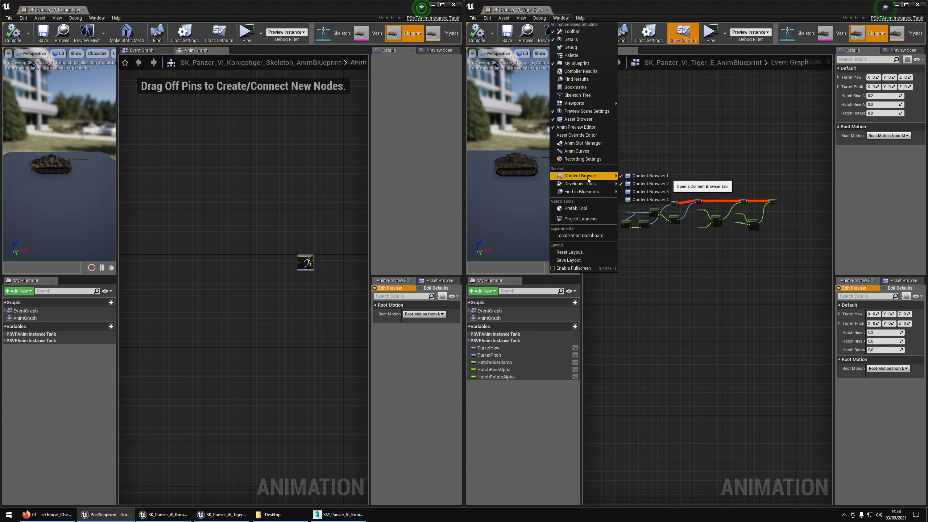
{"action": "mouse_move", "coordinate": [596, 186]}
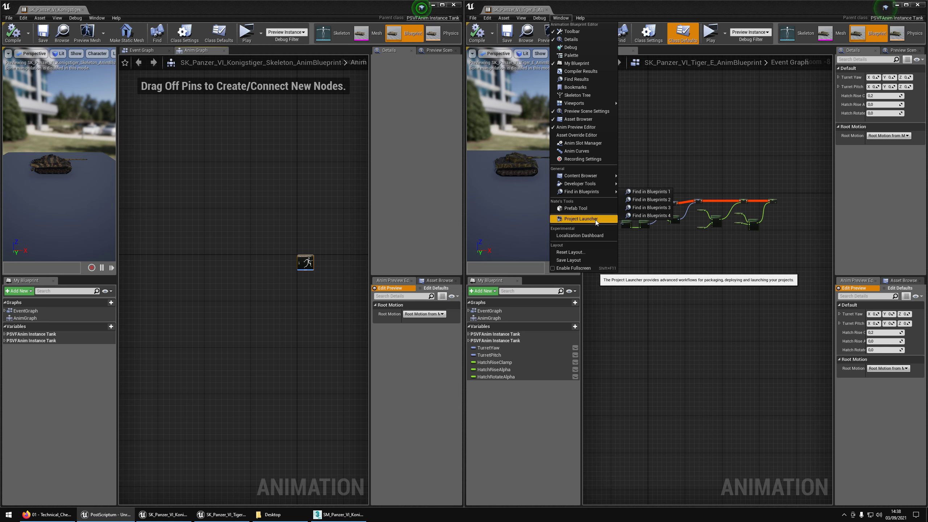
{"action": "left_click", "coordinate": [588, 252]}
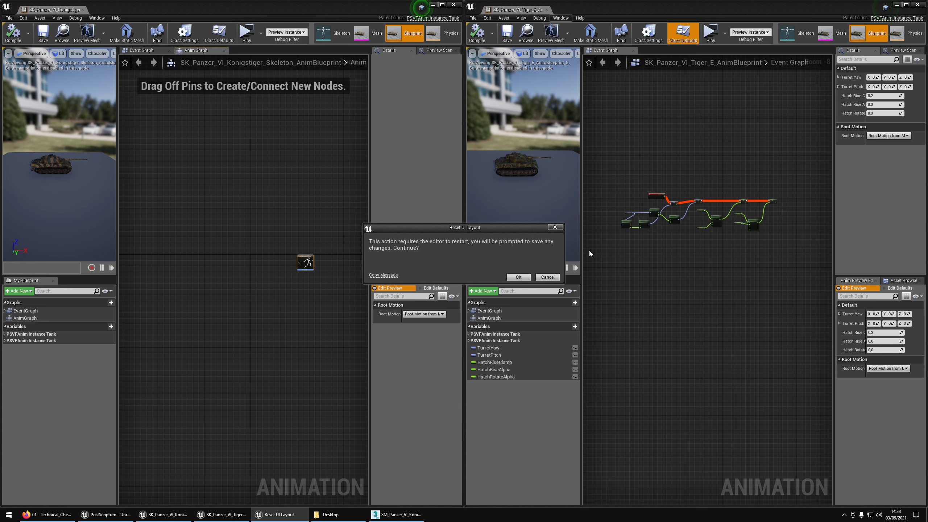
{"action": "left_click", "coordinate": [518, 277]}
{"action": "left_click", "coordinate": [559, 324]}
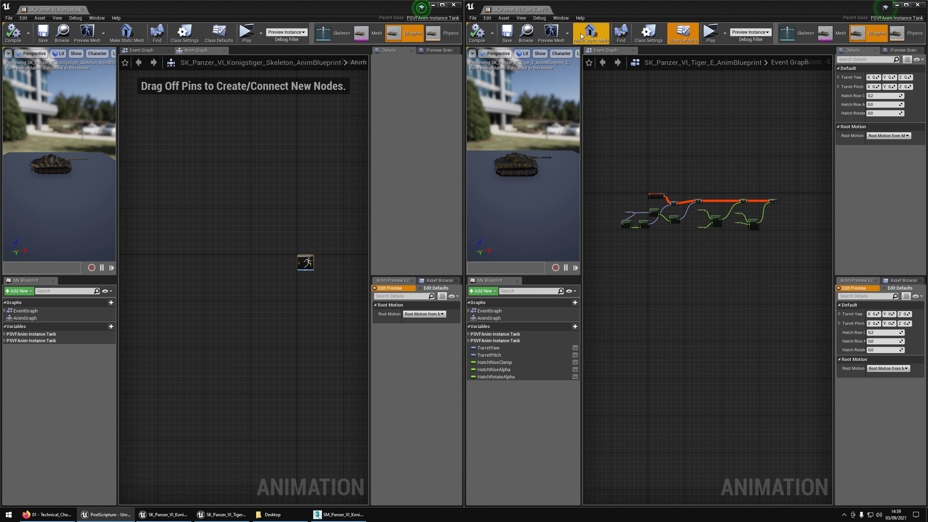
{"action": "left_click", "coordinate": [566, 18]}
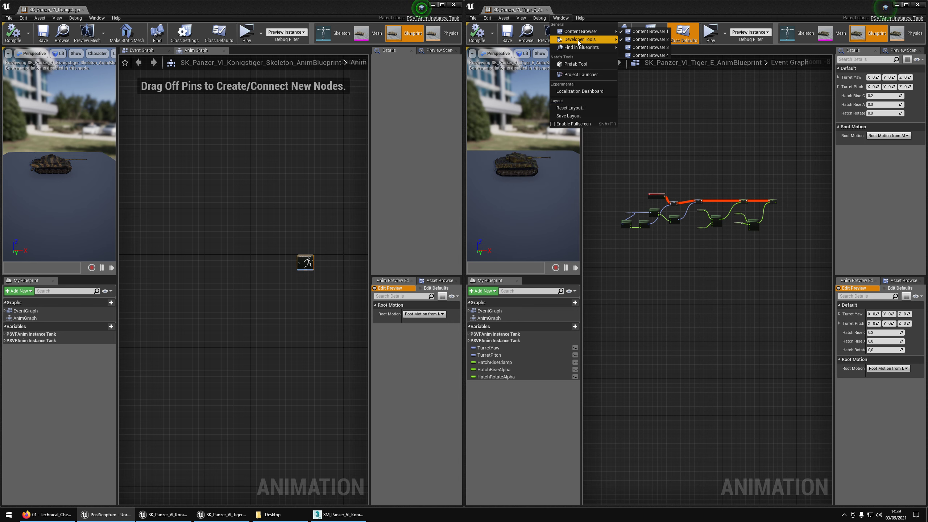
{"action": "mouse_move", "coordinate": [579, 42]}
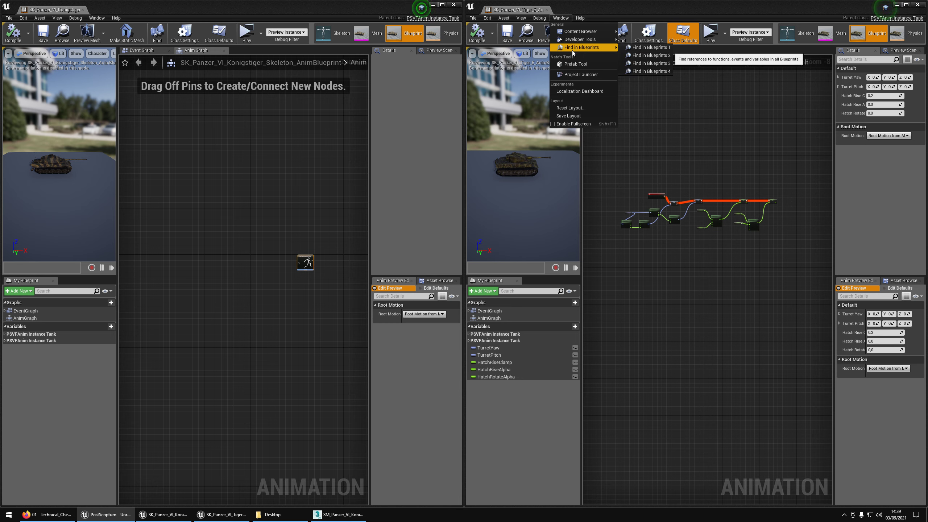
{"action": "mouse_move", "coordinate": [506, 17]}
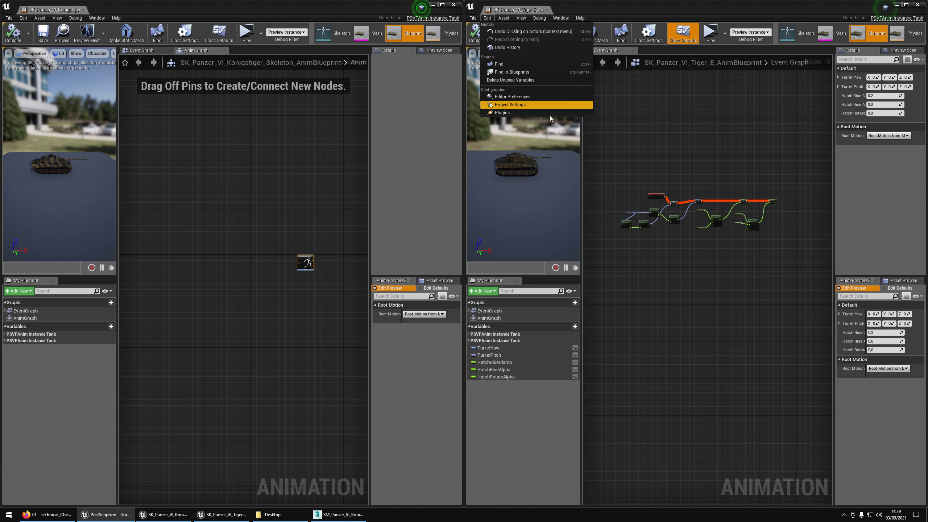
{"action": "left_click", "coordinate": [720, 178]}
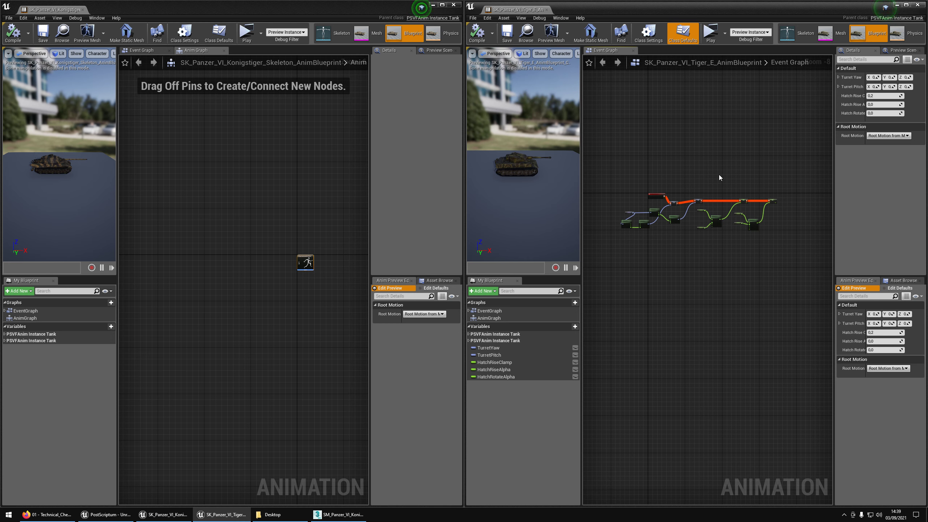